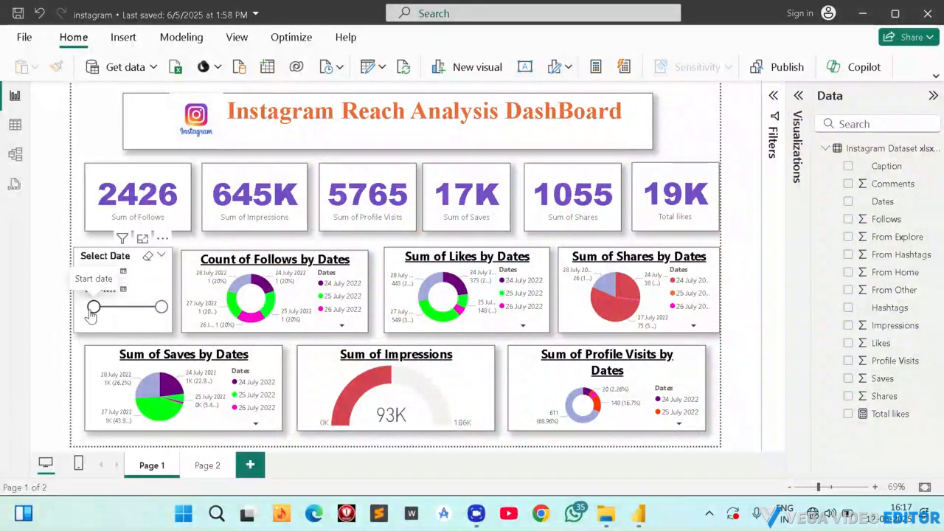
Filter the Page 1 dashboard by setting the Select Date slicer's start date to 23-05-2022.
drag(94, 307, 118, 318)
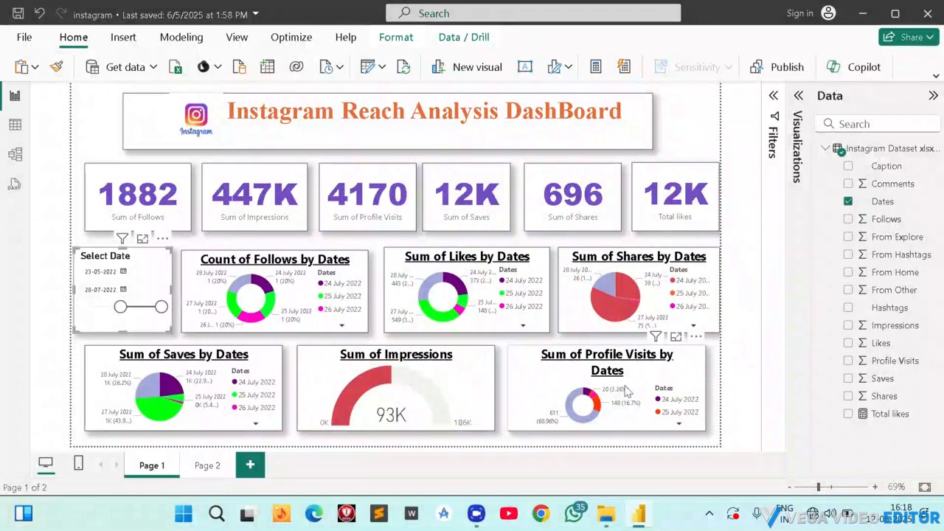
mouse_move(638, 408)
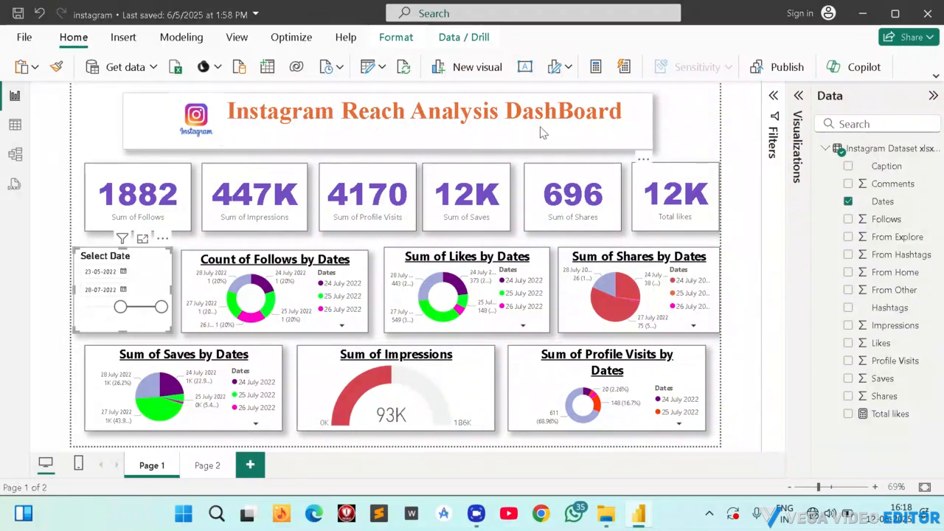
Insert a text box on Page 2 containing the title INSTAGRAM TREND ANALYSIS DASHBOARD USING POWERBI.
click(206, 466)
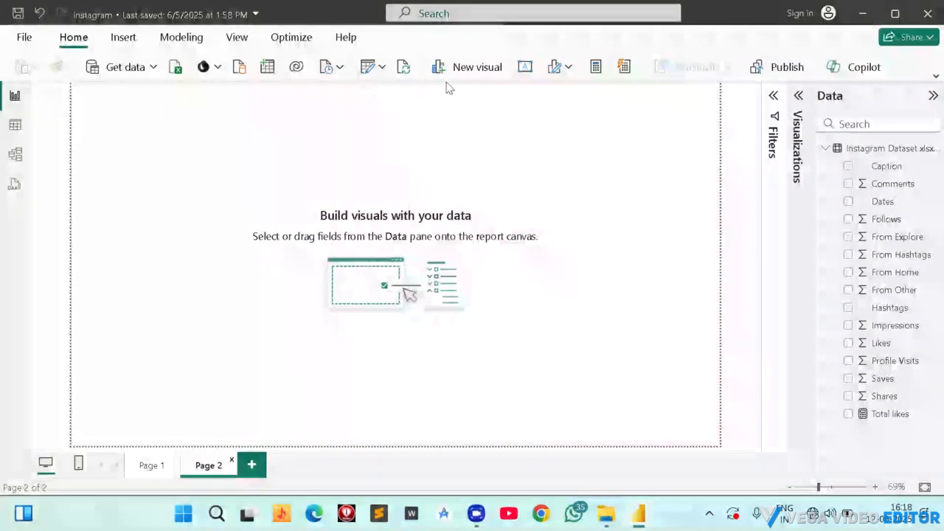
click(128, 46)
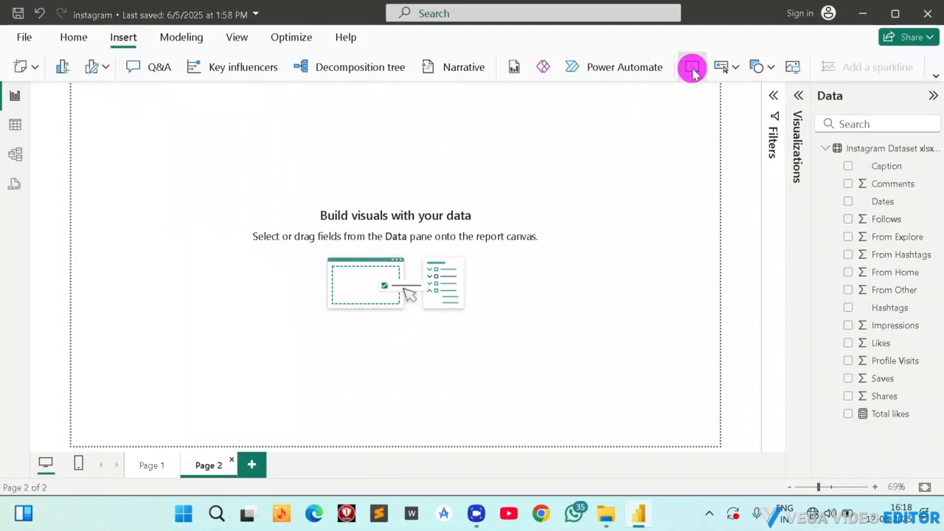
click(148, 122)
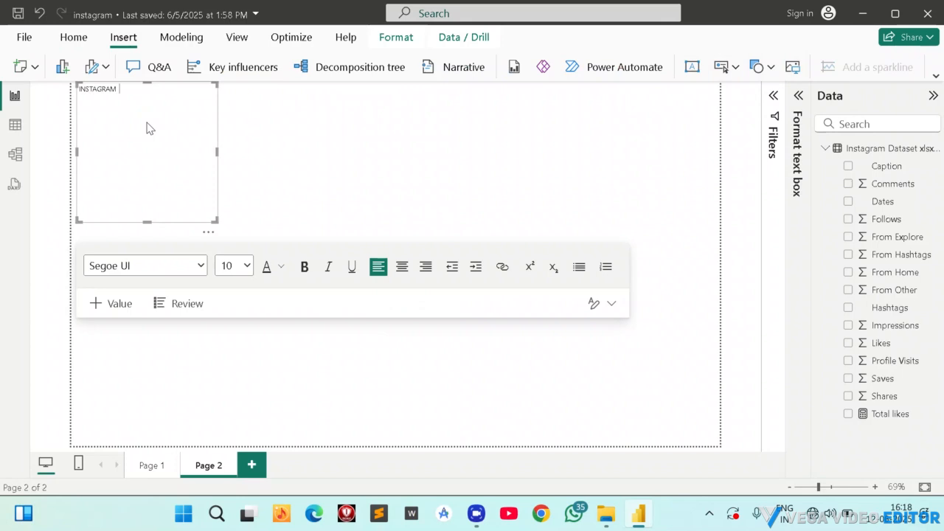
text(ANALYSIS DASHBOARD U)
text(SING POWERBI)
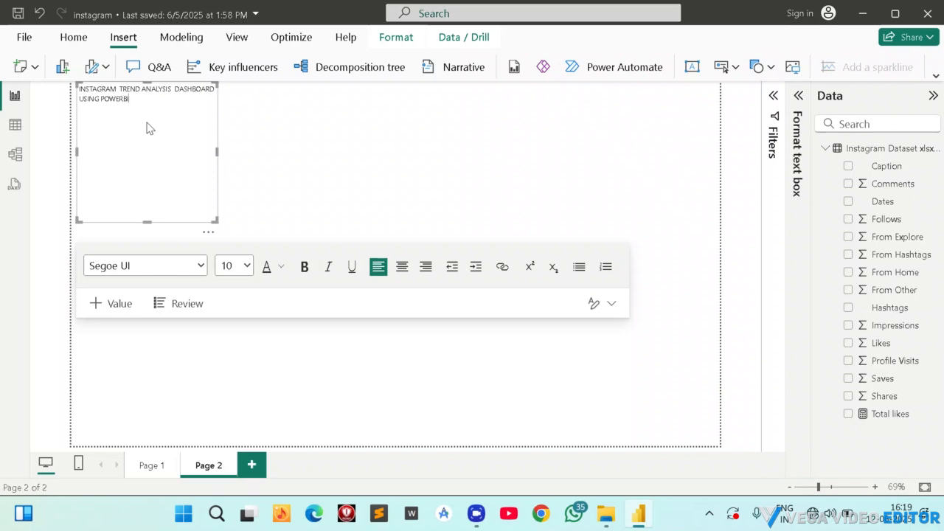
Set the font size of the whole Page 2 title to 24.
key(ctrl+a)
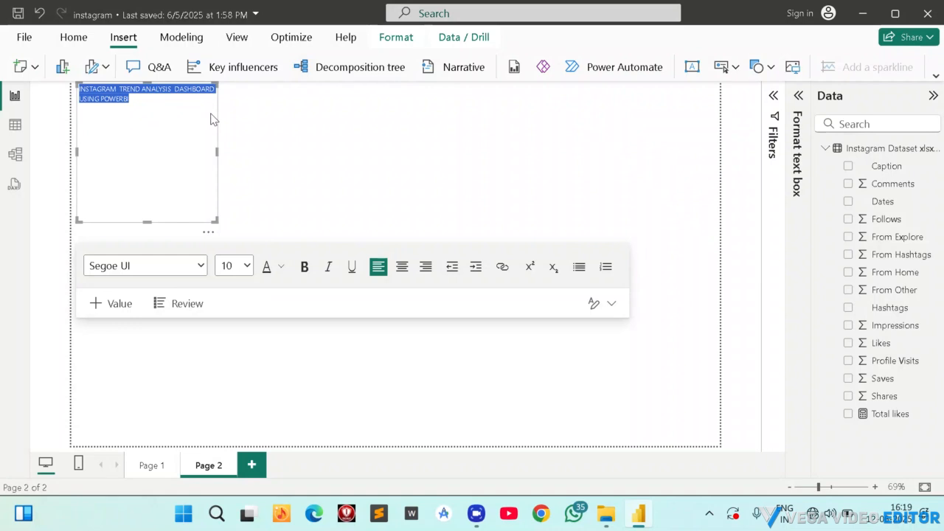
click(247, 266)
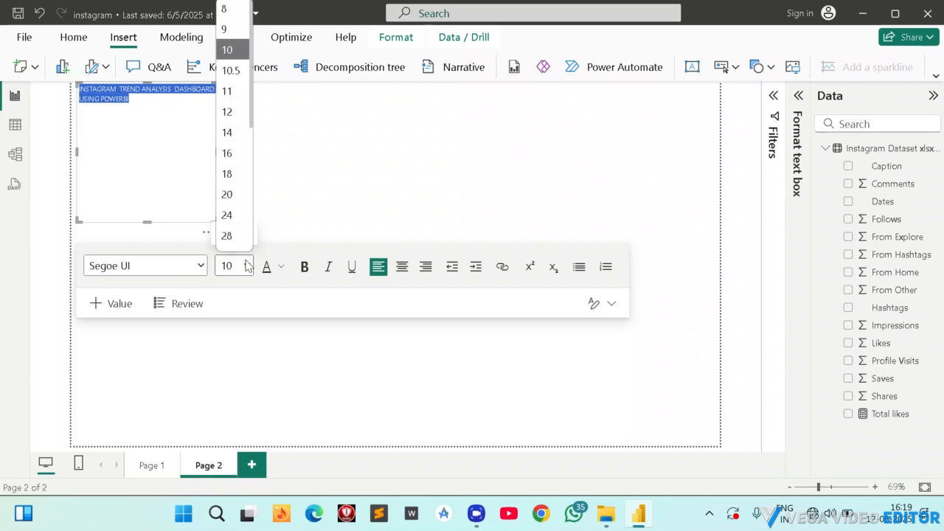
click(233, 208)
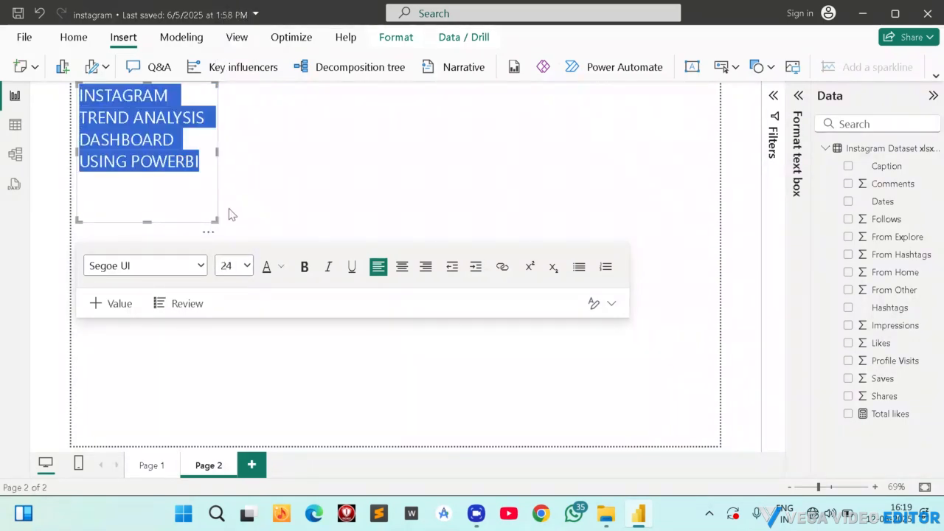
Colour the Page 2 title pink (#E044A7) and compare it with the Page 1 dashboard's title.
click(275, 266)
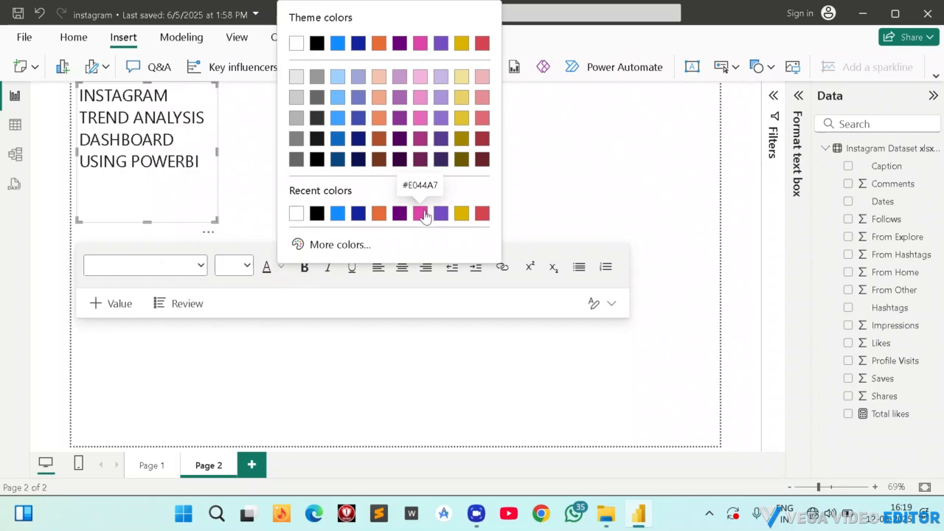
click(424, 214)
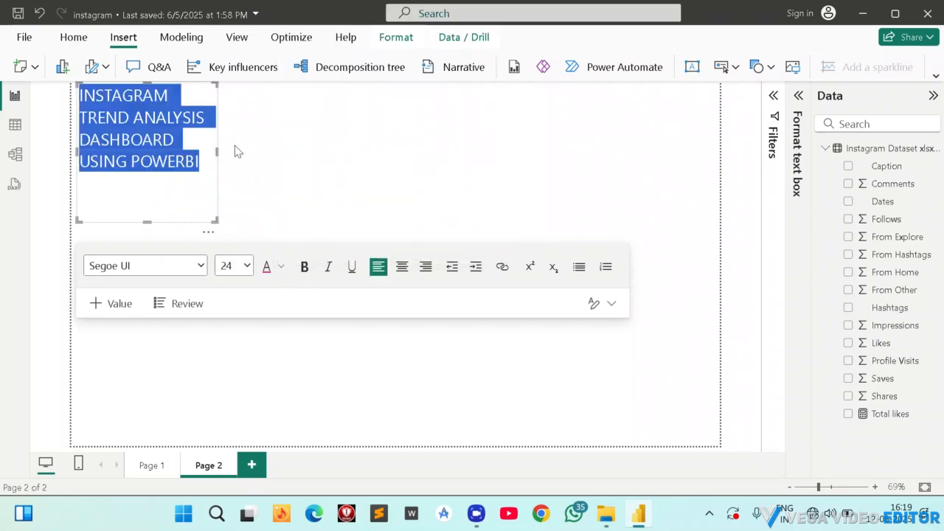
click(152, 465)
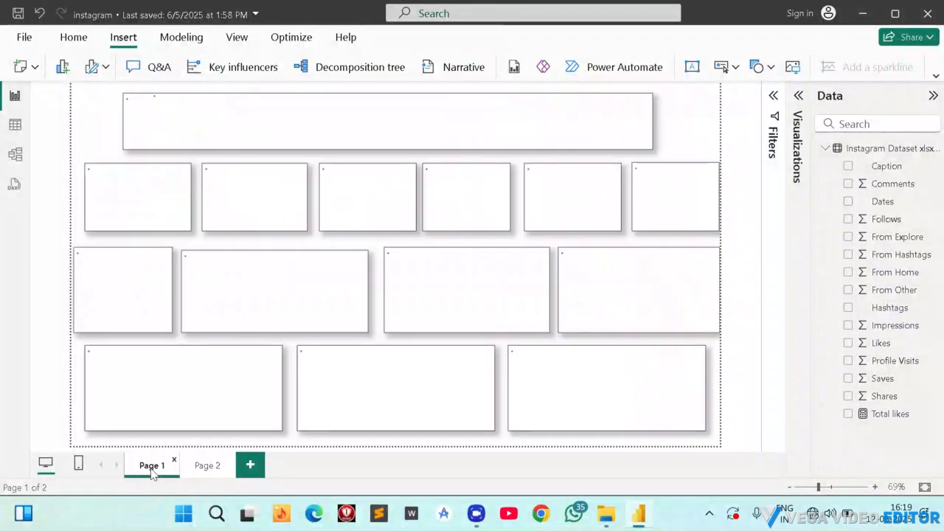
click(213, 470)
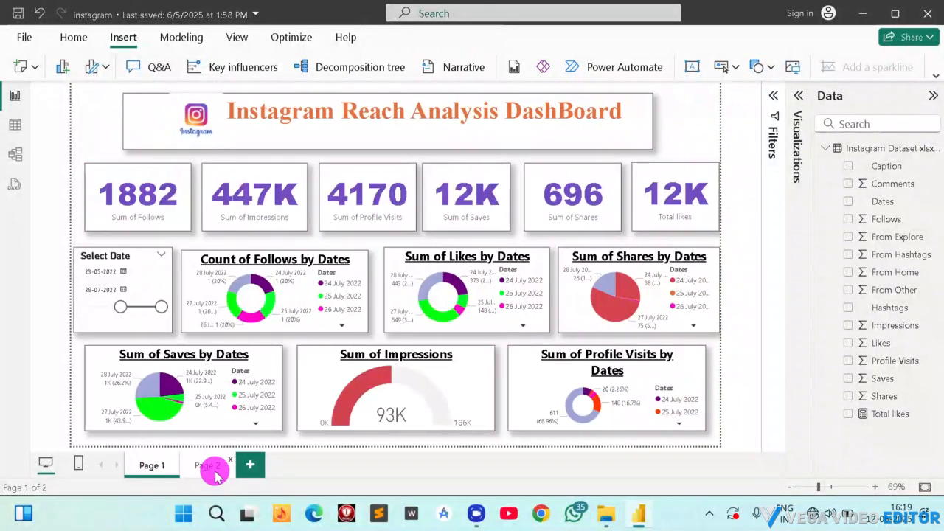
Colour the Page 2 title orange (#E66C37) and resize its text box so the title fits on one line.
click(177, 150)
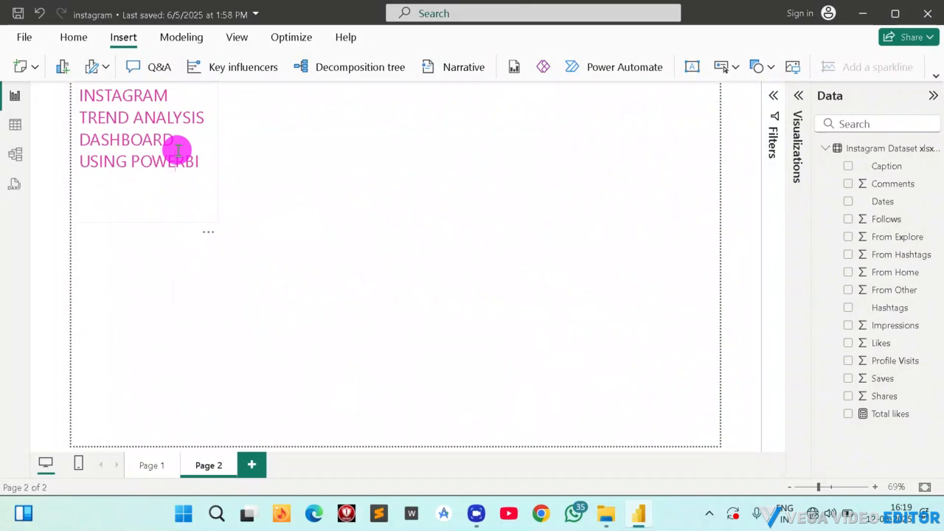
click(281, 267)
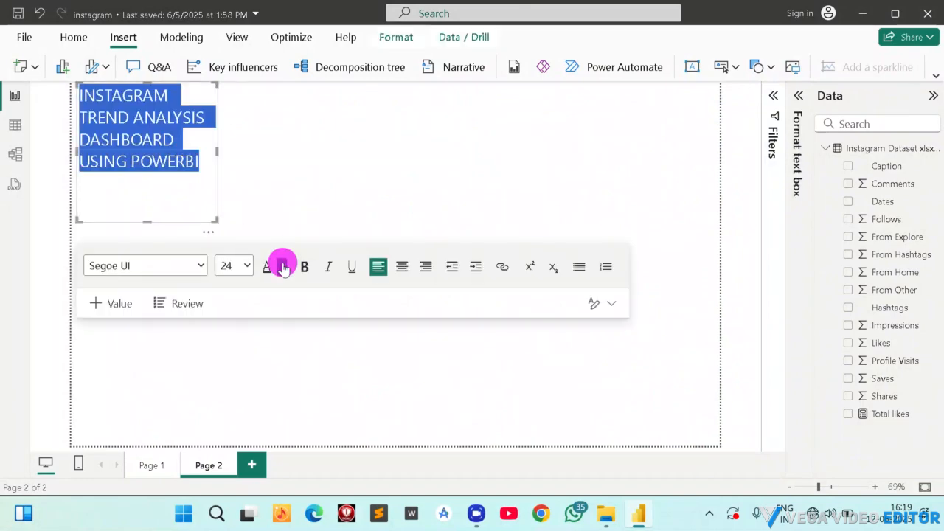
click(399, 213)
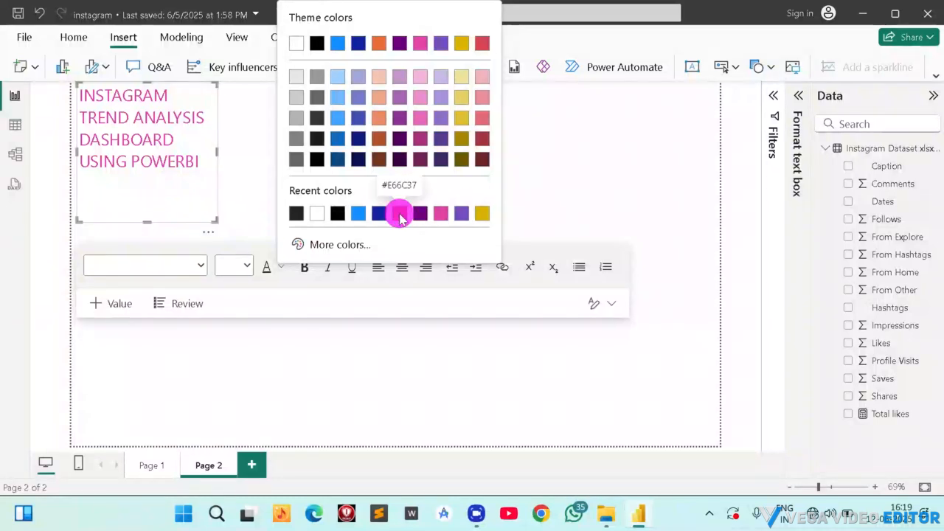
click(216, 222)
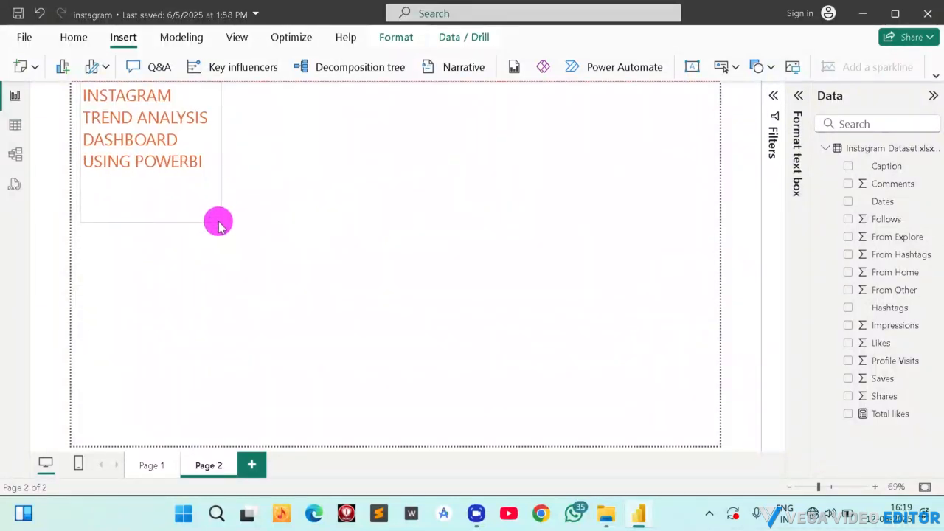
drag(215, 221, 609, 122)
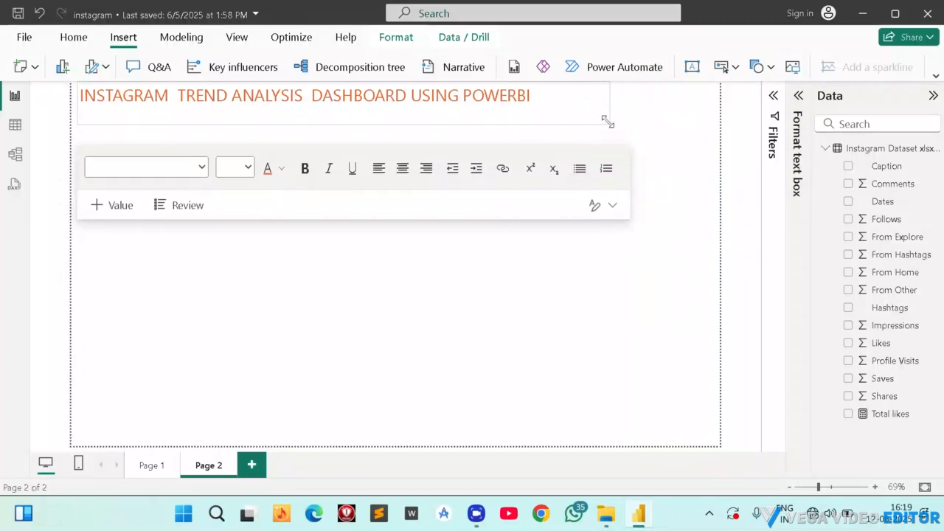
Make the whole Page 2 title bold, underlined and centred in its text box.
click(123, 93)
key(ctrl+a)
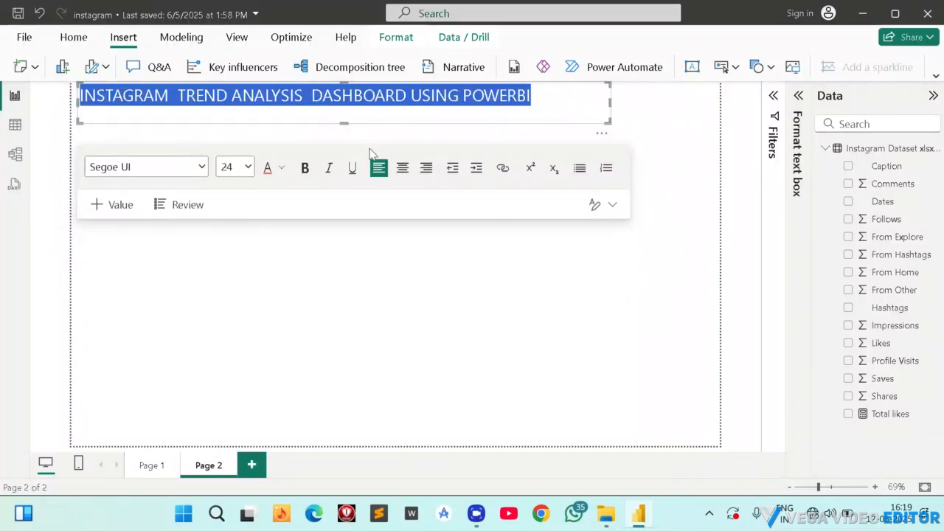
click(303, 167)
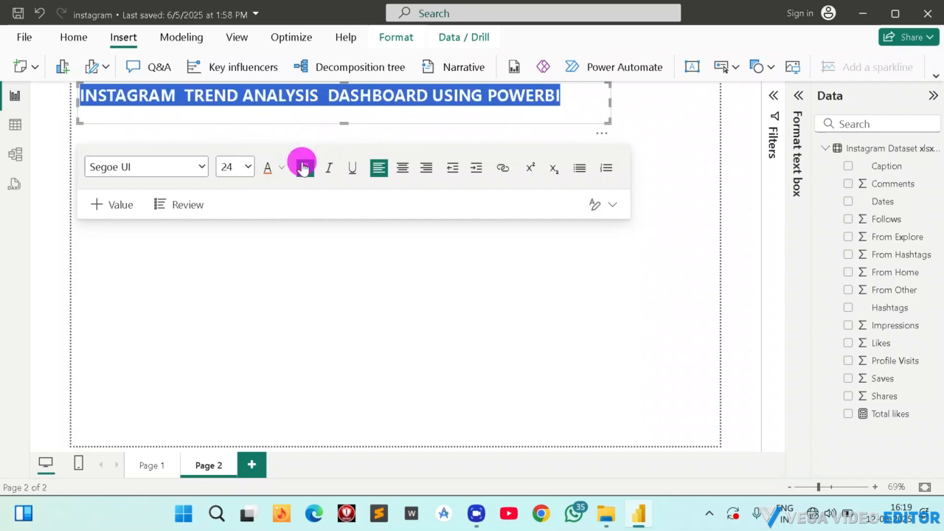
click(353, 169)
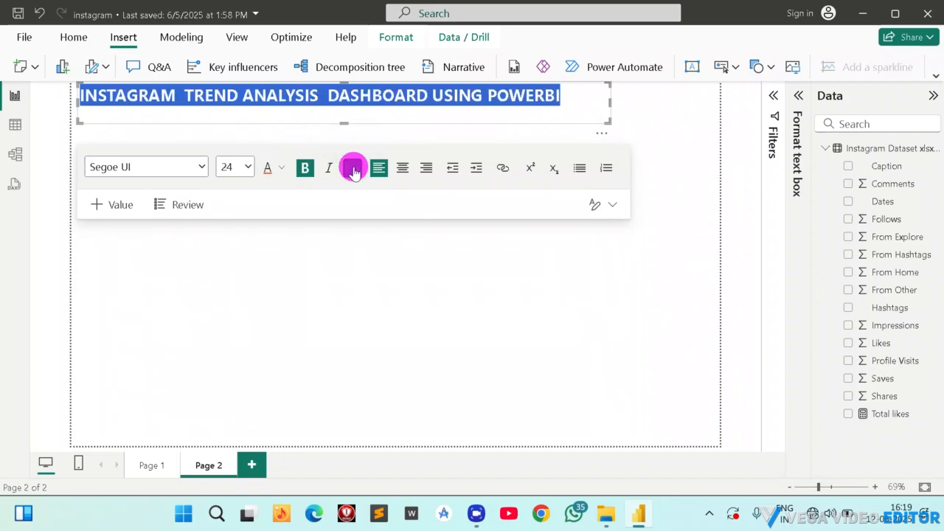
click(402, 169)
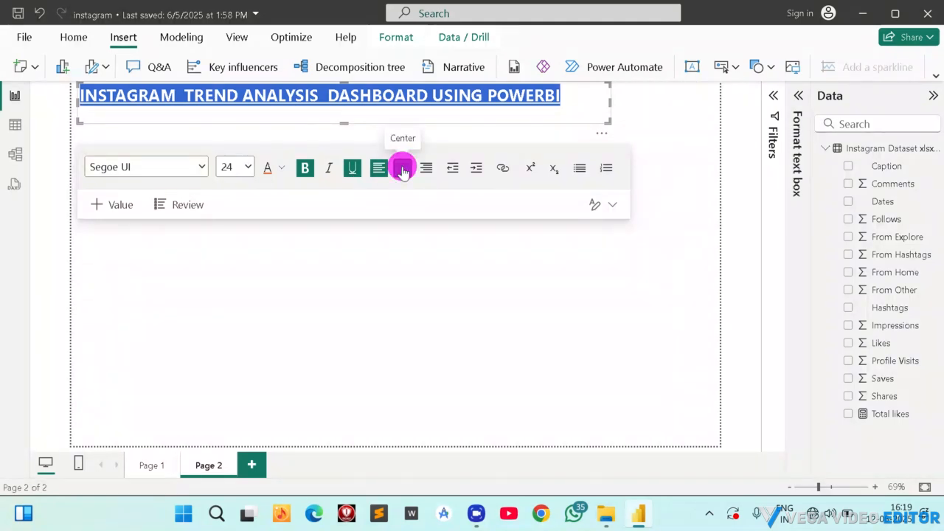
click(676, 107)
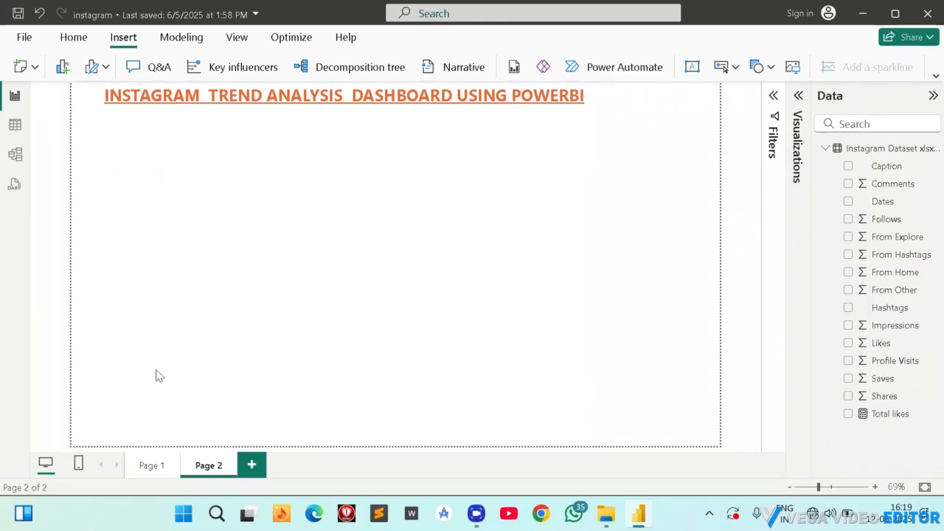
Check the Page 1 dashboard for reference and add an empty Card visual to Page 2.
click(153, 467)
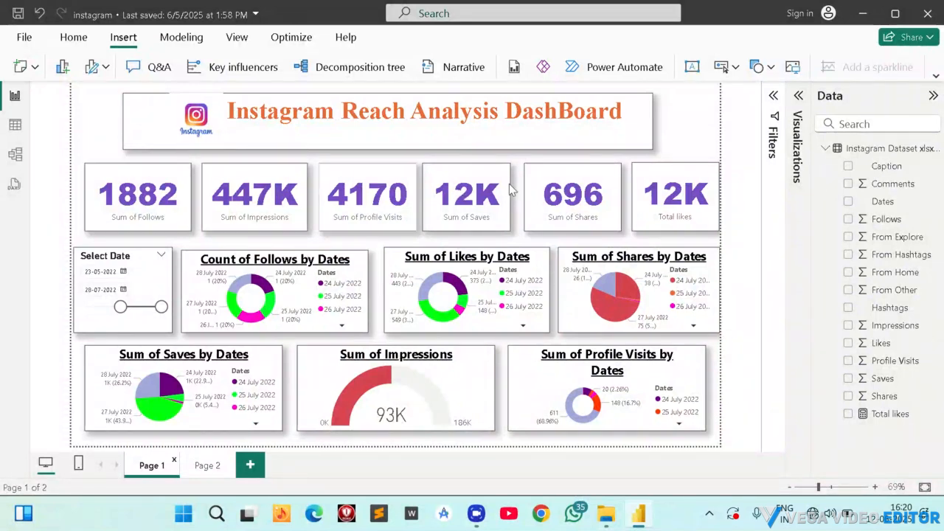
click(200, 465)
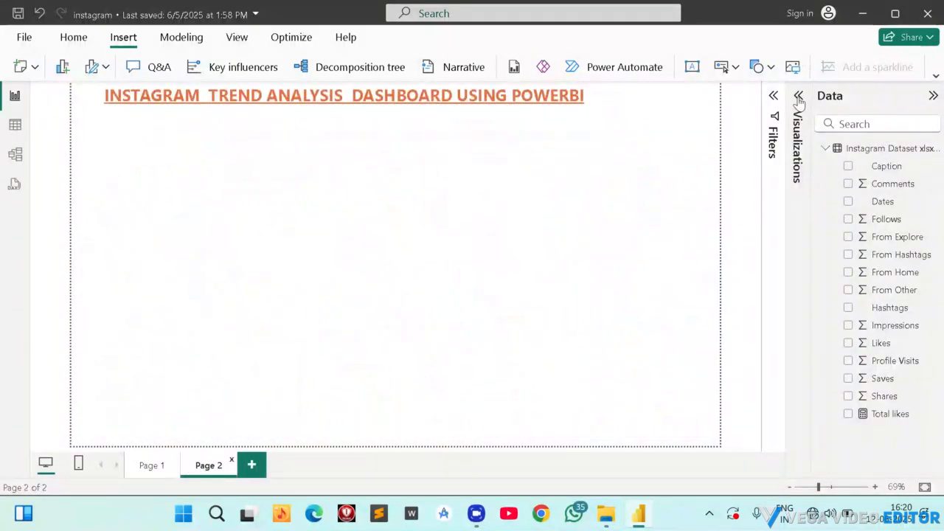
click(798, 99)
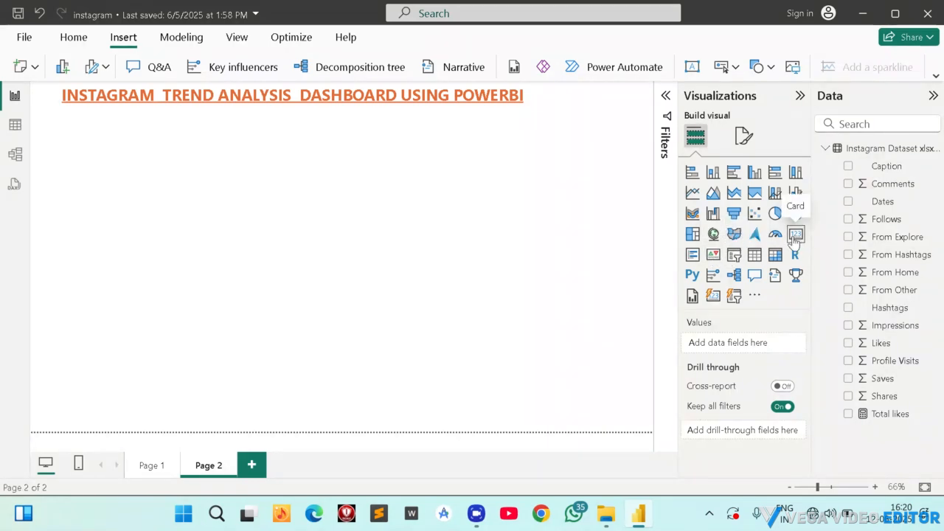
click(152, 466)
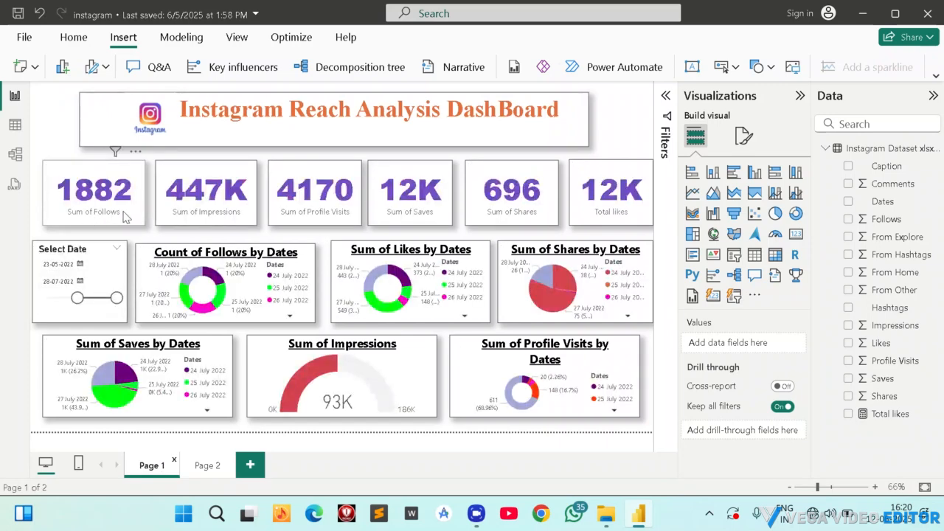
click(211, 465)
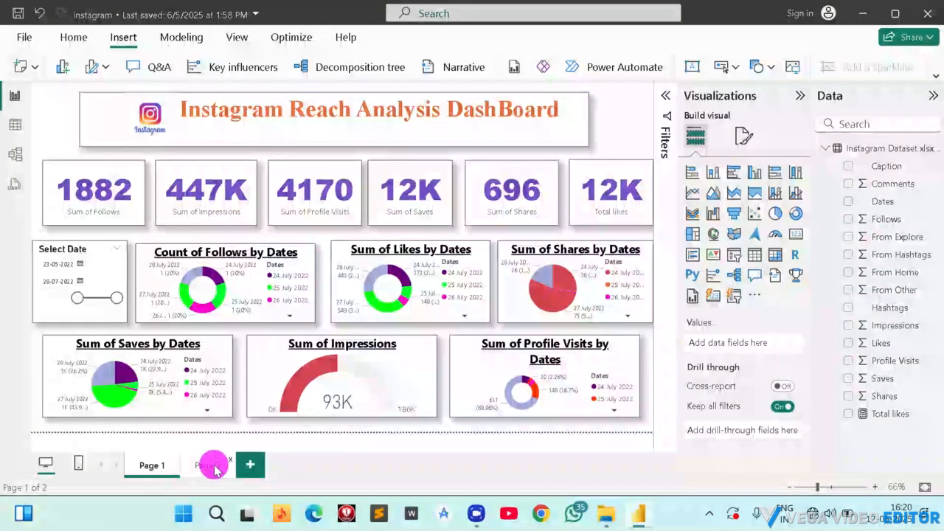
click(185, 263)
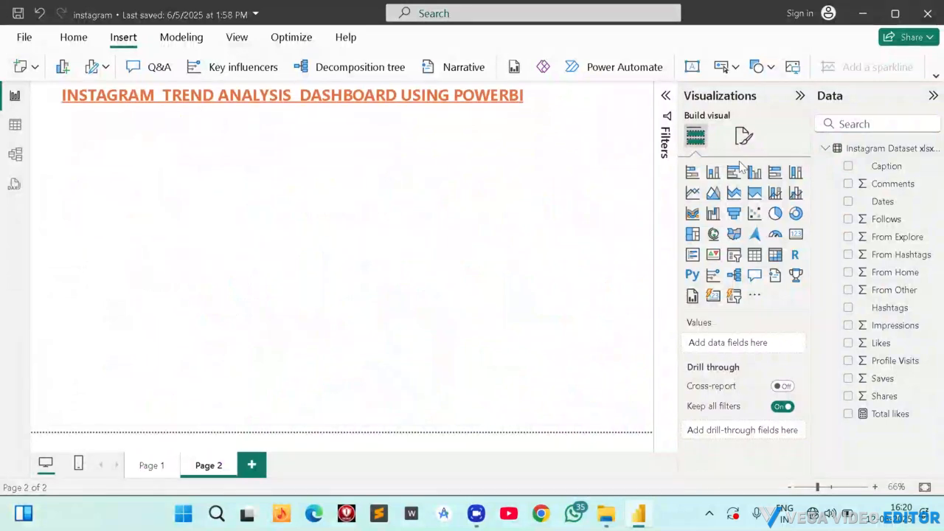
click(795, 234)
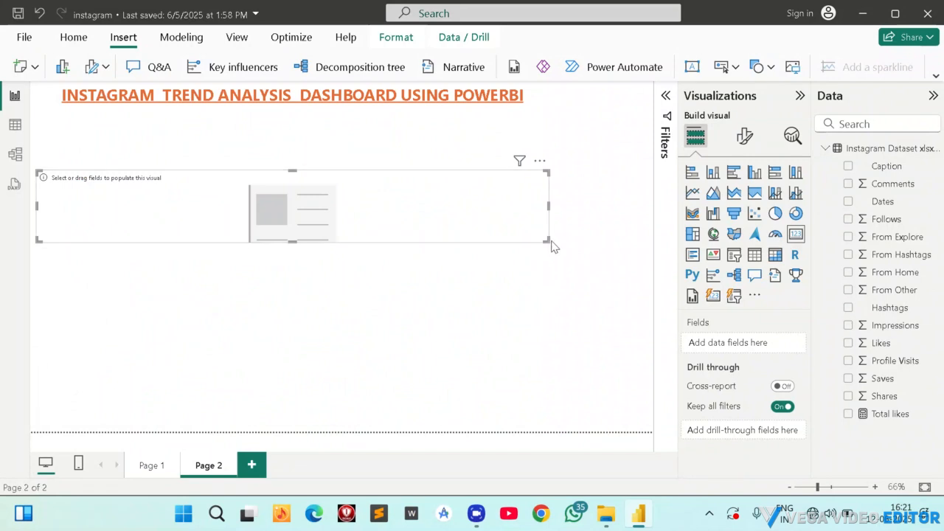
Shrink the empty card on Page 2 to a small tile below the start of the title.
click(547, 241)
drag(547, 240, 166, 255)
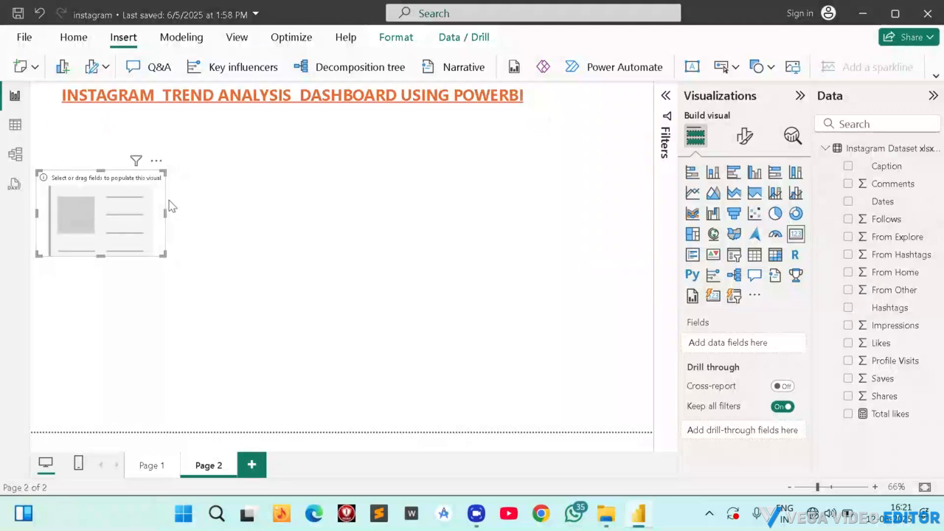
drag(165, 255, 188, 246)
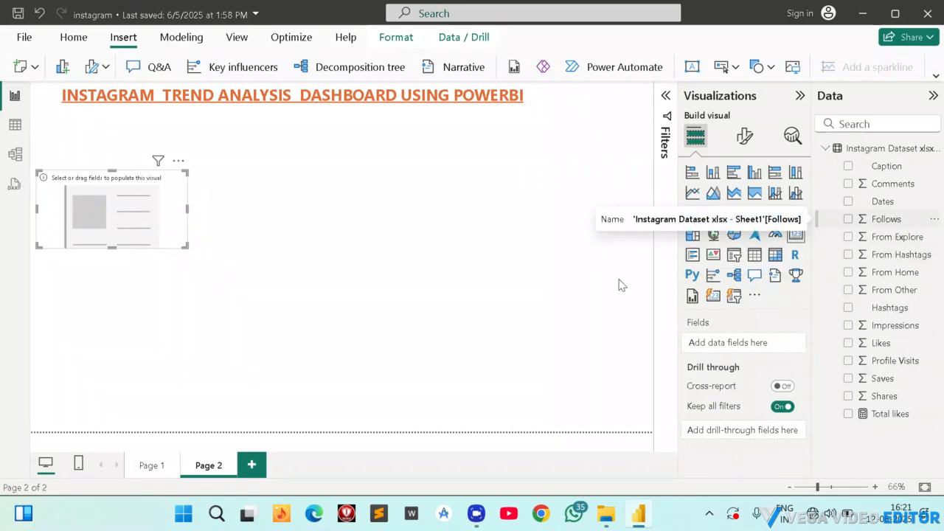
Show the Follows field in the empty Page 2 card and delete the stray Follows column chart below it.
click(155, 466)
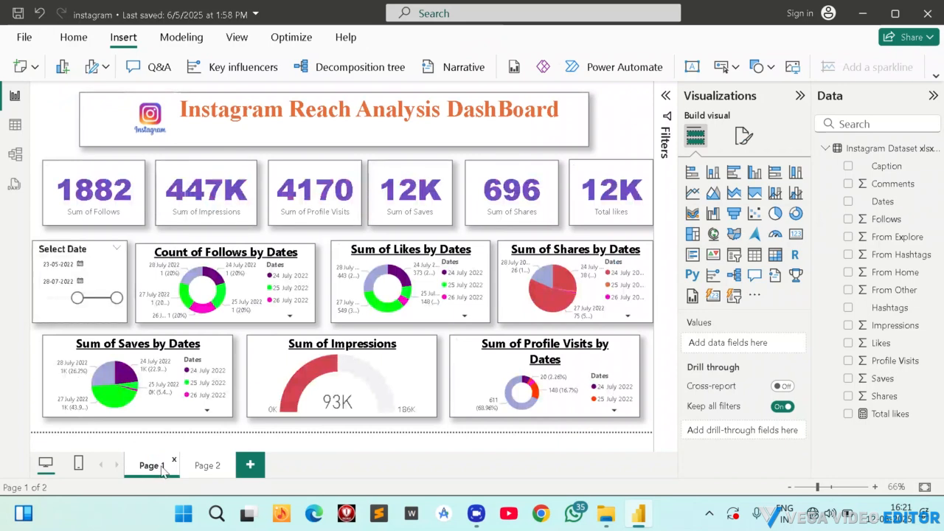
click(216, 468)
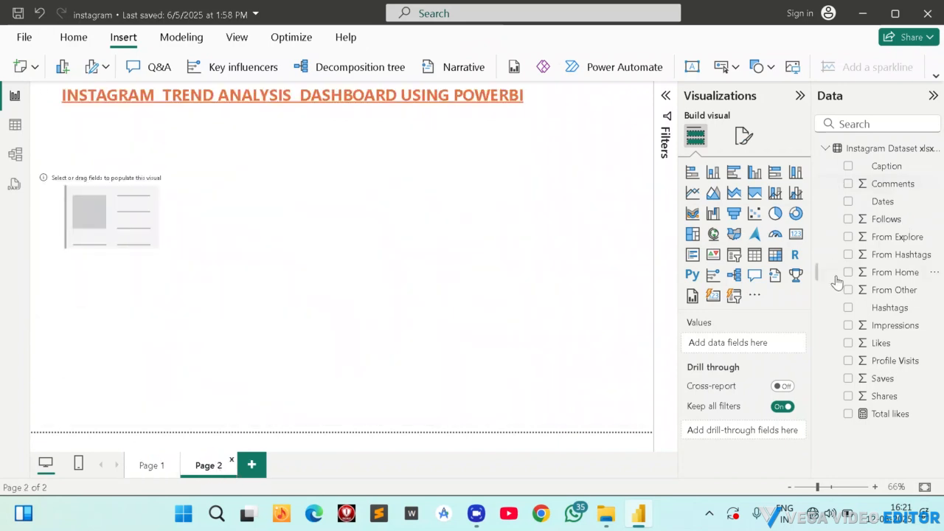
click(848, 219)
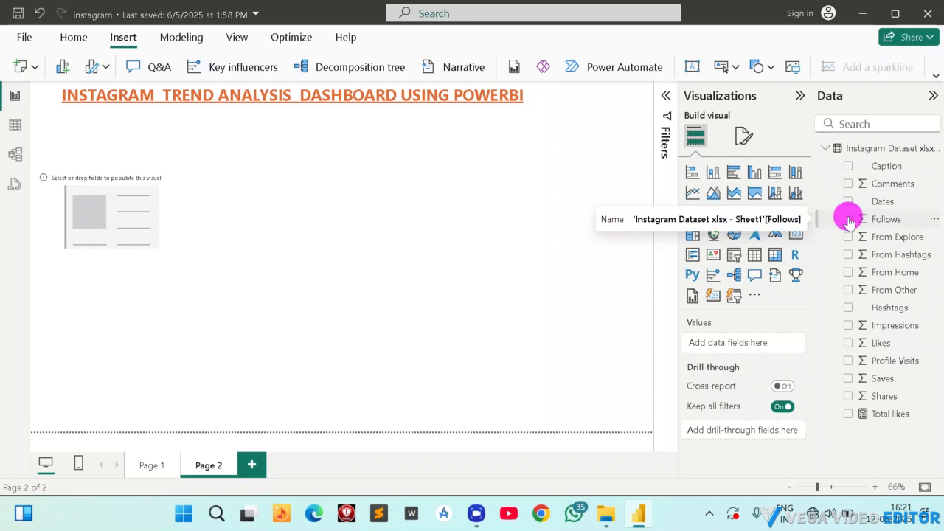
click(848, 219)
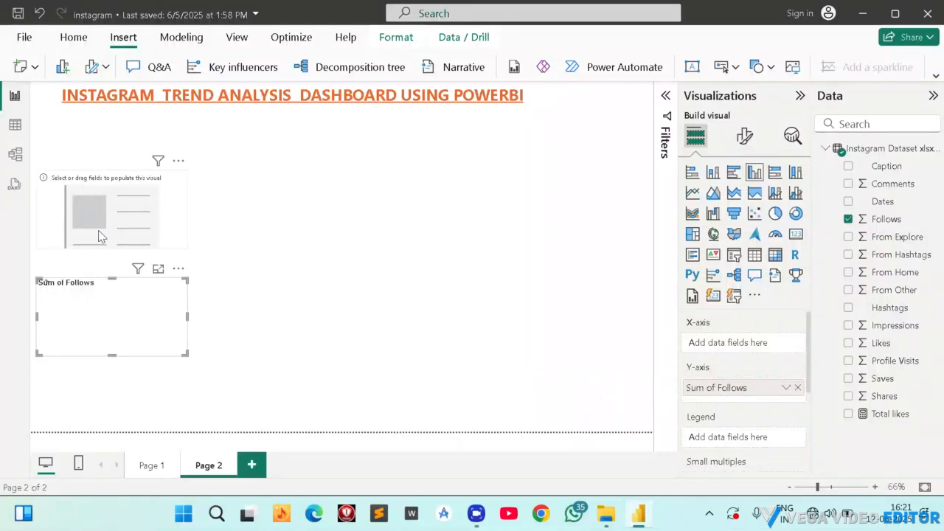
click(146, 238)
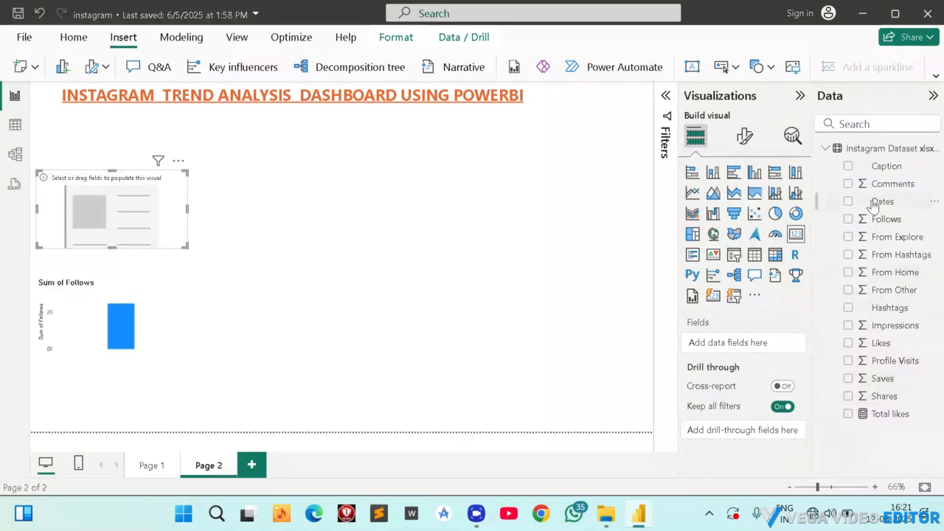
click(849, 220)
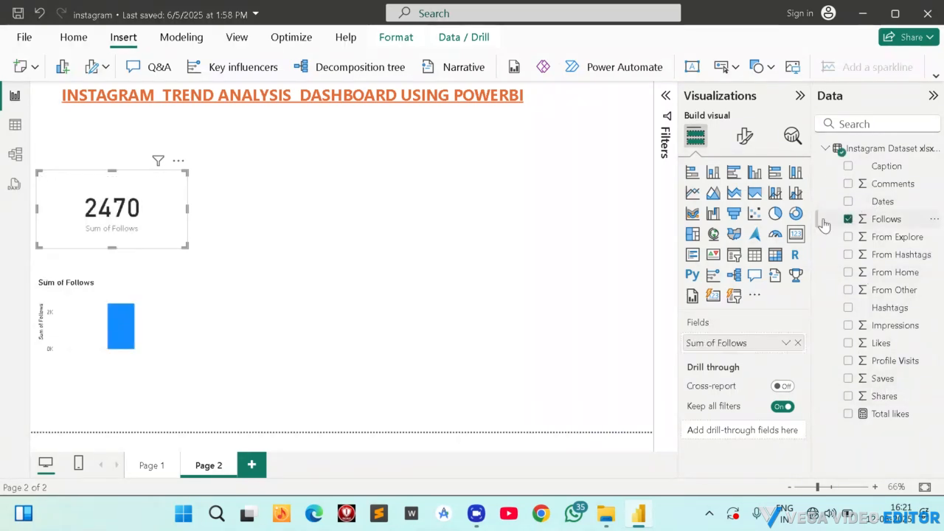
click(98, 317)
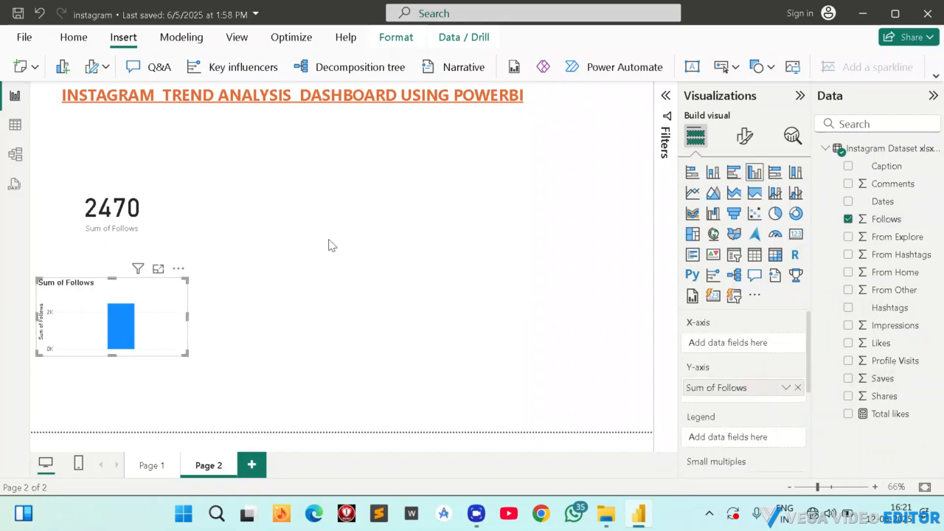
key(Delete)
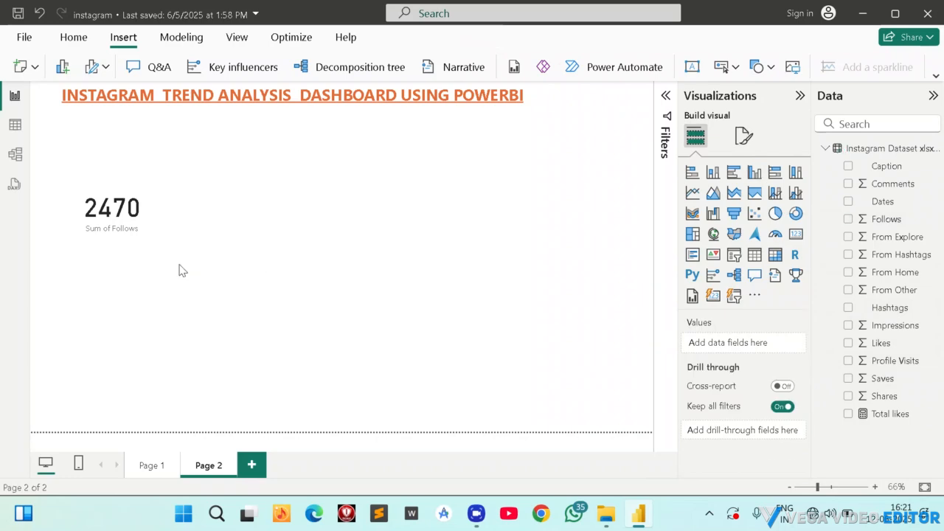
Shrink the Follows card and move it up to just below the start of the Page 2 title.
click(107, 210)
drag(129, 216, 125, 188)
drag(180, 219, 126, 199)
drag(76, 168, 104, 169)
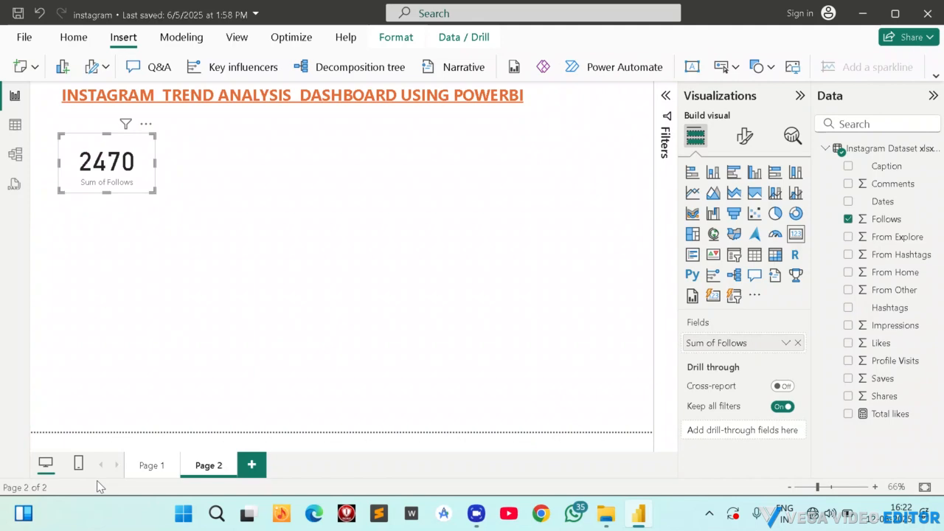
Check the Page 1 card row for reference, duplicate the Follows card on Page 2 and place one at the row's far right.
click(148, 469)
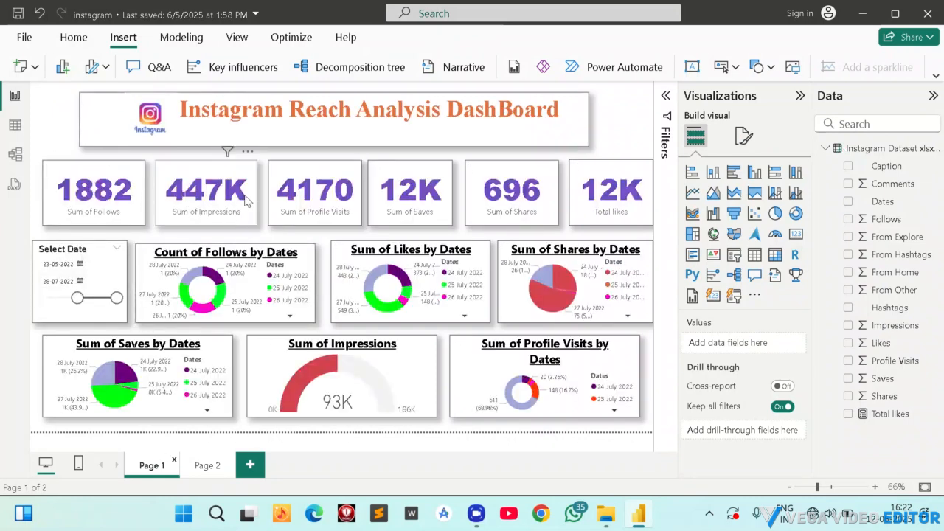
click(211, 467)
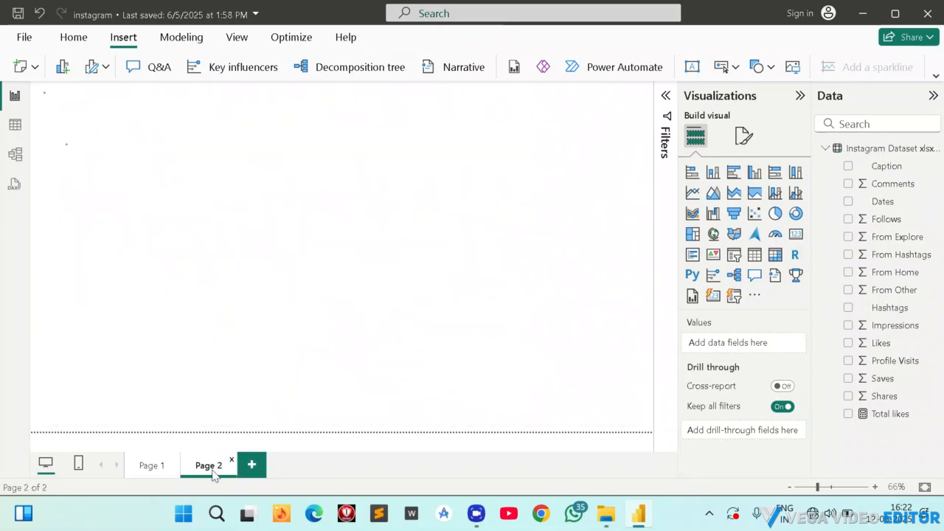
click(179, 179)
click(118, 187)
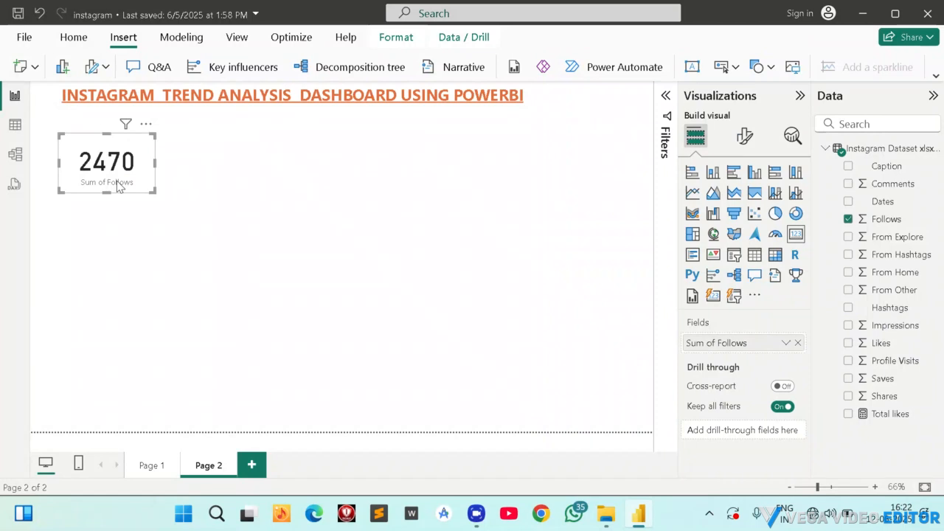
drag(116, 187, 126, 196)
click(348, 185)
key(ctrl+v)
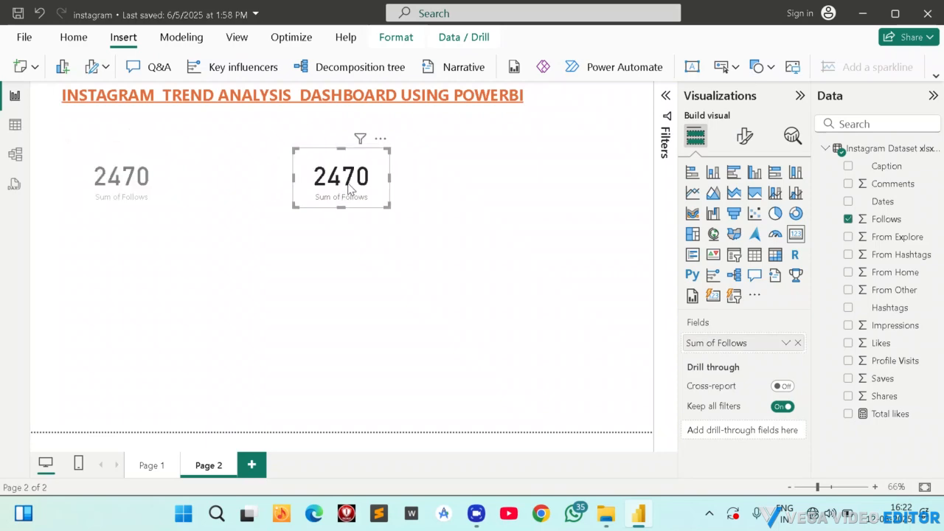
drag(332, 177, 561, 180)
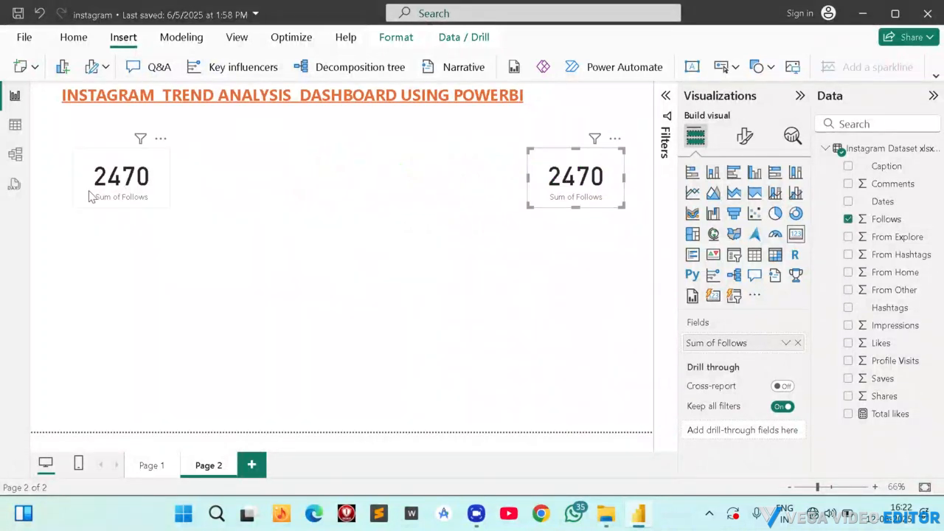
Add three more copies of the Follows card and spread the five cards in one row beneath the title.
drag(107, 186, 465, 182)
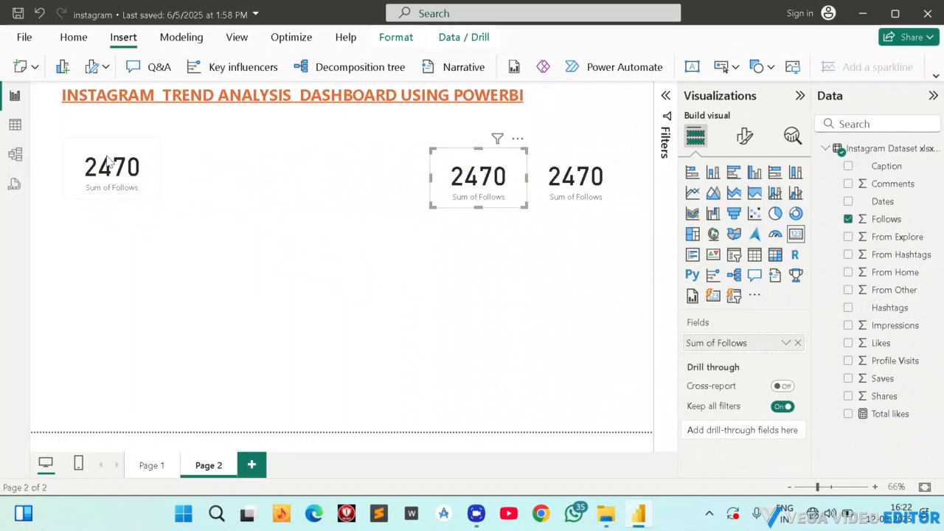
drag(107, 160, 359, 174)
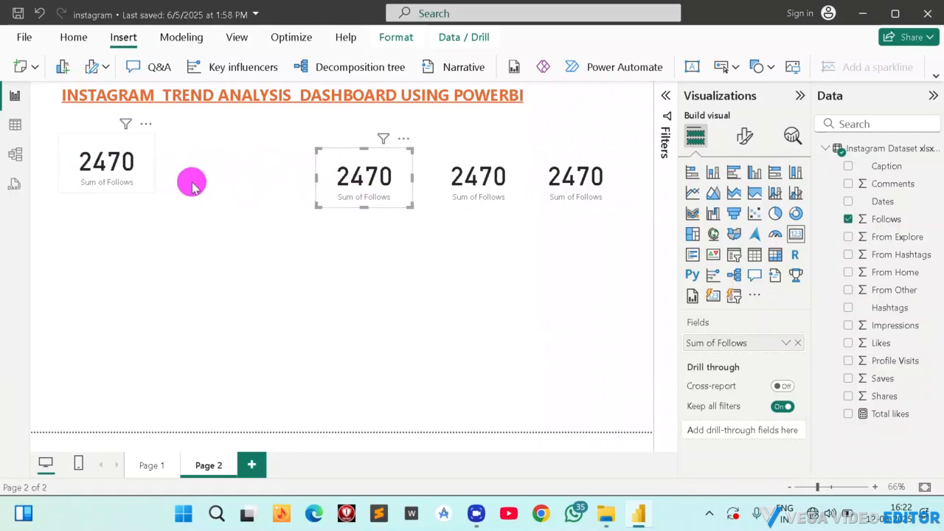
drag(92, 173, 211, 177)
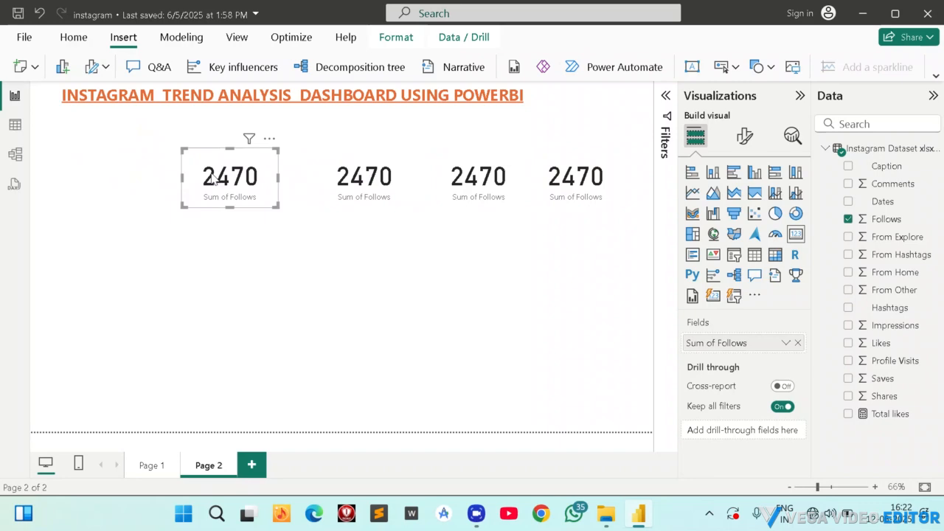
key(ctrl+v)
drag(212, 178, 86, 177)
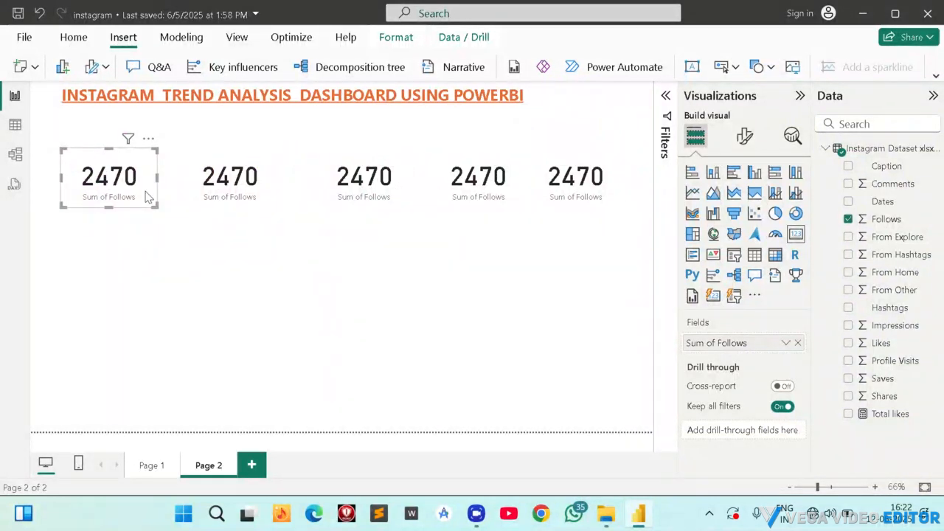
Check the Page 1 cards for reference and replace Follows with Impressions in the second Page 2 card.
click(238, 188)
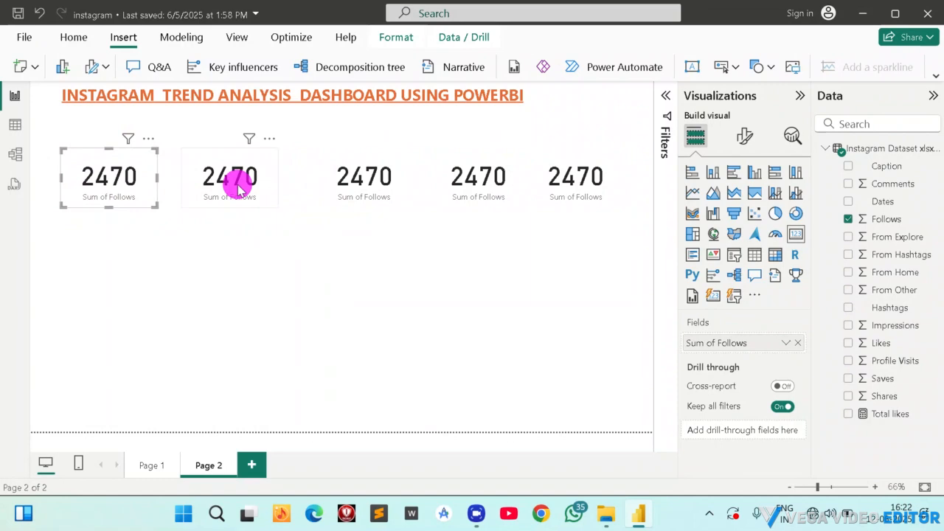
click(146, 465)
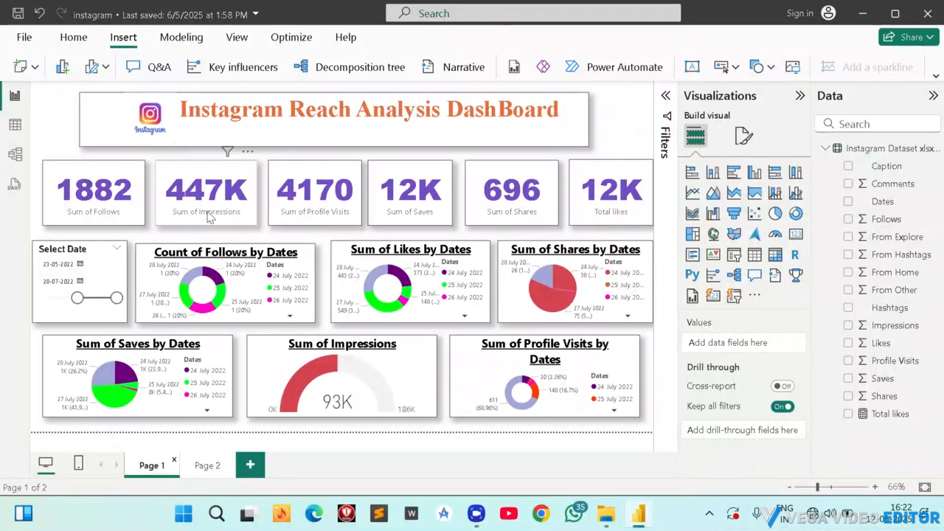
click(206, 465)
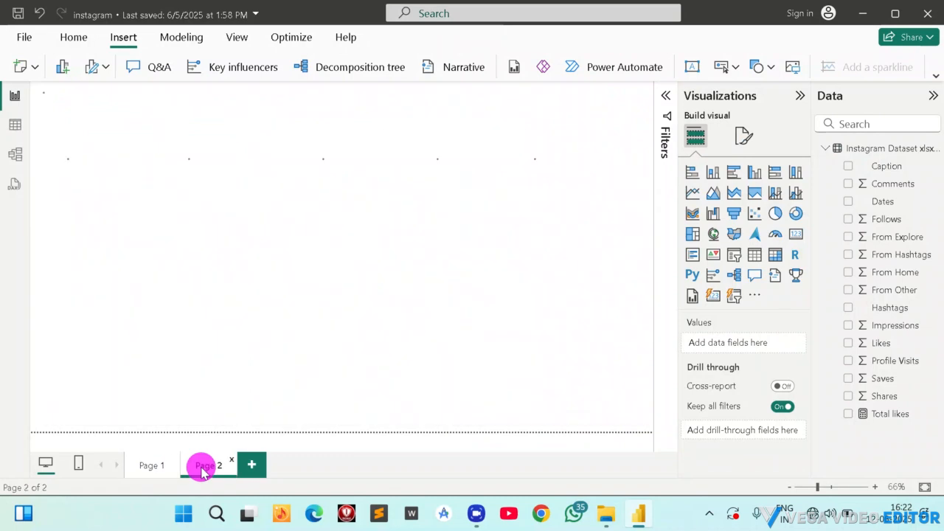
click(225, 191)
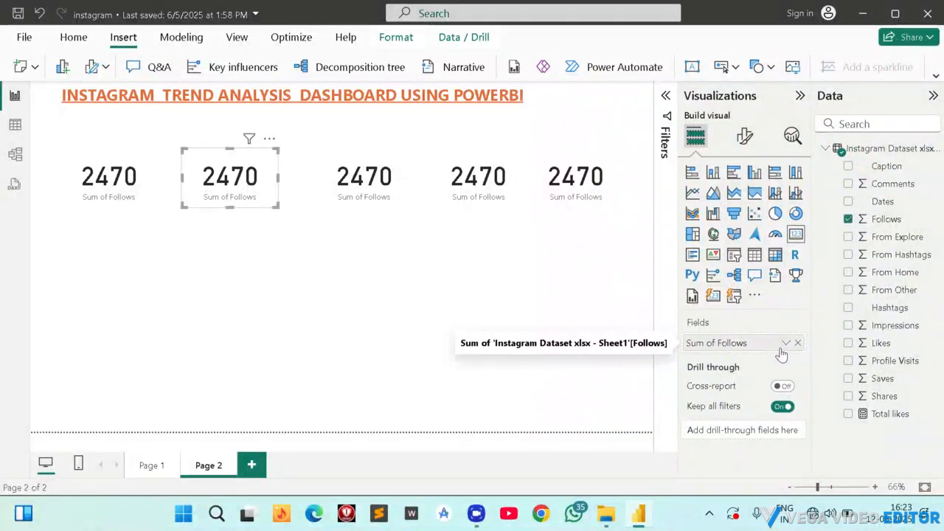
click(797, 343)
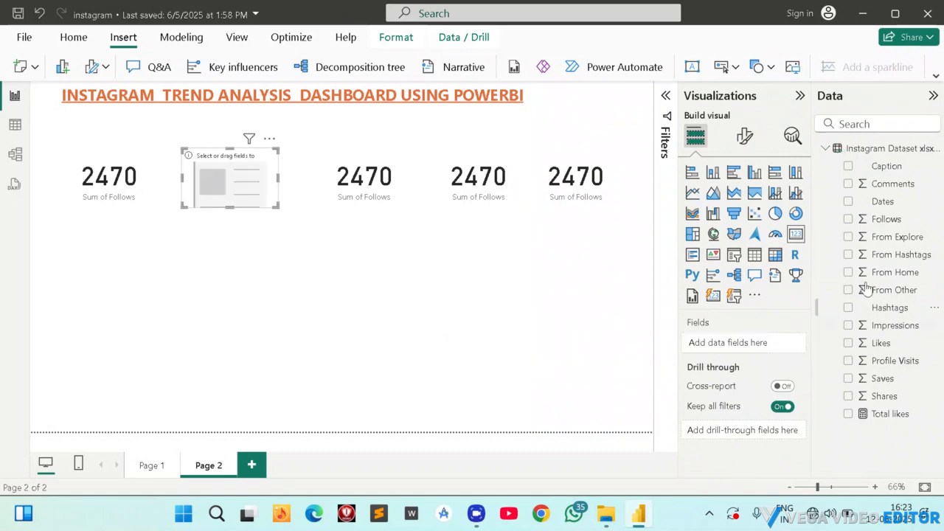
click(848, 325)
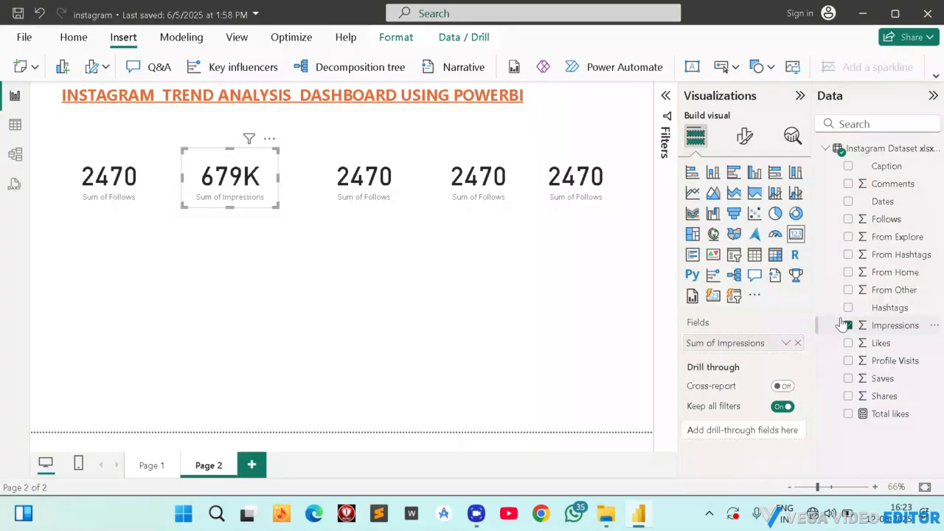
Replace the Follows field with Profile Visits in the third card.
click(396, 185)
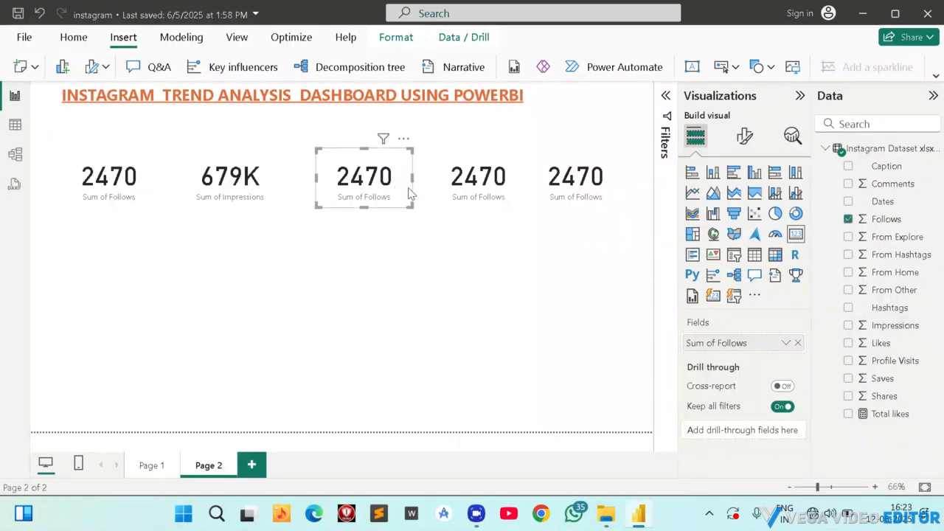
click(850, 361)
click(849, 362)
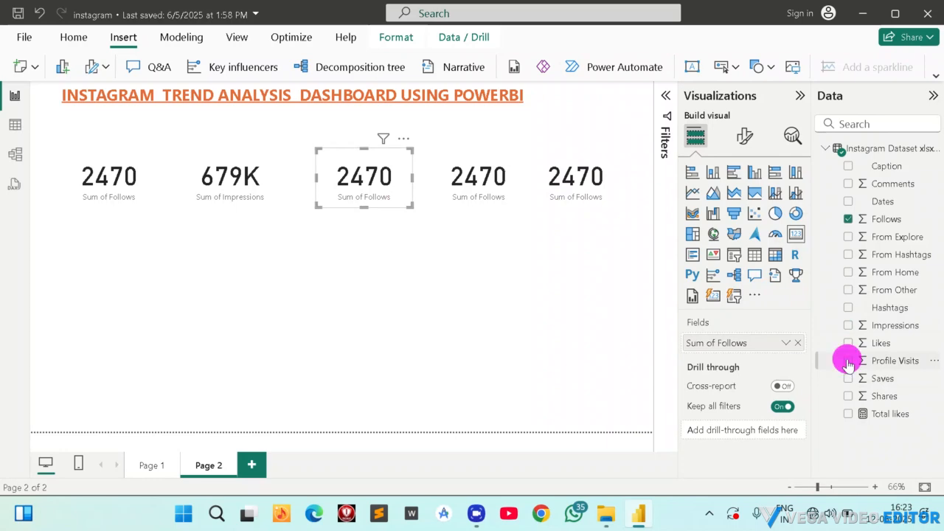
click(797, 343)
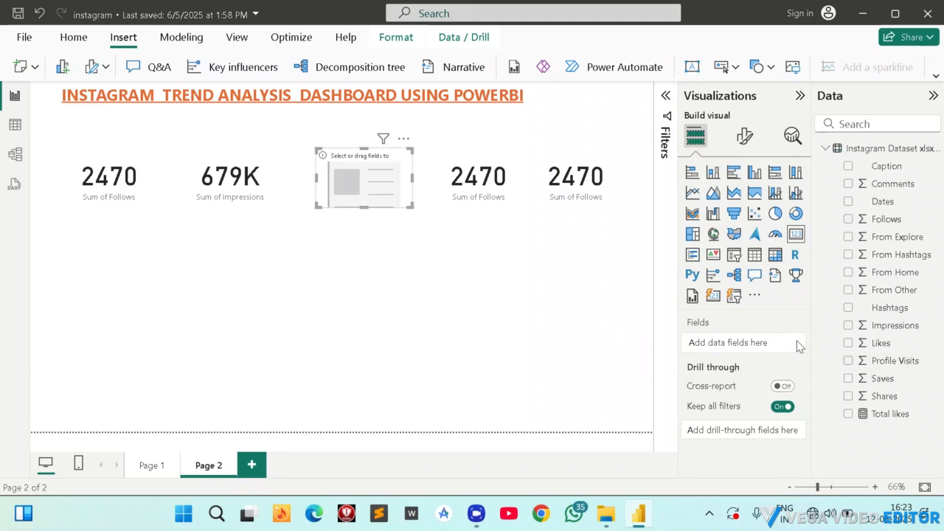
click(850, 361)
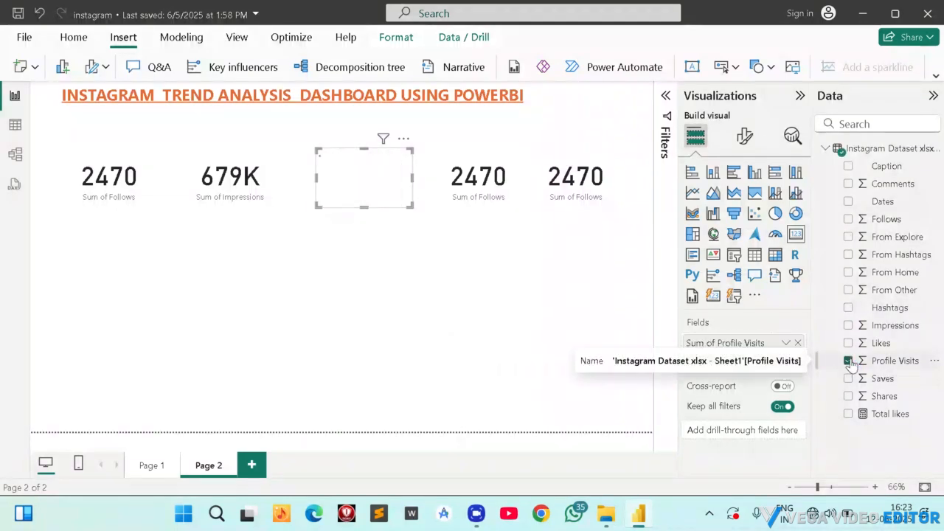
Check the Page 1 cards for reference and replace Follows with the Total likes measure in the fourth Page 2 card.
click(489, 192)
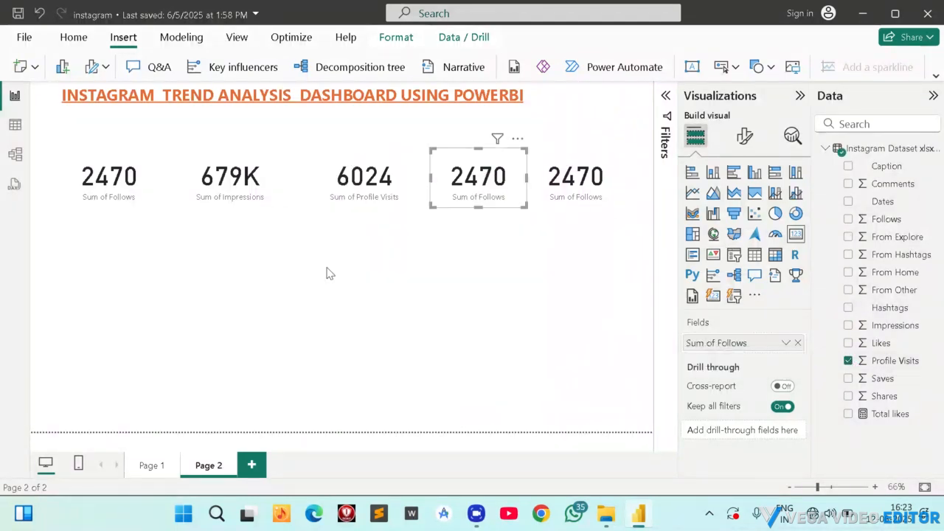
click(146, 467)
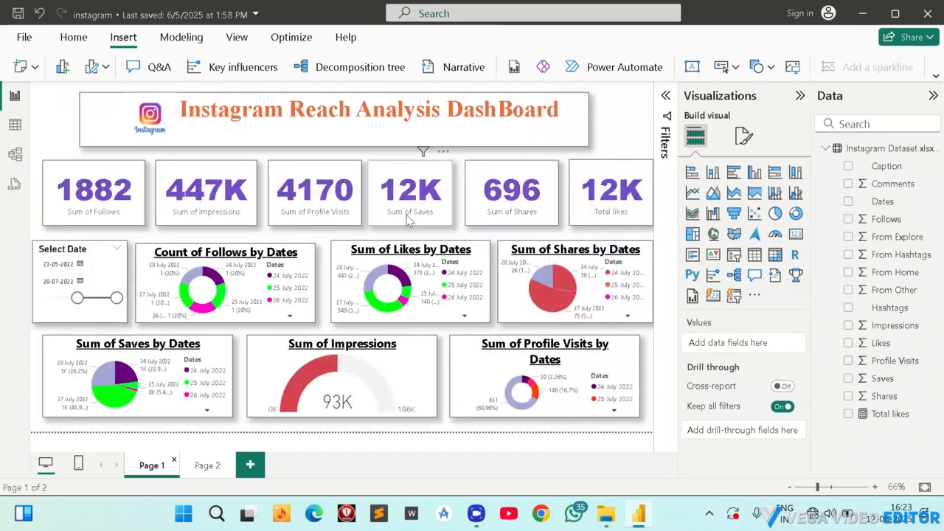
click(212, 464)
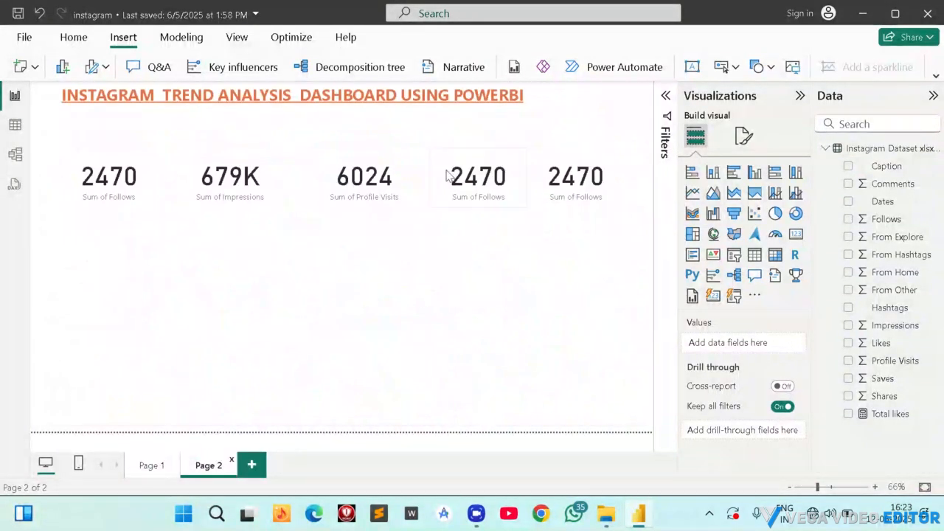
click(478, 188)
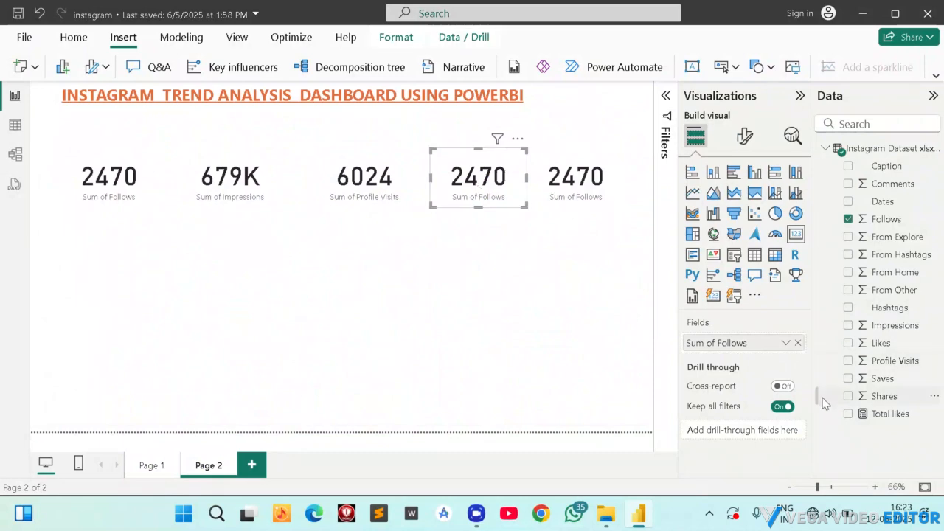
click(847, 415)
click(797, 342)
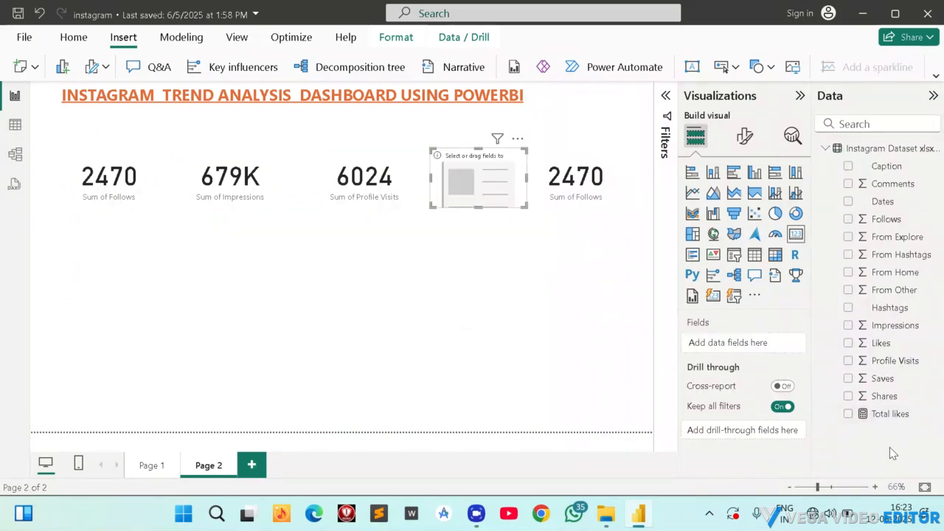
click(847, 414)
Replace Follows with Shares in the fifth Page 2 card.
click(562, 182)
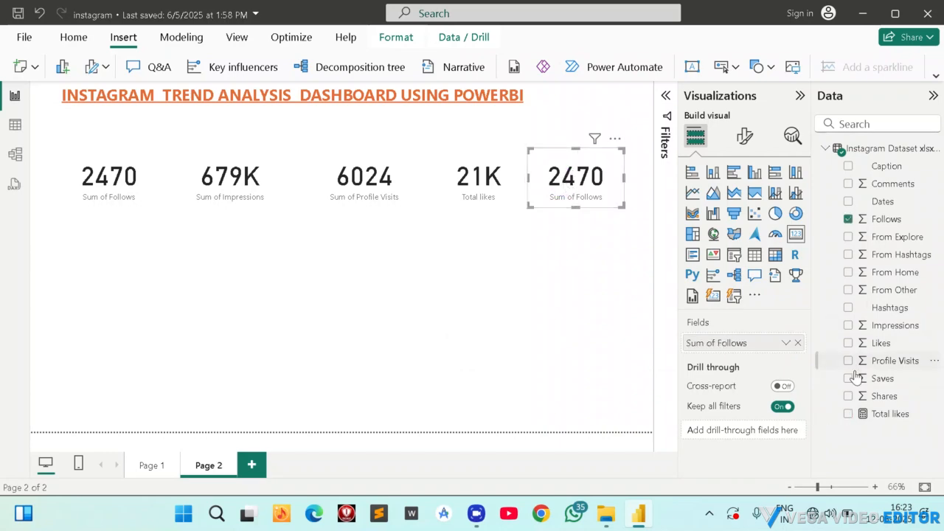
click(797, 343)
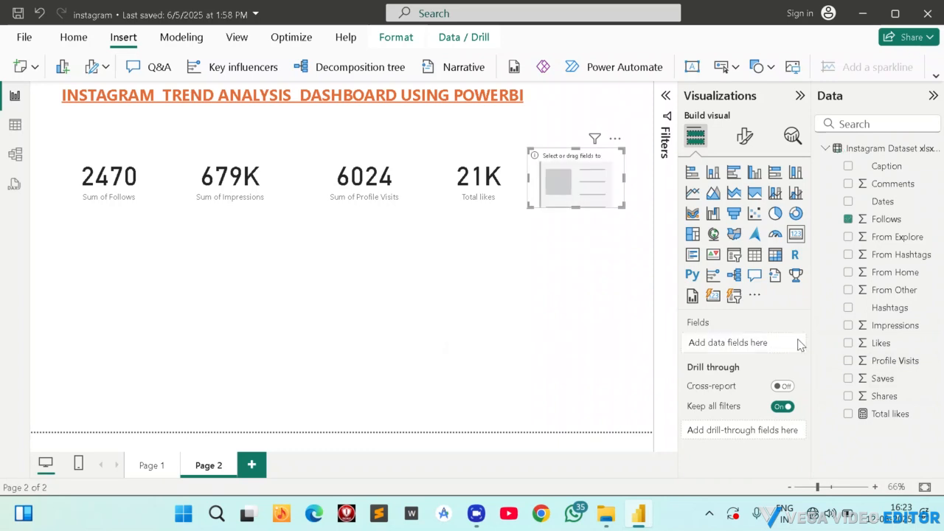
click(848, 396)
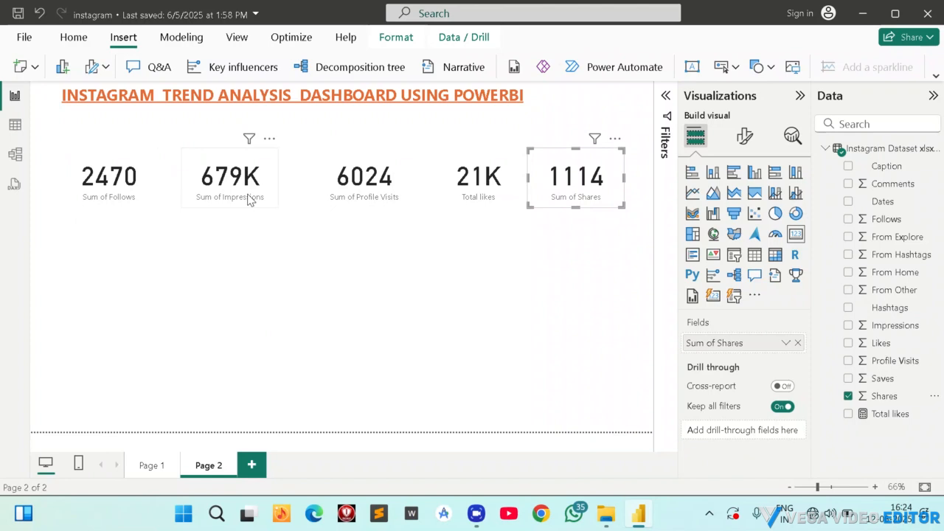
Open the format settings for the five Page 2 cards and compare them with the card styling on Page 1.
click(131, 174)
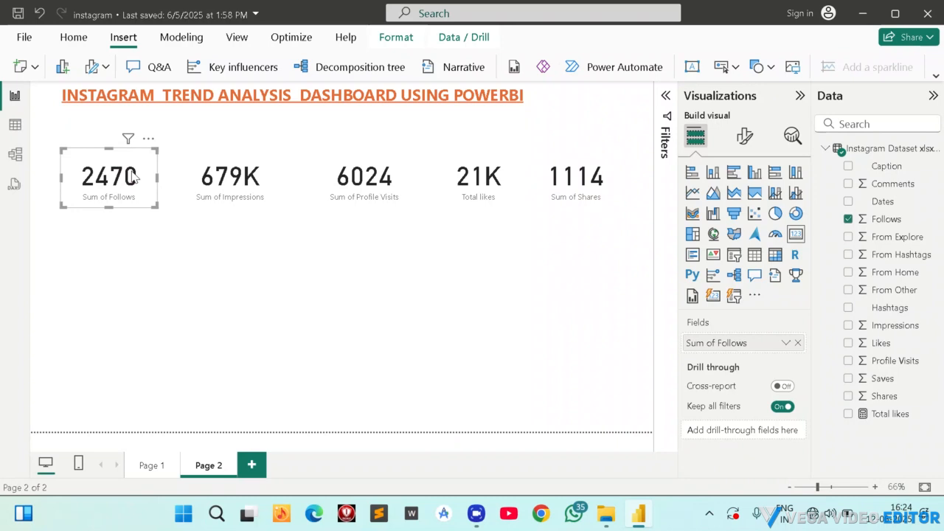
click(133, 175)
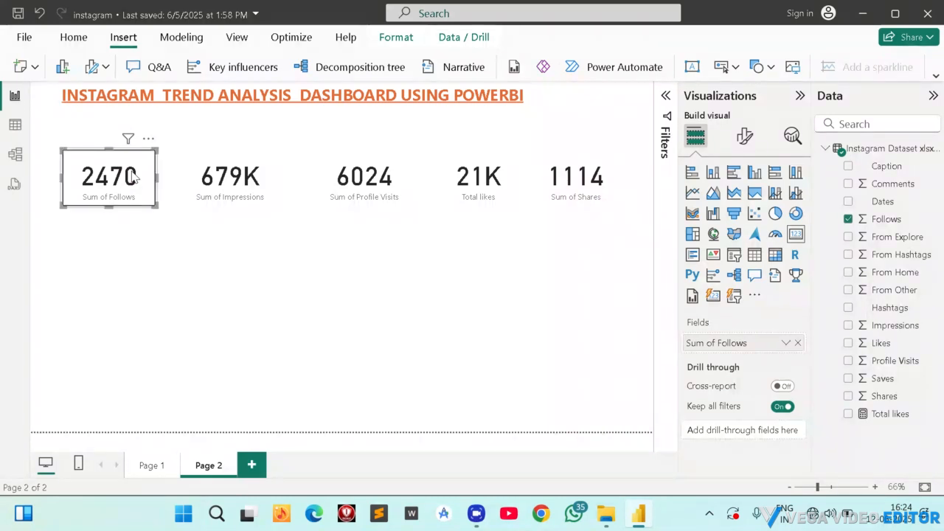
ctrl+click(235, 182)
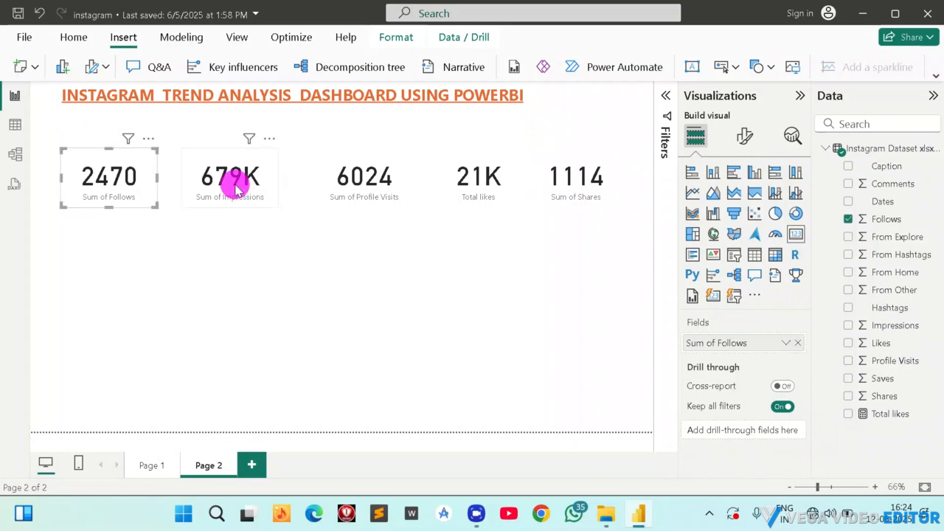
ctrl+click(336, 175)
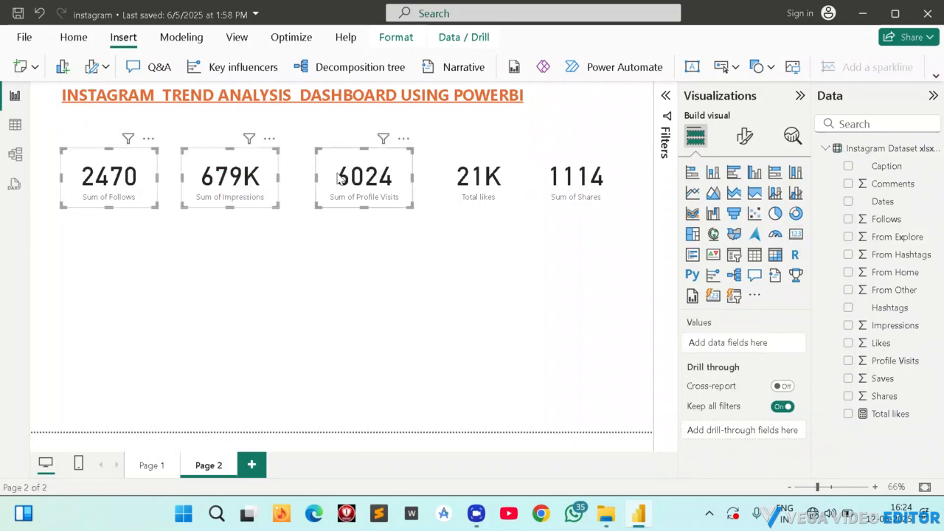
ctrl+click(473, 182)
ctrl+click(590, 188)
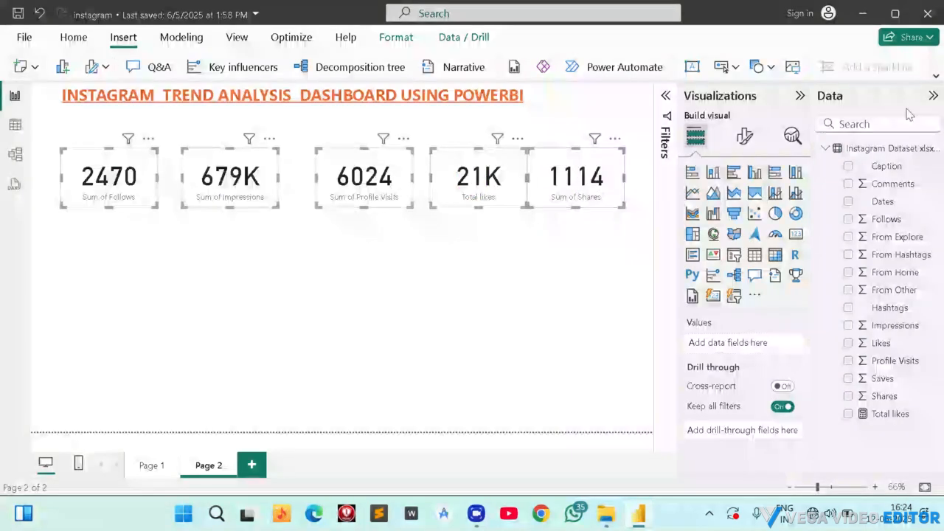
click(740, 141)
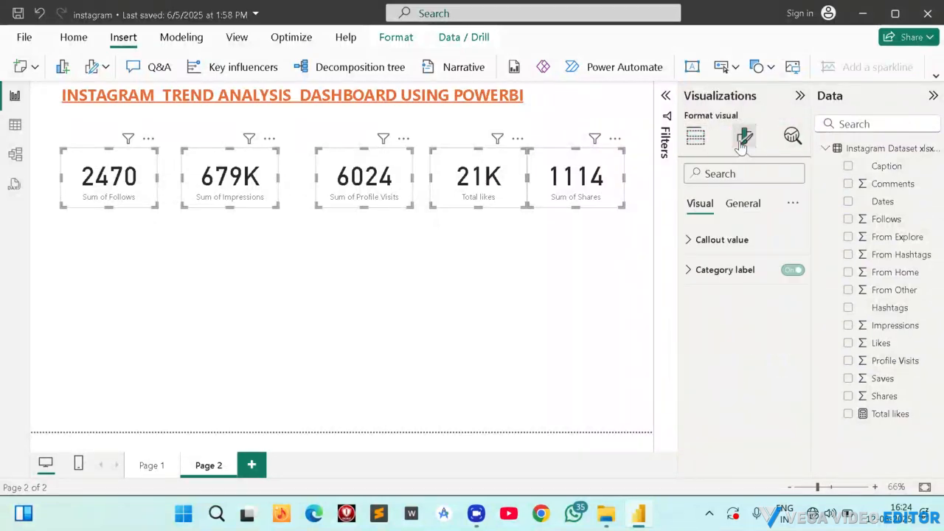
click(148, 464)
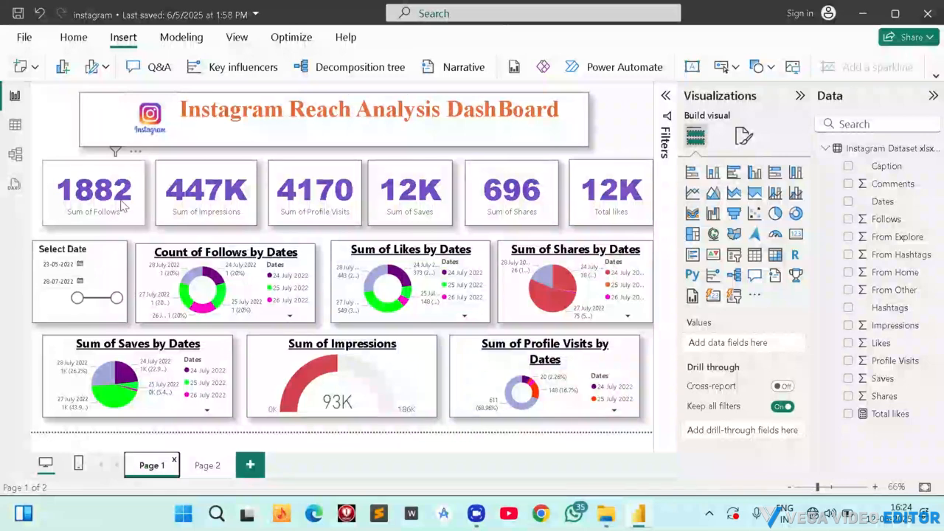
click(209, 465)
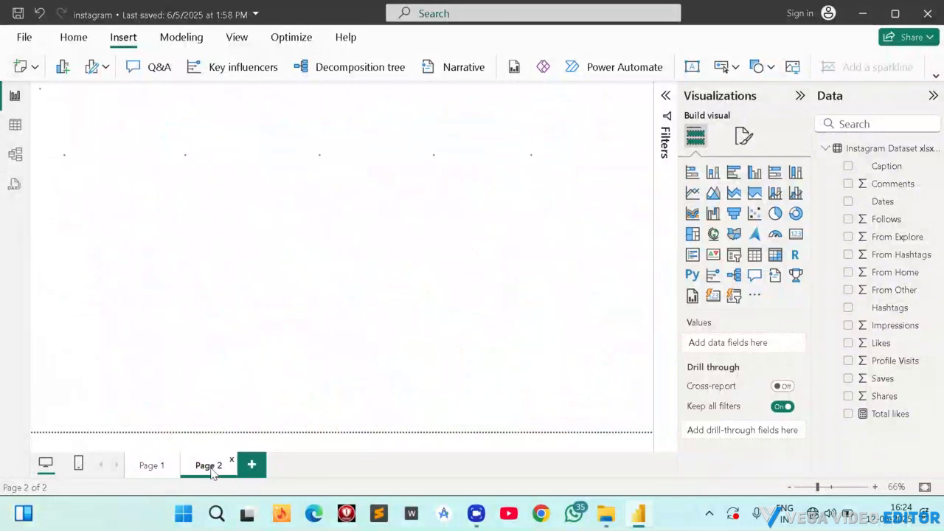
Select all five metric cards together and nudge the row up closer to the title.
click(127, 187)
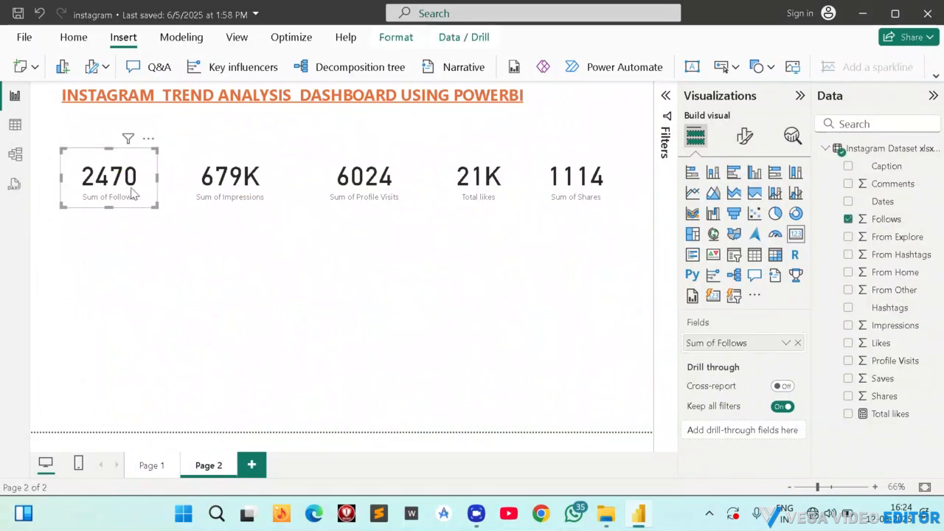
ctrl+click(206, 179)
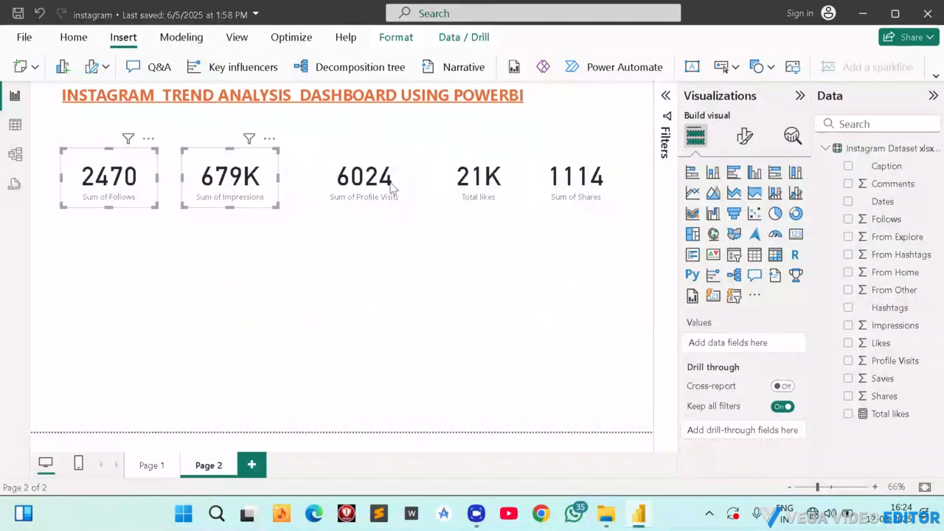
ctrl+click(382, 177)
ctrl+click(500, 166)
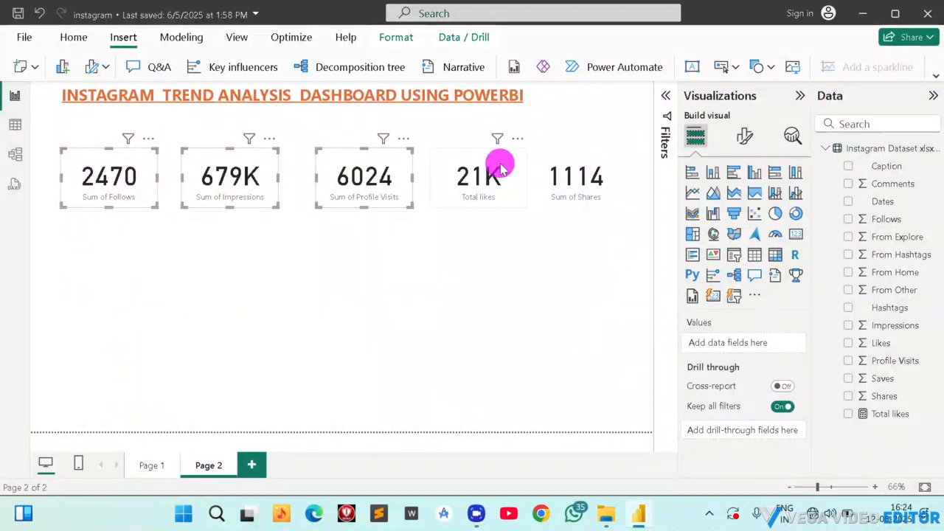
ctrl+click(604, 175)
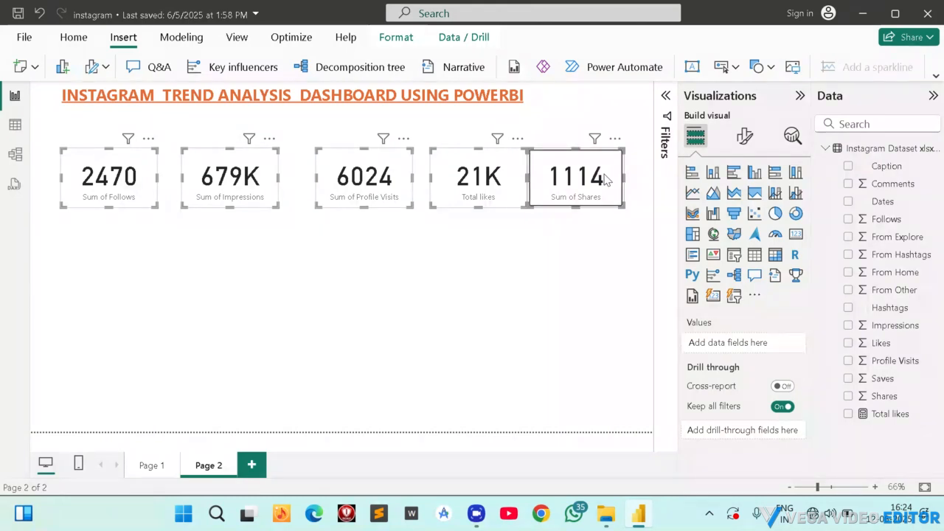
key(Up)
key(Up)
key(Up)
key(Up)
key(Up)
key(Up)
key(Up)
key(Up)
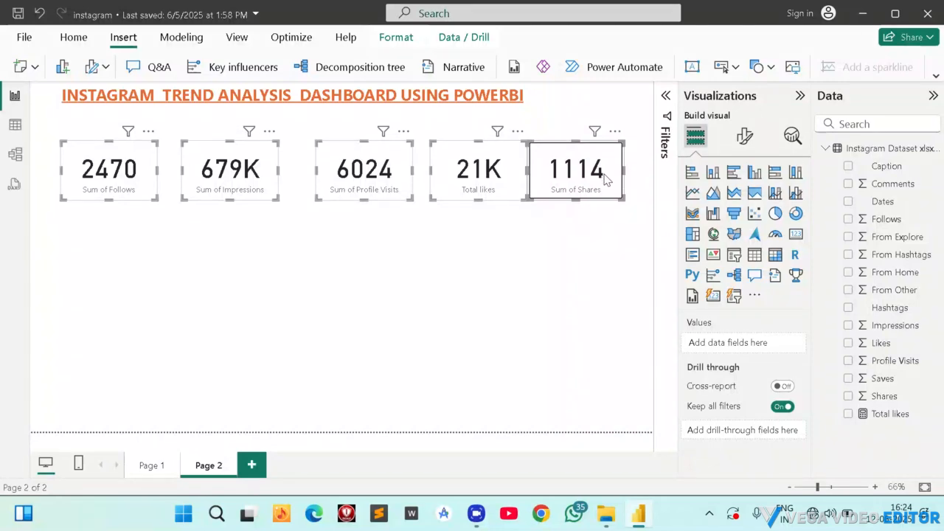
key(Up)
key(Up)
key(Up)
key(Up)
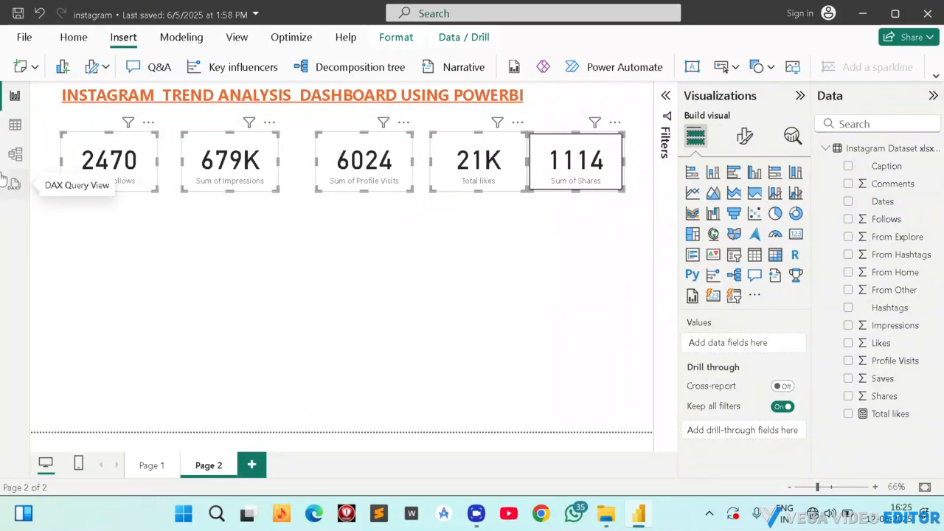
Format the callout values of the five selected cards in purple and bold.
click(745, 138)
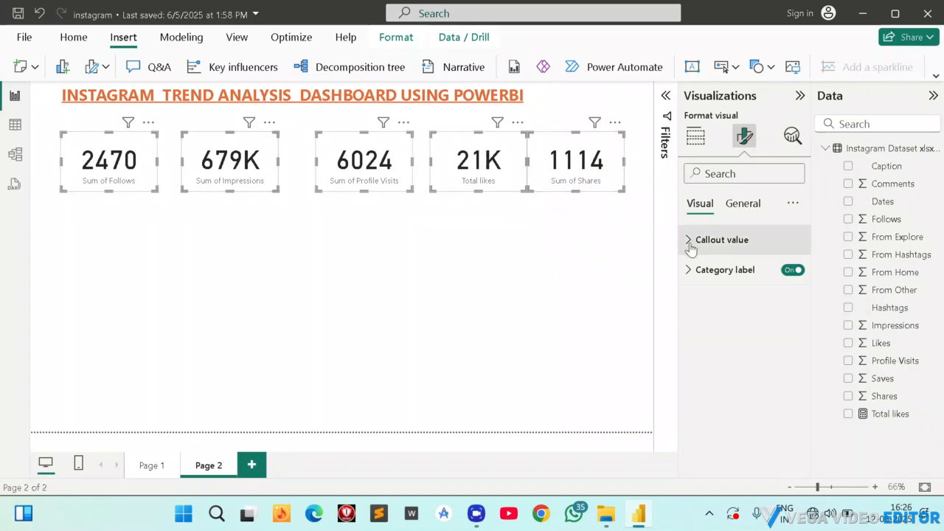
click(713, 250)
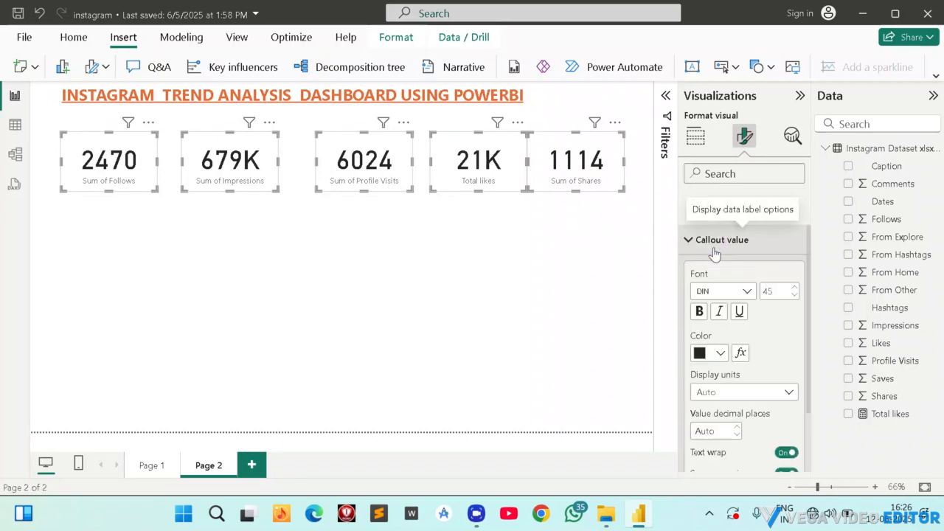
click(725, 353)
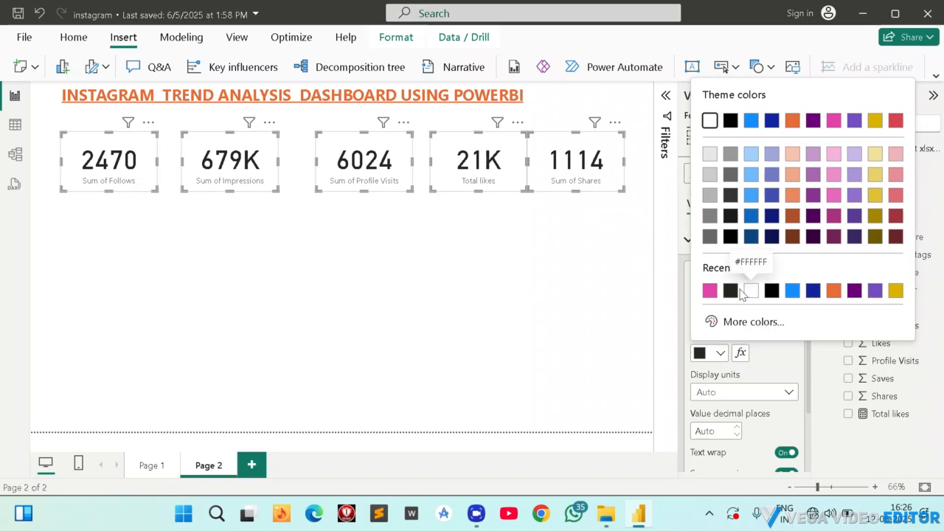
click(875, 292)
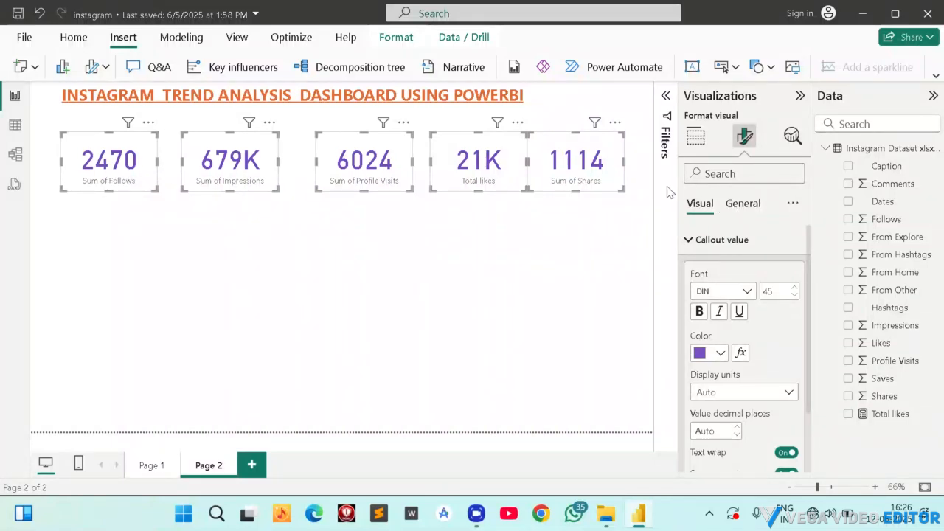
click(699, 312)
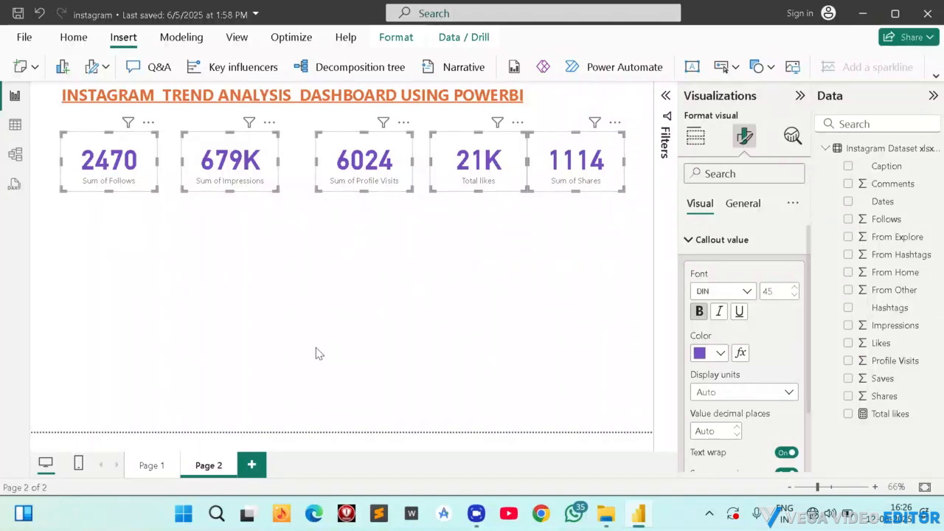
Check the Page 1 cards for reference and try an orange background on the Page 2 Follows card.
click(149, 466)
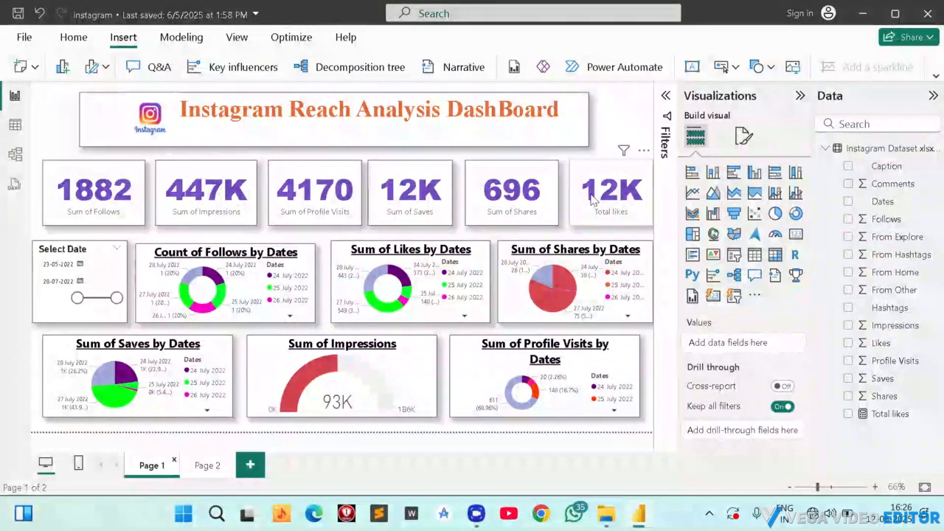
click(203, 466)
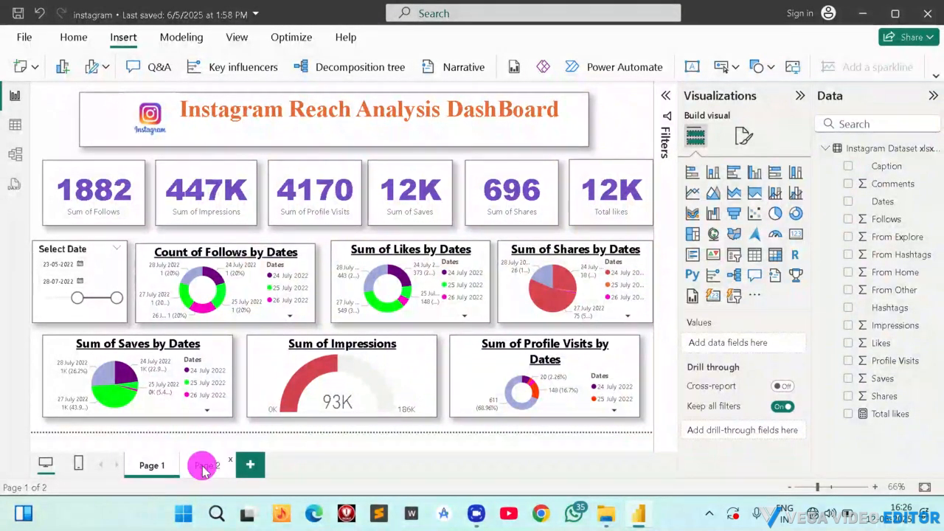
click(107, 170)
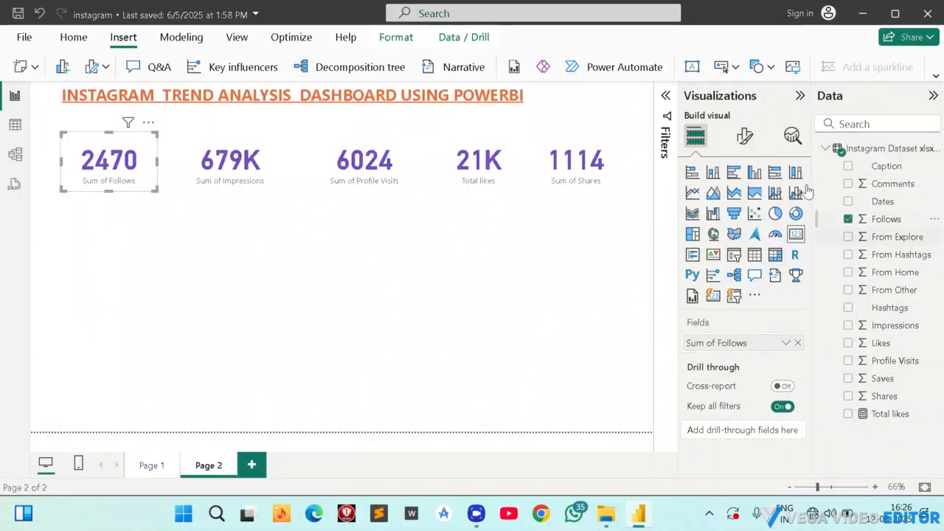
click(746, 136)
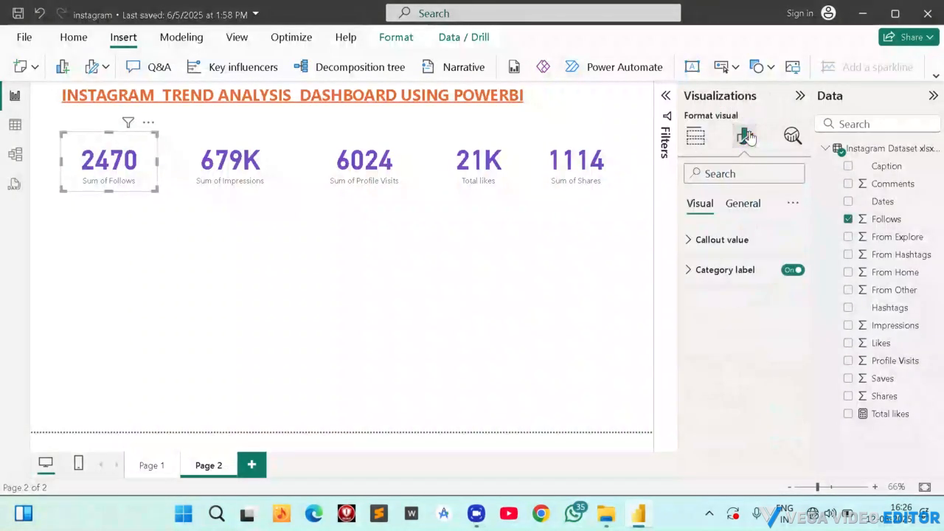
click(743, 204)
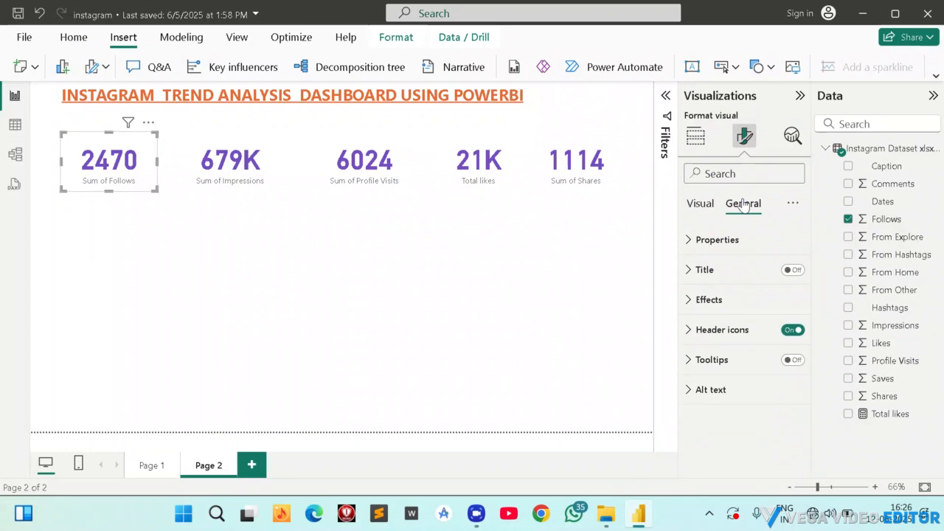
click(701, 245)
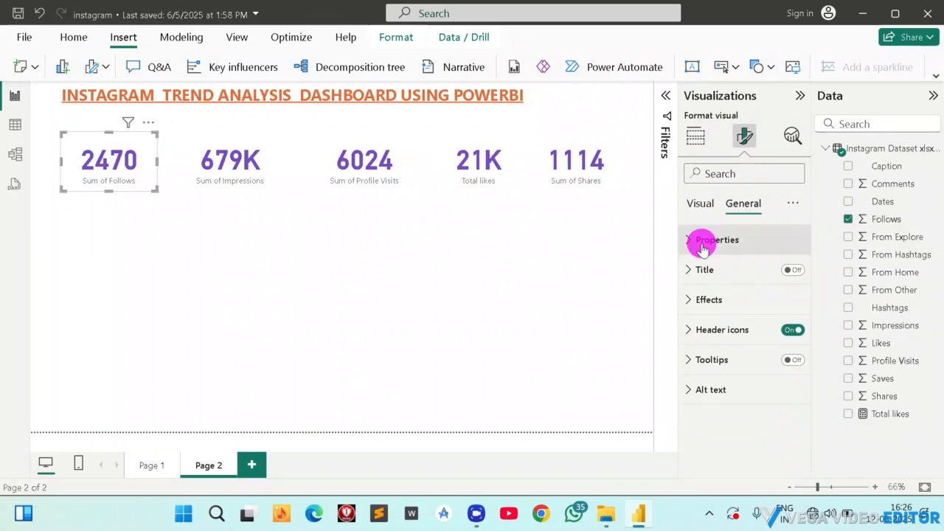
click(700, 244)
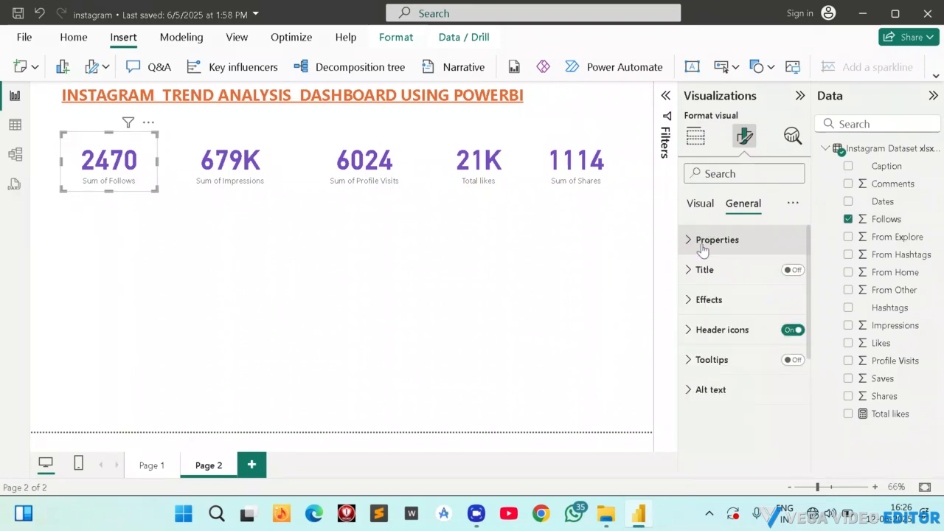
click(701, 300)
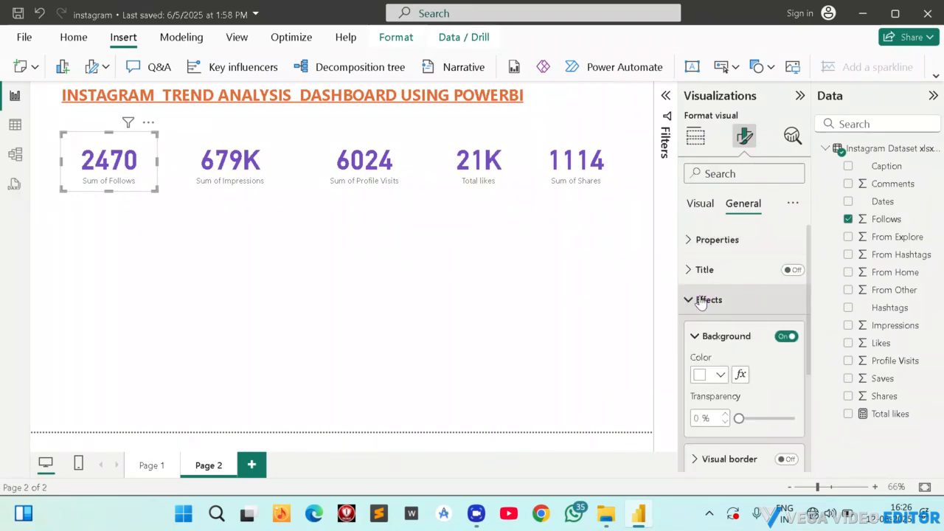
click(721, 375)
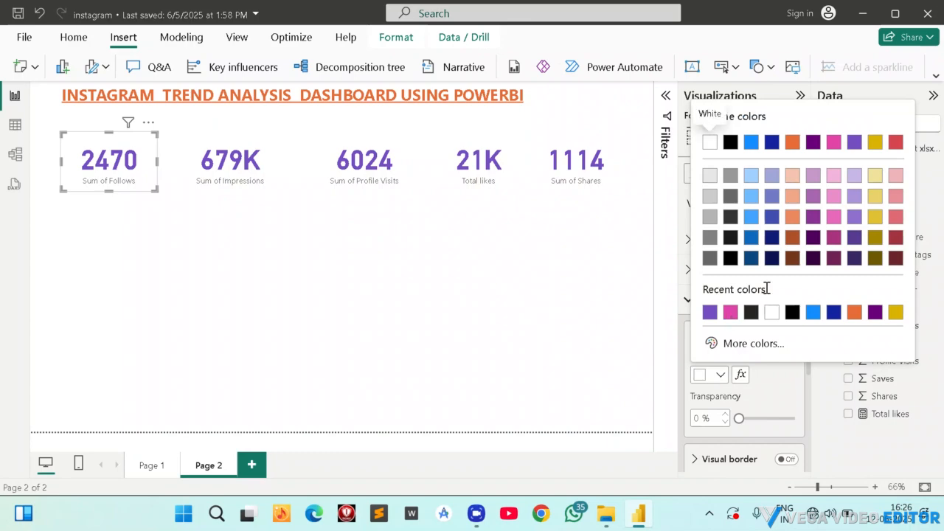
click(854, 312)
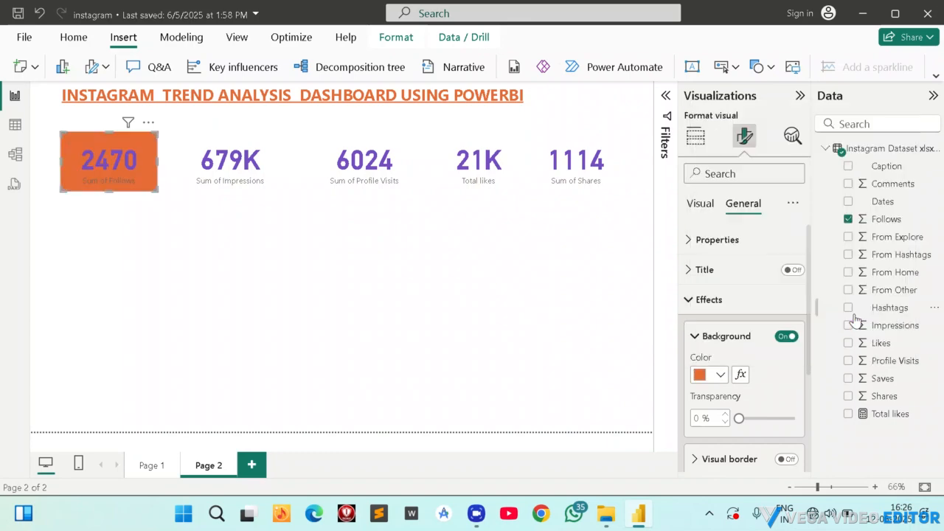
Set the Follows card's background transparency to 31% and switch its background off.
click(788, 337)
click(786, 337)
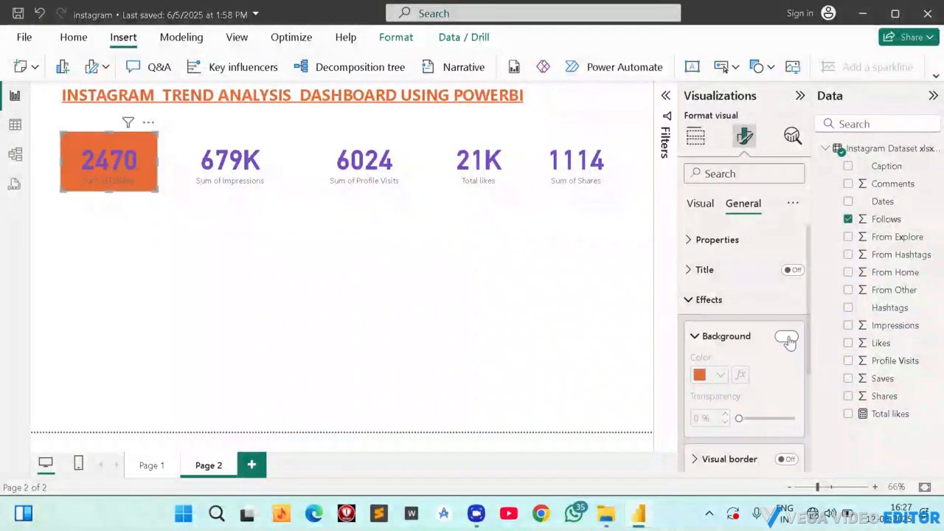
mouse_move(740, 419)
mouse_down()
mouse_move(771, 418)
mouse_move(756, 418)
mouse_up()
click(785, 337)
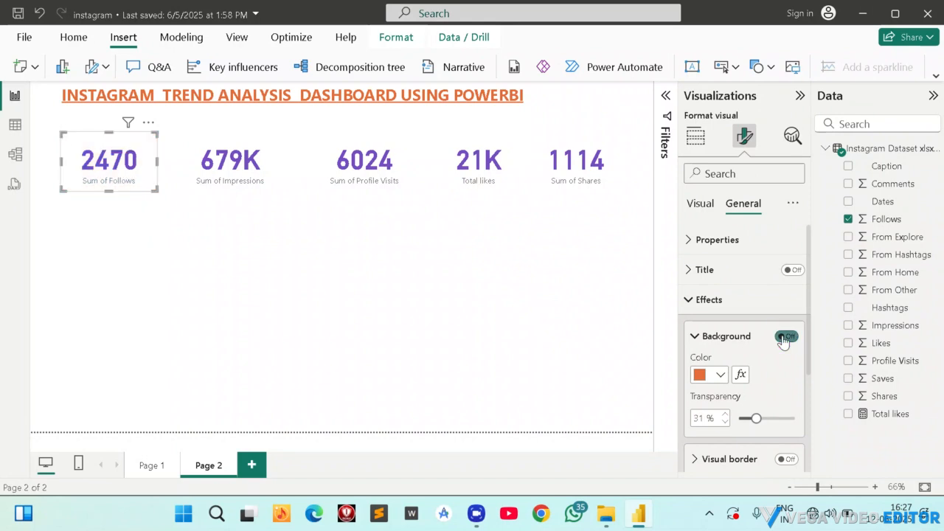
click(167, 263)
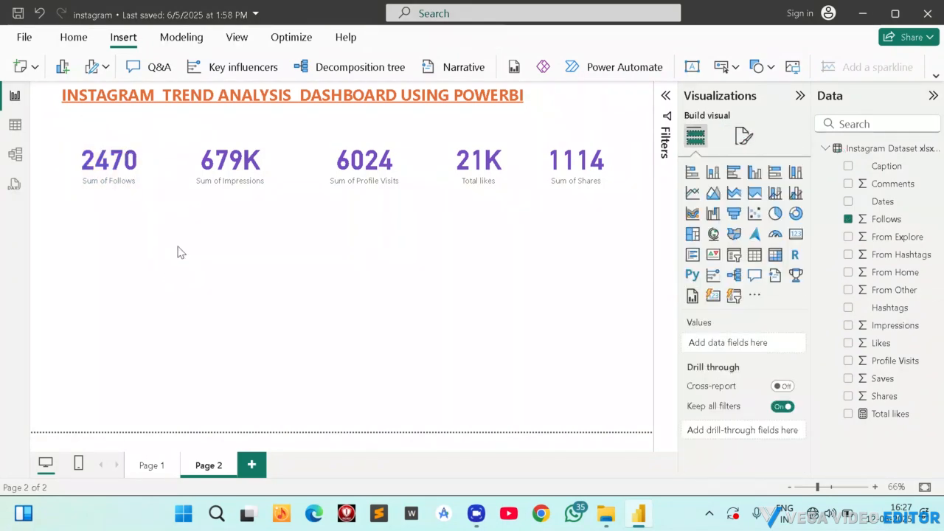
Add a slicer on the Dates field below the Follows card and make it slightly wider and shorter.
click(102, 254)
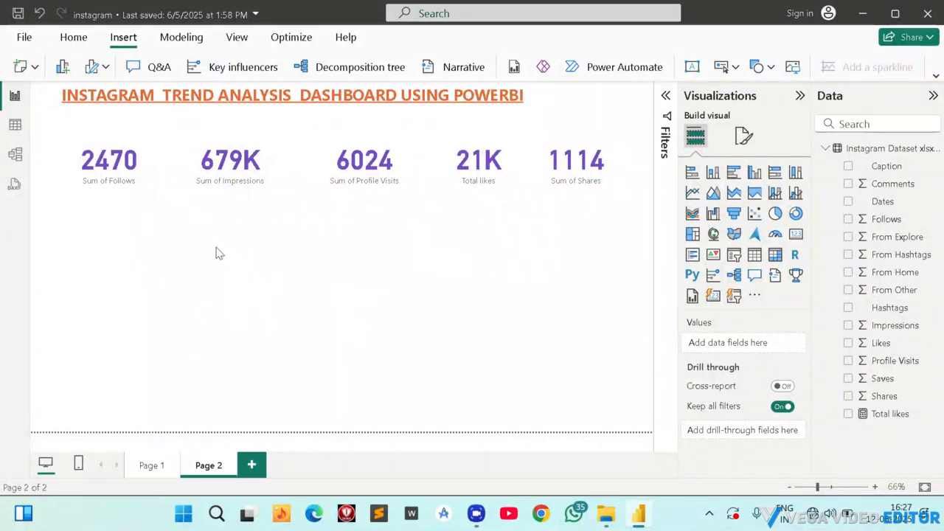
click(172, 298)
click(735, 256)
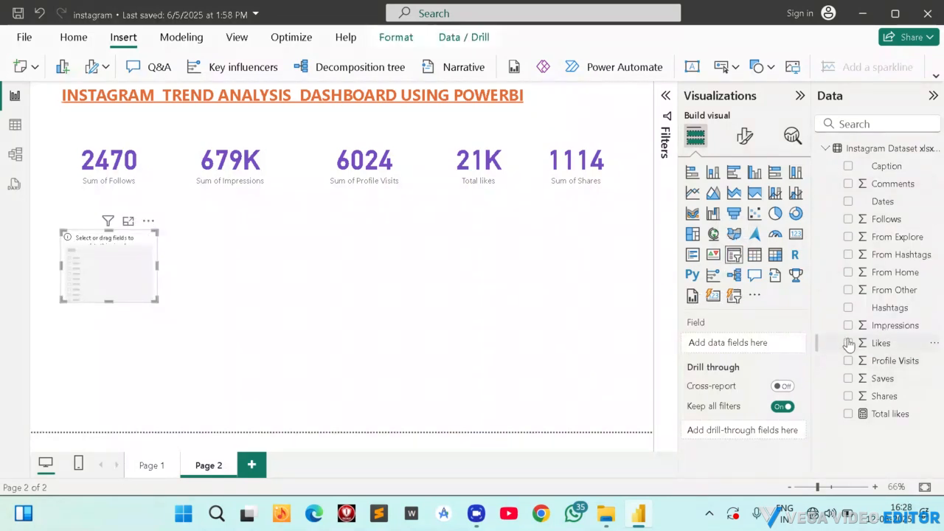
click(849, 202)
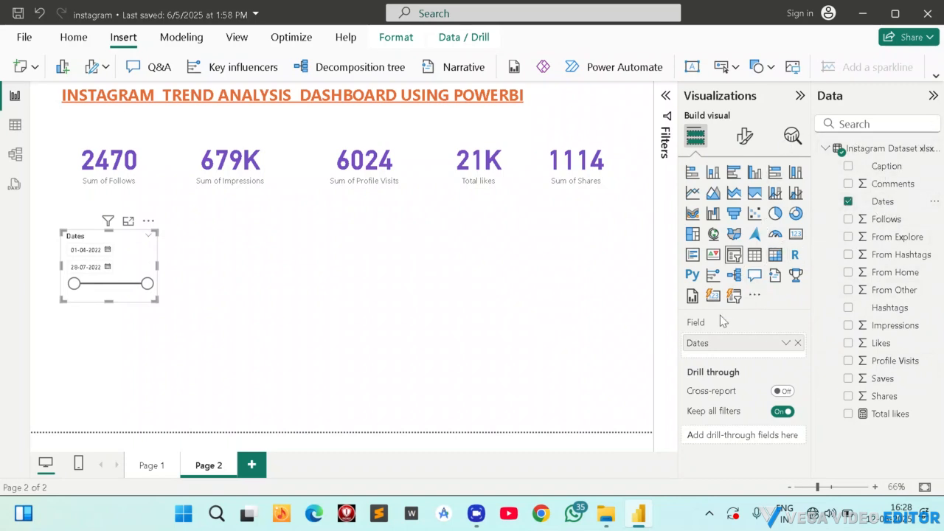
mouse_move(154, 298)
mouse_down()
mouse_move(138, 273)
mouse_move(160, 281)
mouse_up()
click(164, 285)
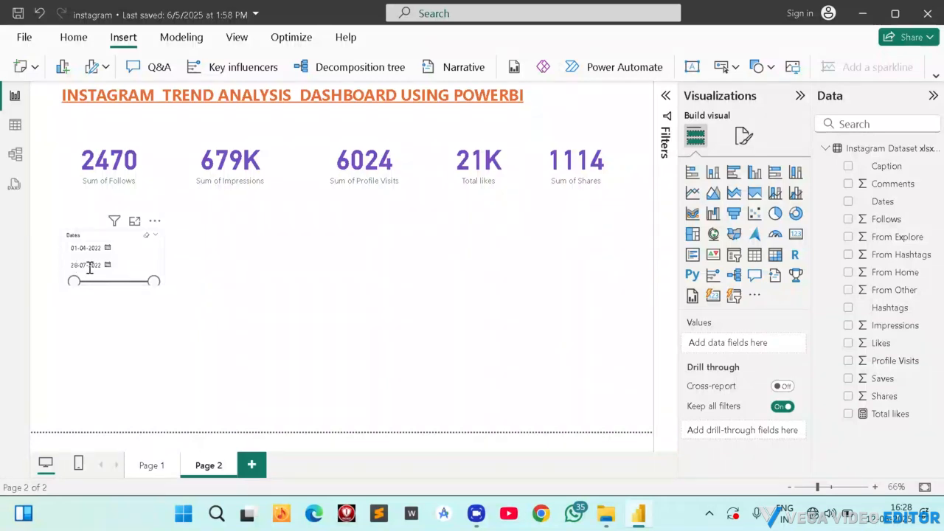
Try a slicer start date of 26-04-2022 and the Vertical list and Dropdown styles, ending back on Between.
mouse_move(80, 287)
mouse_down()
mouse_move(101, 285)
mouse_move(92, 286)
mouse_up()
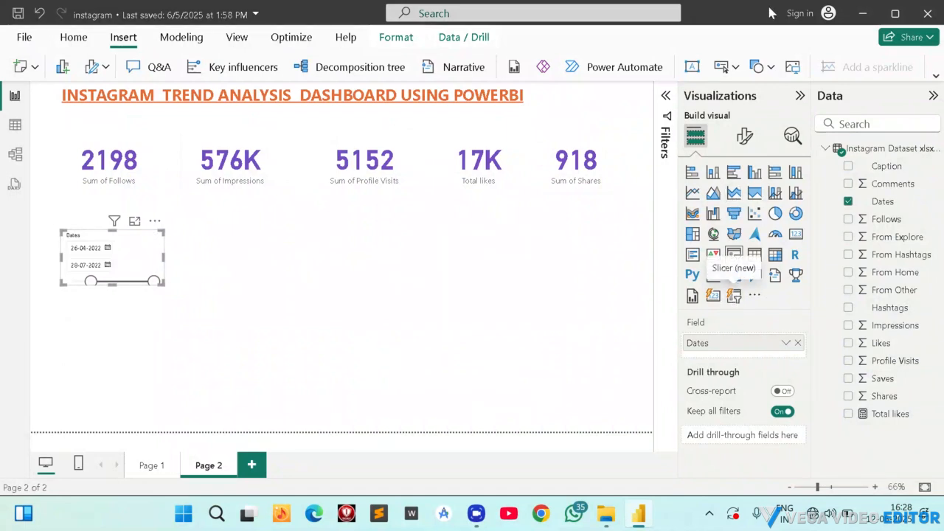
click(744, 136)
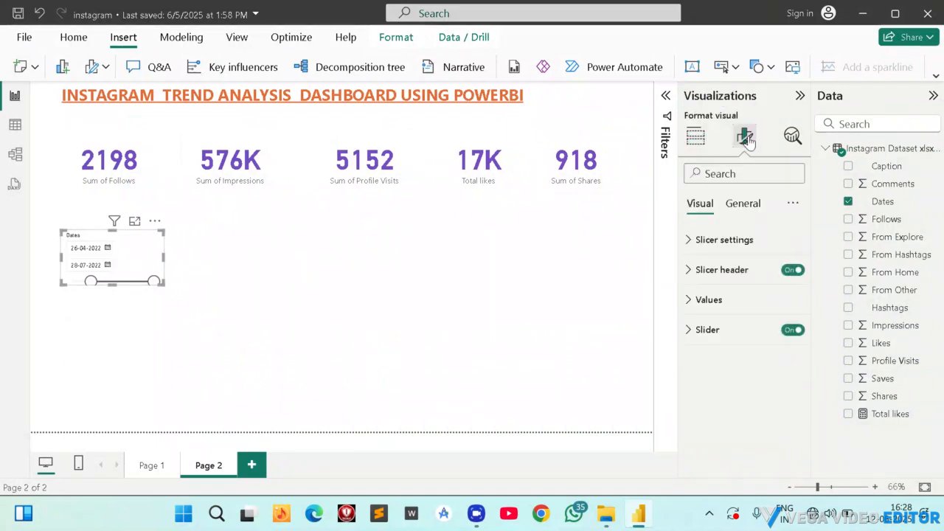
click(710, 240)
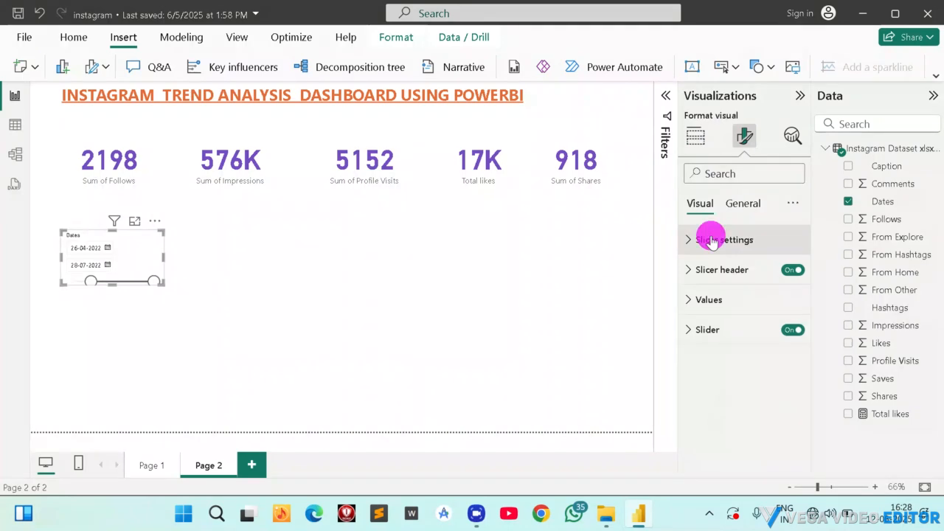
click(733, 316)
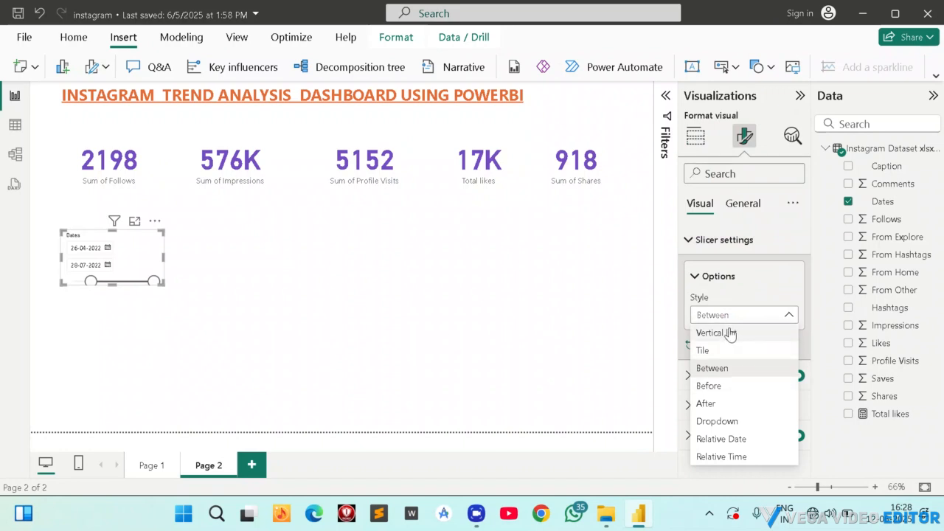
click(727, 332)
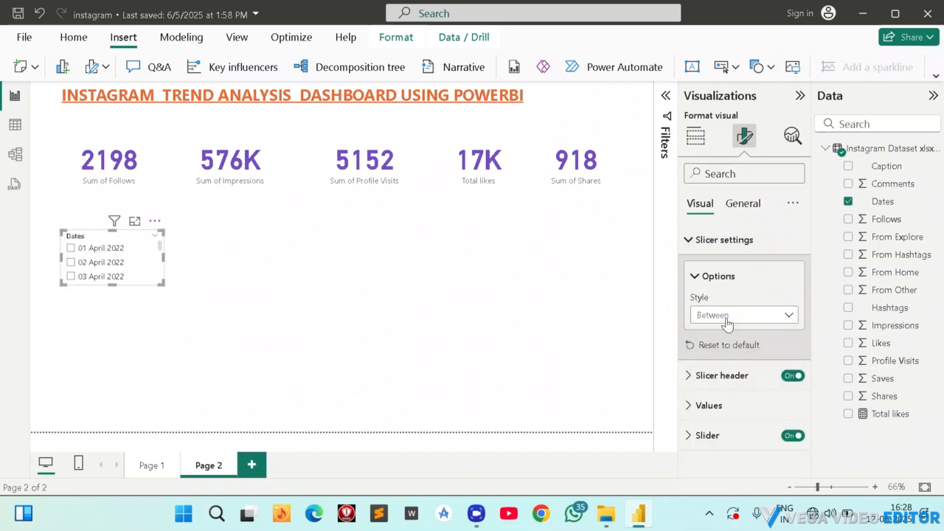
click(727, 317)
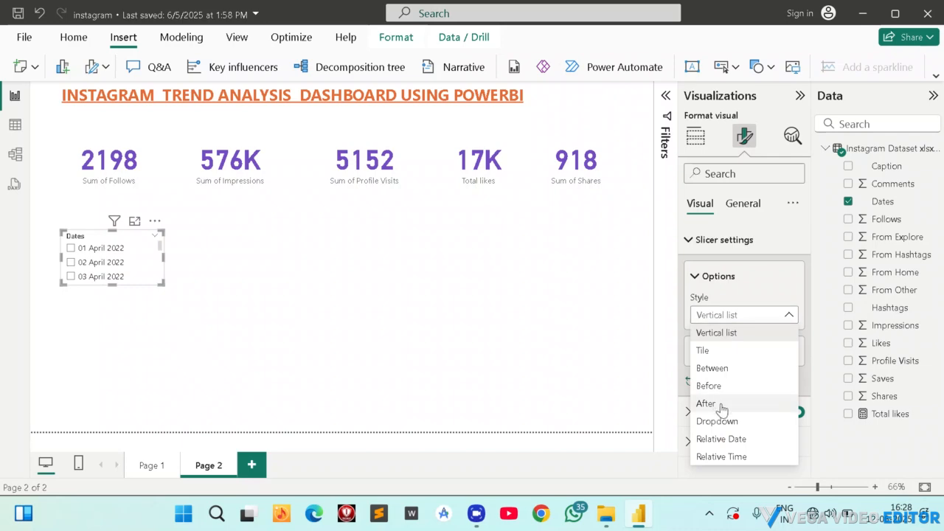
click(717, 420)
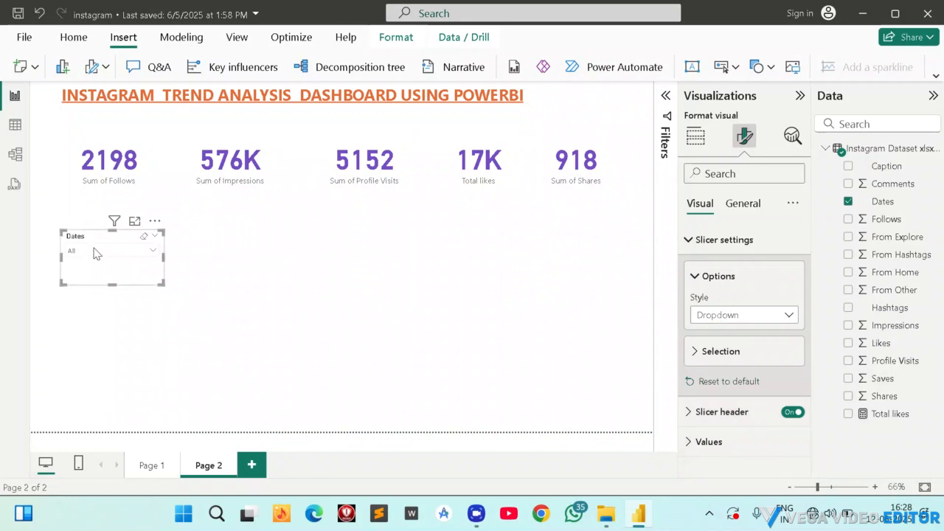
click(155, 253)
scroll(122, 319, down, 20)
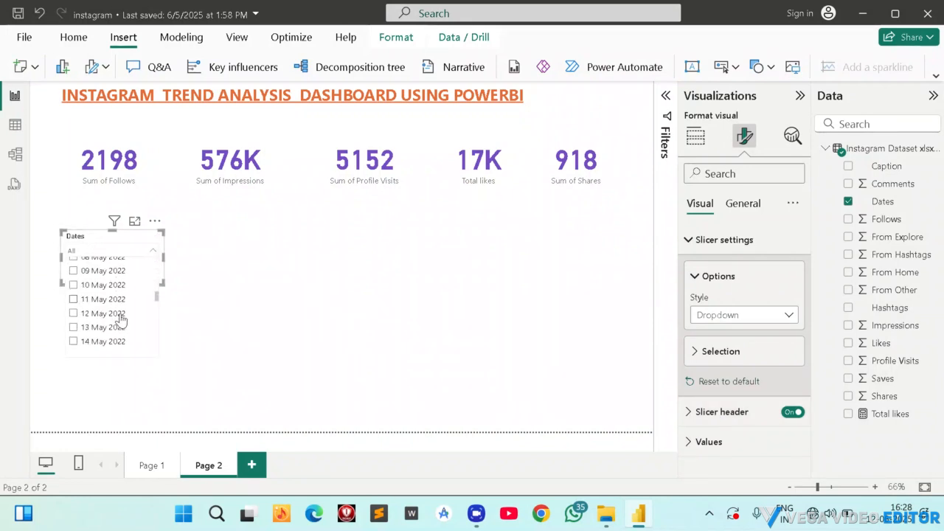
click(743, 315)
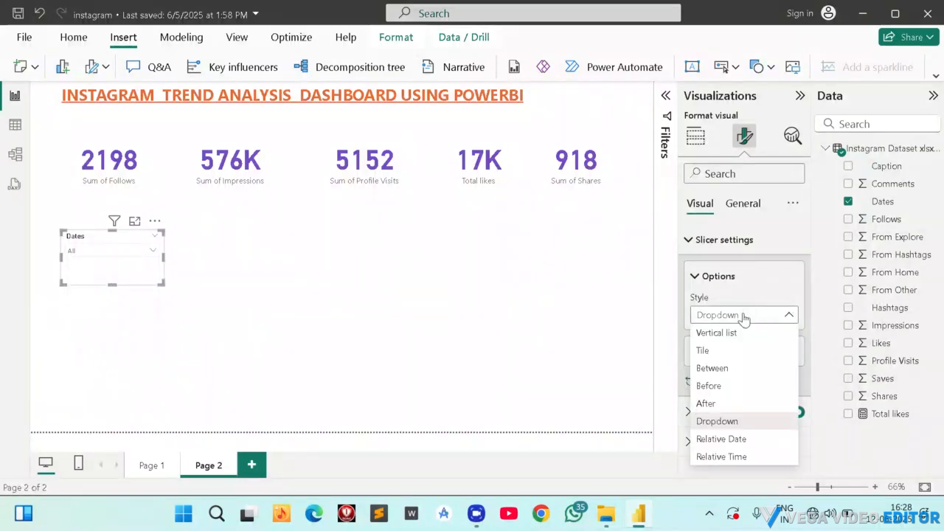
click(712, 371)
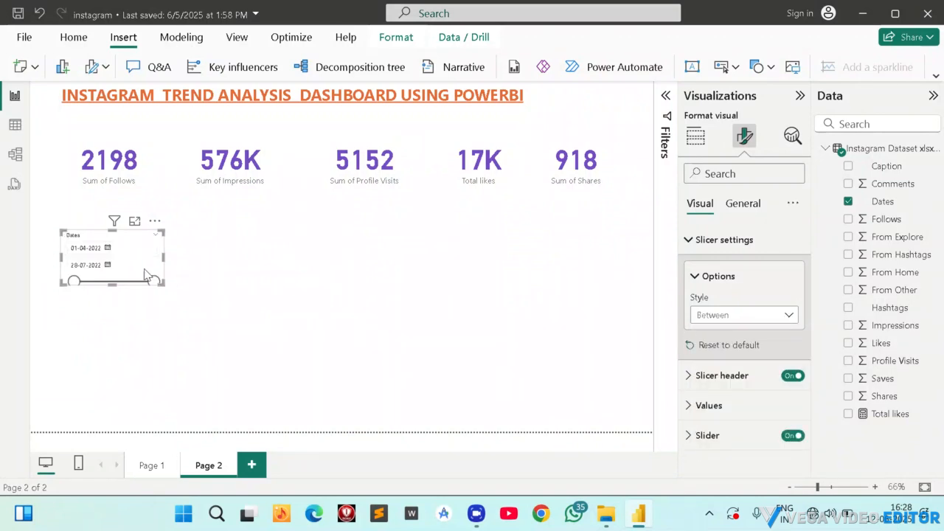
Move the date slicer slightly up toward the cards and check the Page 1 layout for reference.
click(133, 247)
drag(135, 242, 134, 233)
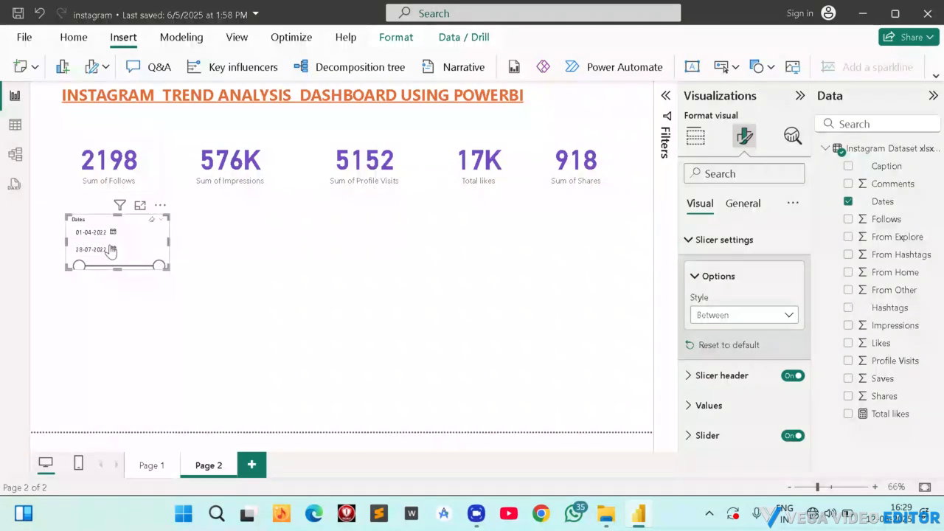
click(151, 466)
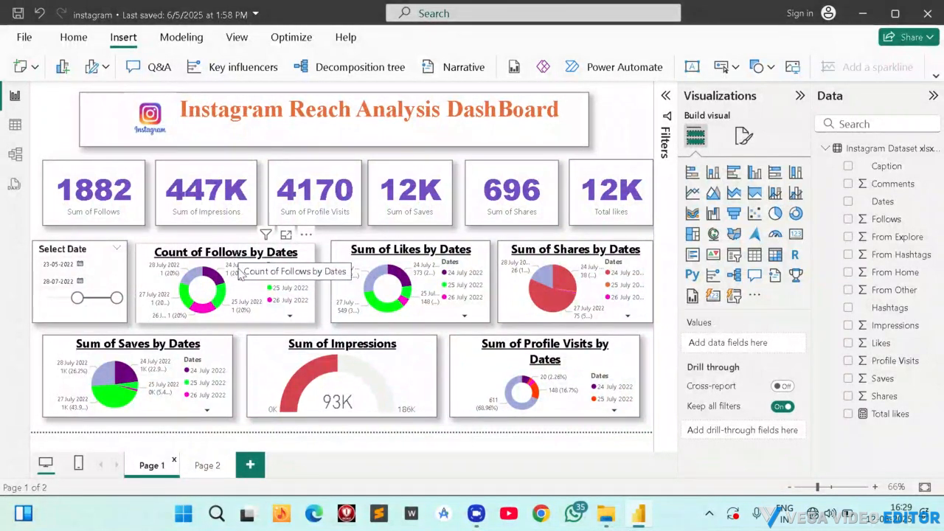
click(206, 465)
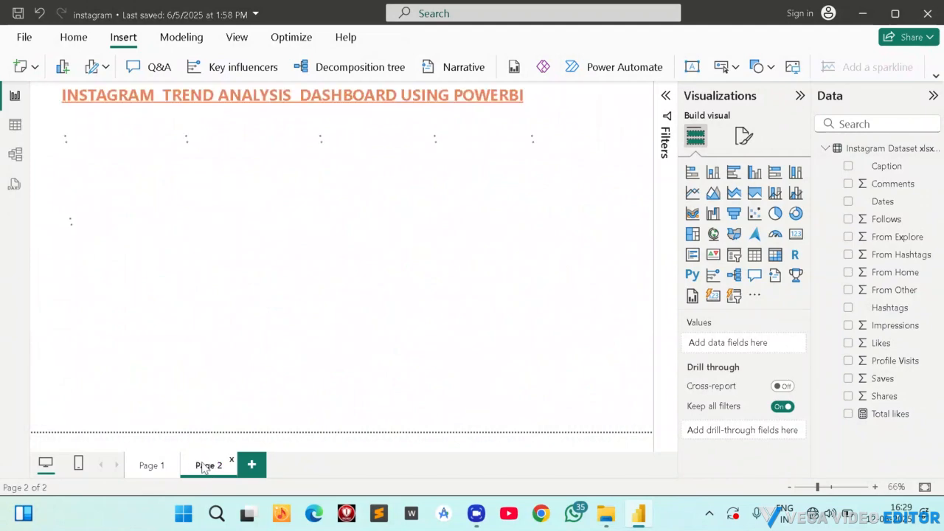
Add a donut chart beside the date slicer with Dates as legend and Follows as values.
click(333, 253)
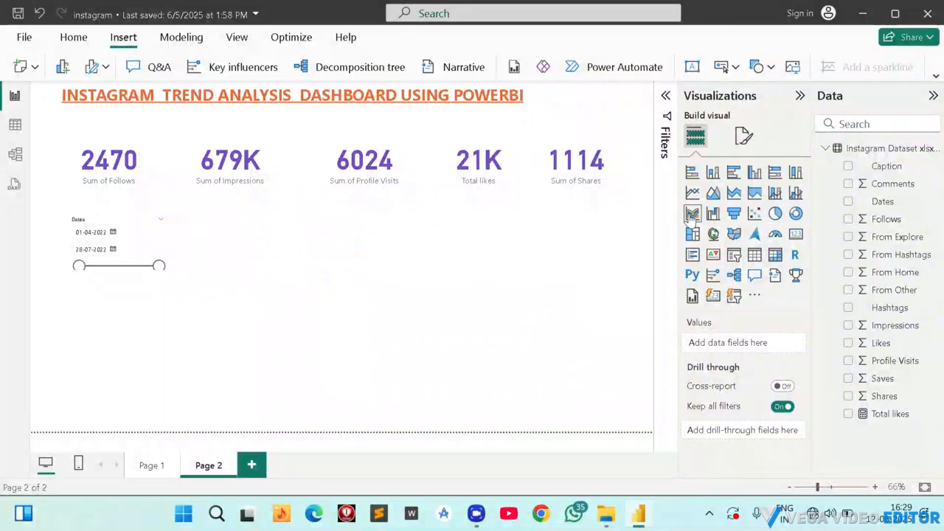
click(794, 215)
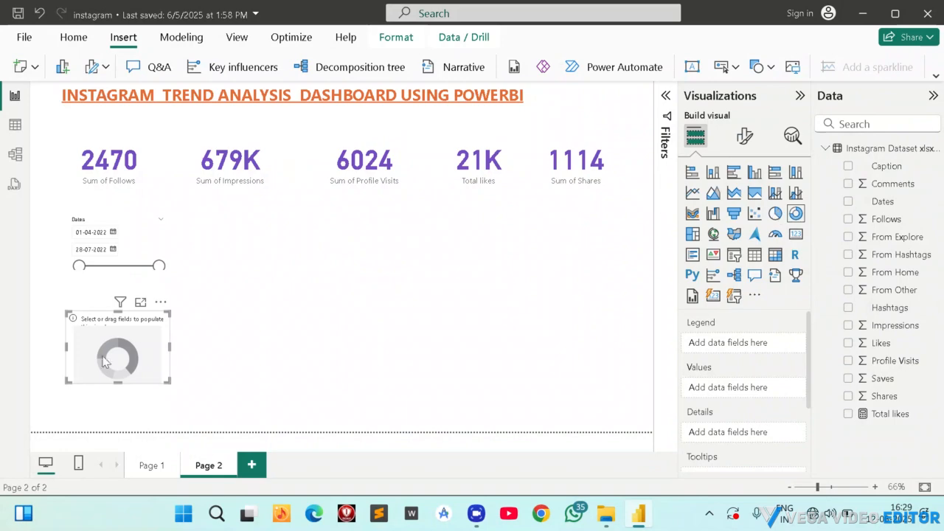
drag(141, 343, 248, 252)
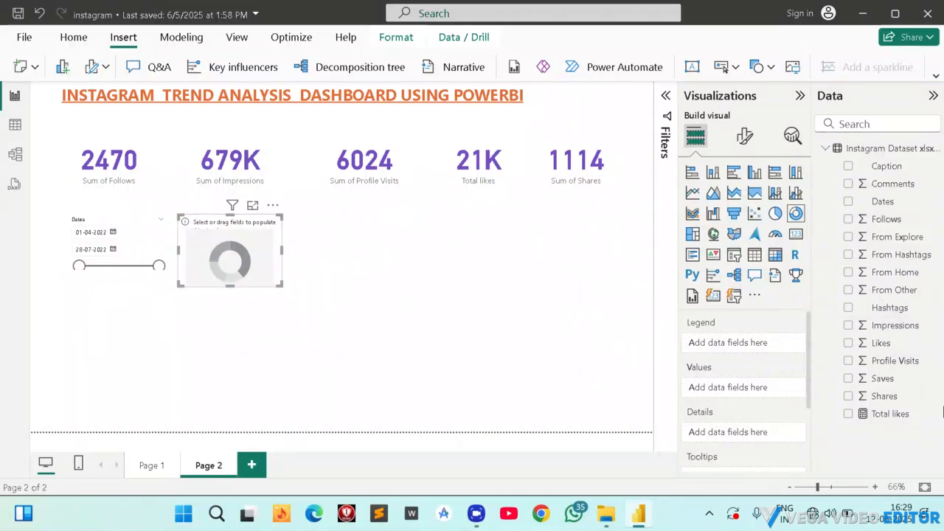
click(849, 201)
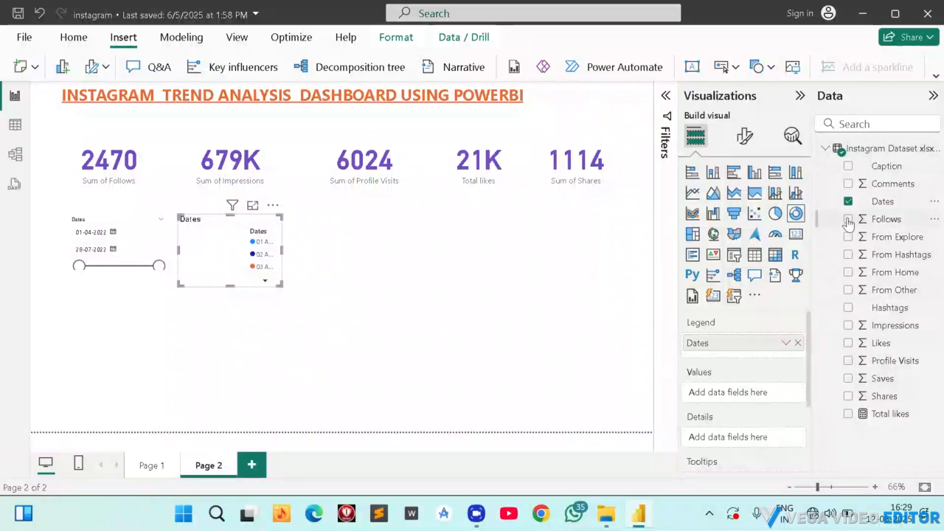
click(848, 220)
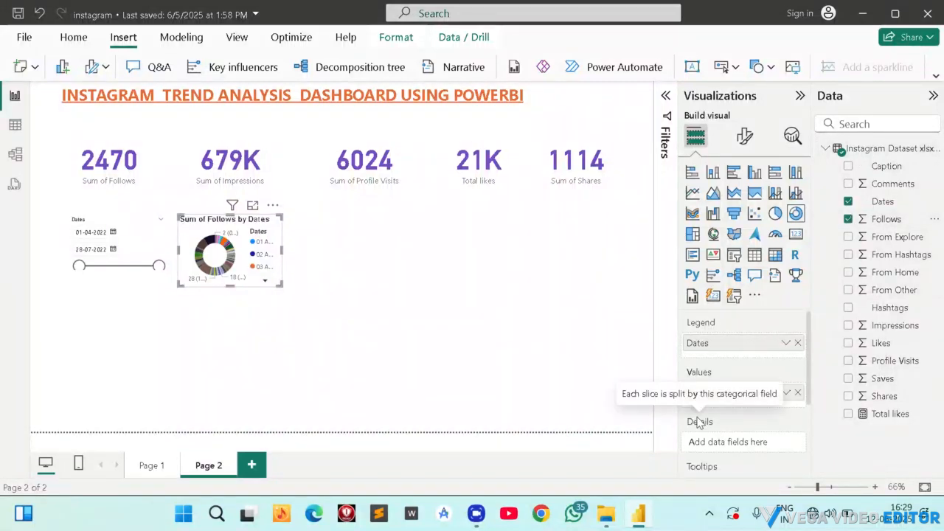
drag(225, 247, 232, 251)
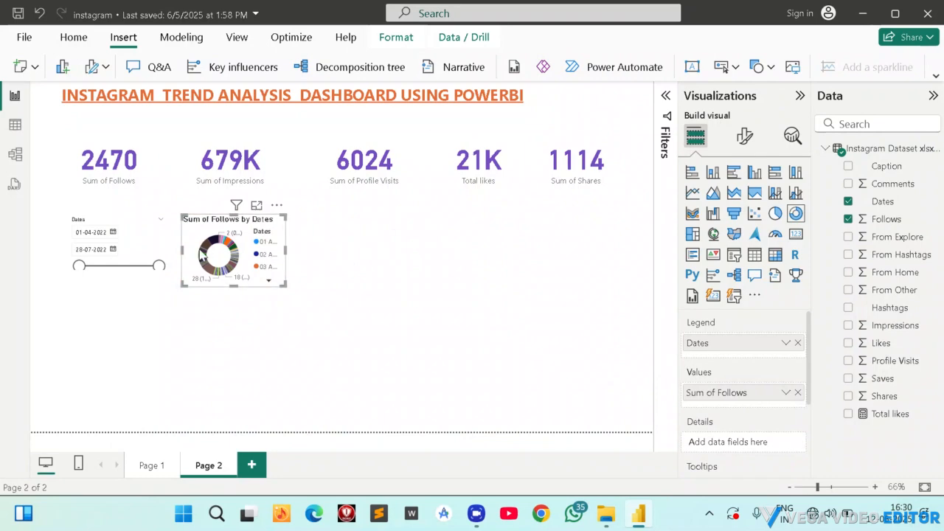
Enlarge the donut chart temporarily to look through the dates in its legend, and shrink it back beside the slicer.
drag(285, 292, 553, 342)
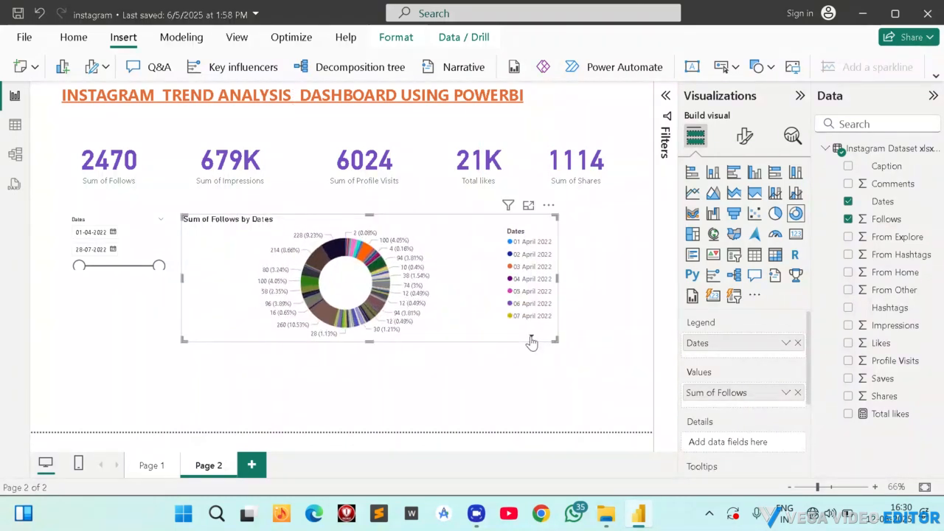
click(532, 337)
click(532, 338)
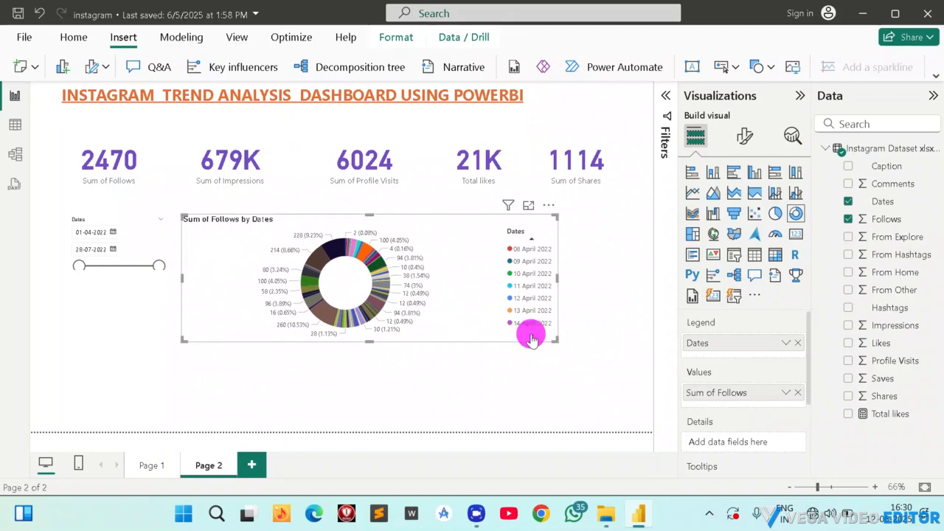
click(532, 338)
click(532, 338)
click(532, 338)
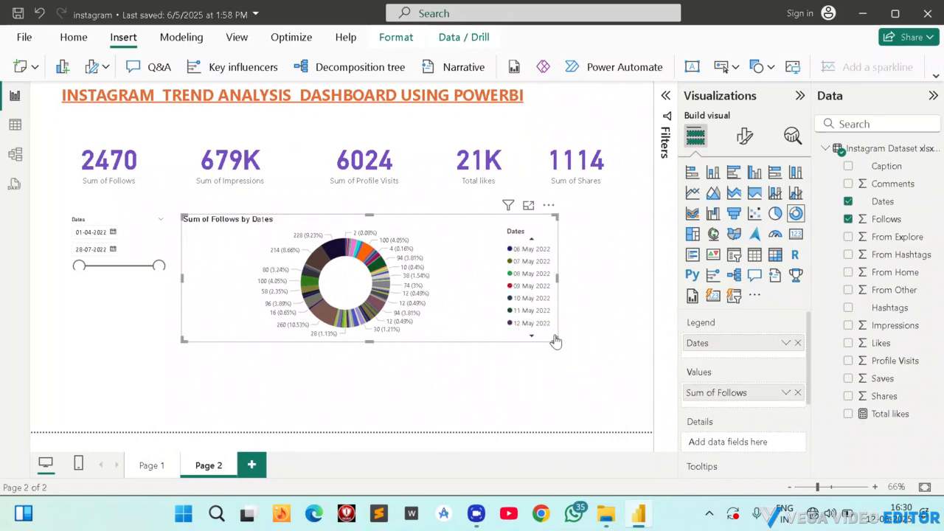
drag(558, 339, 293, 282)
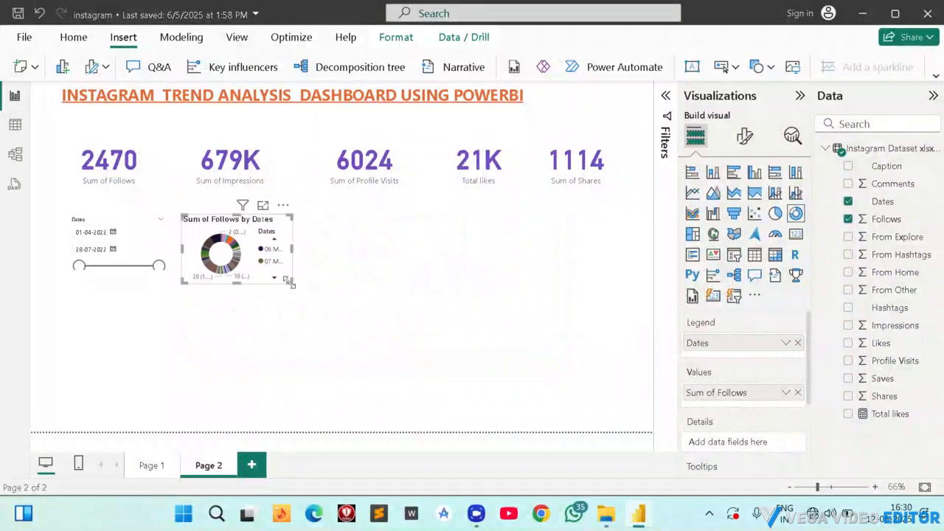
Set the donut chart's Dates filter to the Top N type, showing the top 10 items.
click(666, 96)
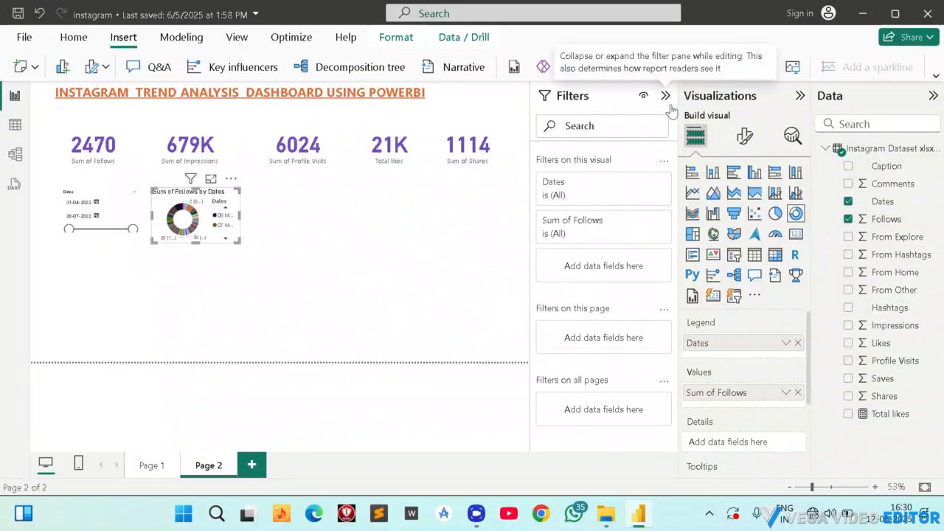
click(642, 182)
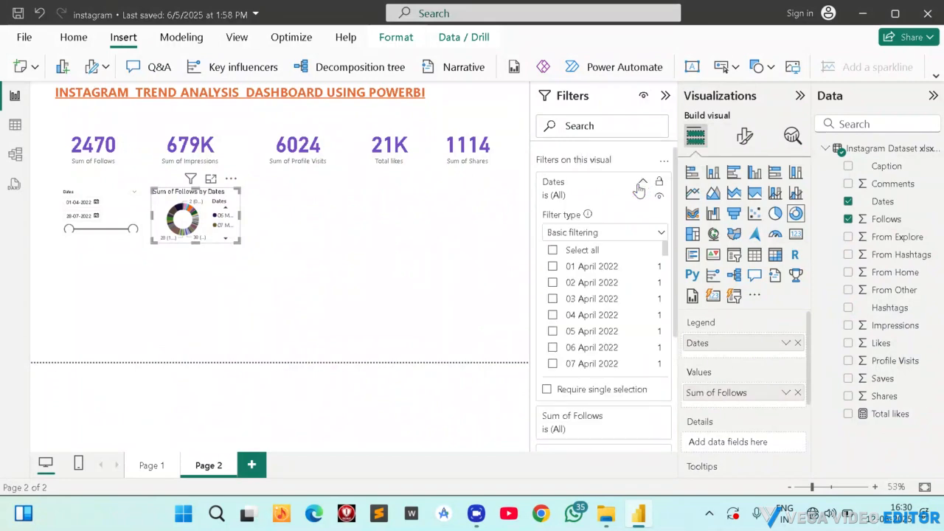
click(636, 233)
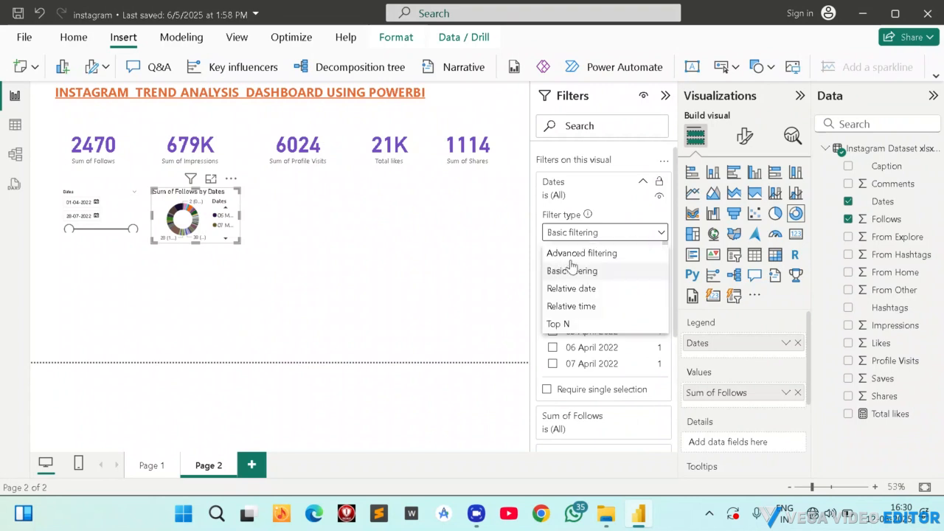
click(564, 324)
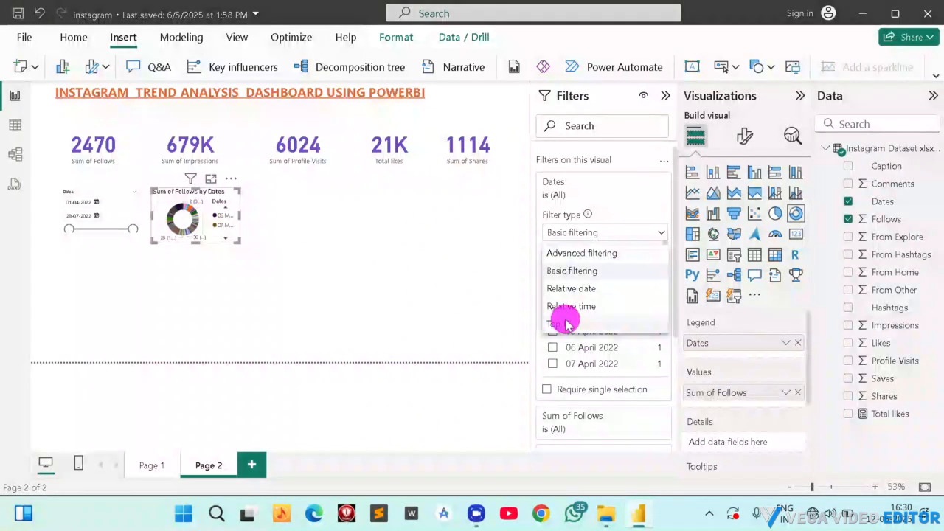
click(639, 277)
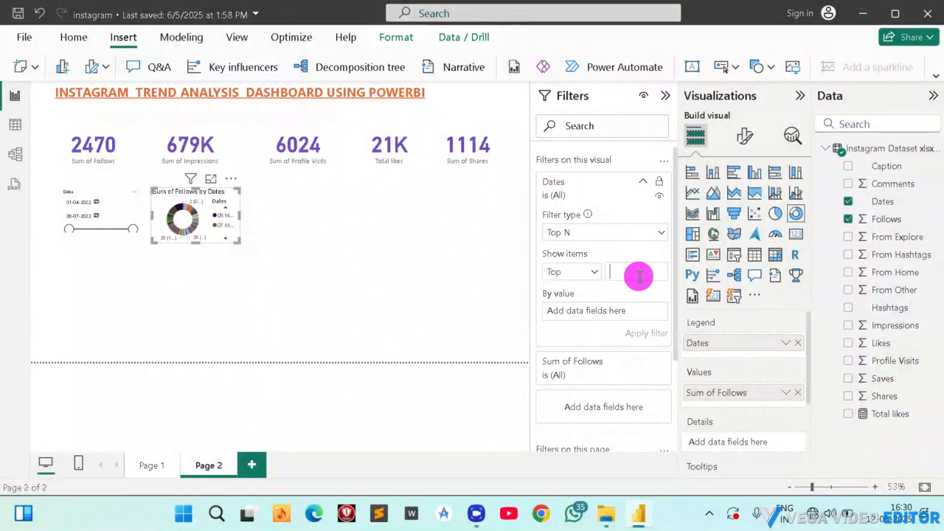
text(10)
Assign Sum of Follows as the ranking value of the donut chart's Top N filter on Dates.
drag(715, 399, 596, 313)
drag(744, 395, 596, 312)
drag(872, 216, 593, 317)
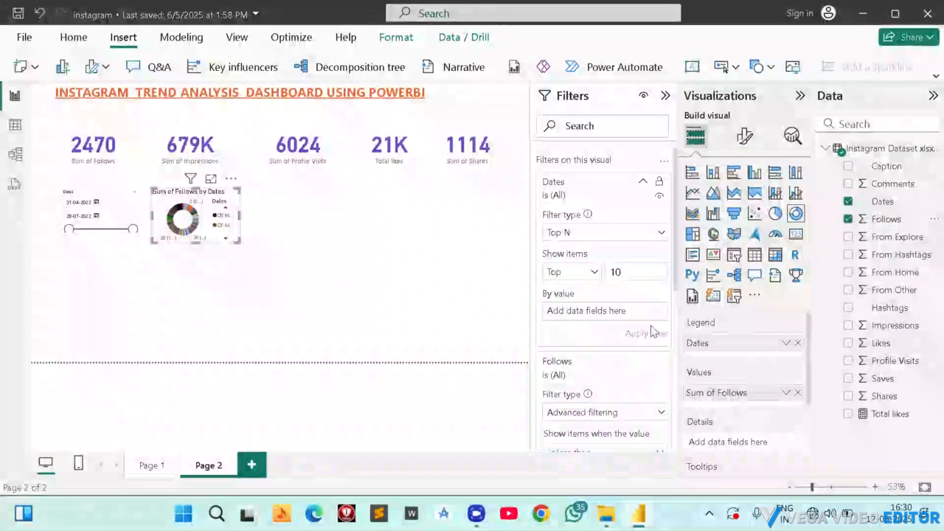
click(870, 220)
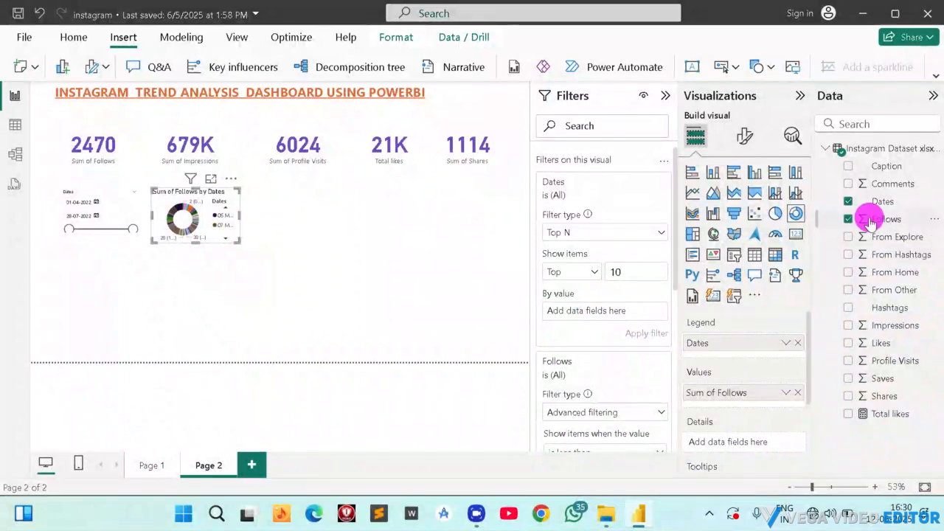
drag(870, 220, 609, 313)
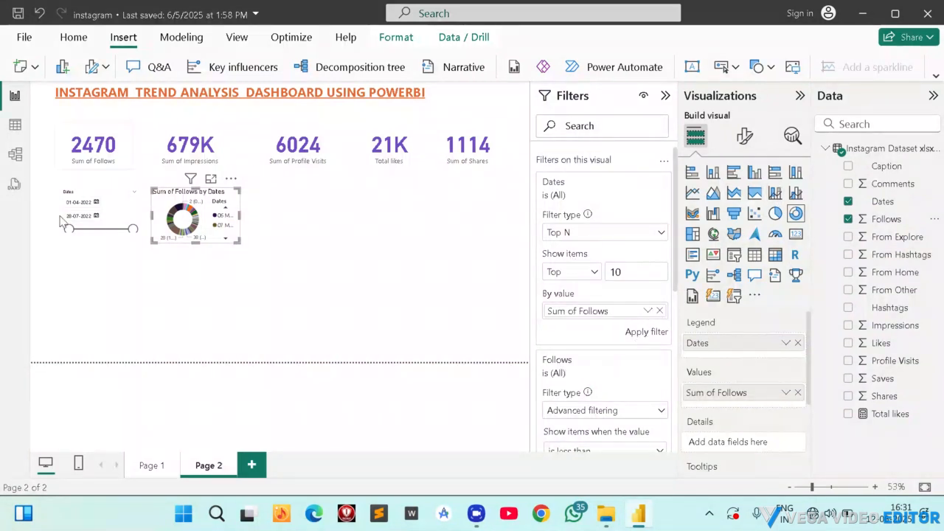
Apply the donut chart's Top N filter on Dates, keeping the top 10 by Sum of Follows.
mouse_move(207, 223)
mouse_down()
mouse_move(225, 233)
mouse_move(208, 225)
mouse_up()
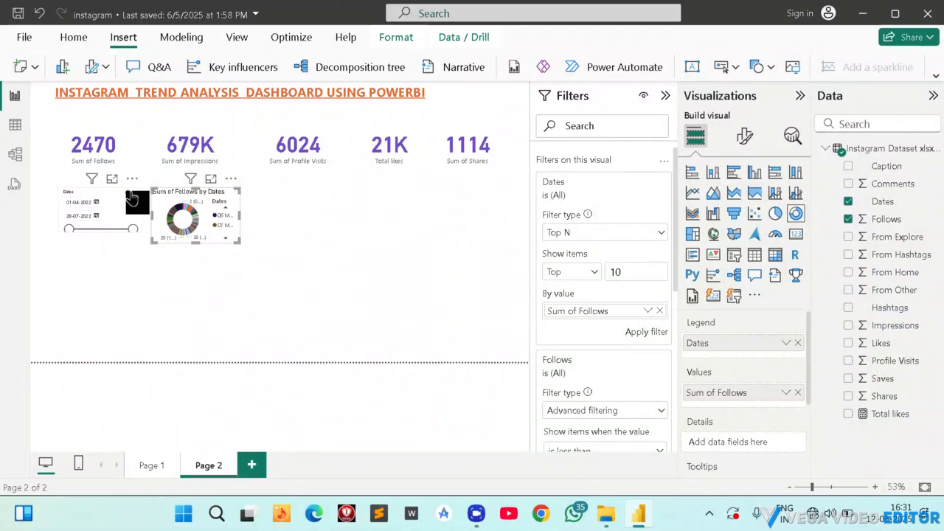
click(574, 232)
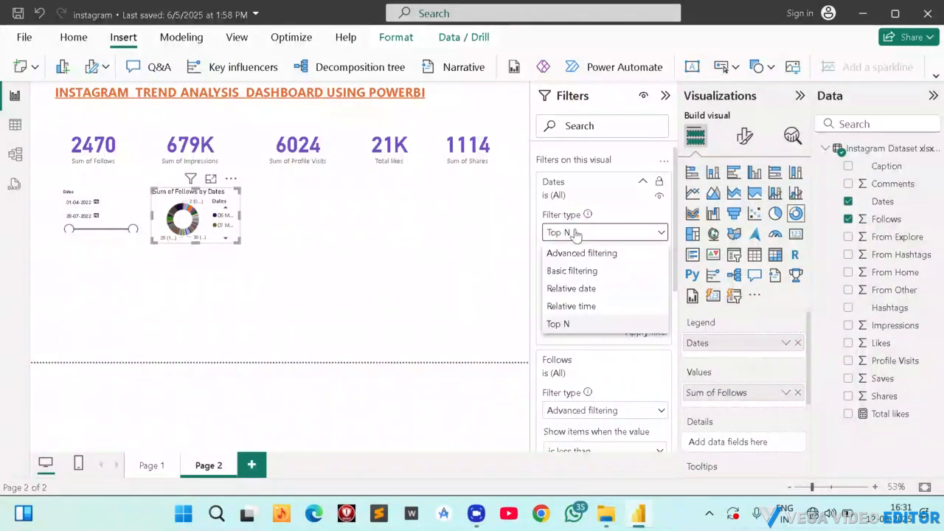
click(565, 323)
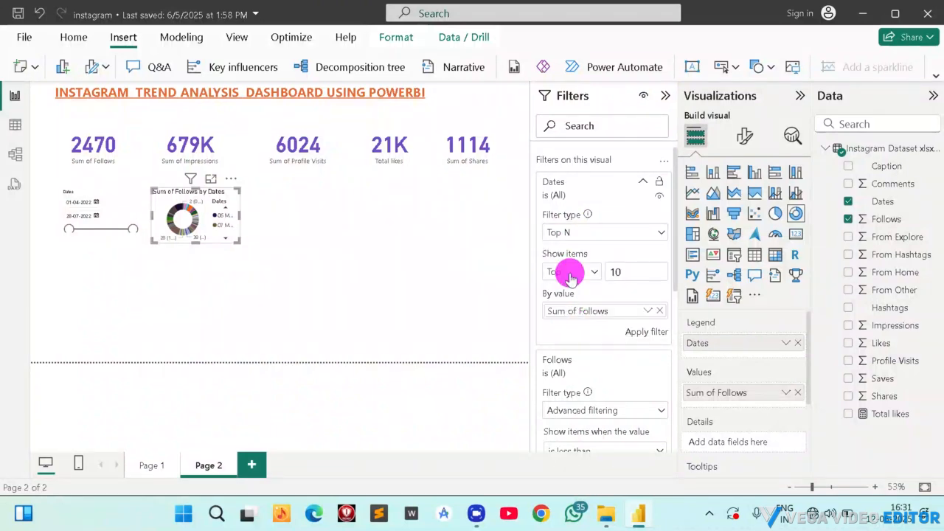
click(570, 273)
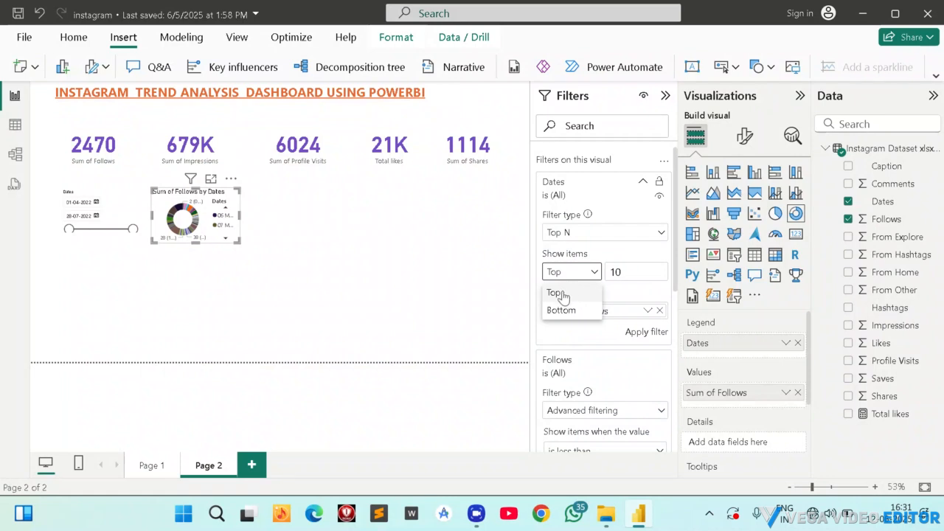
click(563, 295)
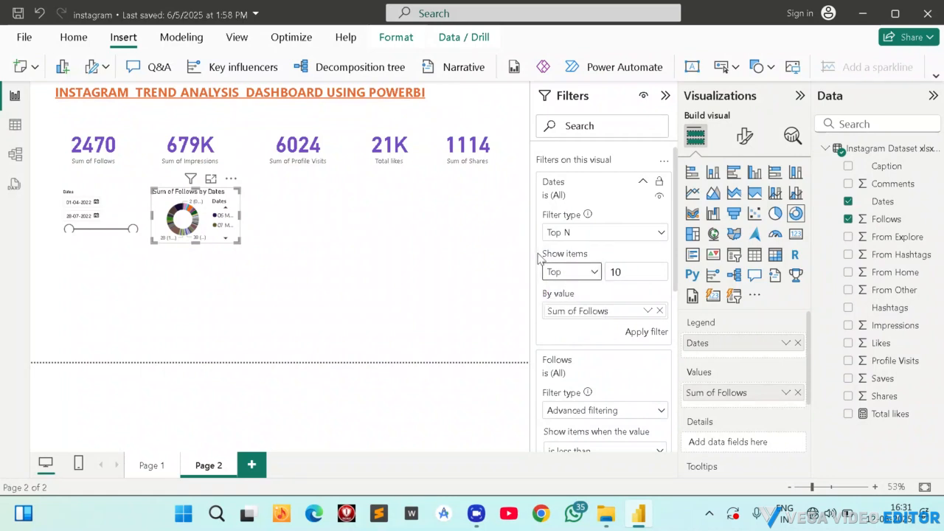
click(646, 333)
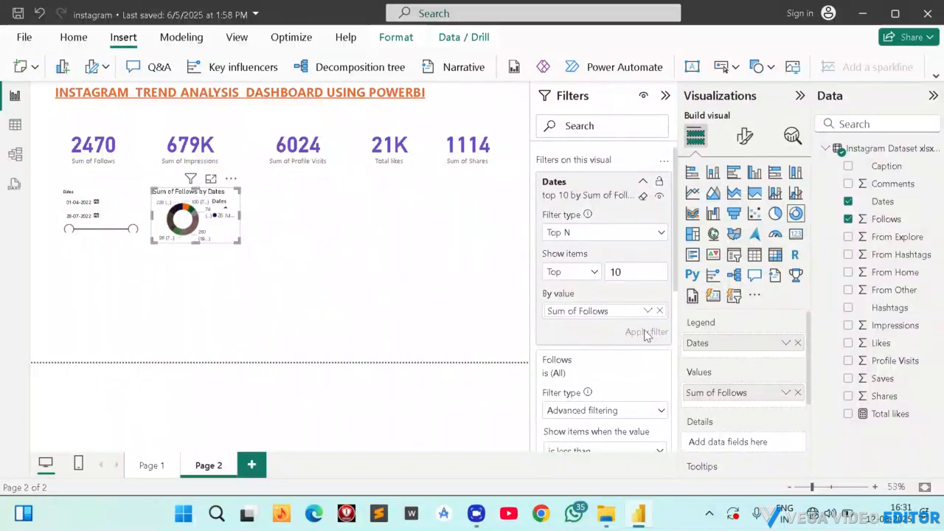
Enlarge the filtered donut chart temporarily to examine its slices and legend, and shrink it back beside the slicer.
scroll(615, 272, down, 1)
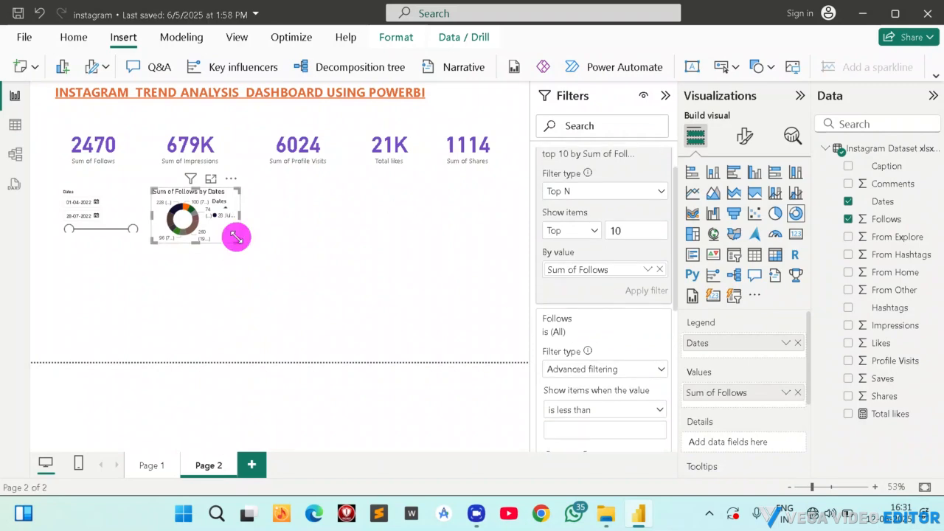
drag(236, 237, 411, 322)
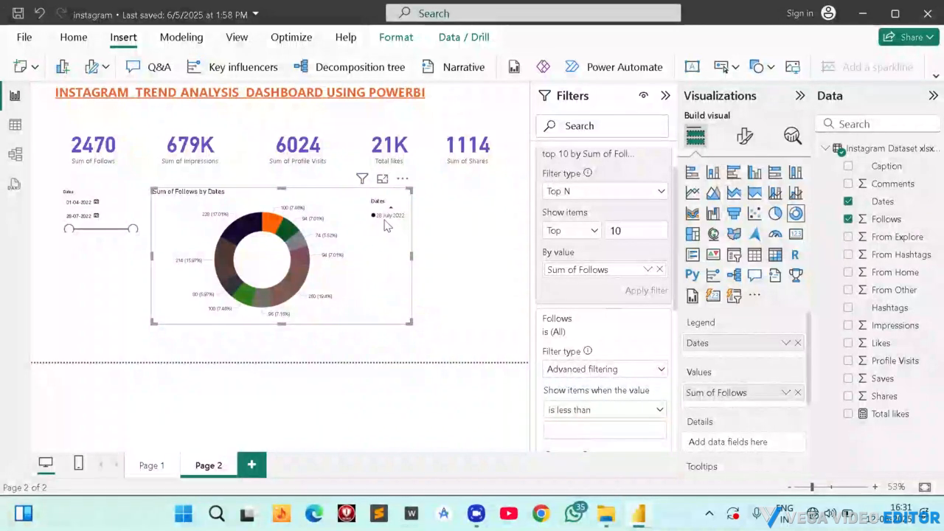
drag(406, 321, 263, 237)
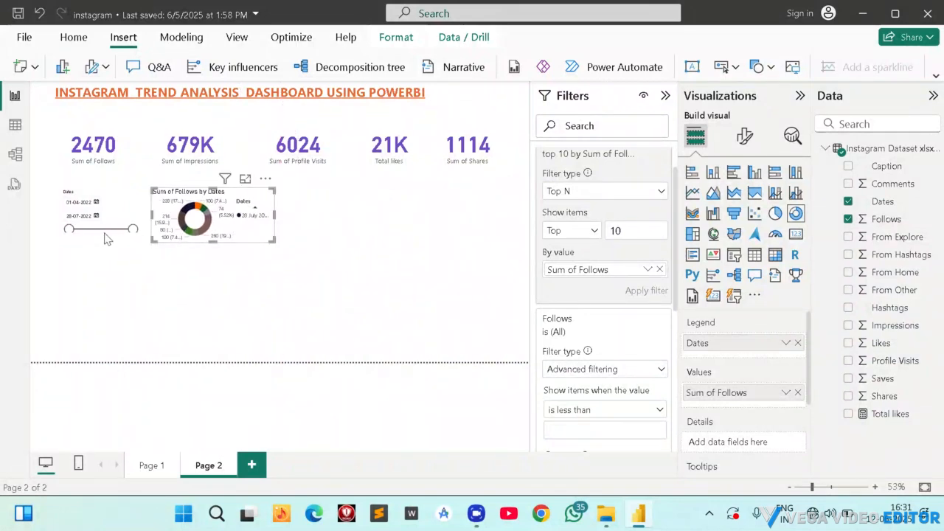
Set the start of the date slicer's range to 06-05-2022.
drag(69, 228, 89, 228)
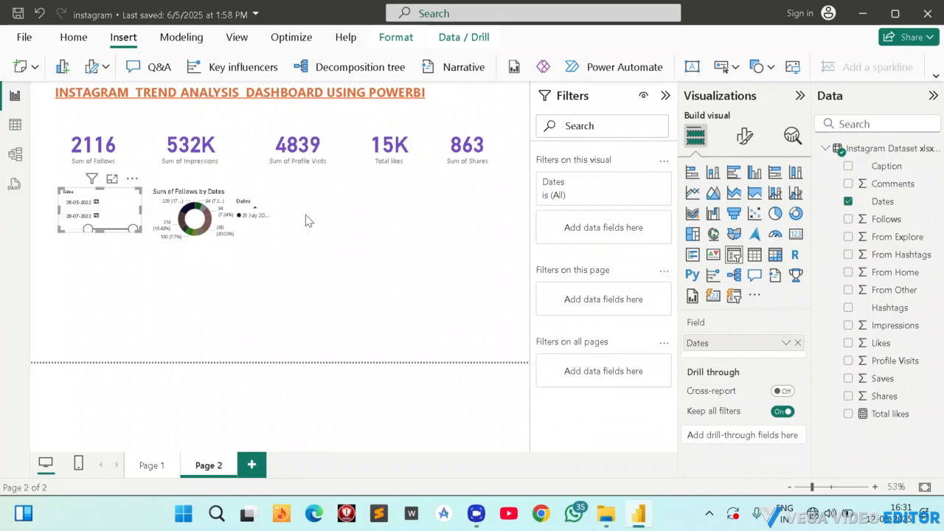
Collapse the filter settings to widen the canvas, and shrink the Follows donut chart so it sits compactly beside the slicer.
click(248, 221)
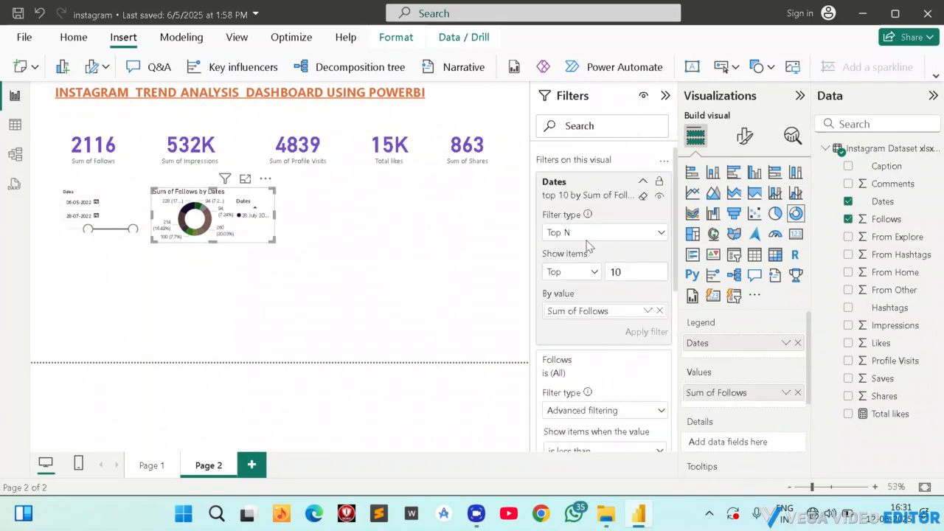
click(646, 96)
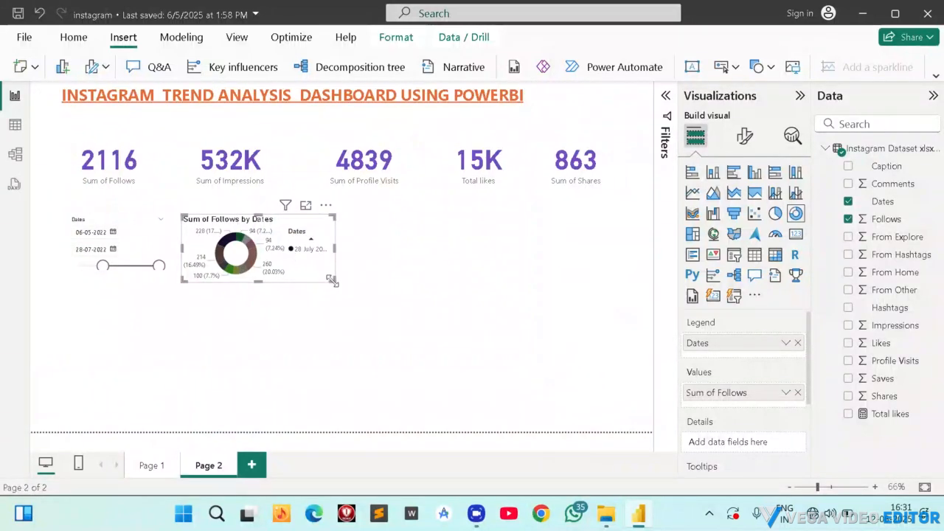
drag(332, 281, 293, 274)
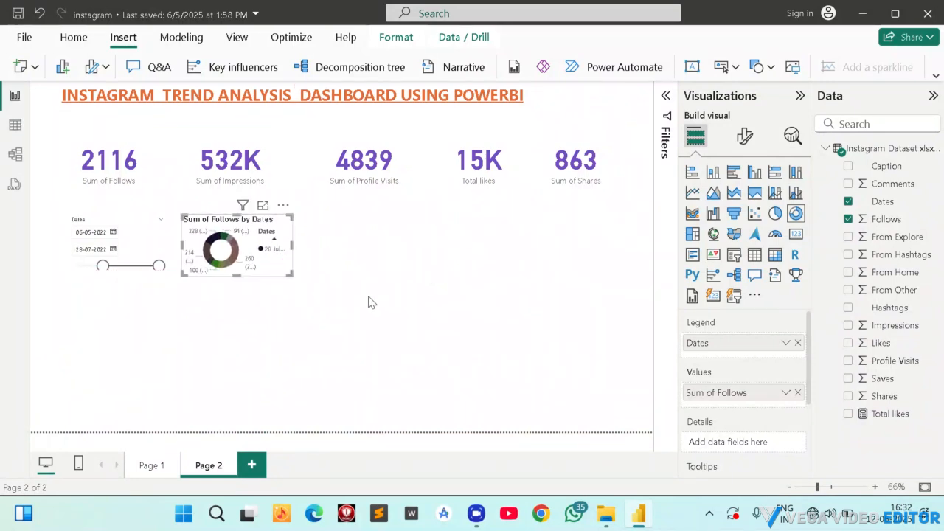
Check the chart layout on Page 1 for reference, and paste three copies of the Follows donut chart on Page 2.
click(151, 468)
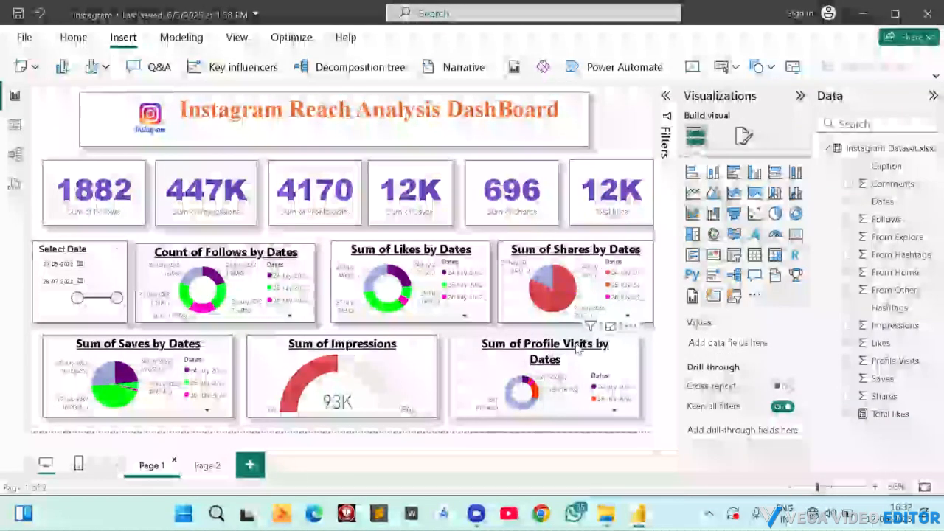
click(206, 466)
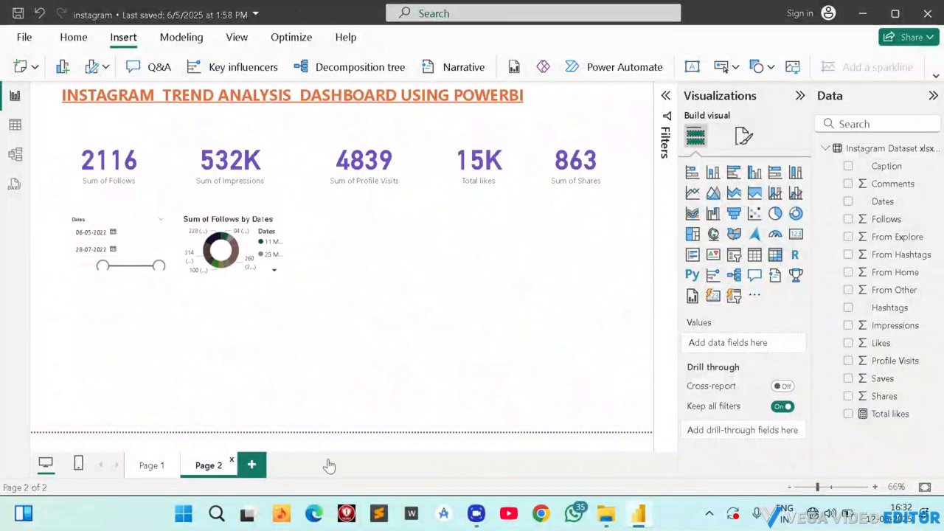
click(231, 253)
click(236, 267)
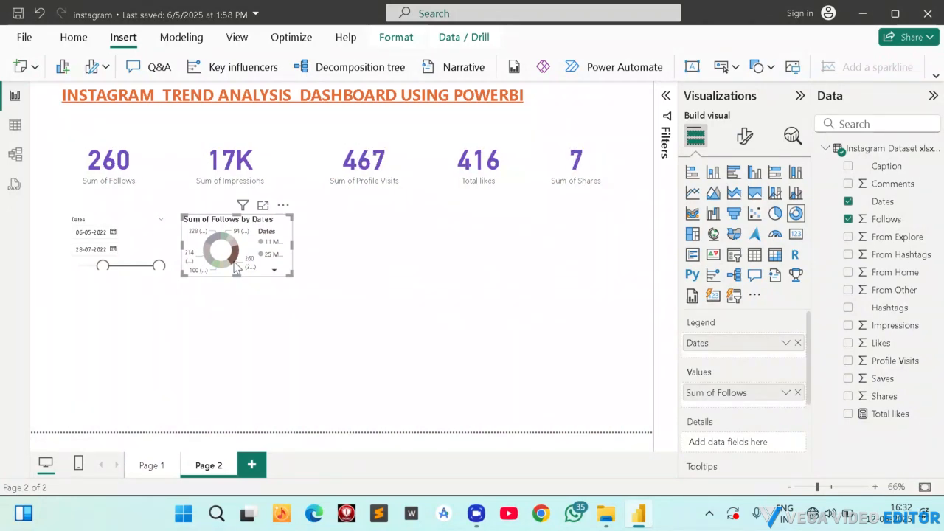
key(ctrl+v)
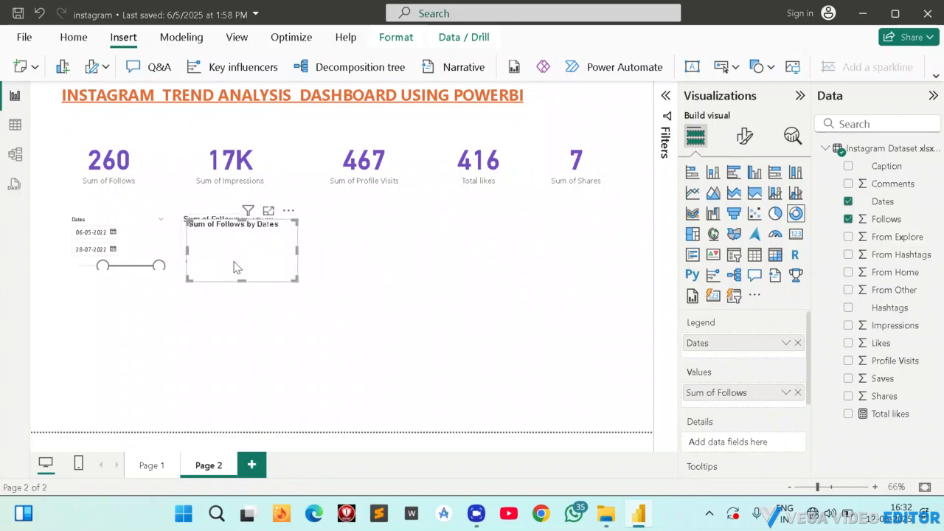
key(ctrl+v)
key(ctrl+v)
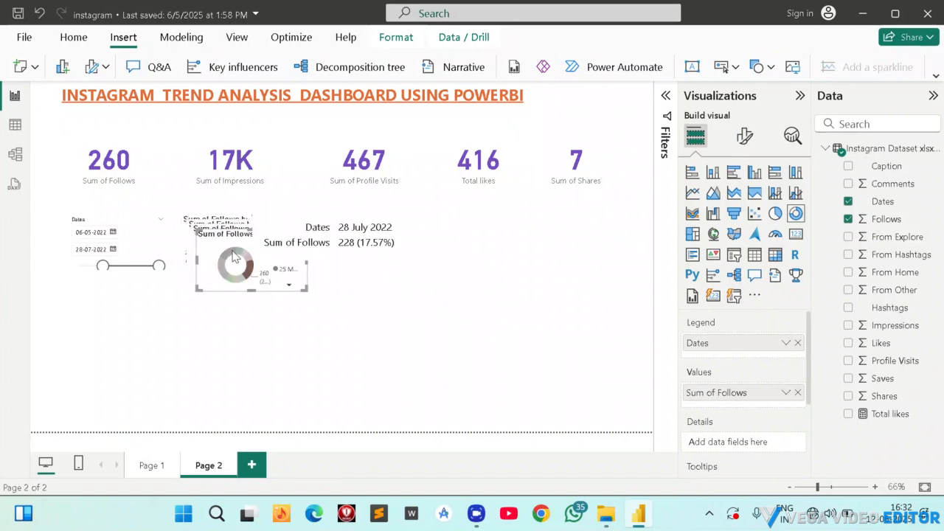
Spread the donut copies out, two along the slicer's row and one below the slicer, and nudge the original slightly away from the slicer.
click(232, 251)
drag(232, 250, 551, 247)
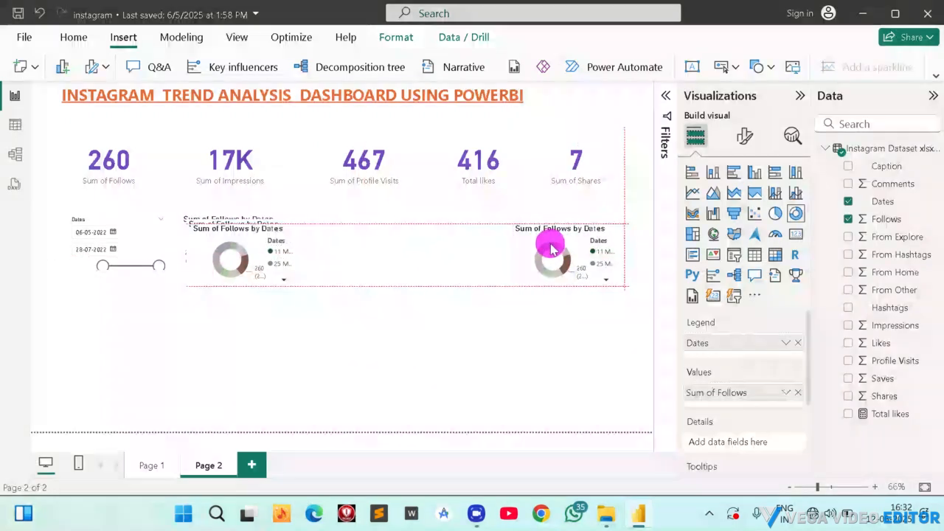
click(226, 256)
drag(227, 256, 409, 255)
drag(242, 236, 118, 362)
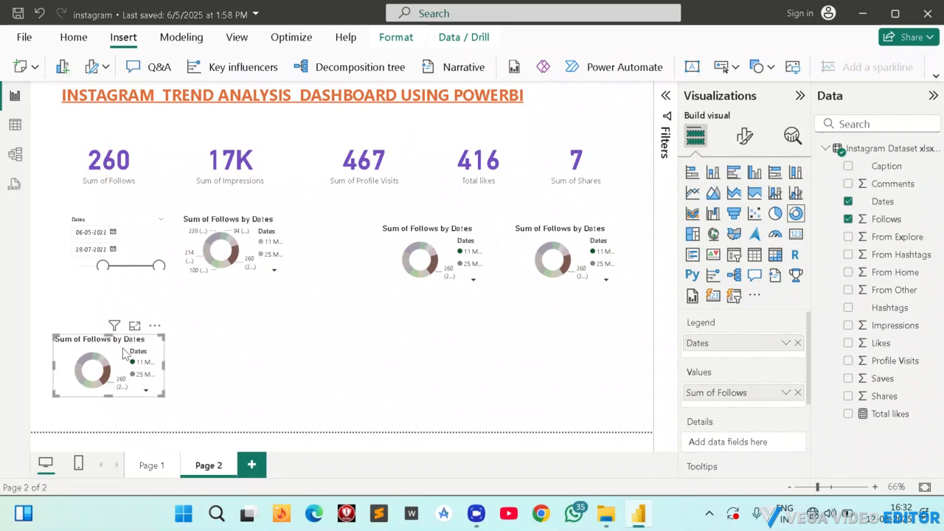
click(253, 243)
mouse_move(253, 243)
mouse_down()
mouse_move(305, 299)
mouse_move(282, 258)
mouse_move(266, 242)
mouse_move(262, 250)
mouse_up()
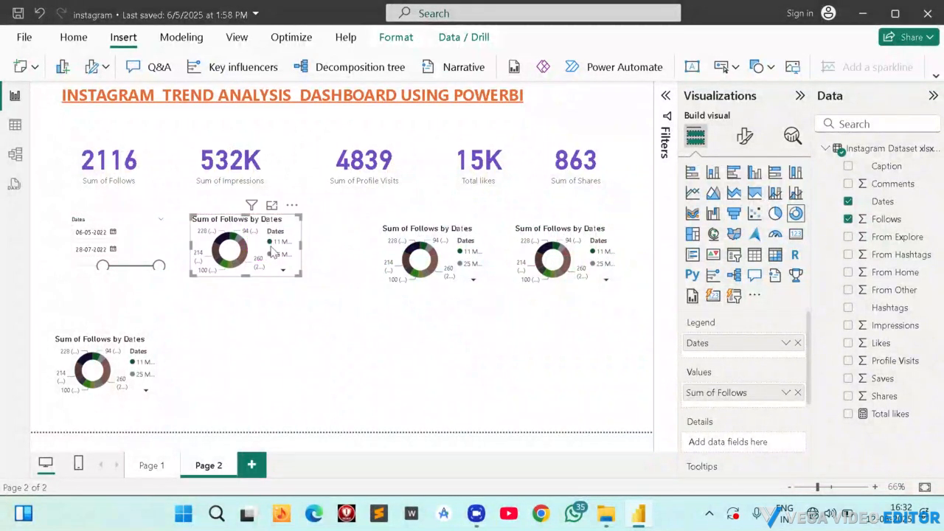
Align the middle donut copy under the Profile Visits card and replace its Follows value with Total likes.
click(433, 251)
drag(433, 251, 393, 244)
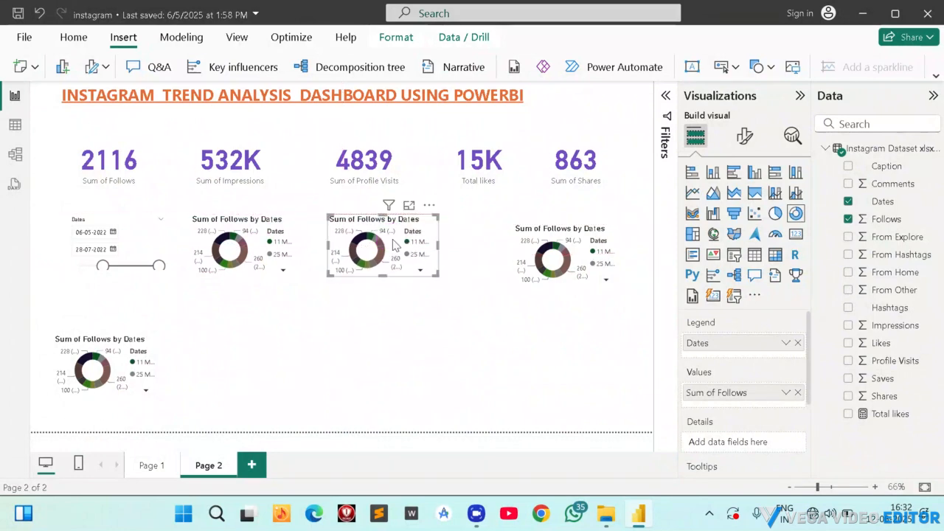
click(798, 394)
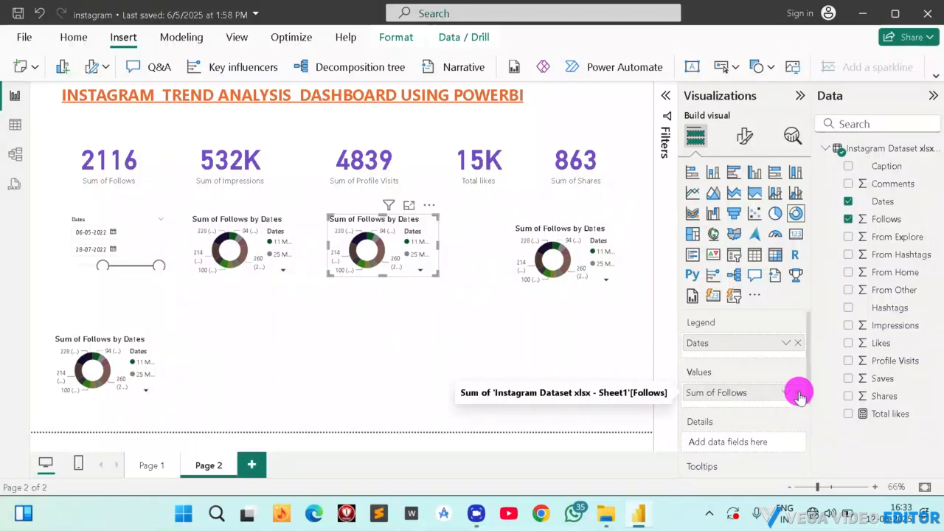
click(848, 414)
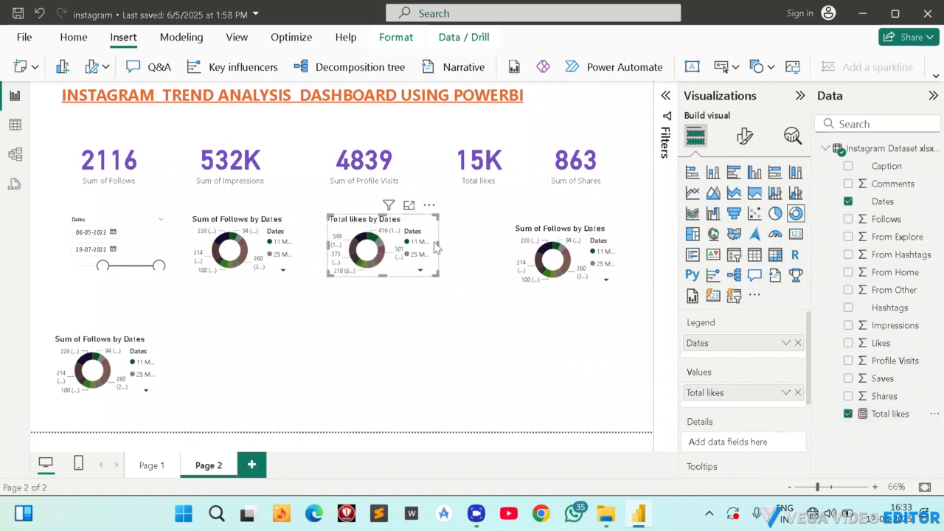
Align the last donut copy in the slicer's row with the others and replace its Follows value with Profile Visits.
click(566, 250)
drag(567, 251, 528, 242)
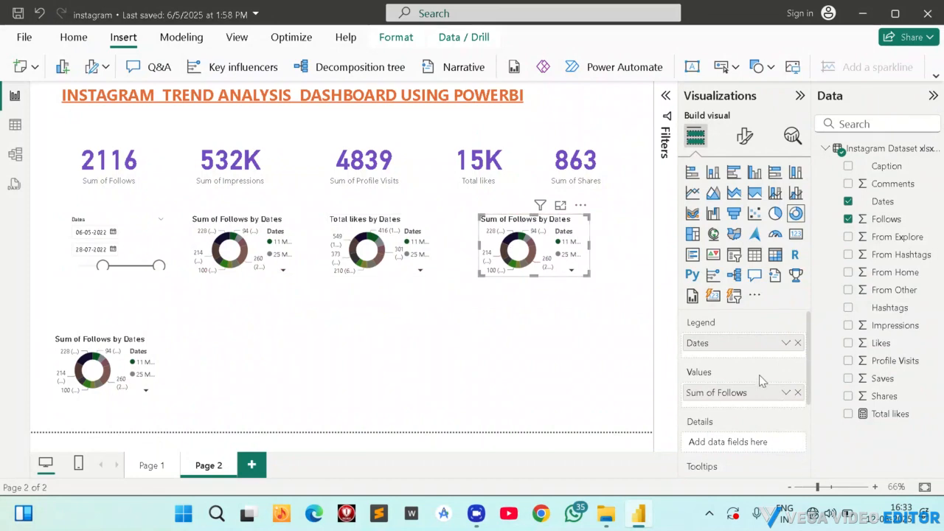
click(797, 393)
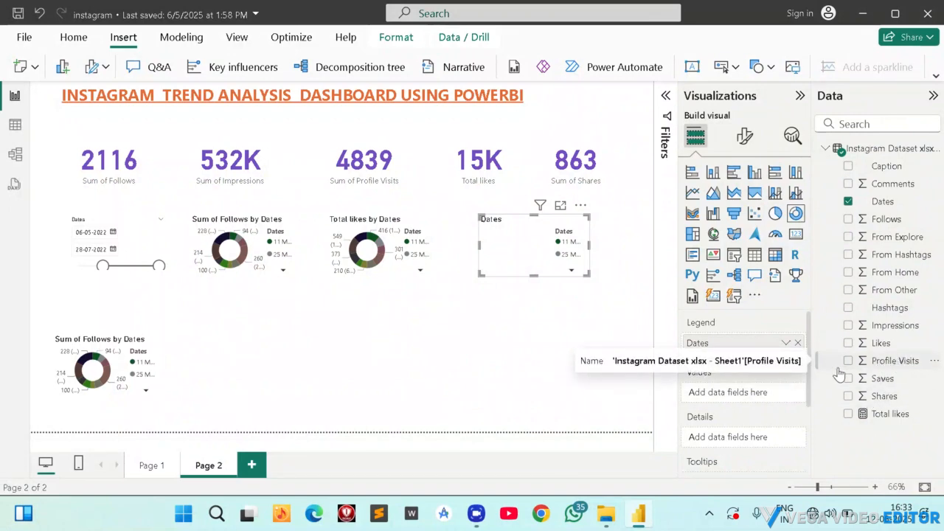
click(848, 360)
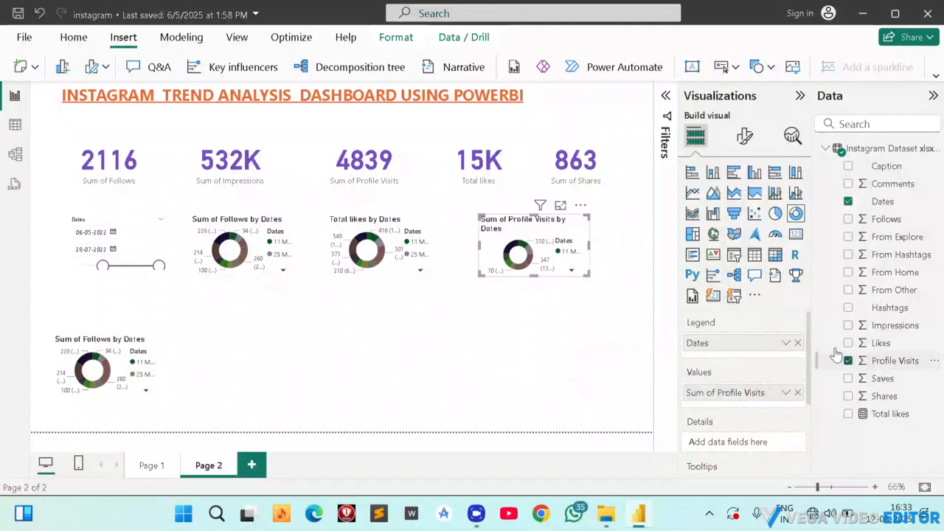
Replace the Follows value of the donut copy below the slicer with Saves.
click(104, 370)
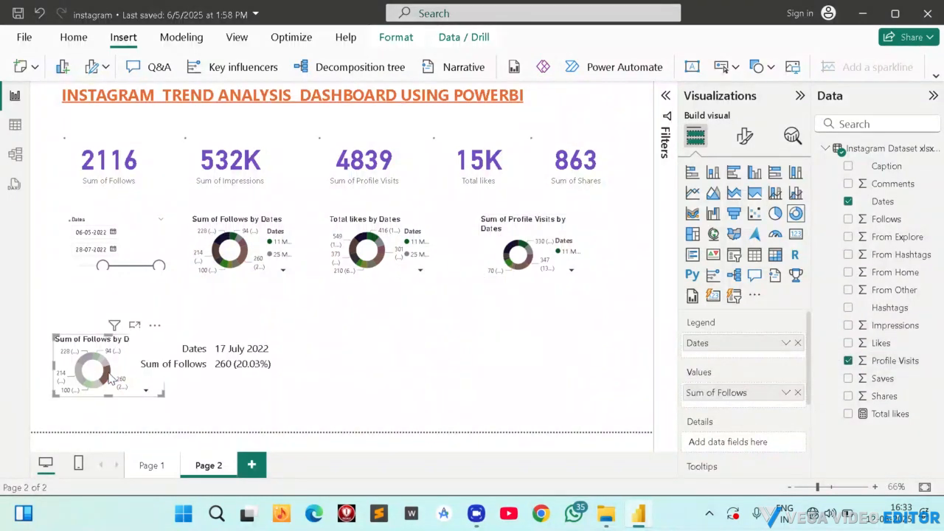
click(848, 360)
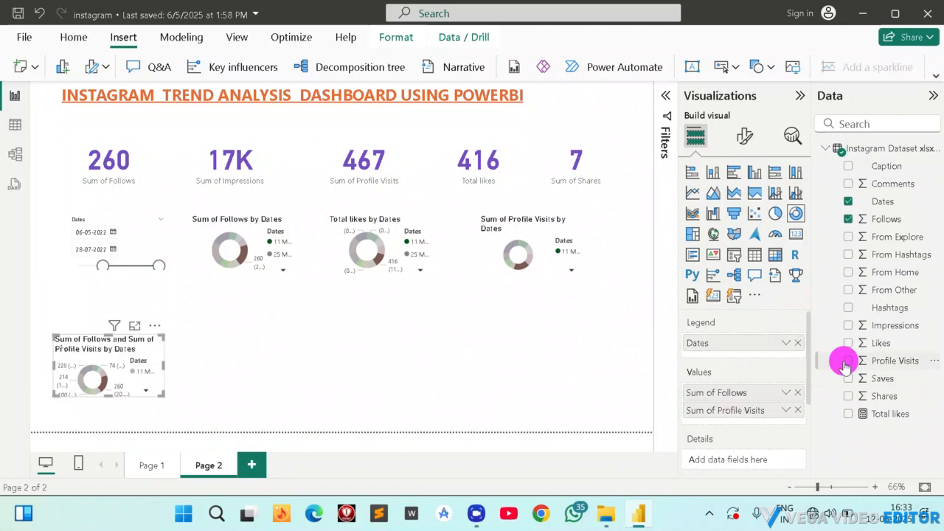
click(848, 361)
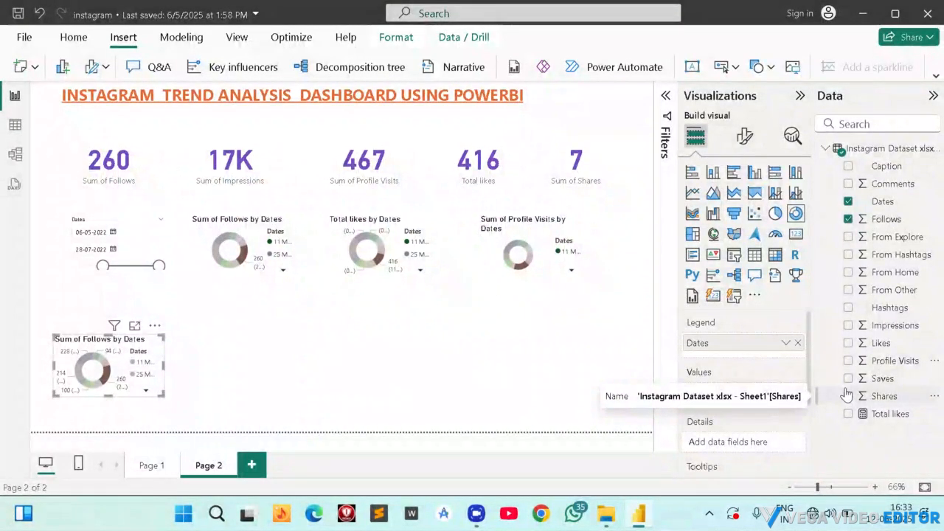
click(848, 379)
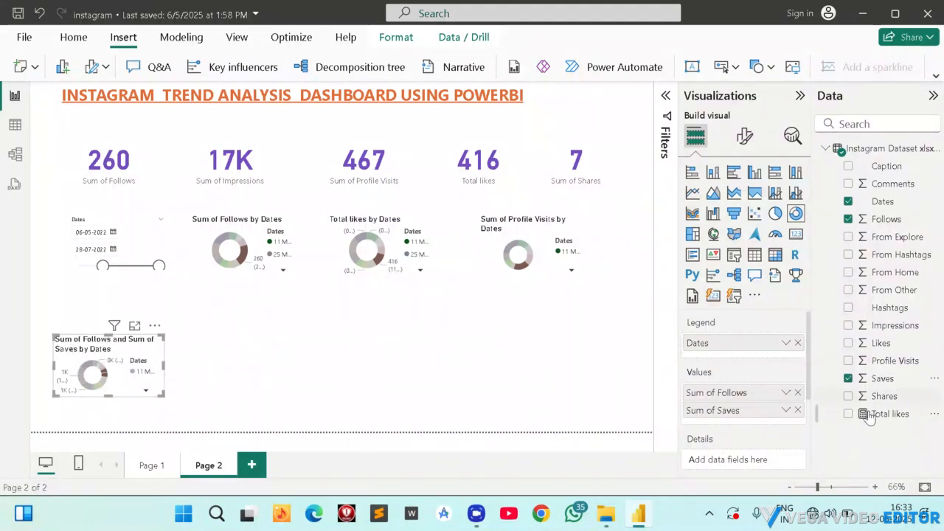
click(797, 392)
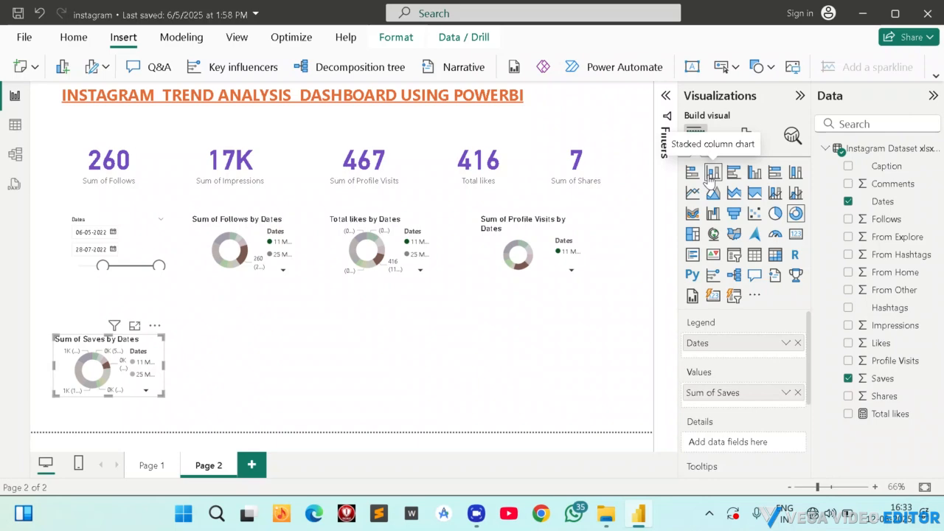
Add an Impressions gauge, enlarge it slightly and place it beside the Saves donut, comparing the layout with Page 1.
click(270, 354)
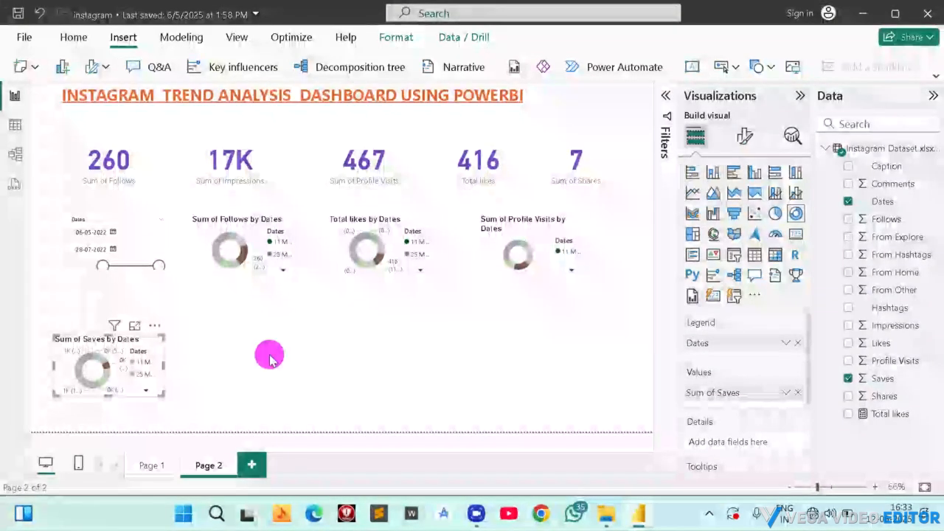
click(277, 356)
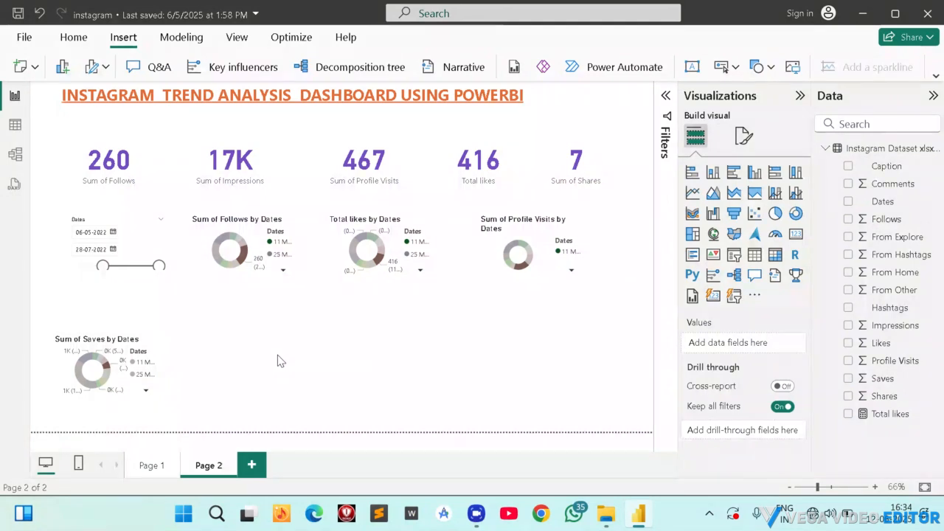
click(775, 234)
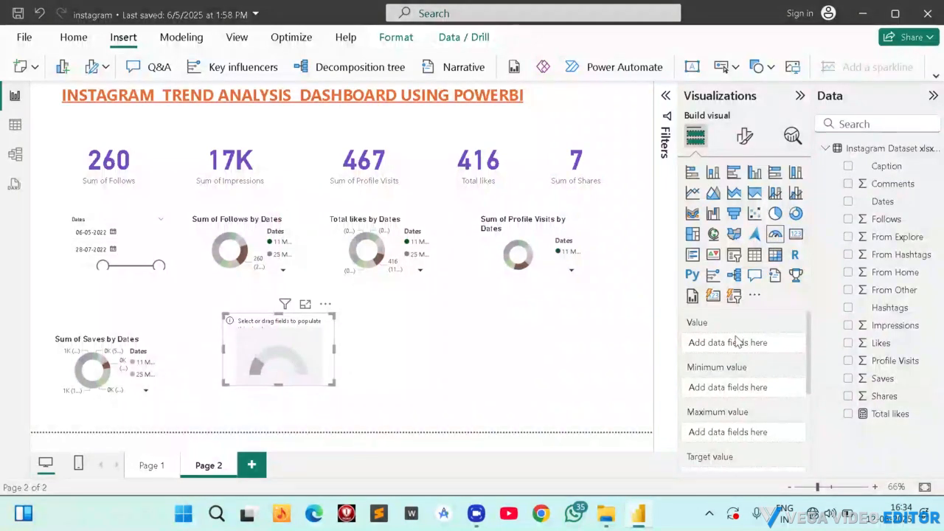
click(848, 325)
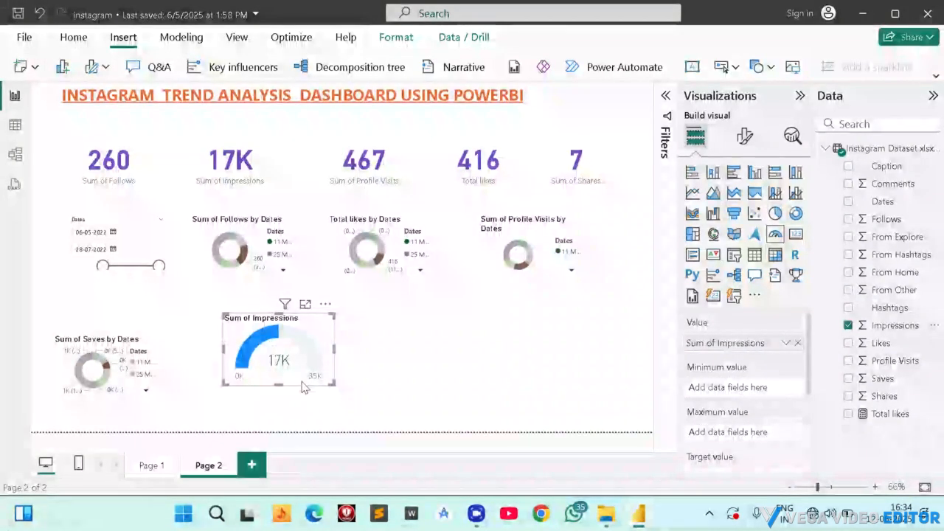
drag(334, 383, 354, 391)
drag(296, 355, 260, 363)
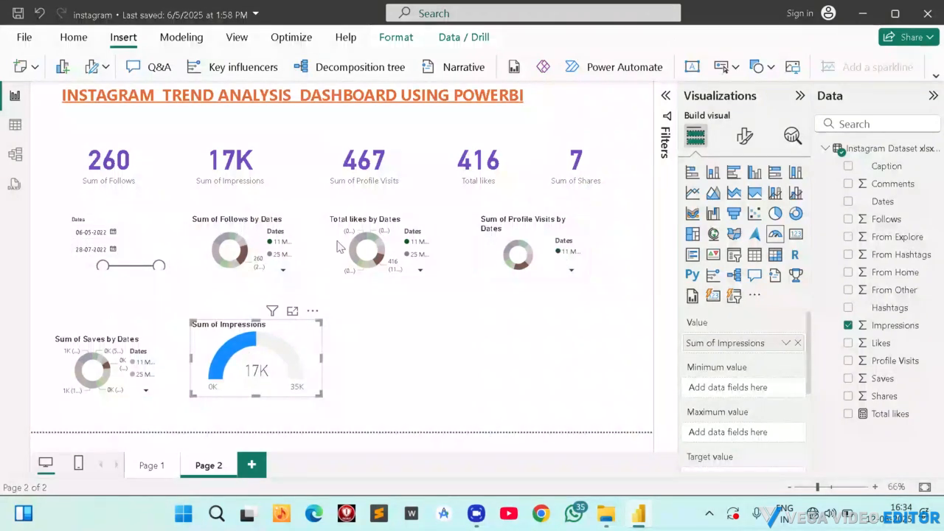
click(148, 466)
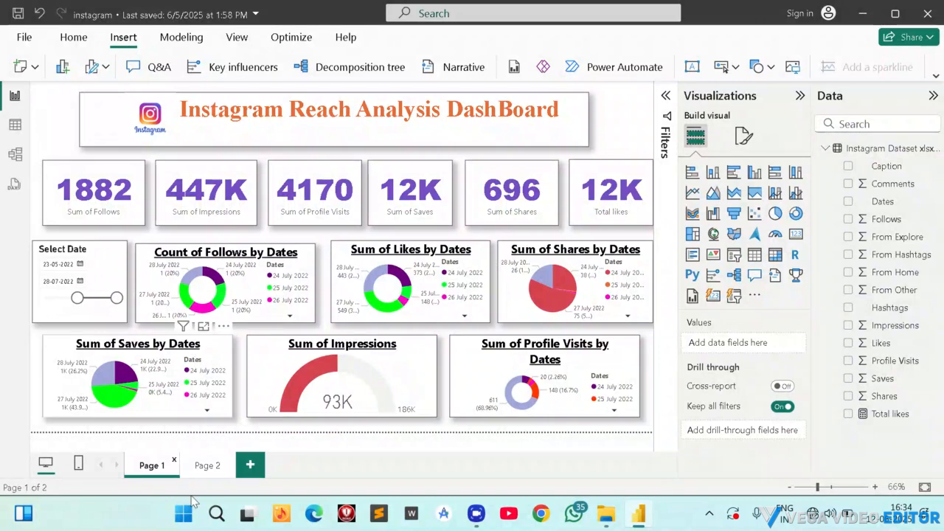
click(203, 464)
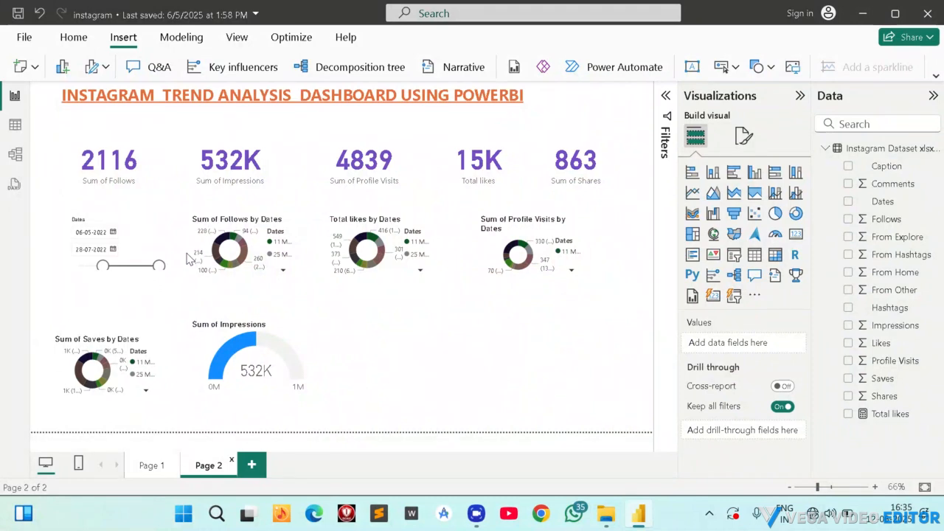
Set the legend text of all four donut charts together to bold Times New Roman.
click(244, 230)
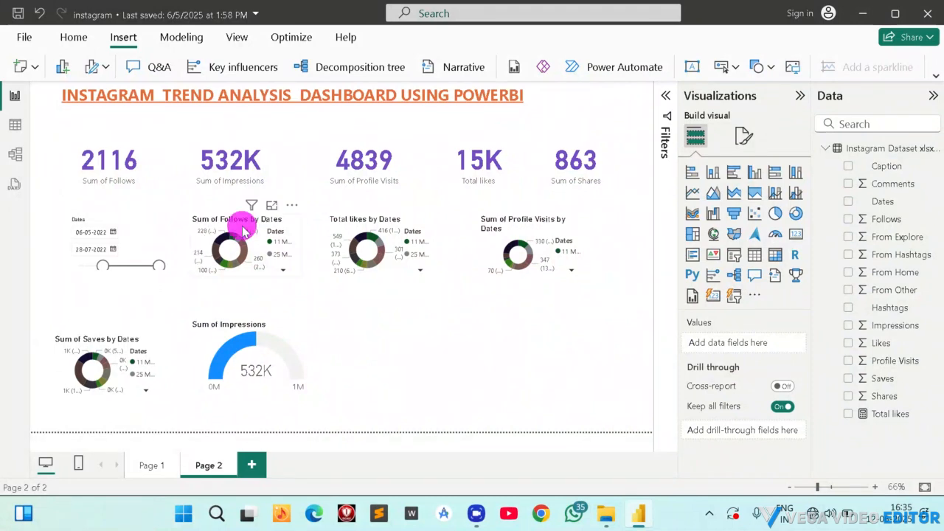
click(358, 244)
click(519, 238)
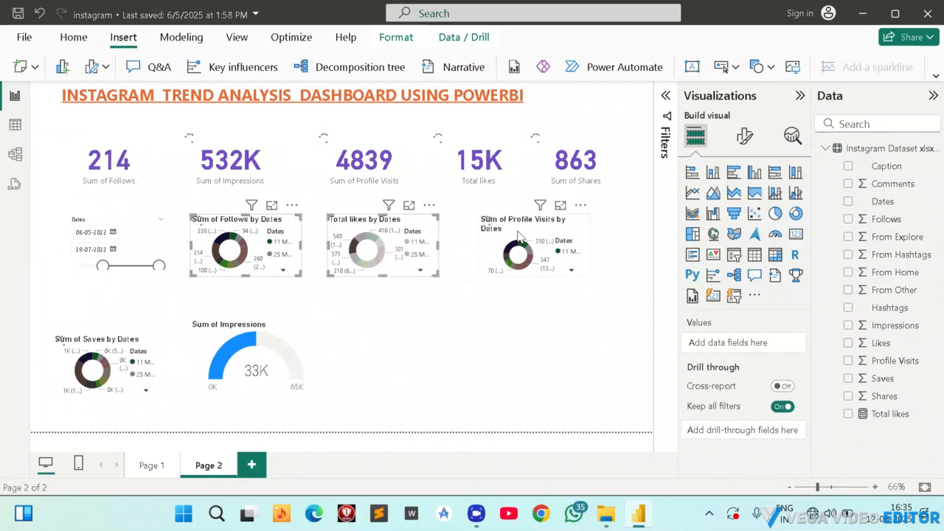
ctrl+click(80, 362)
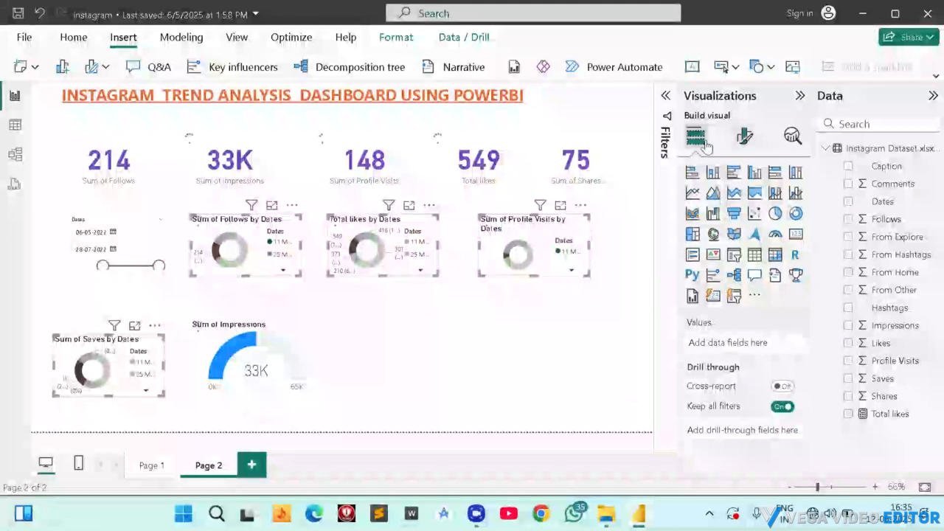
click(746, 139)
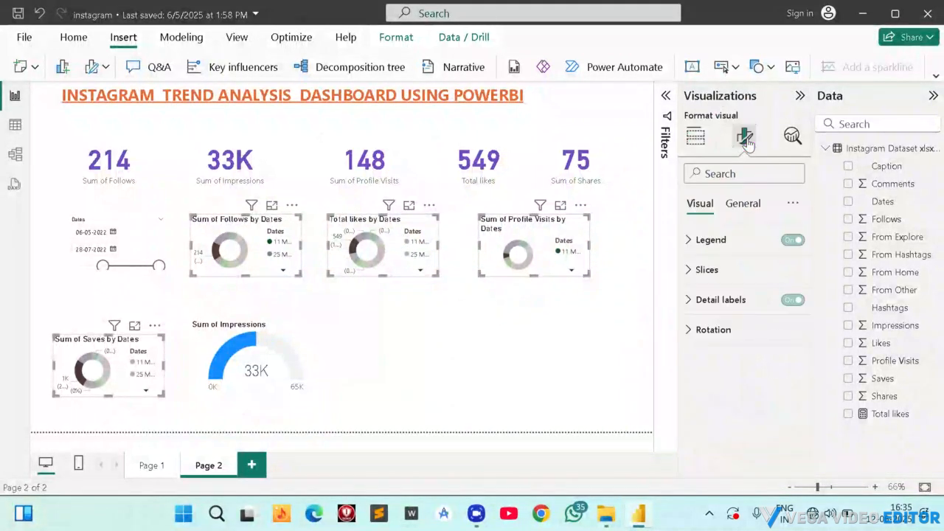
click(705, 245)
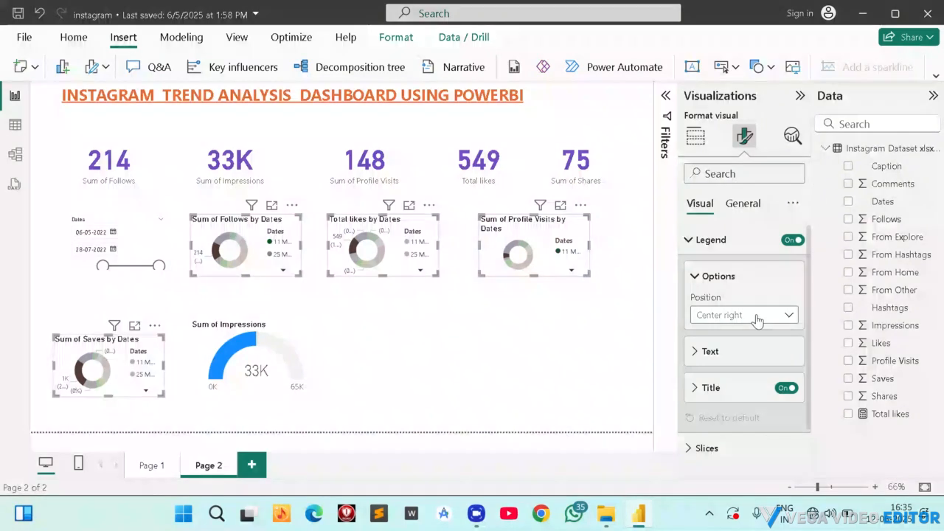
click(708, 351)
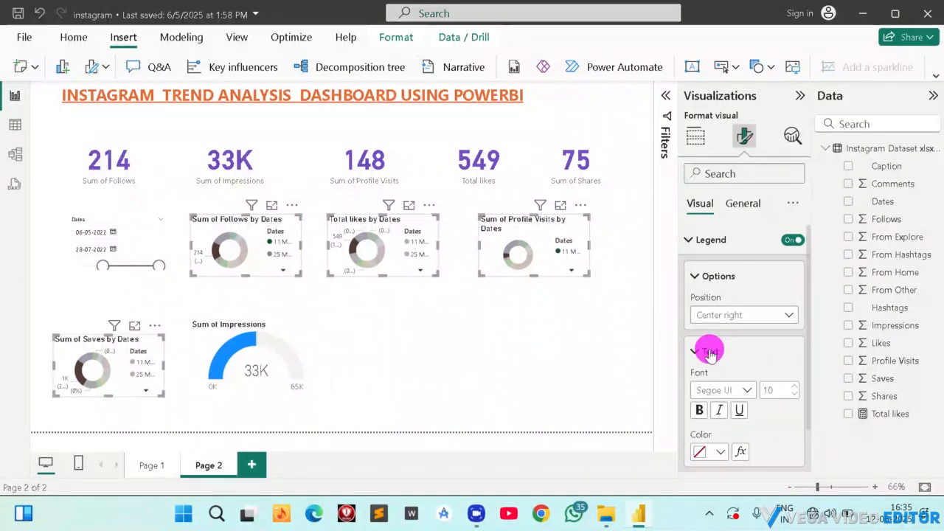
scroll(716, 371, down, 2)
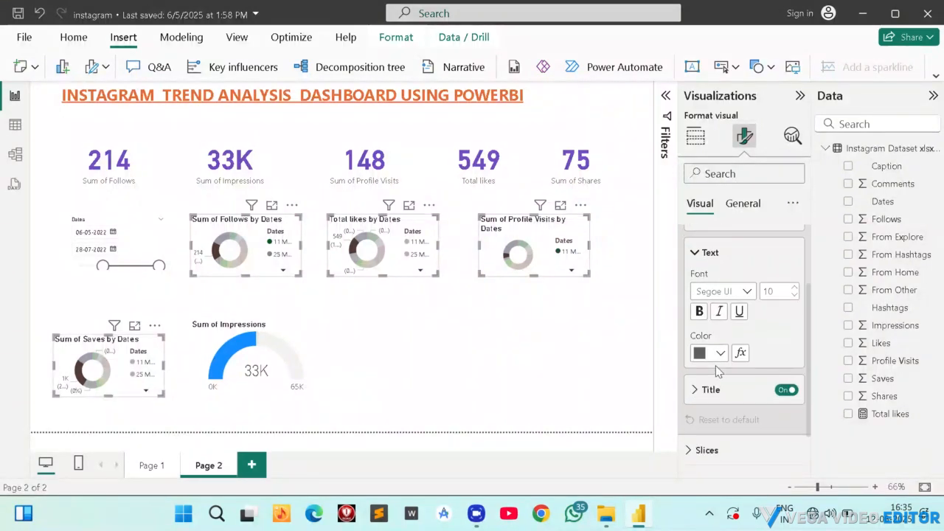
click(747, 288)
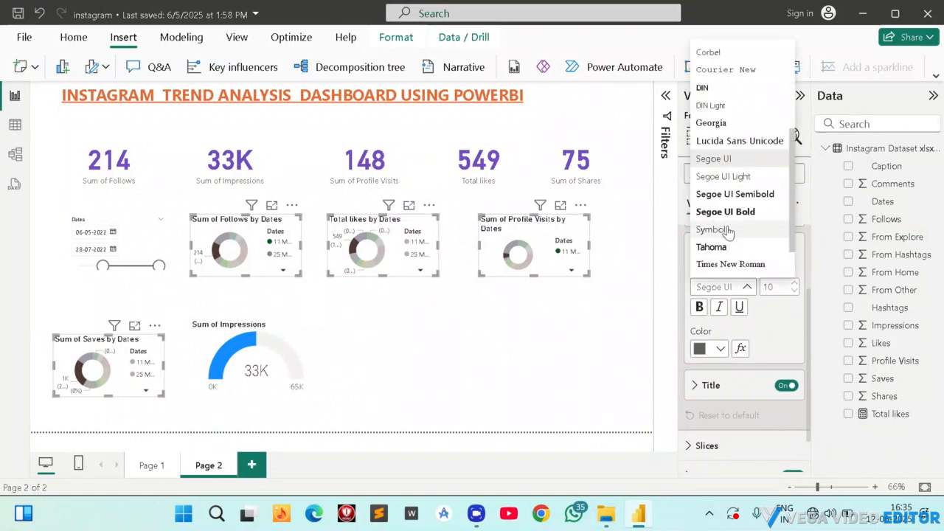
click(717, 263)
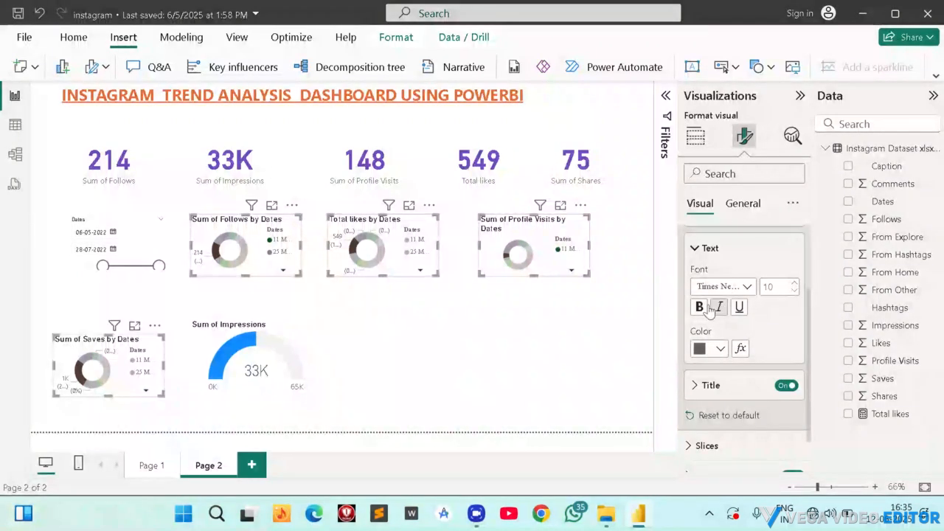
click(701, 308)
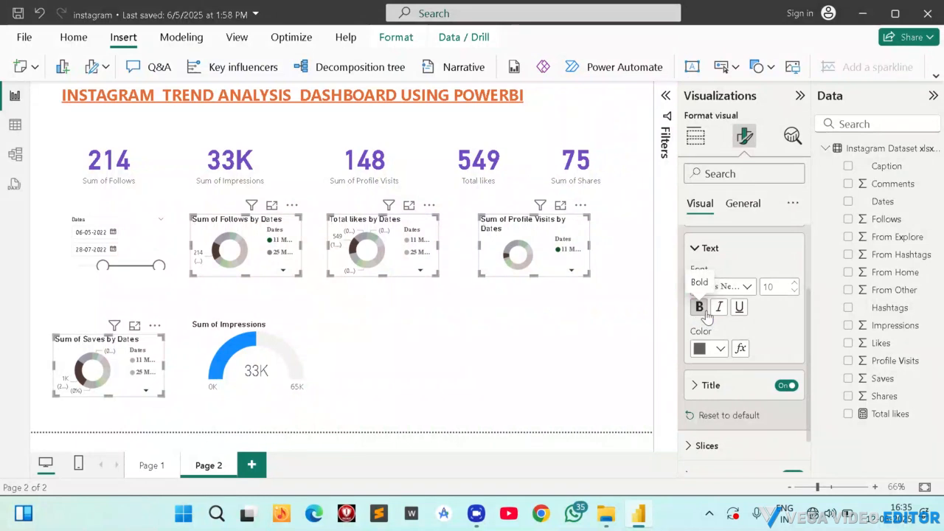
Colour the legend text of the four selected donut charts purple #744EC2.
scroll(719, 295, down, 1)
click(720, 299)
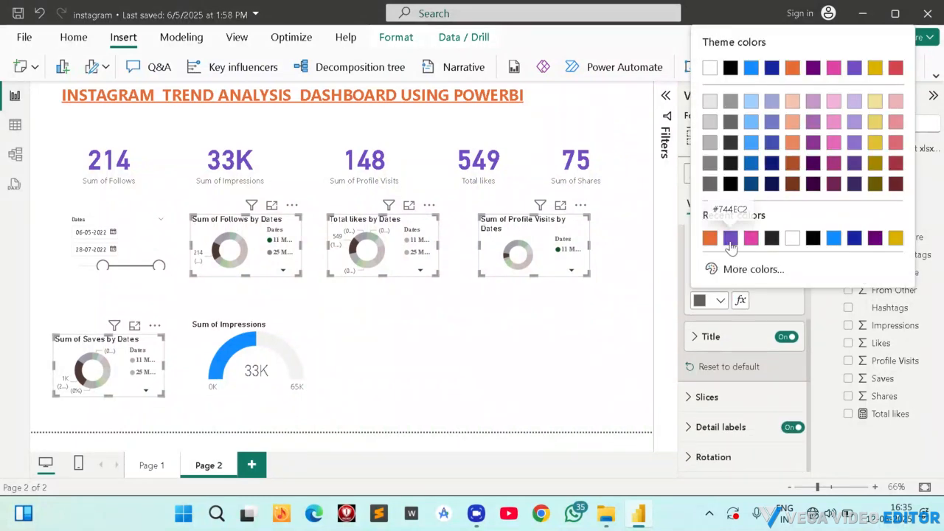
click(730, 238)
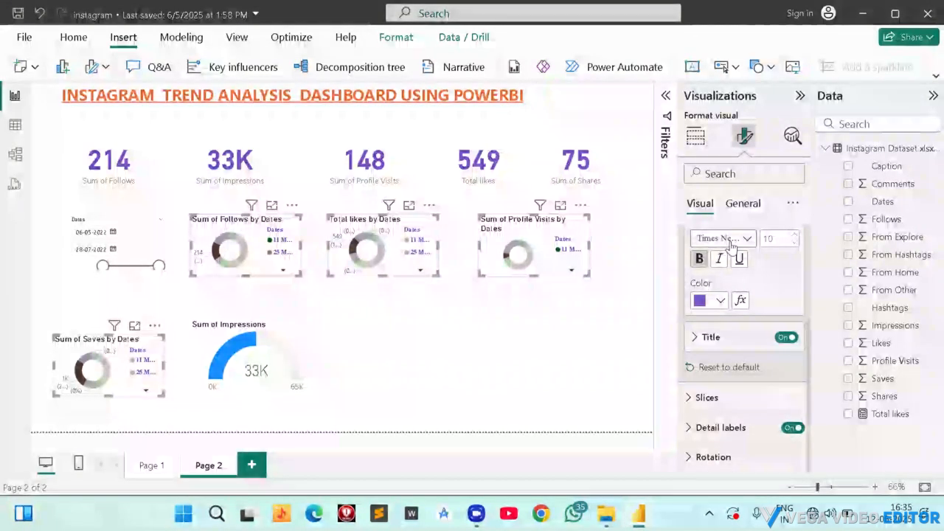
Try hiding the selected donuts' detail labels and placing them Inside, and restore them to the Outside position.
click(717, 429)
scroll(719, 413, down, 2)
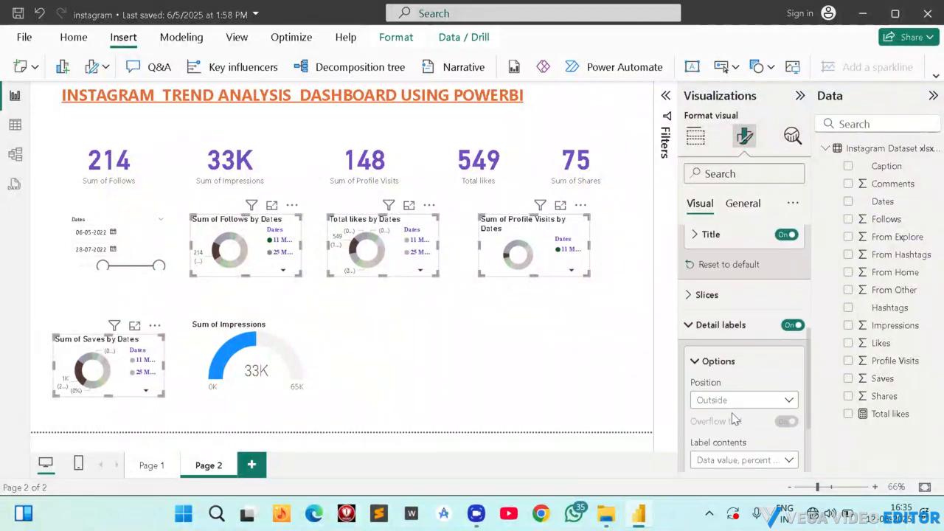
click(791, 328)
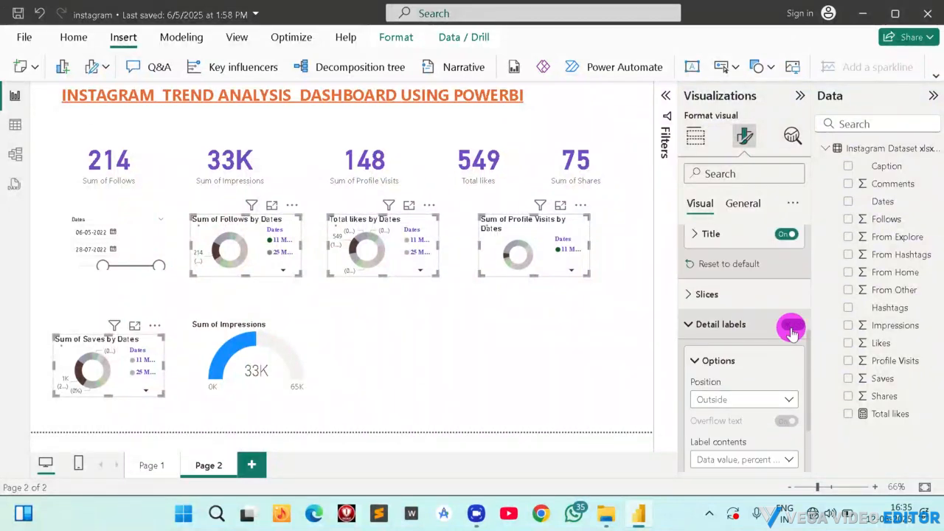
click(791, 327)
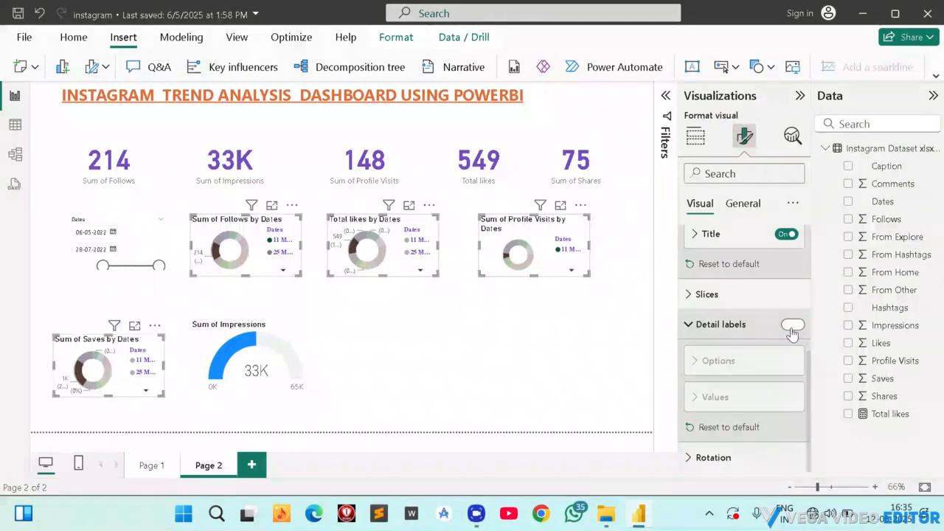
click(741, 399)
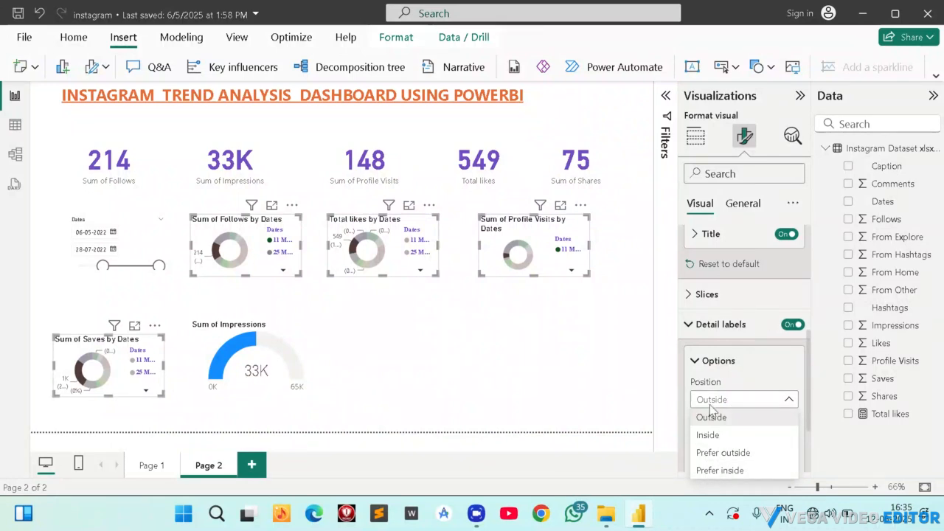
click(709, 432)
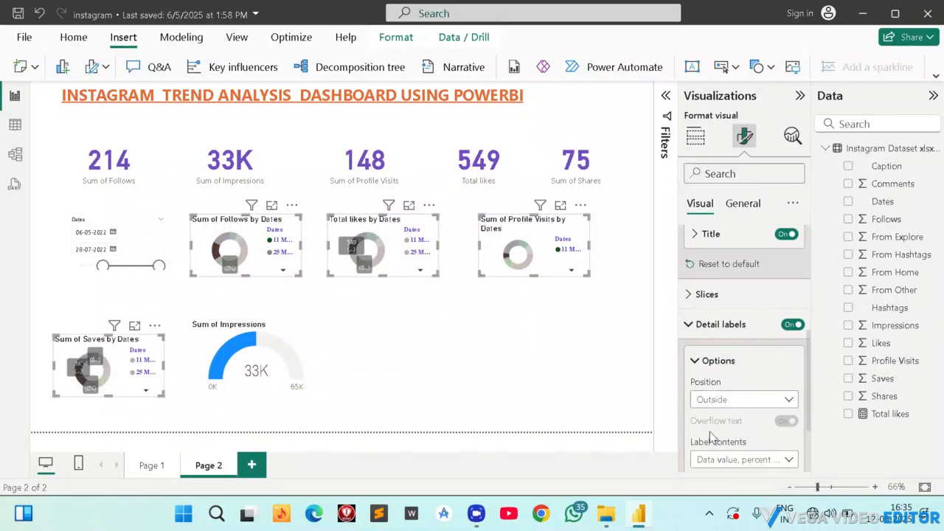
click(715, 399)
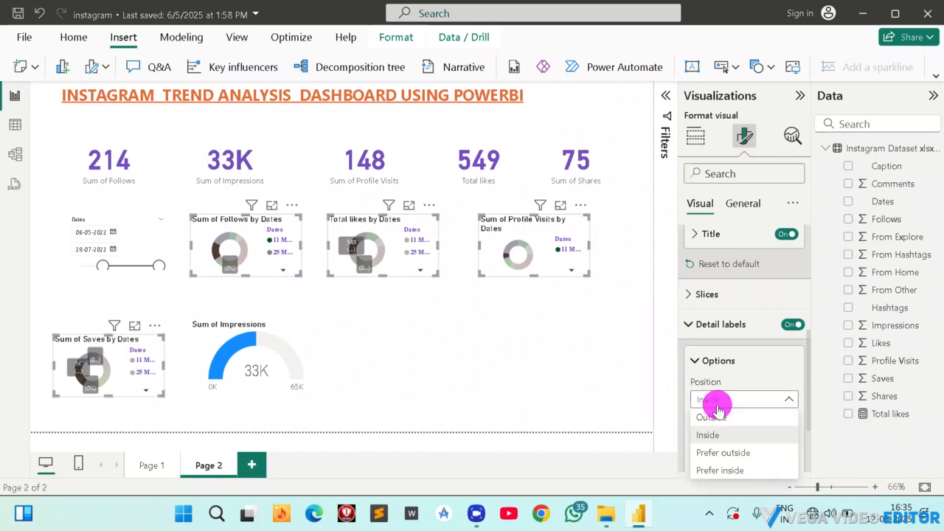
click(711, 416)
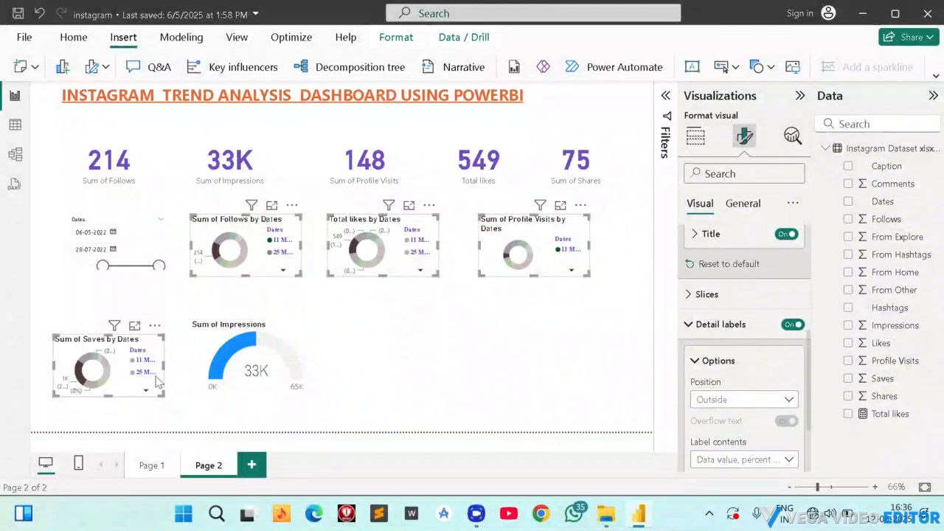
scroll(741, 300, down, 1)
scroll(734, 301, up, 5)
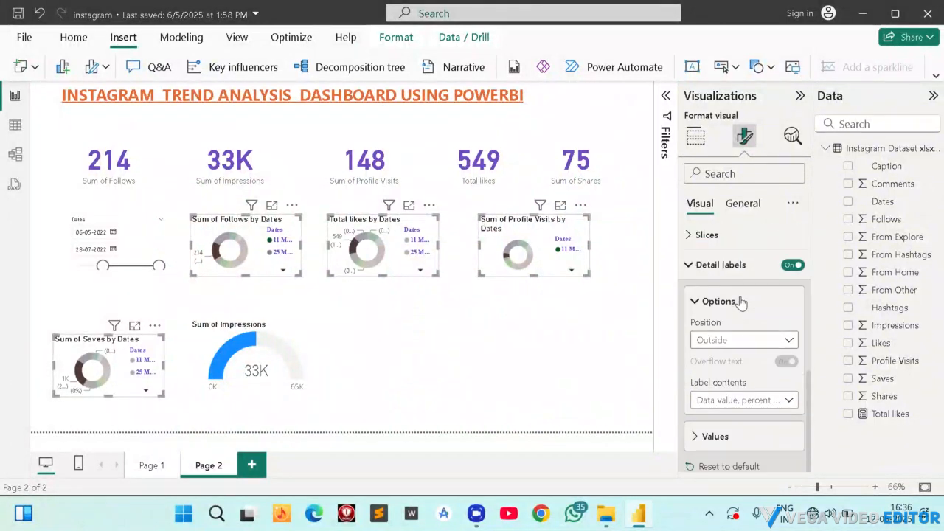
Give the four selected donut charts a pink background from the recent colours.
click(740, 203)
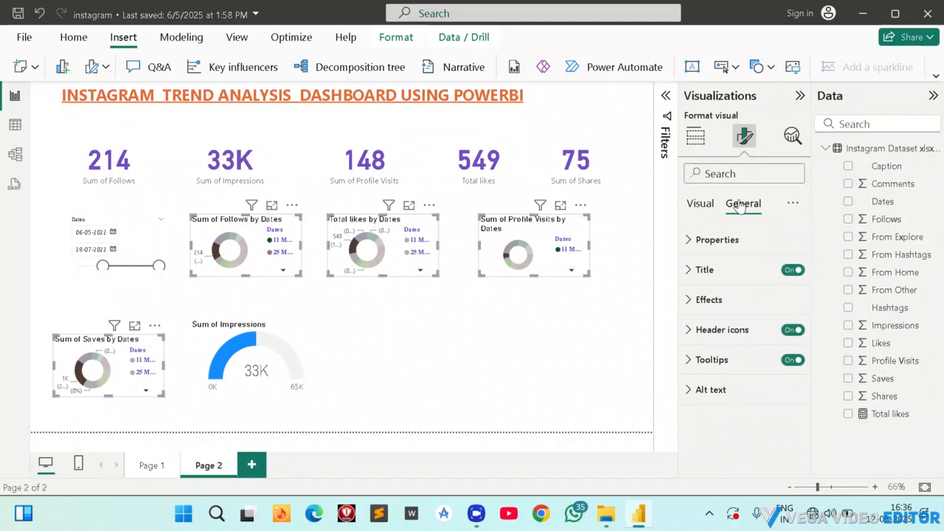
click(712, 302)
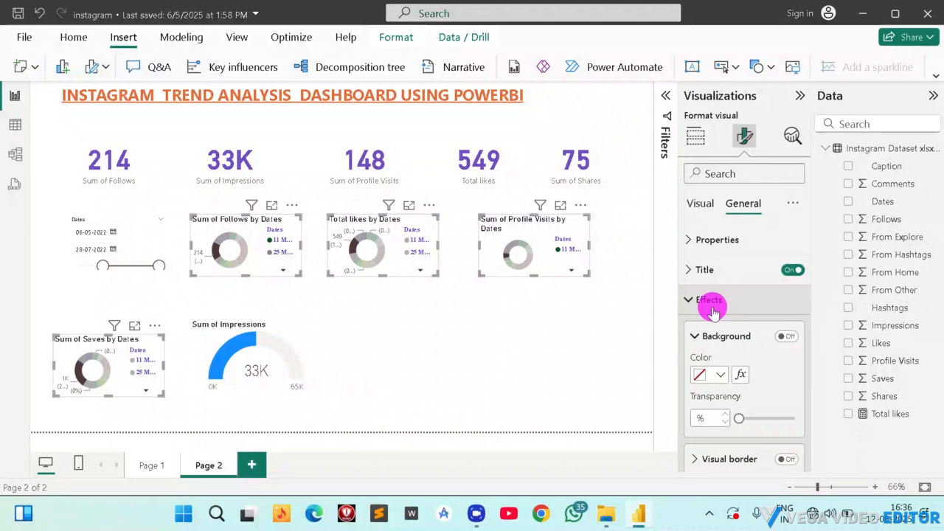
click(719, 376)
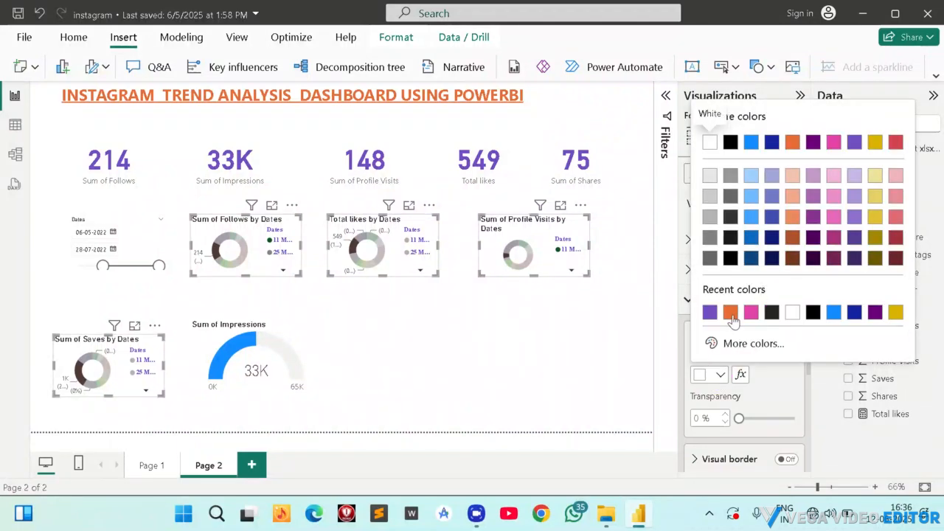
click(749, 314)
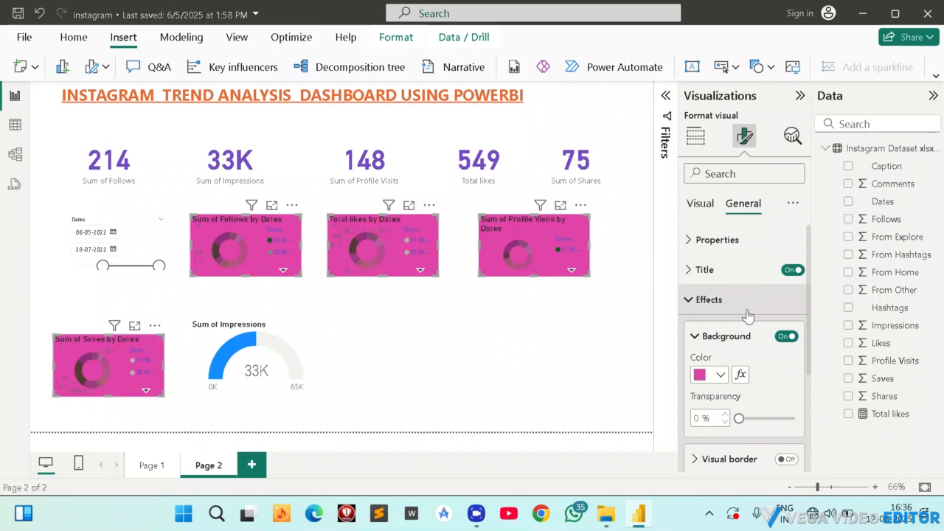
click(719, 377)
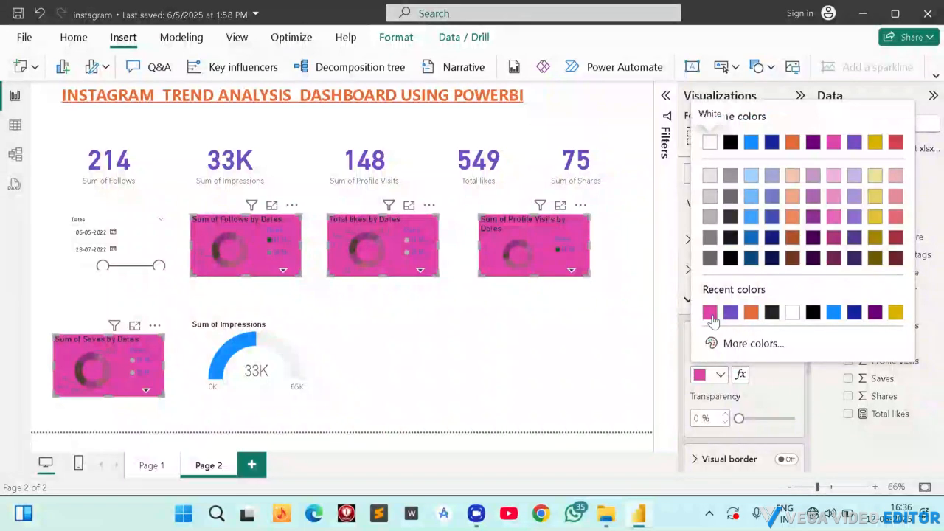
click(772, 394)
Set the background transparency of the selected donut charts to 50%.
scroll(744, 383, down, 1)
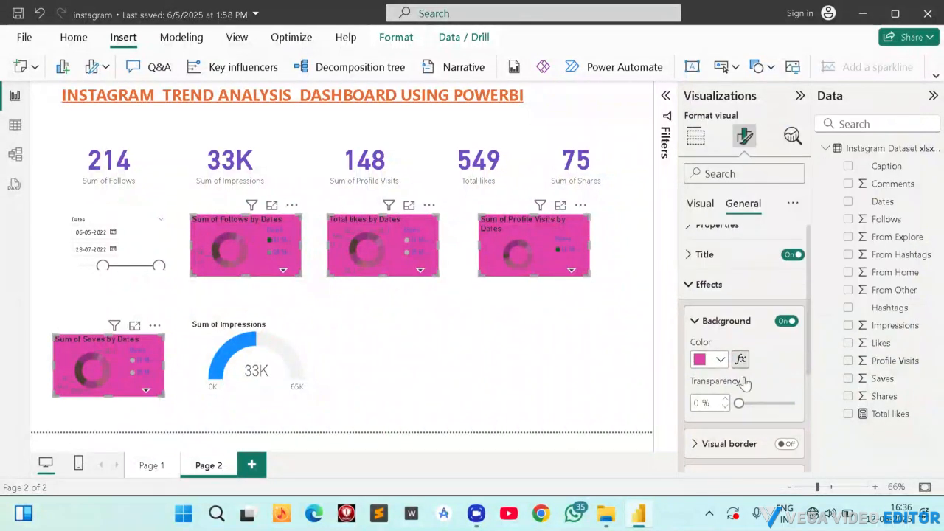
scroll(745, 382, down, 4)
scroll(737, 339, up, 4)
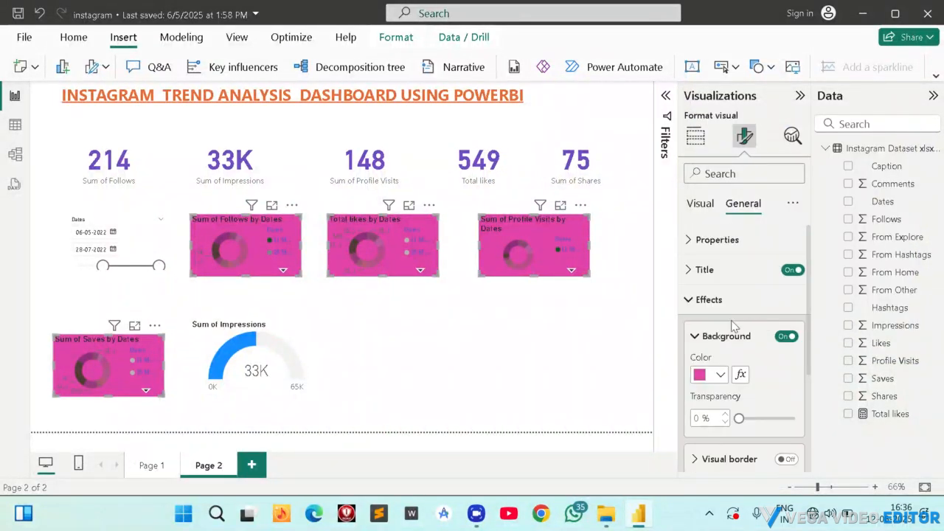
drag(736, 417, 760, 422)
drag(761, 422, 767, 422)
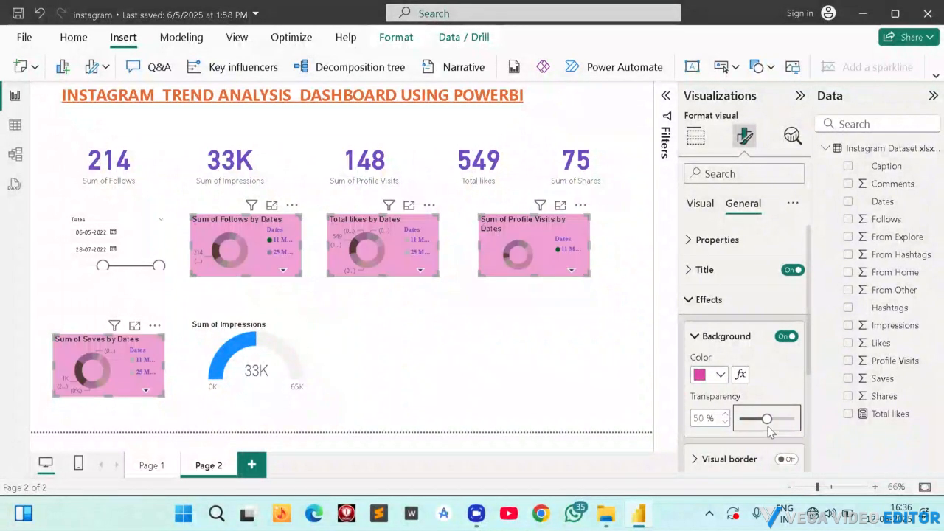
click(719, 375)
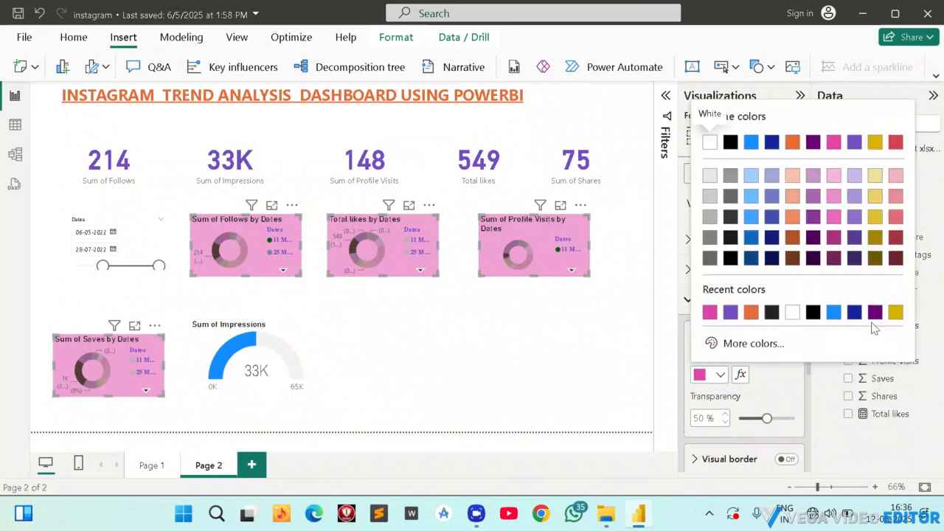
click(727, 340)
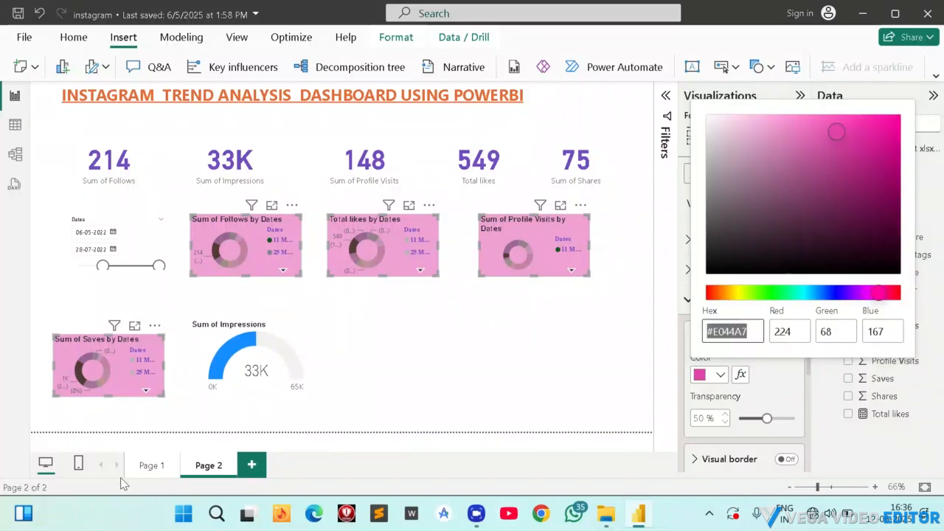
click(152, 463)
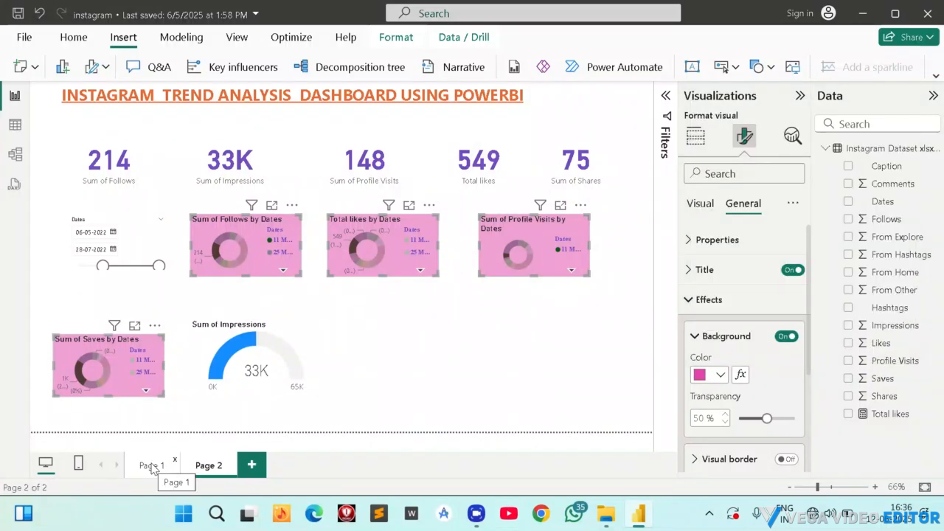
Review the finished dashboard on Page 1 for reference and return to Page 2.
click(151, 466)
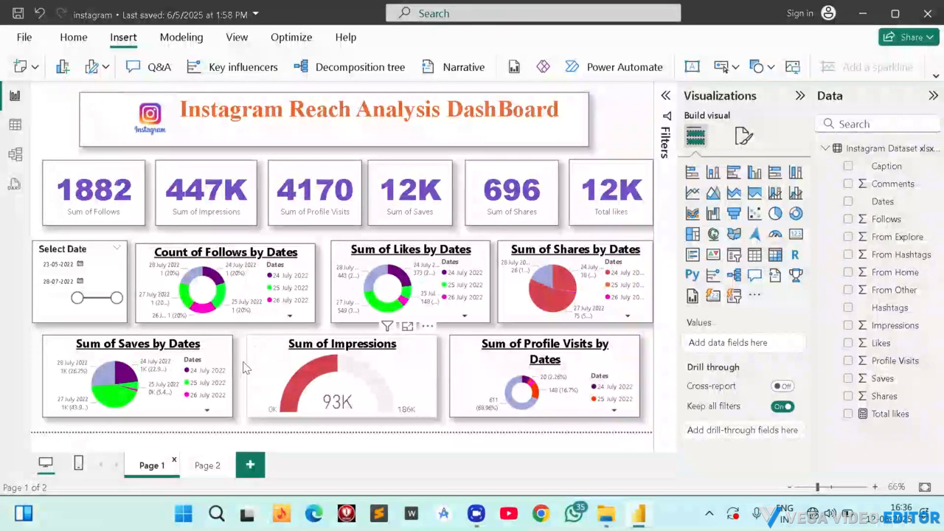
click(206, 466)
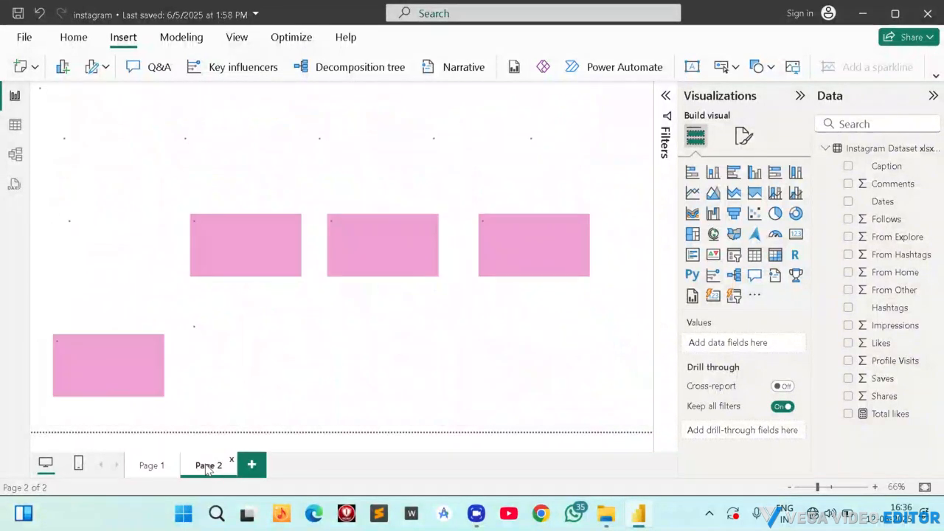
click(260, 250)
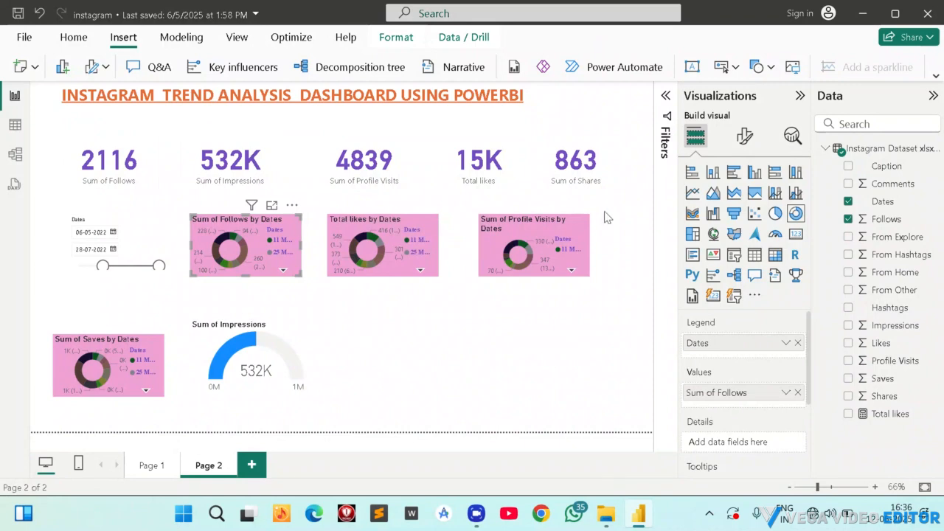
Insert a clustered bar chart beside the Sum of Impressions gauge, widen it and shift it away from the gauge.
click(376, 396)
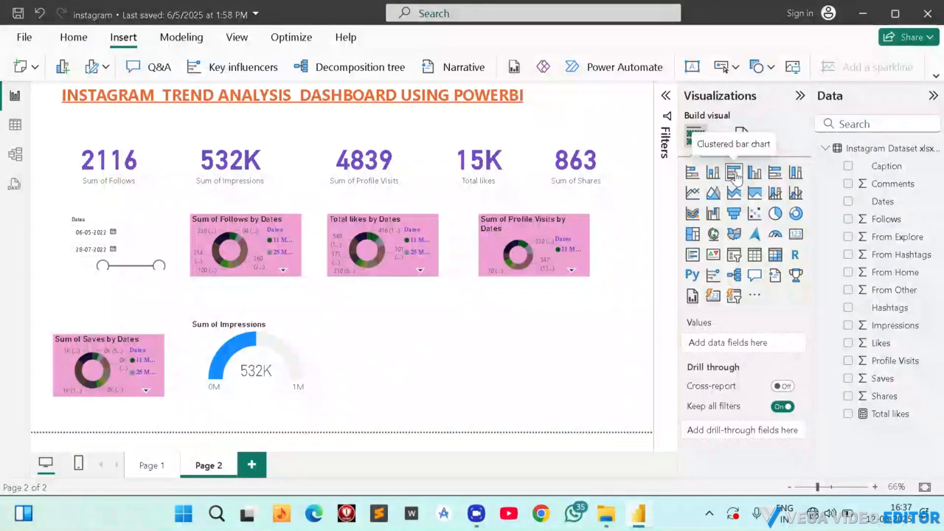
click(735, 174)
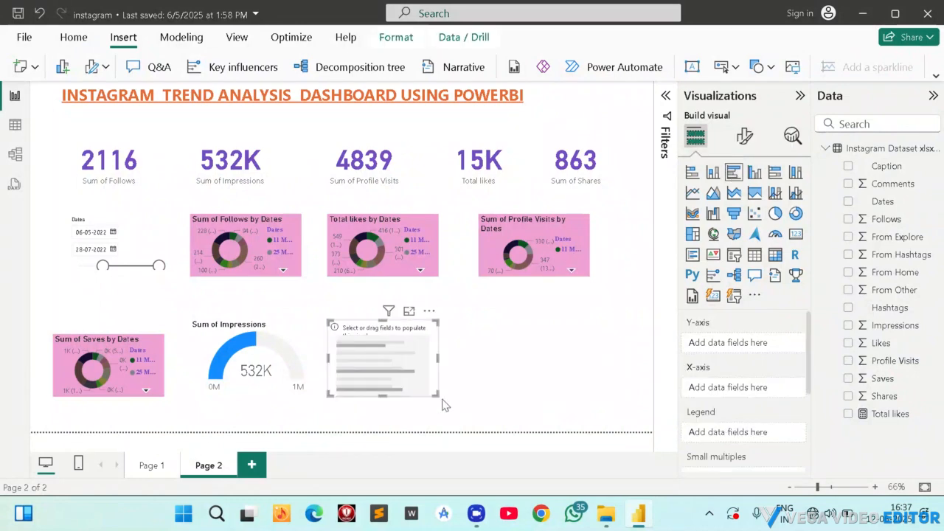
drag(437, 395, 592, 394)
drag(453, 358, 489, 367)
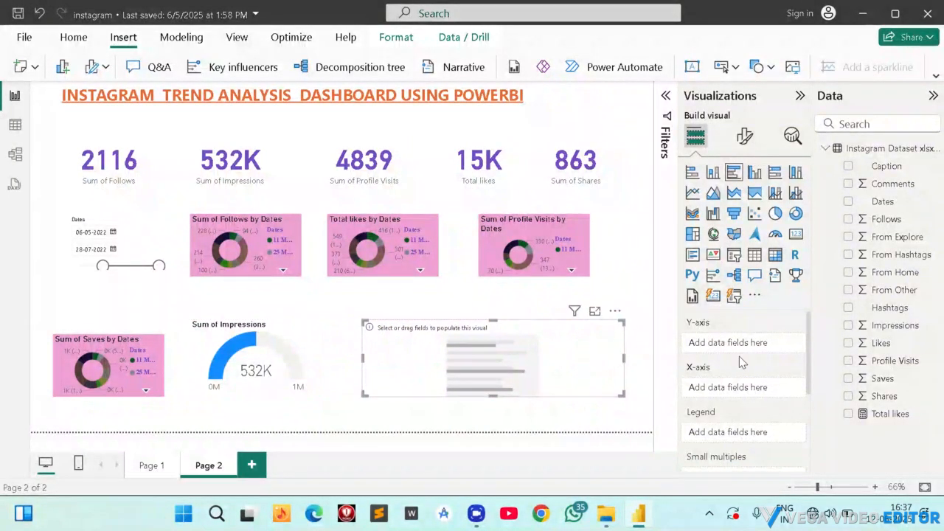
Plot Profile Visits, Saves, Shares and Total likes by Dates in the new chart and convert it to a clustered column chart.
scroll(732, 433, down, 3)
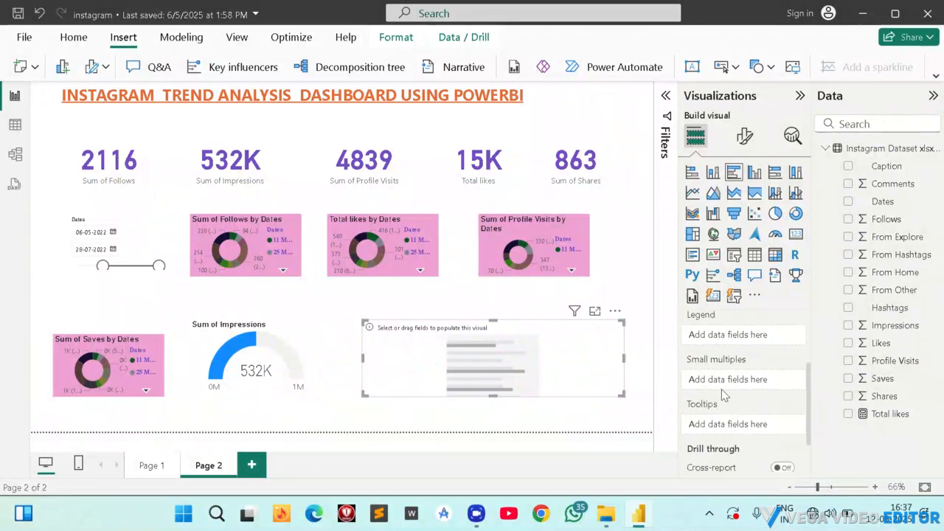
scroll(723, 398, up, 3)
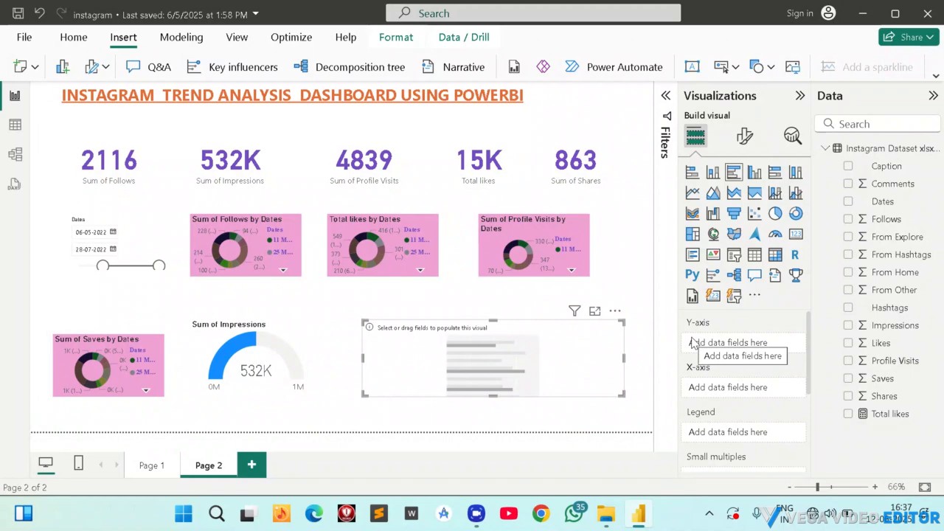
click(848, 202)
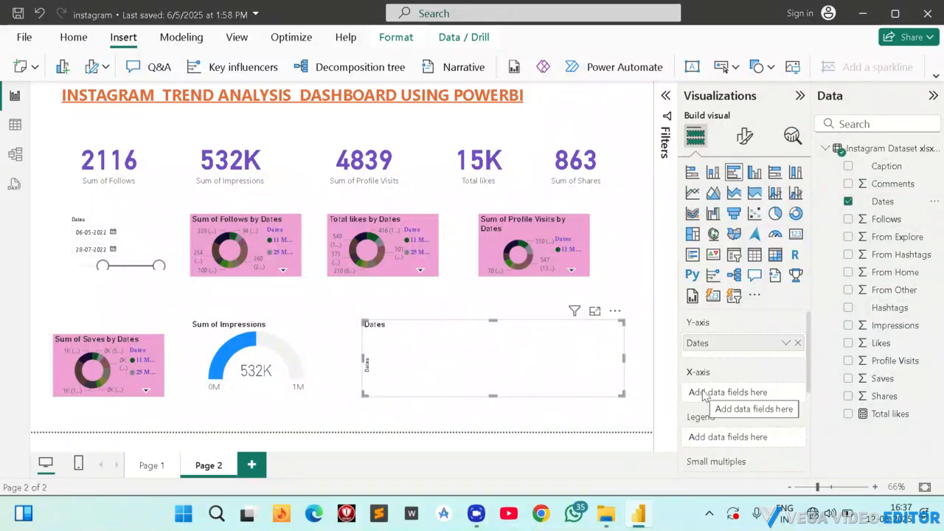
click(848, 360)
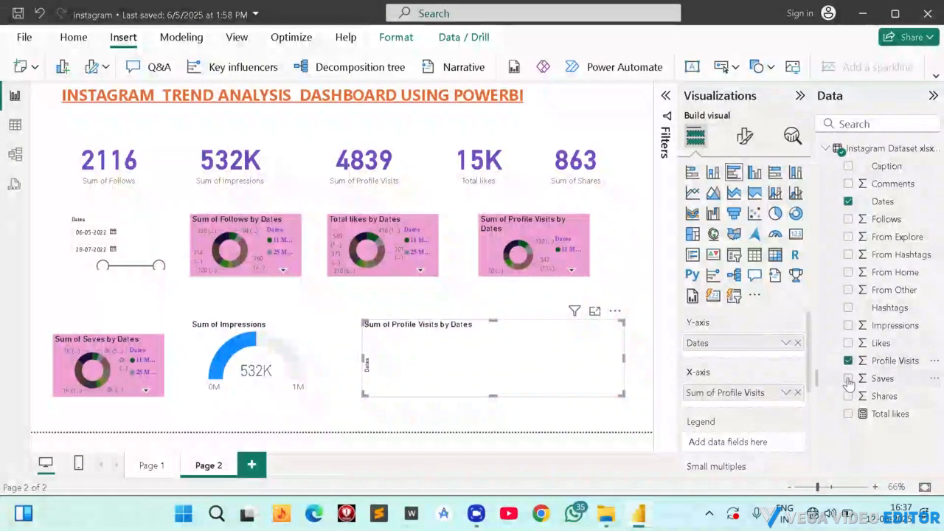
click(848, 379)
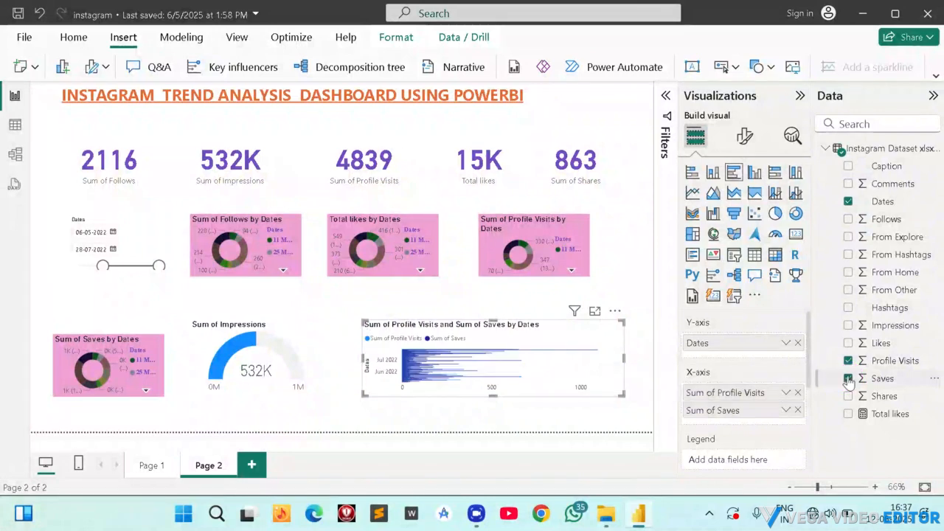
click(848, 396)
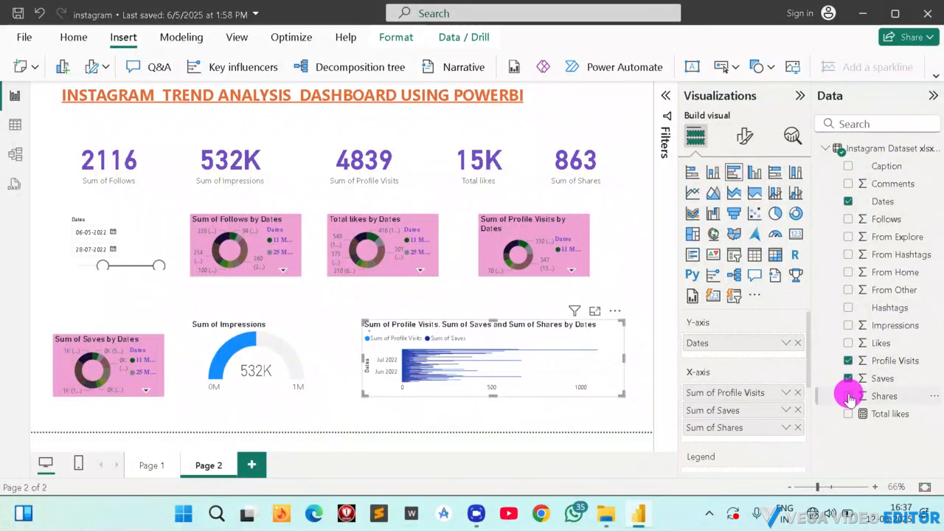
click(848, 414)
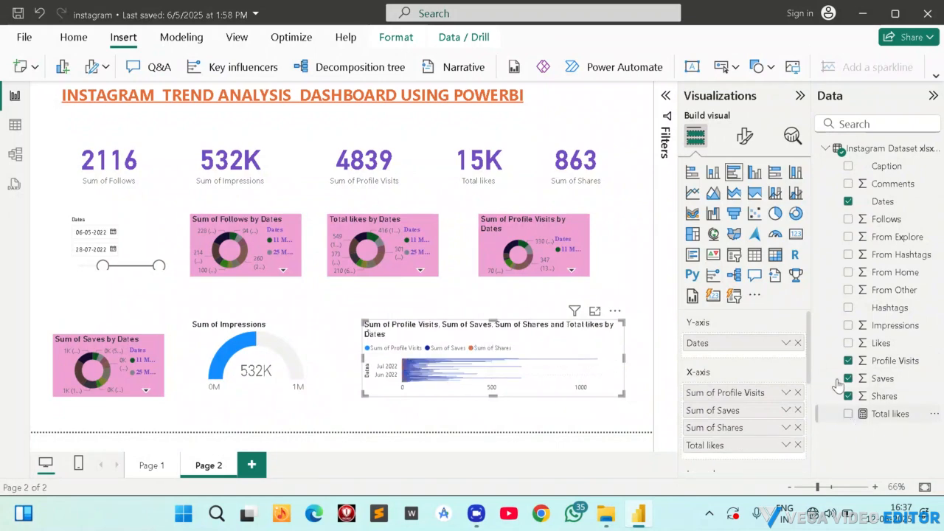
click(753, 171)
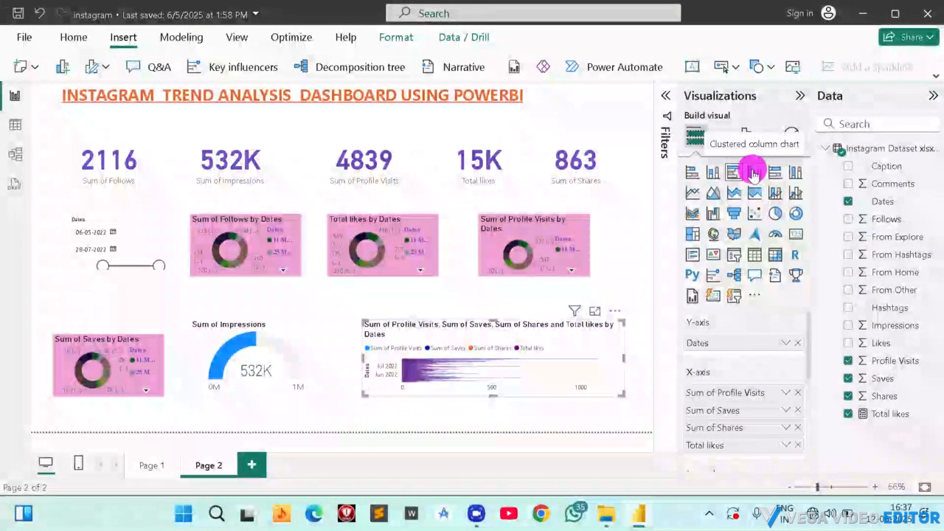
Set the column chart's Dates filter type to Top N and start entering the number of top items.
click(665, 95)
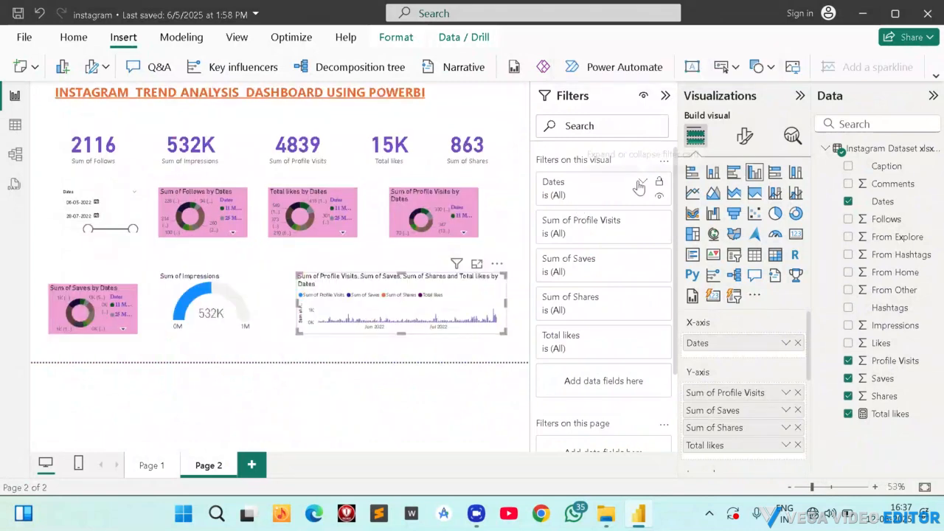
click(641, 182)
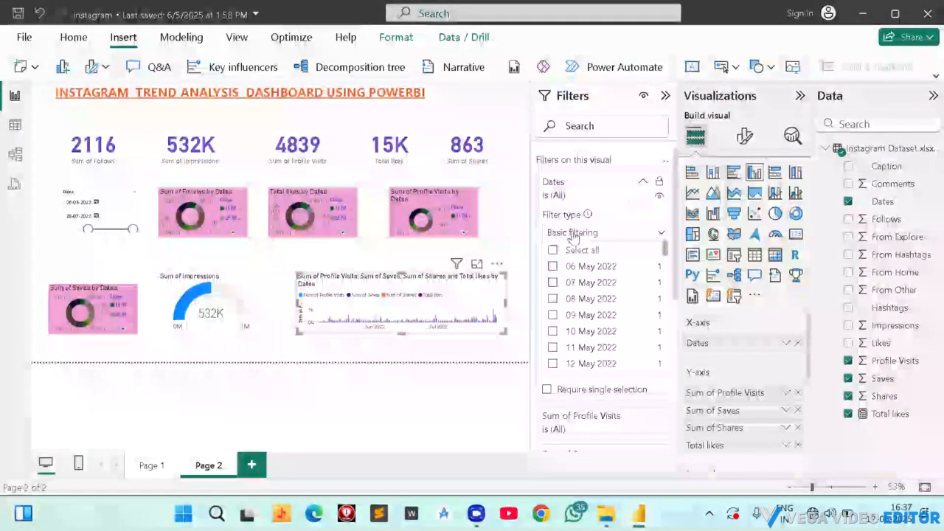
click(572, 233)
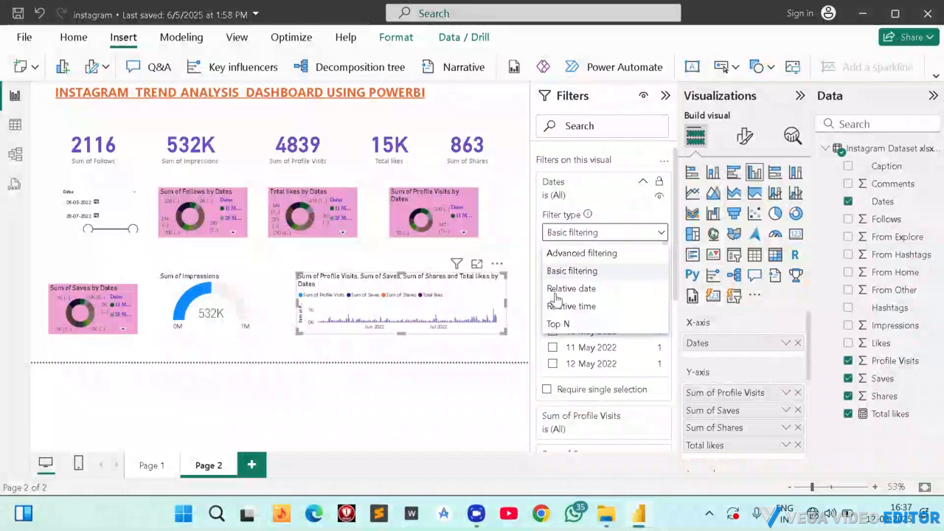
click(562, 324)
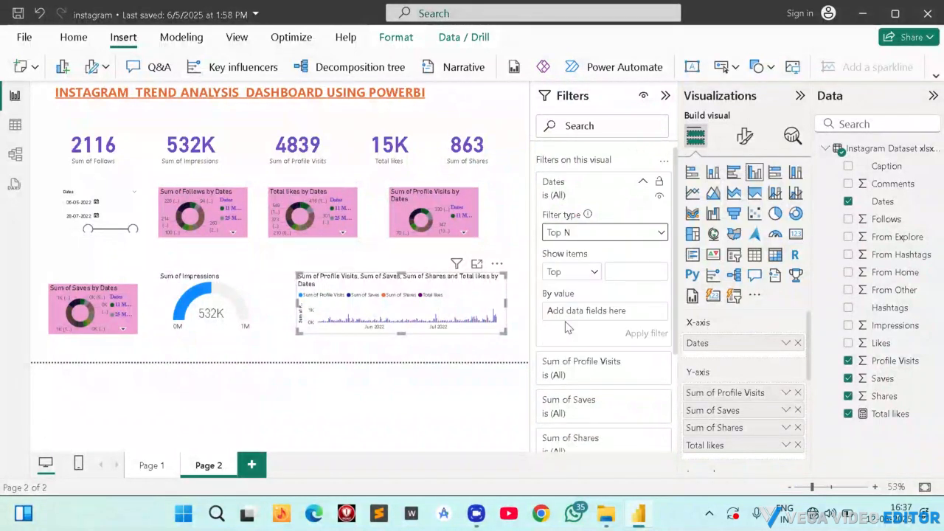
click(622, 269)
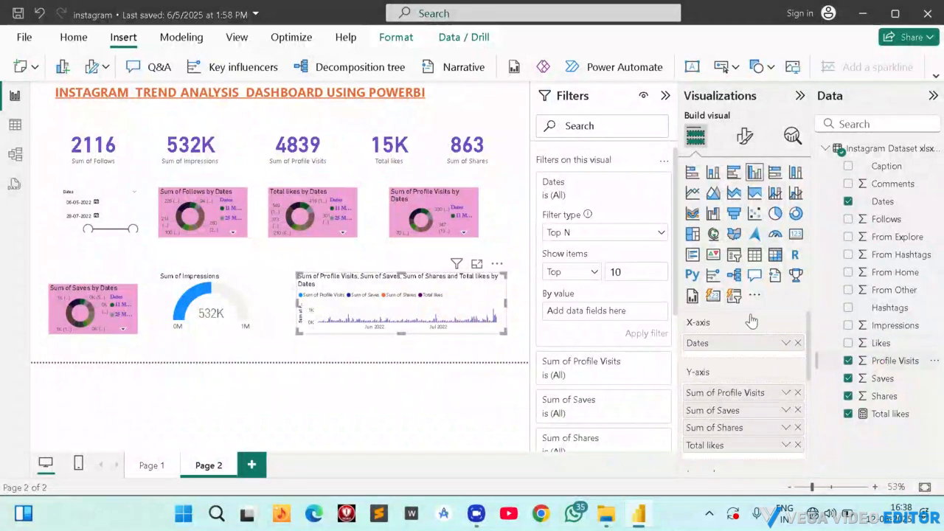
Limit the column chart to the top 5 Dates by Sum of Profile Visits and apply the filter.
click(892, 361)
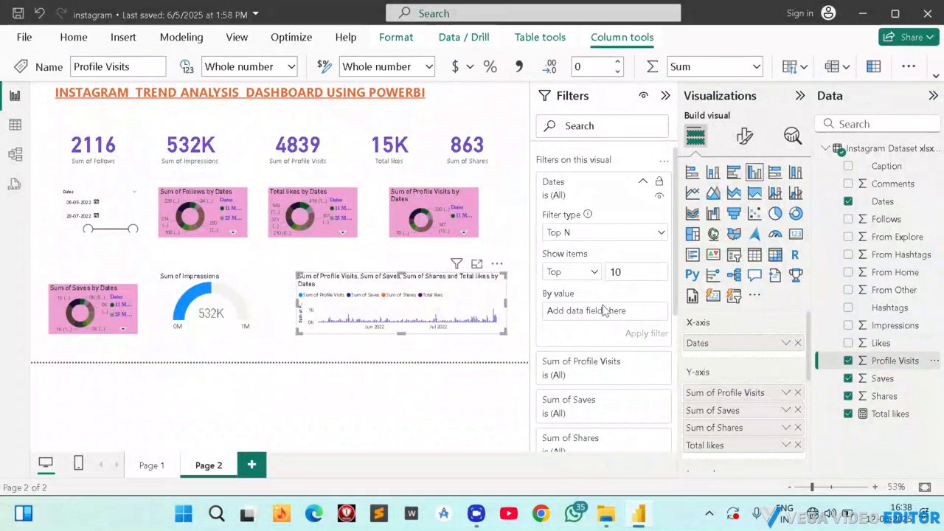
click(880, 361)
drag(880, 361, 612, 313)
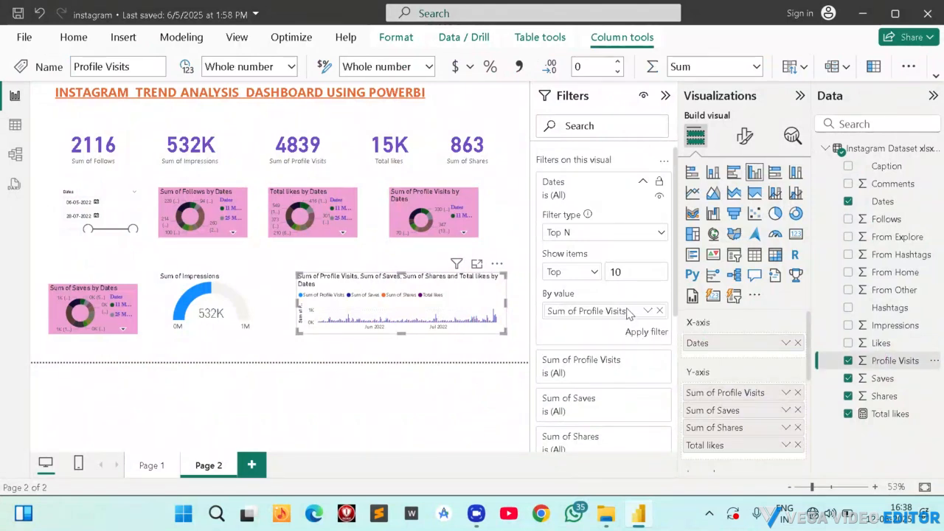
key(BackSpace)
key(BackSpace)
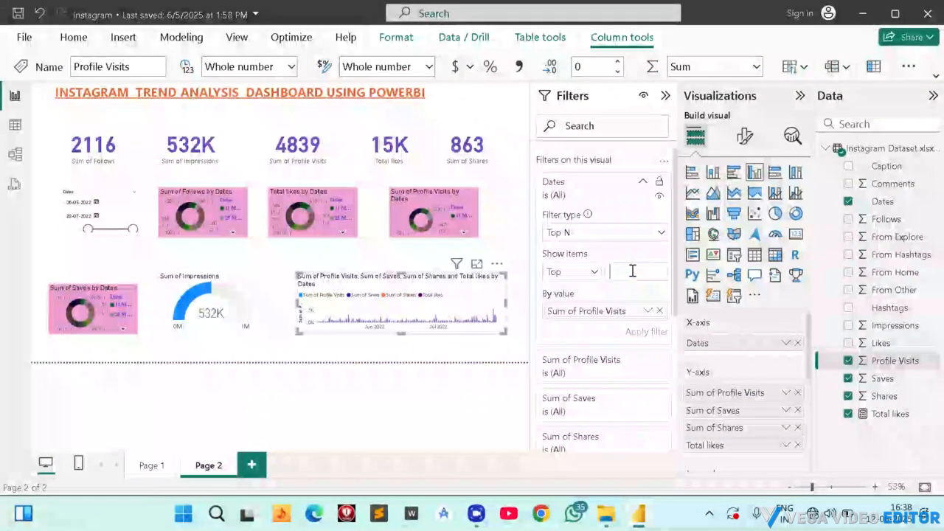
text(5)
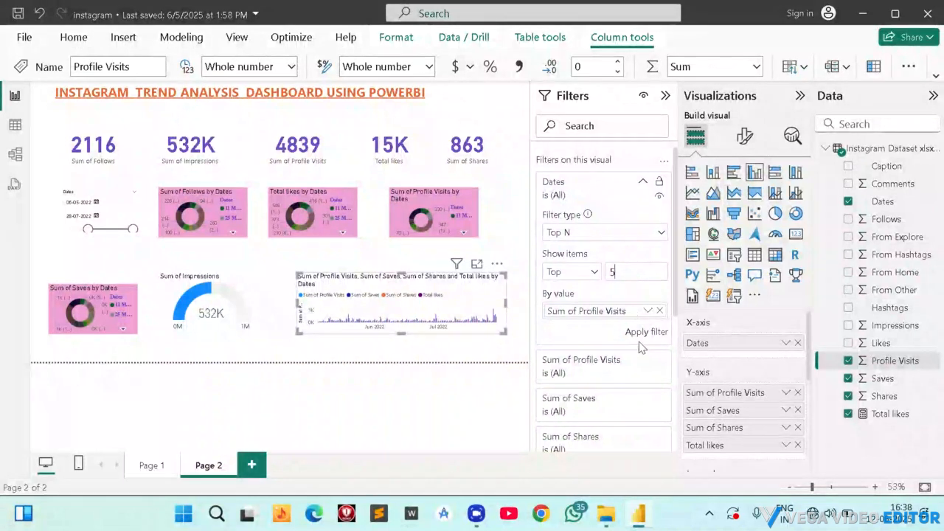
click(644, 333)
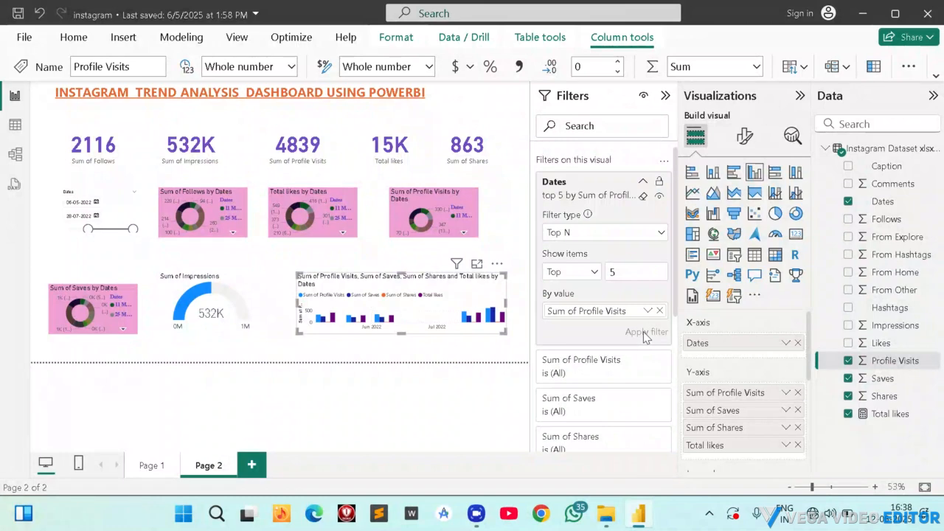
Examine the Sum of Profile Visits filter of the column chart and its available comparison conditions.
scroll(603, 325, down, 3)
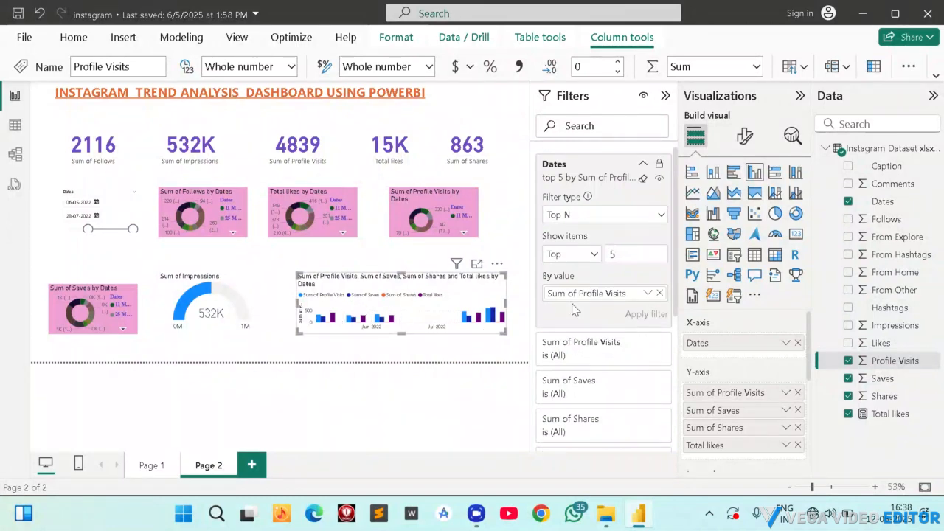
scroll(595, 251, up, 3)
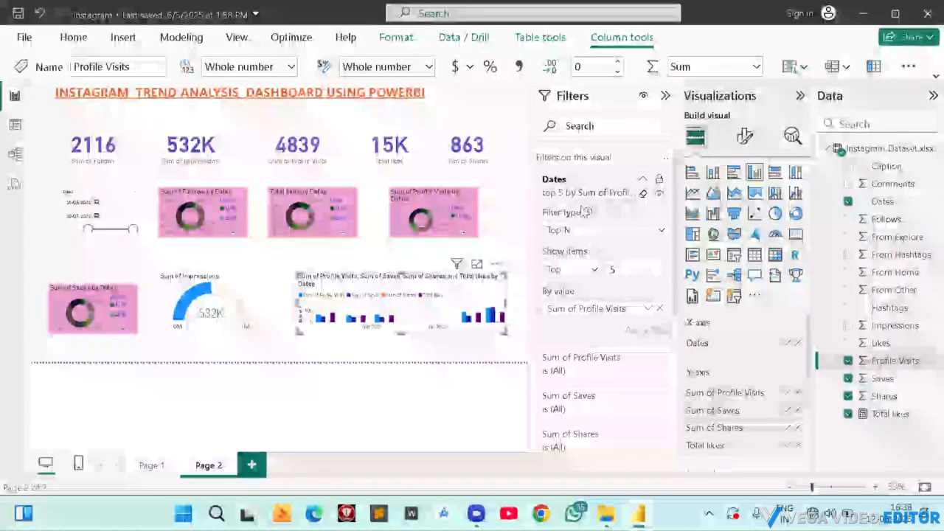
scroll(605, 251, down, 2)
click(599, 291)
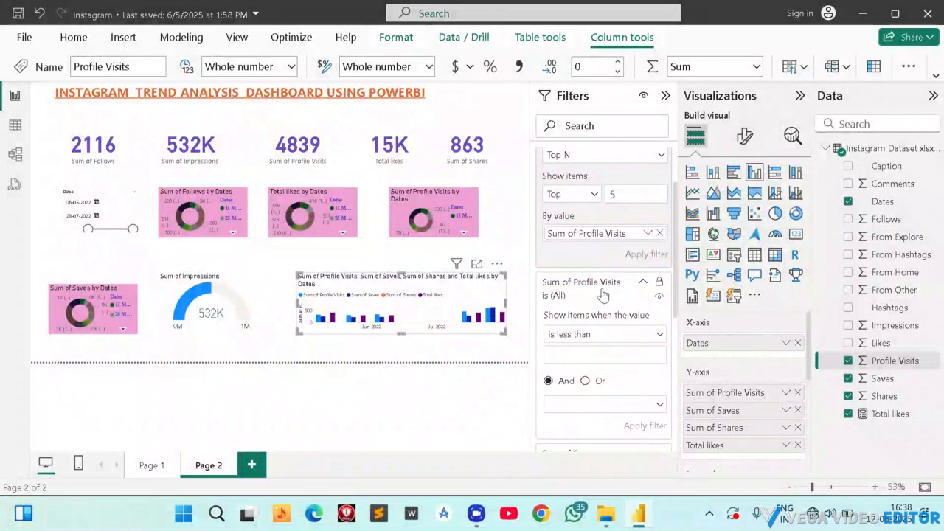
click(862, 379)
drag(863, 379, 857, 352)
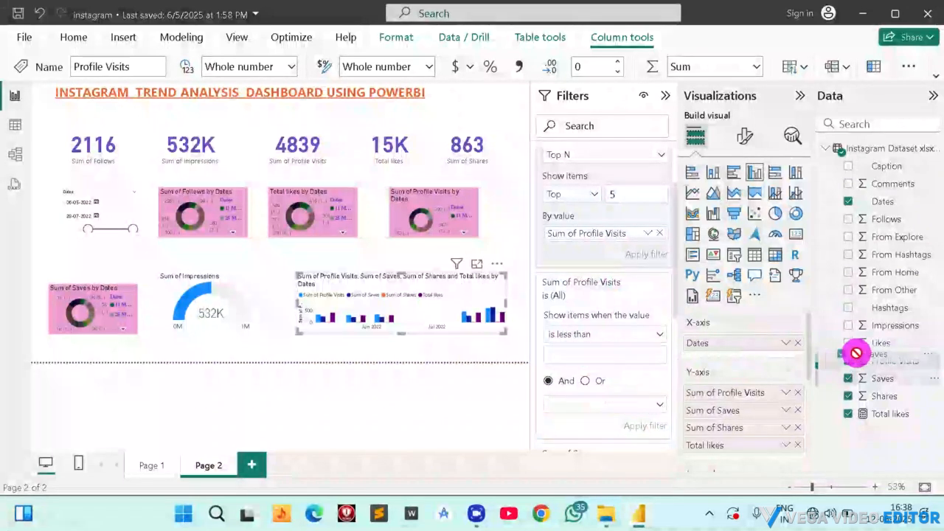
scroll(624, 295, down, 1)
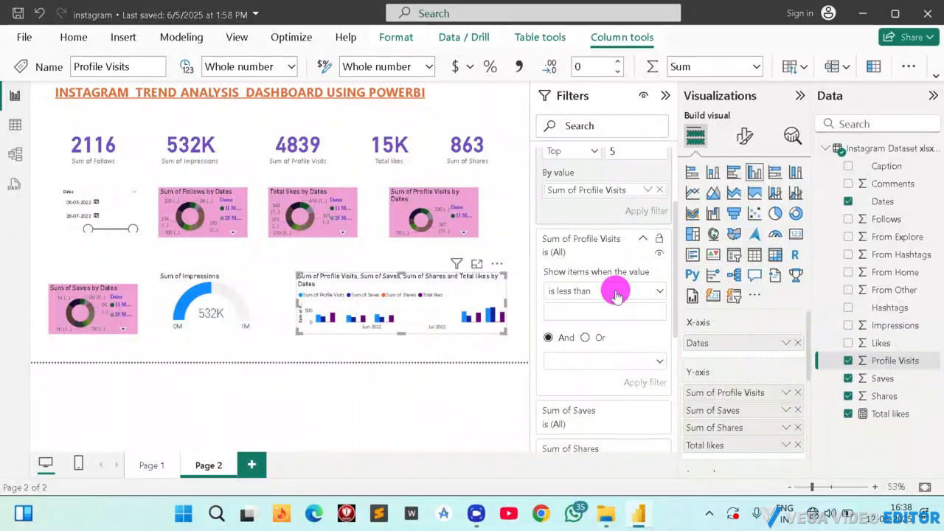
click(617, 292)
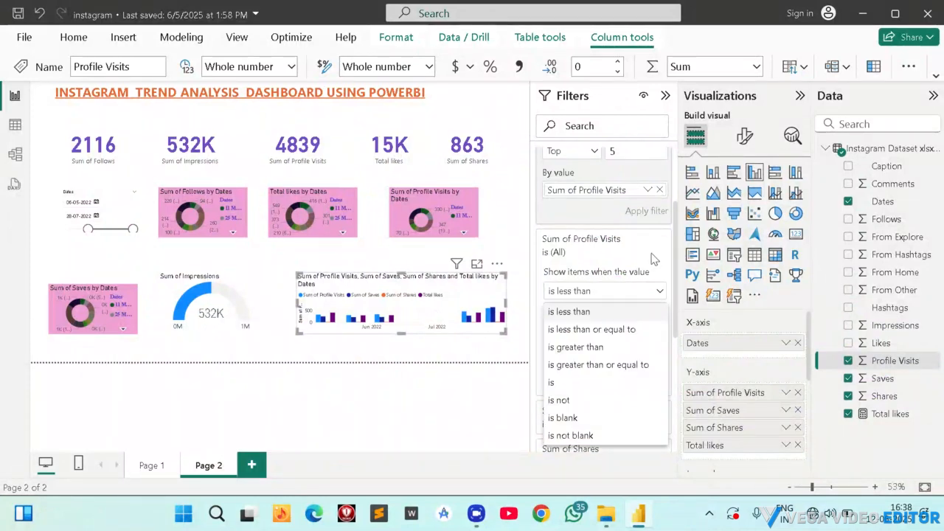
click(607, 253)
scroll(623, 250, down, 3)
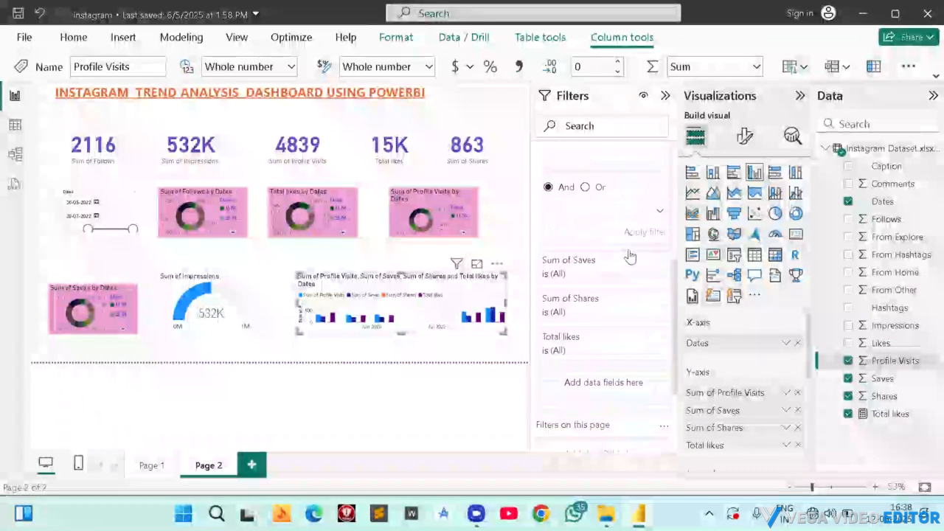
Set the column chart's Sum of Saves filter condition to is less than or equal to 100.
click(642, 233)
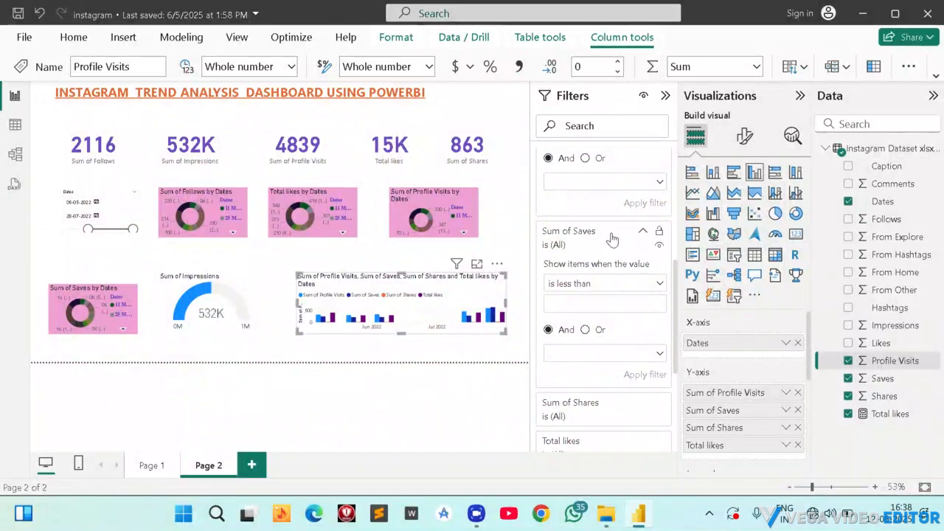
click(611, 283)
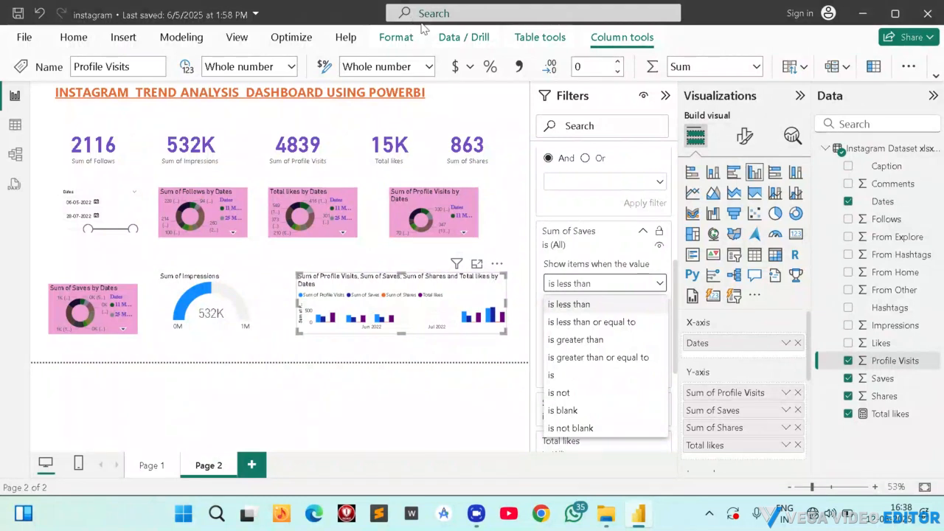
click(582, 341)
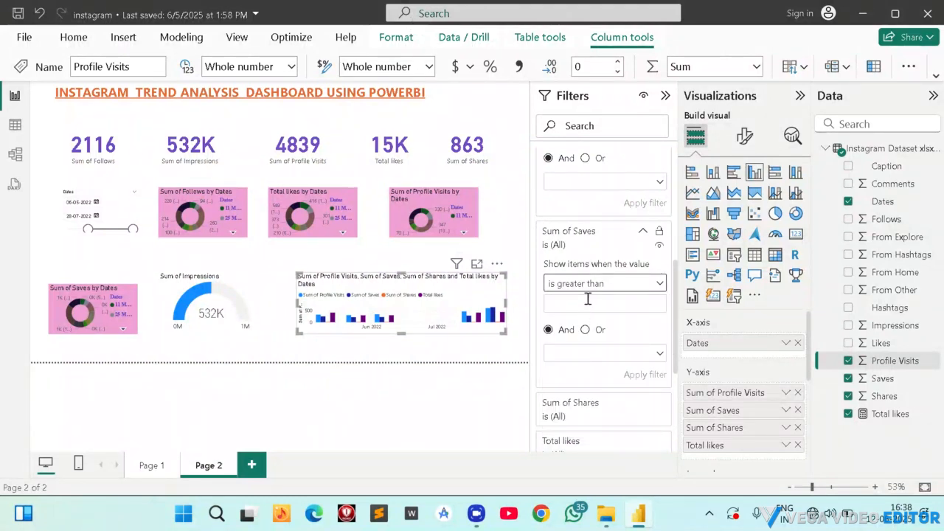
click(610, 289)
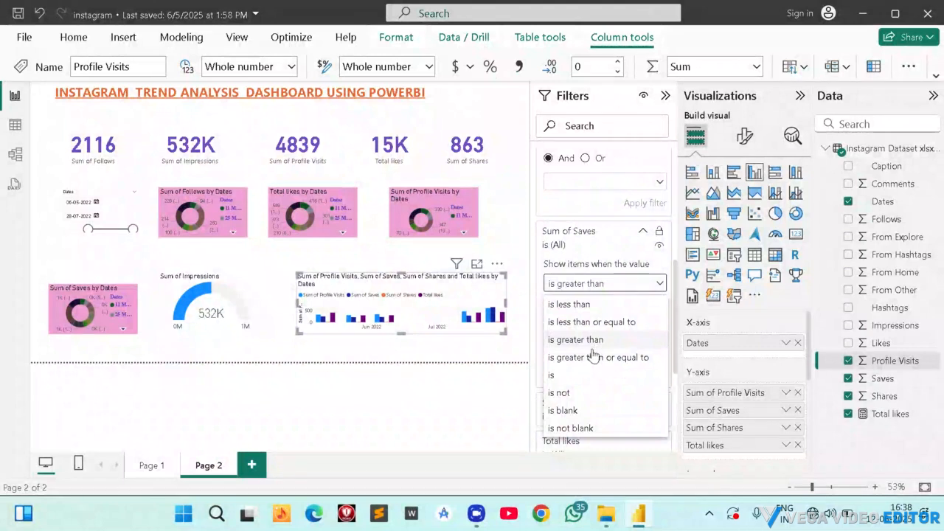
click(595, 322)
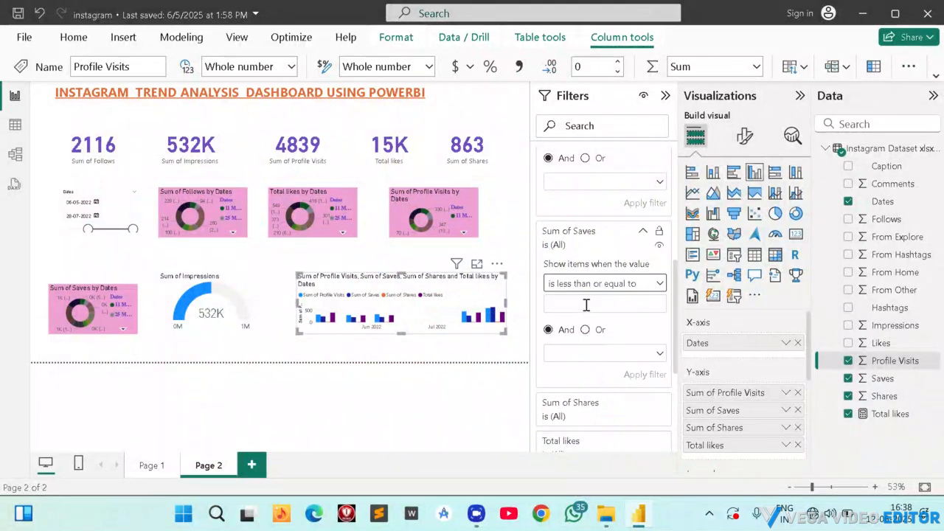
click(587, 304)
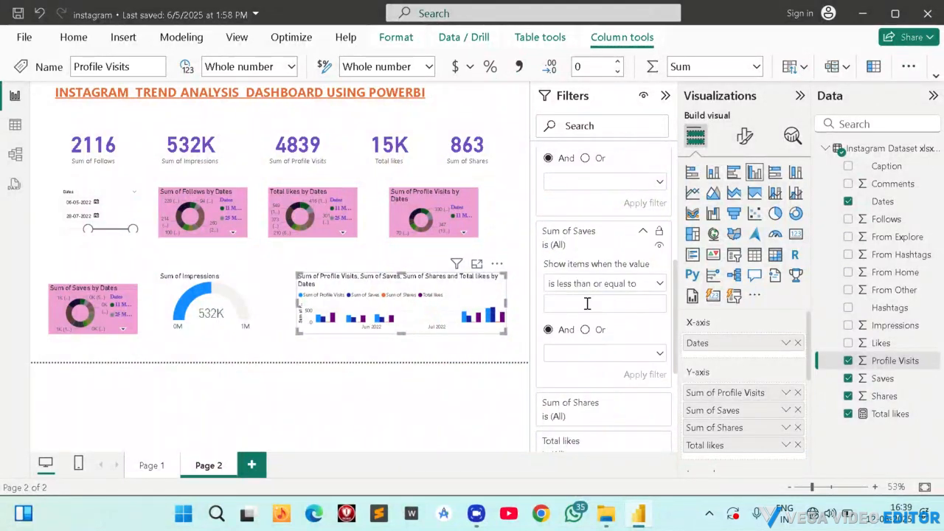
text(100)
Try to add a separate Top N filter on Saves to the column chart and remove that filter again.
drag(867, 377, 600, 358)
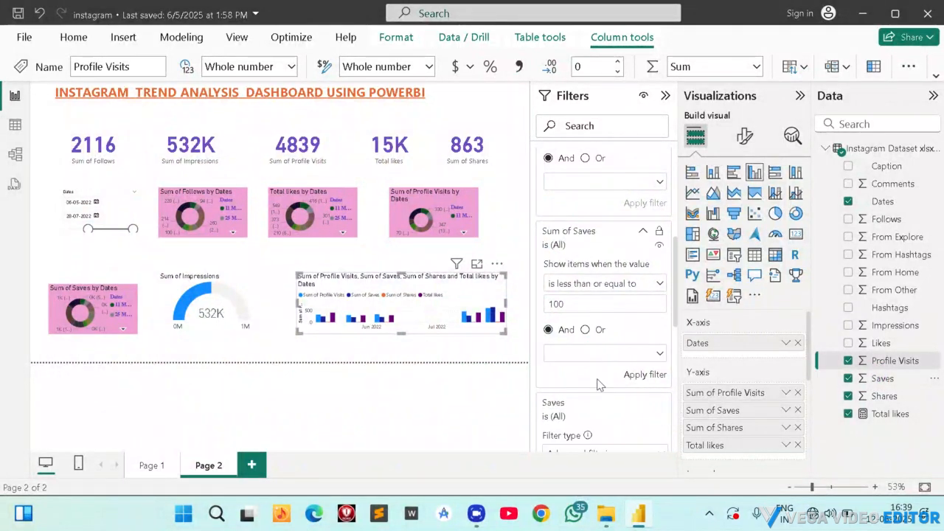
scroll(601, 368, down, 2)
scroll(596, 388, down, 3)
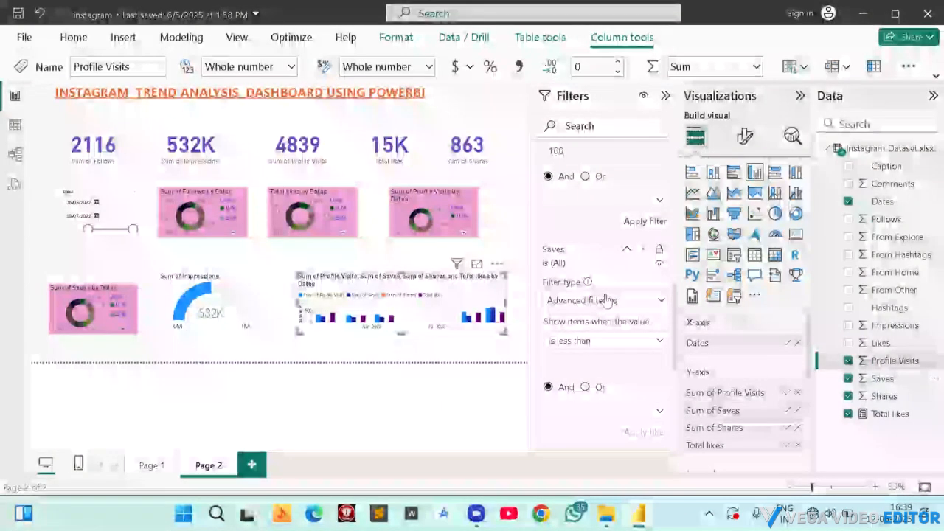
click(604, 299)
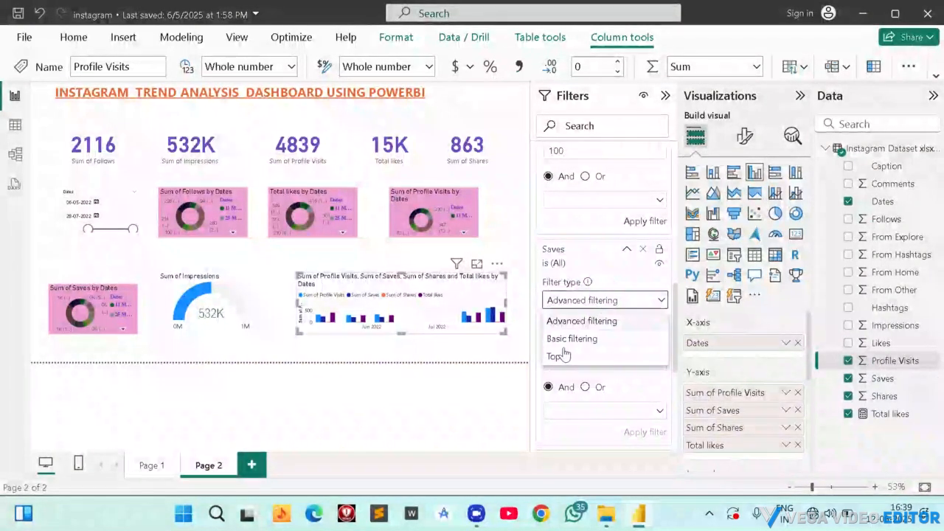
click(562, 354)
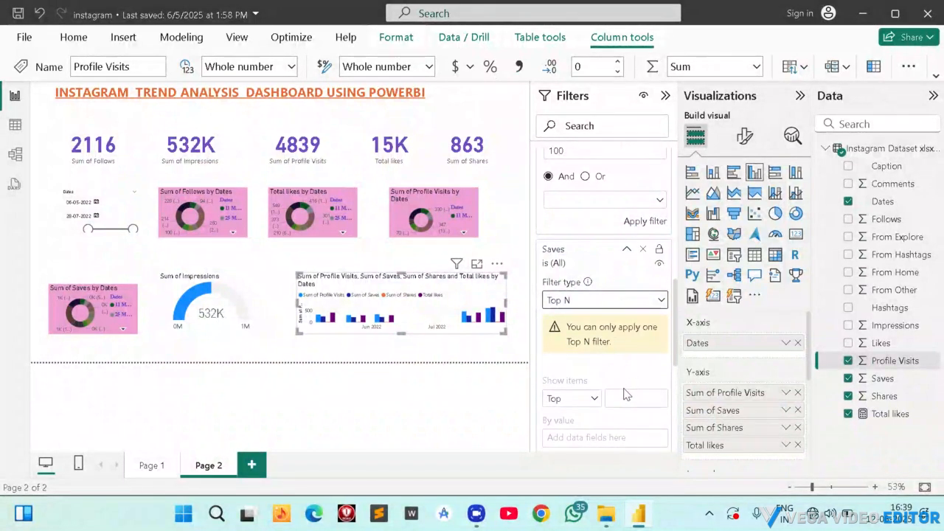
scroll(627, 230, up, 3)
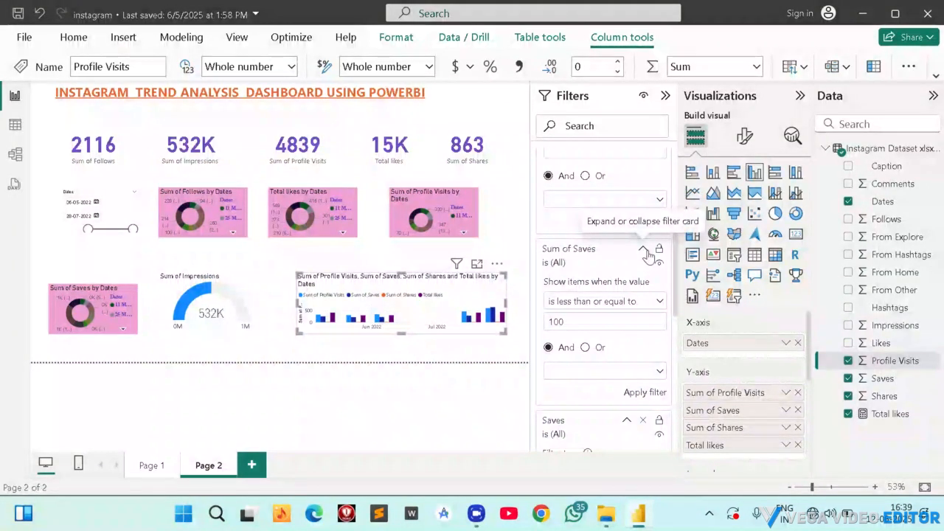
click(645, 251)
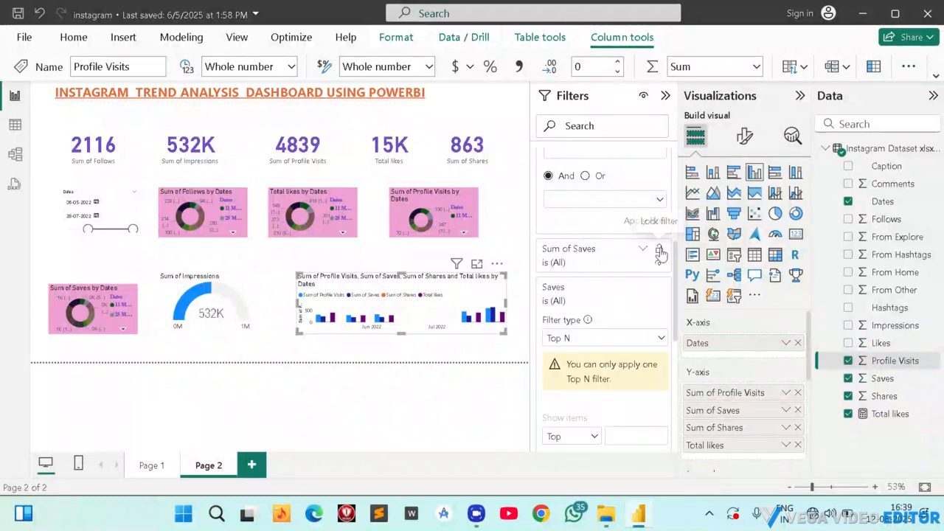
scroll(612, 276, down, 1)
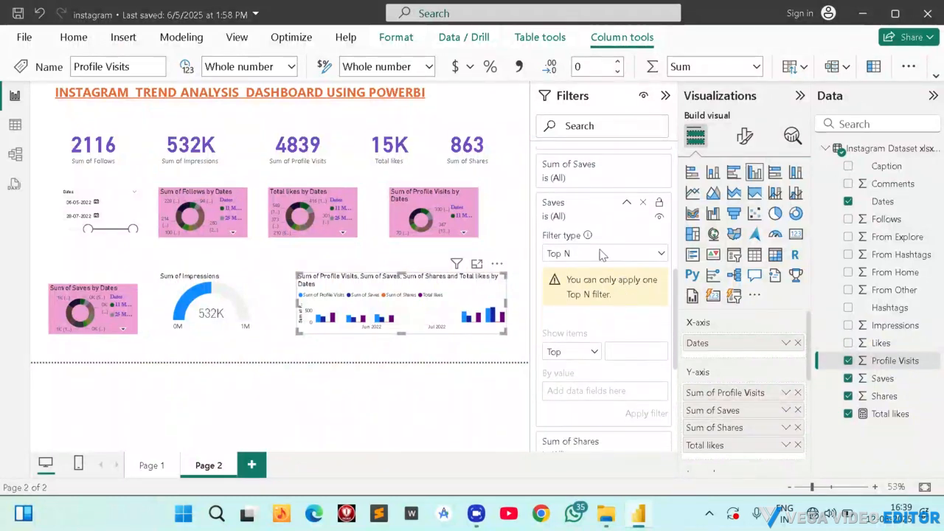
click(628, 344)
click(623, 348)
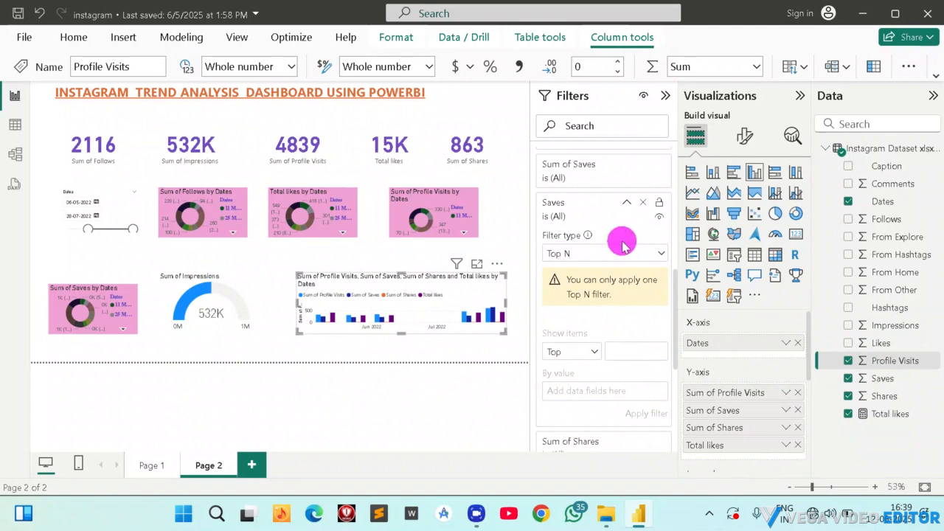
click(643, 202)
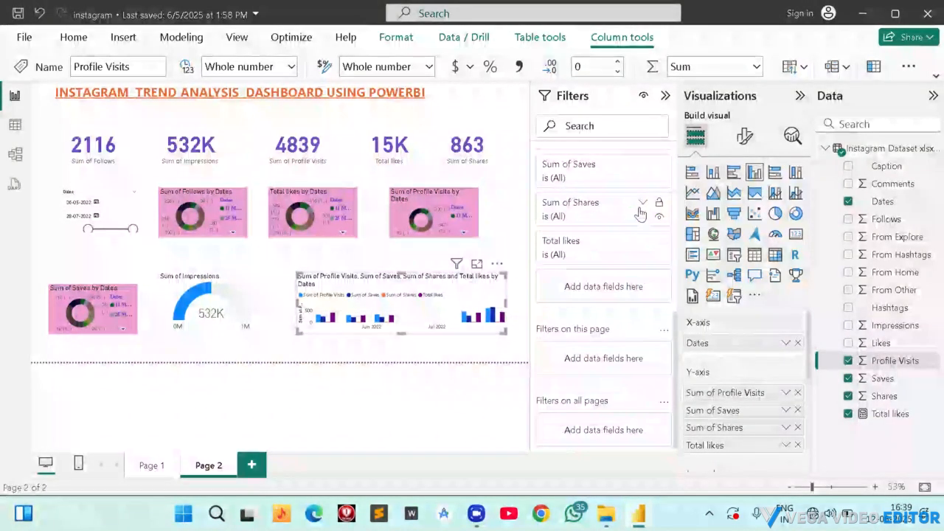
Expand the Sum of Shares filter and change the Sum of Saves filter's comparison to is greater than.
click(631, 213)
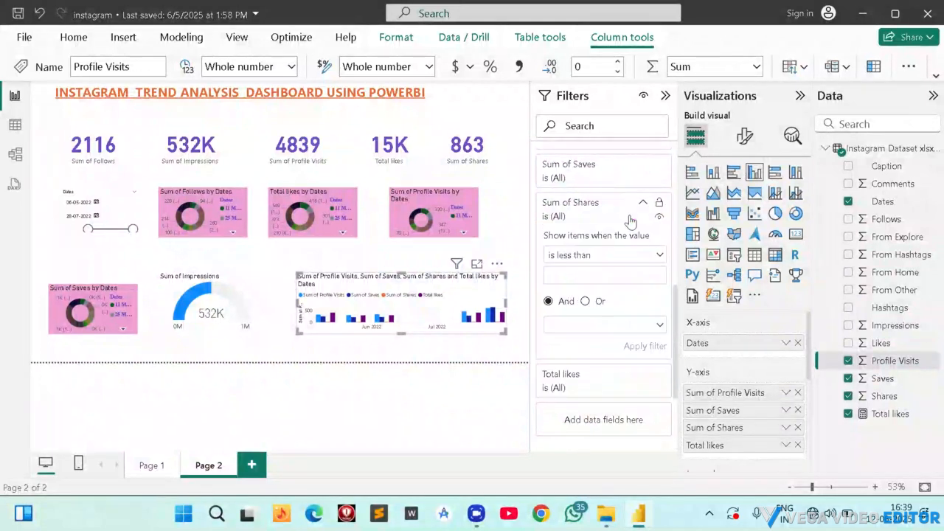
scroll(615, 271, down, 2)
scroll(592, 225, up, 1)
scroll(595, 223, up, 3)
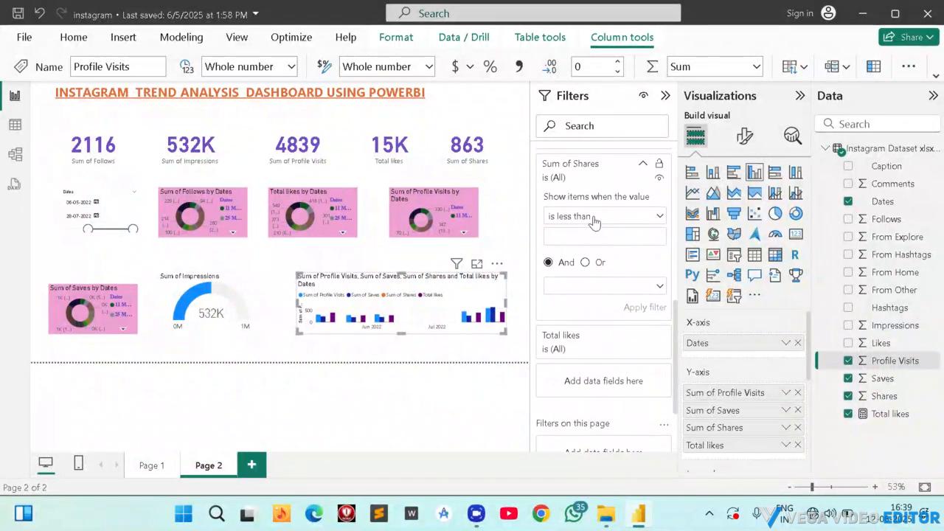
scroll(580, 274, up, 2)
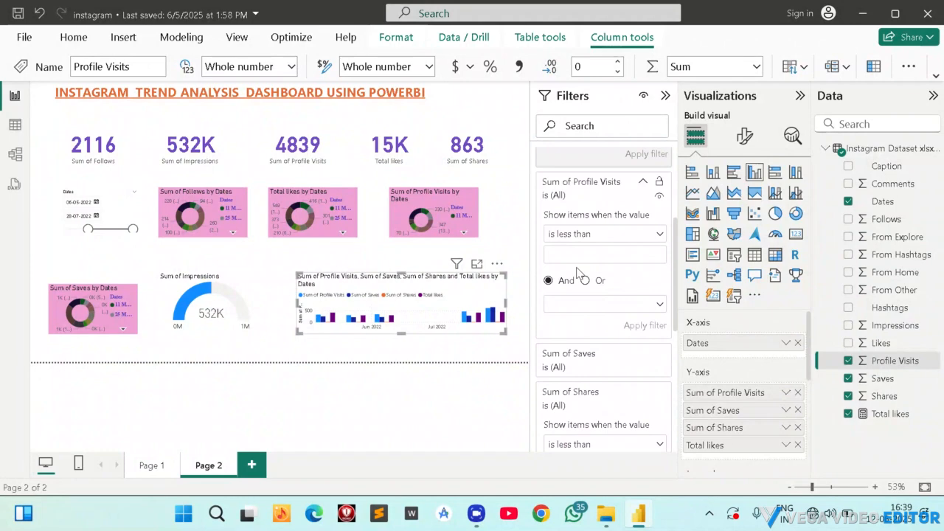
scroll(580, 274, down, 1)
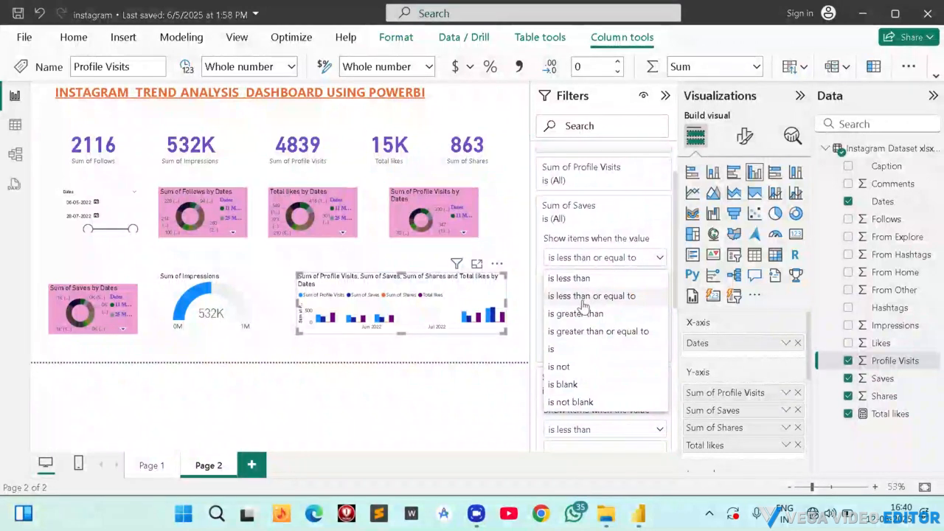
click(576, 314)
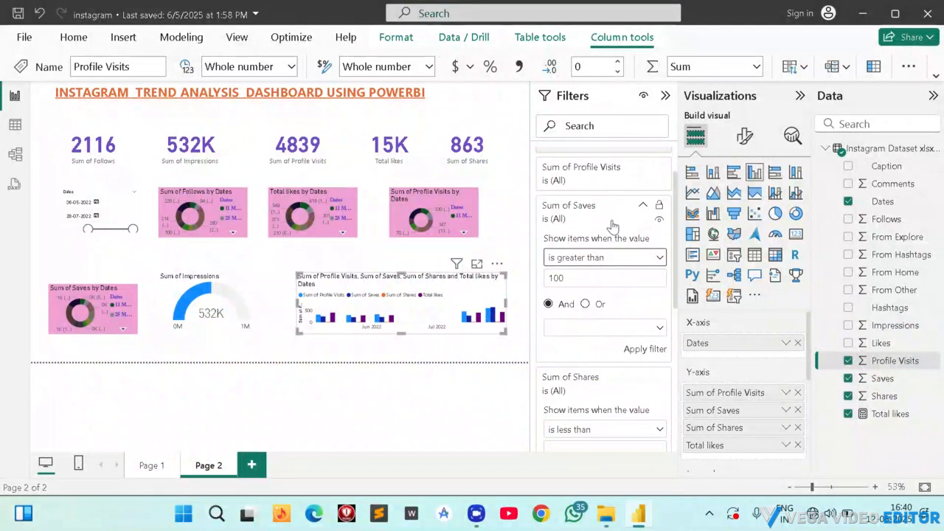
click(581, 328)
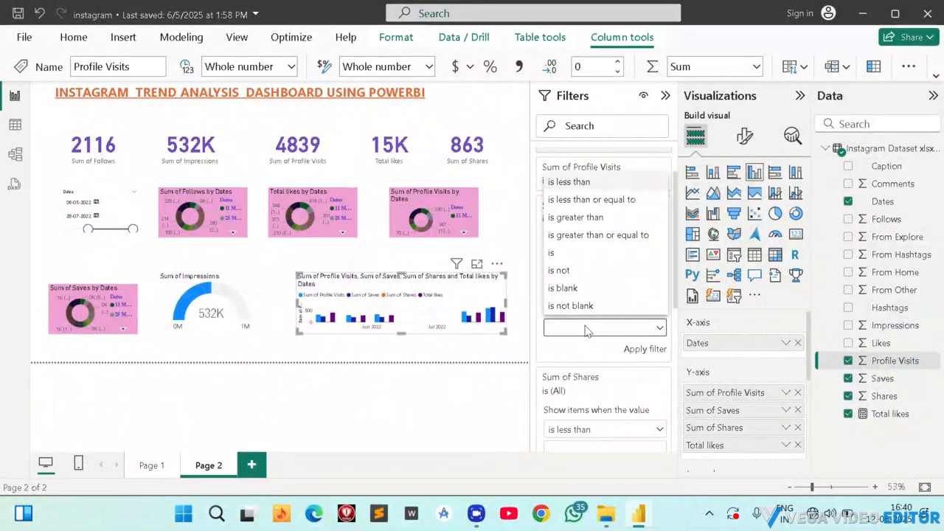
click(584, 346)
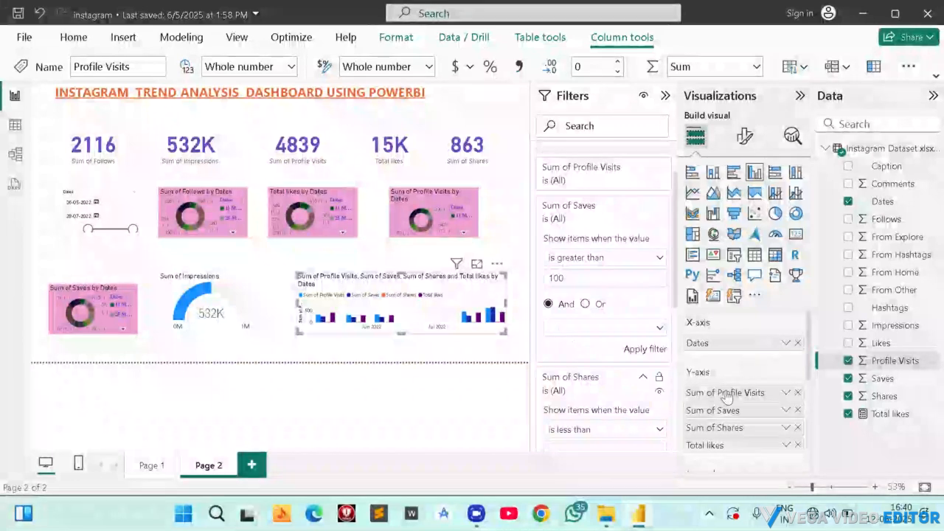
scroll(594, 387, down, 4)
scroll(594, 387, down, 2)
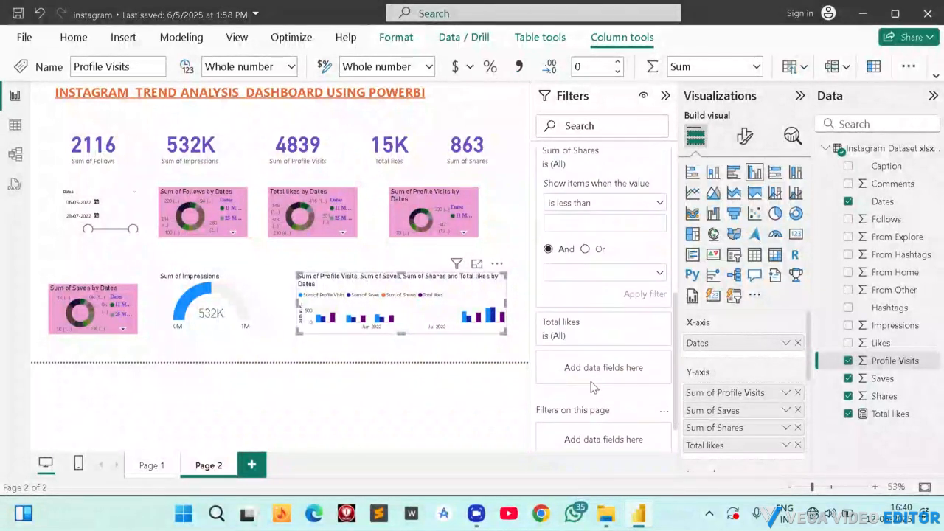
Add Saves as a separate filter on the column chart and try the Top N filter type for it.
scroll(594, 387, up, 3)
drag(878, 376, 609, 242)
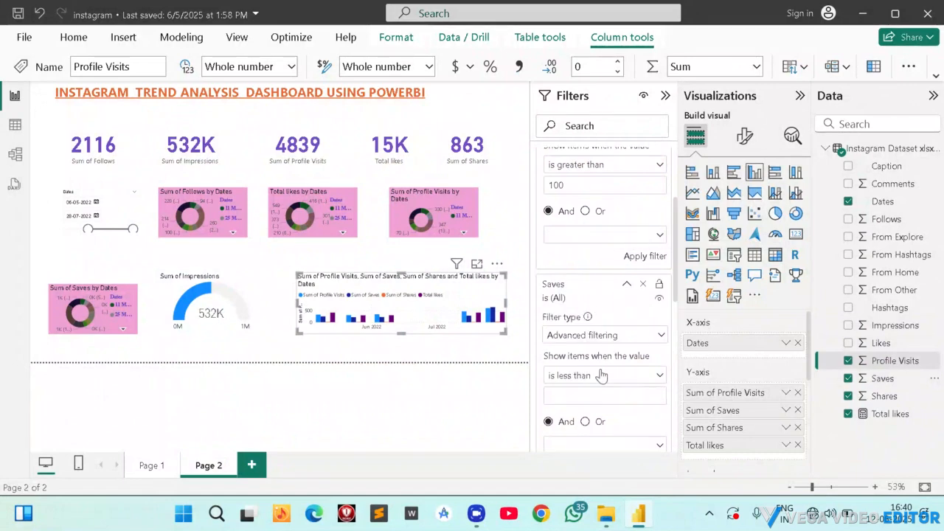
scroll(597, 310, down, 2)
click(589, 278)
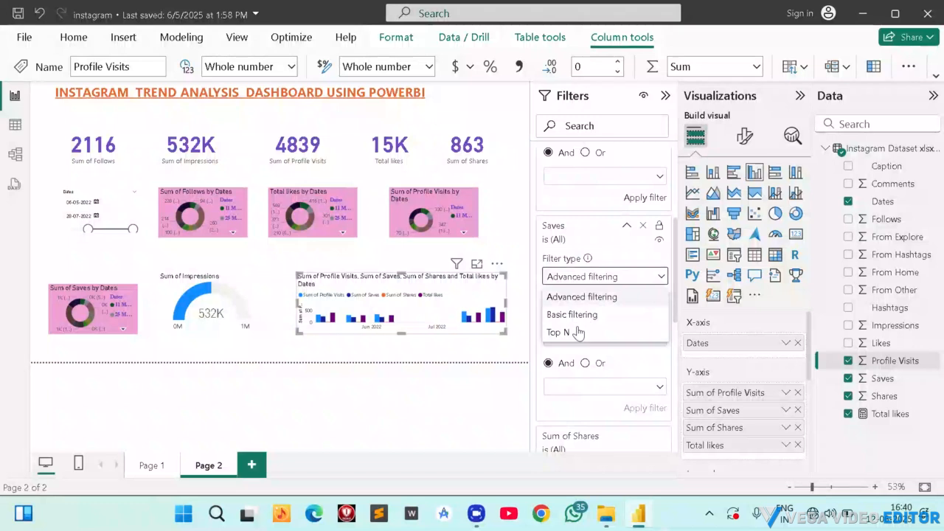
click(572, 331)
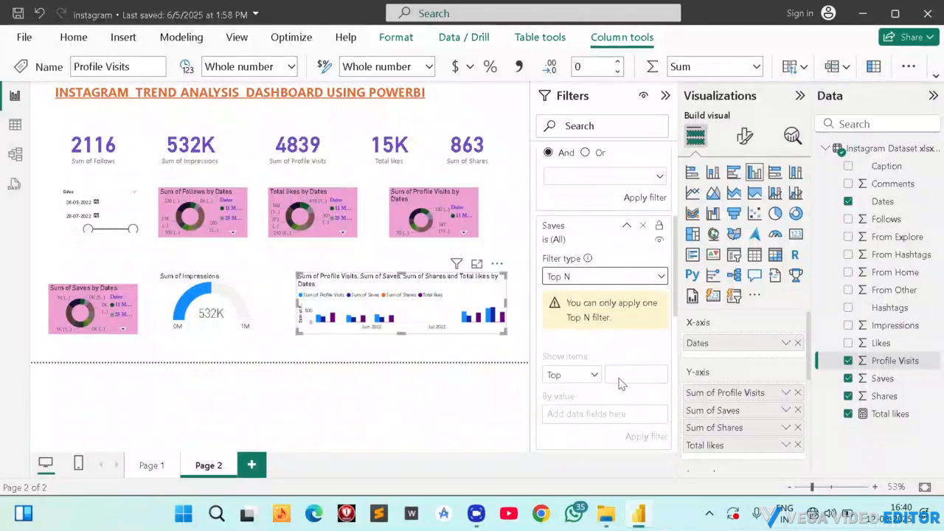
click(621, 375)
click(617, 373)
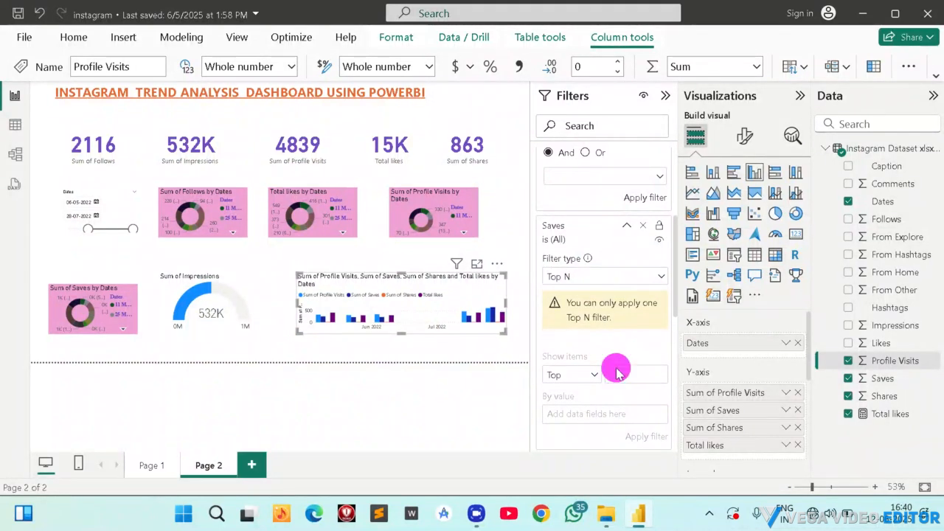
click(632, 309)
mouse_move(632, 306)
mouse_down()
mouse_move(633, 229)
mouse_move(589, 329)
mouse_up()
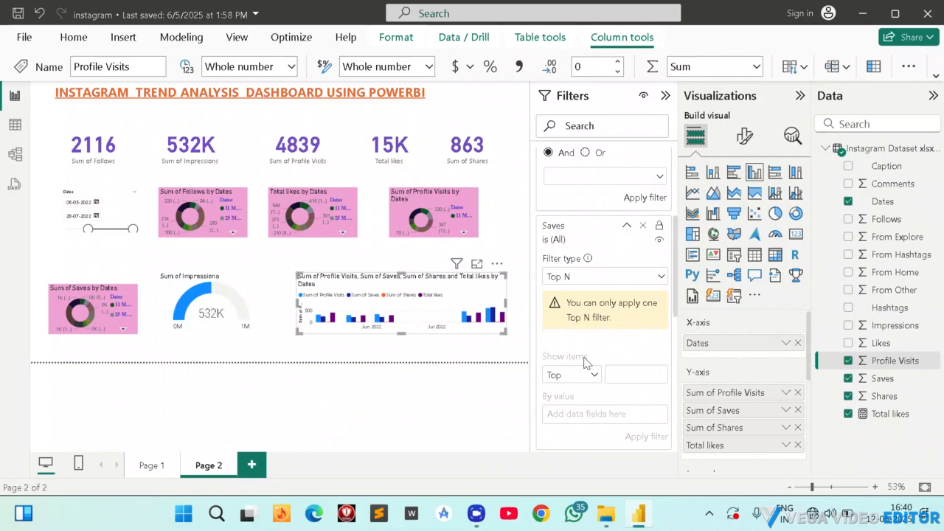
Switch the Saves filter to basic filtering and select the values 40, 42, 45, 46 and 48.
click(585, 277)
click(573, 314)
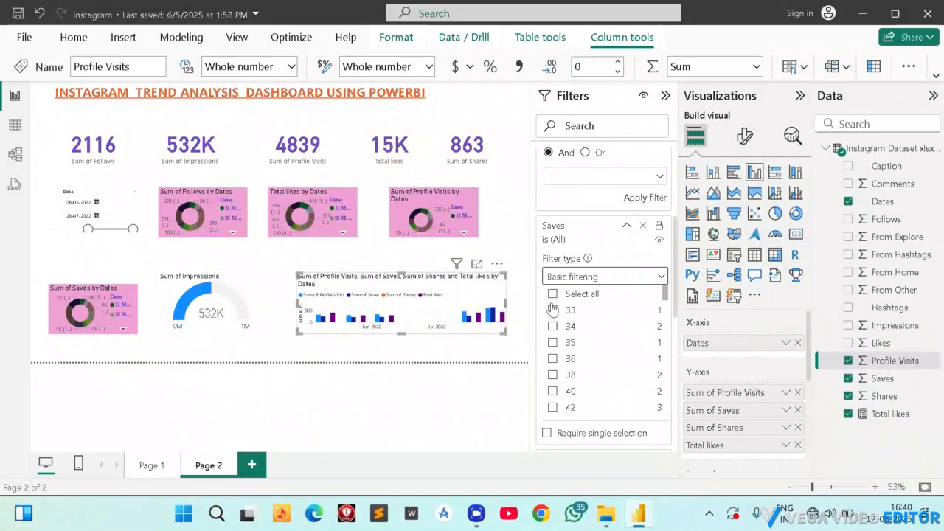
scroll(594, 371, down, 2)
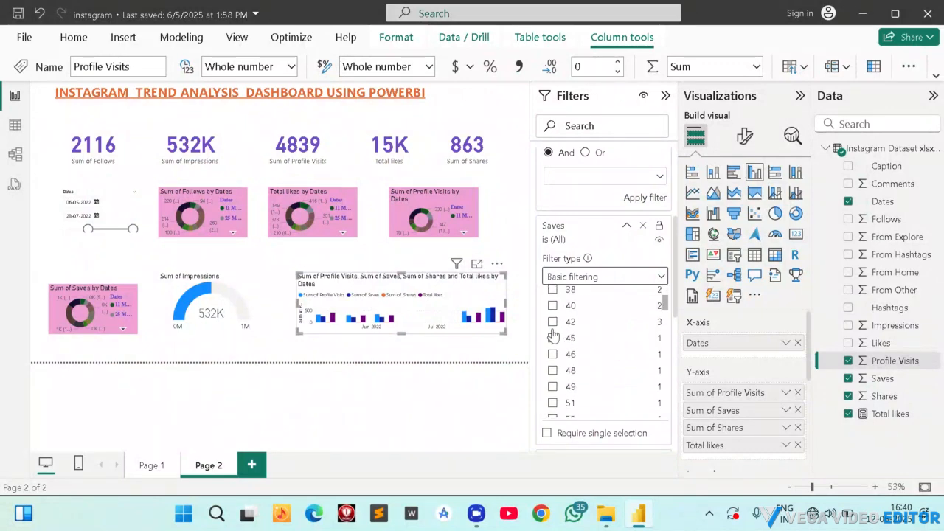
click(552, 306)
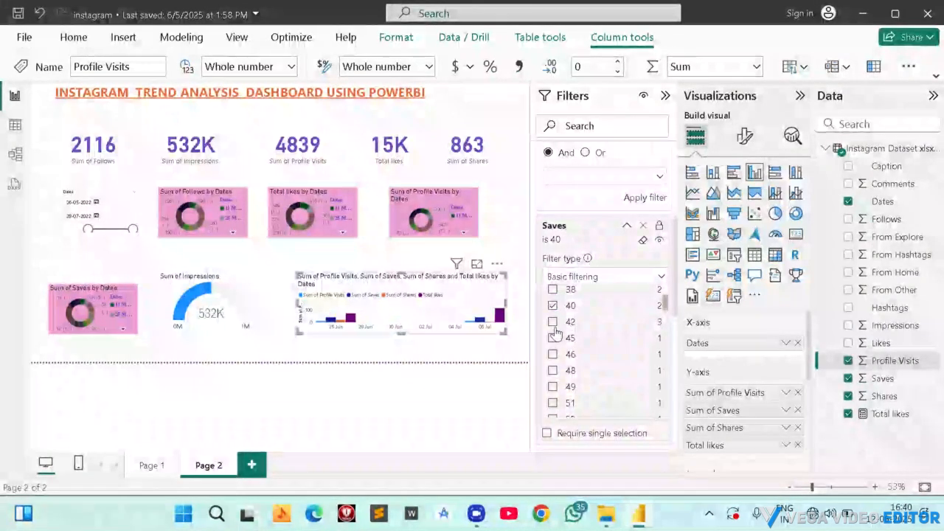
click(552, 322)
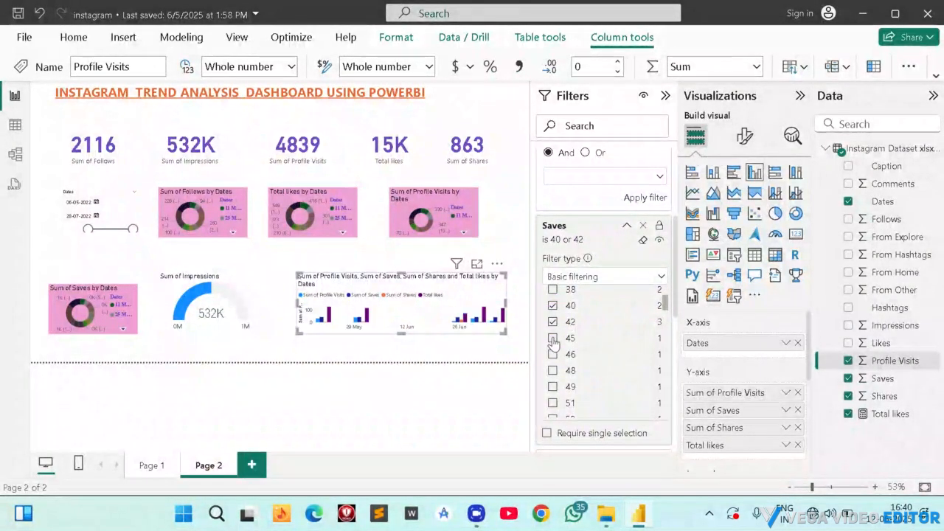
click(552, 338)
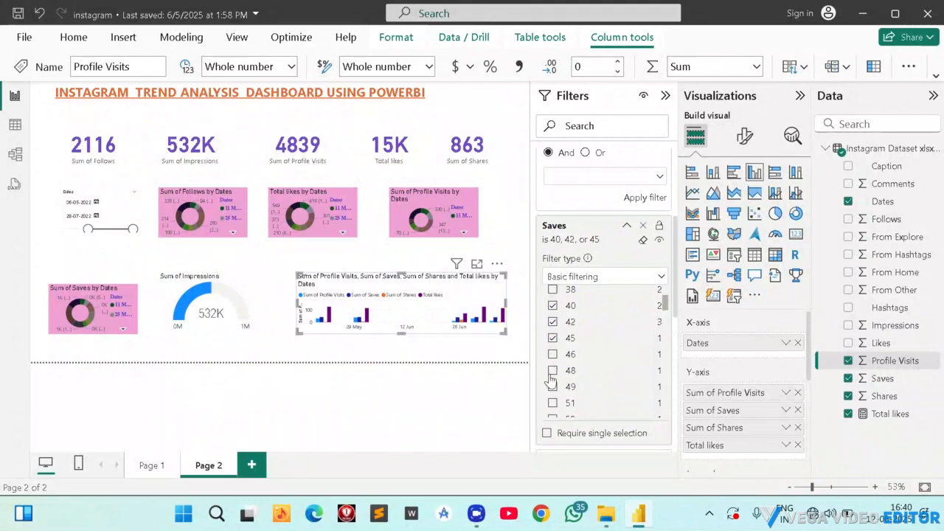
click(553, 371)
click(553, 354)
Add the values 49, 51, 52, 55, 61, 63, 67 and 70 to the Saves filter selection.
scroll(554, 377, down, 3)
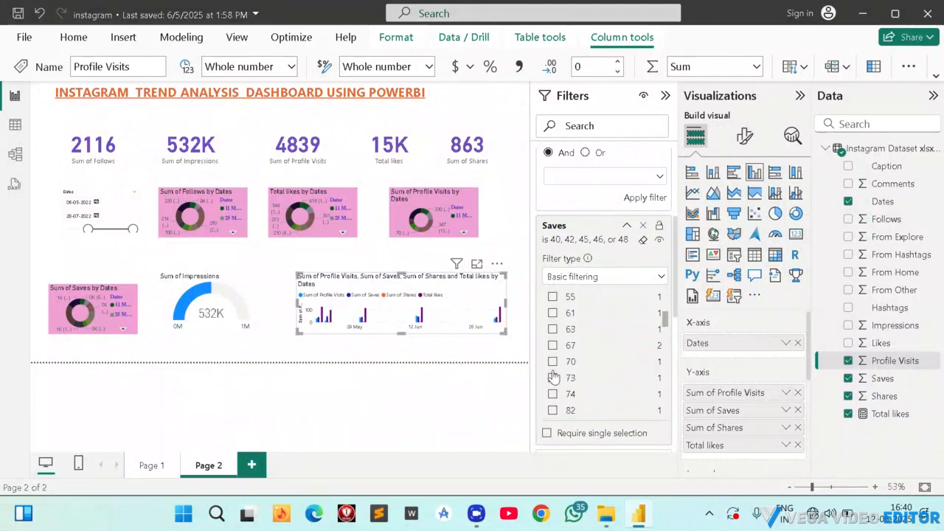
click(554, 313)
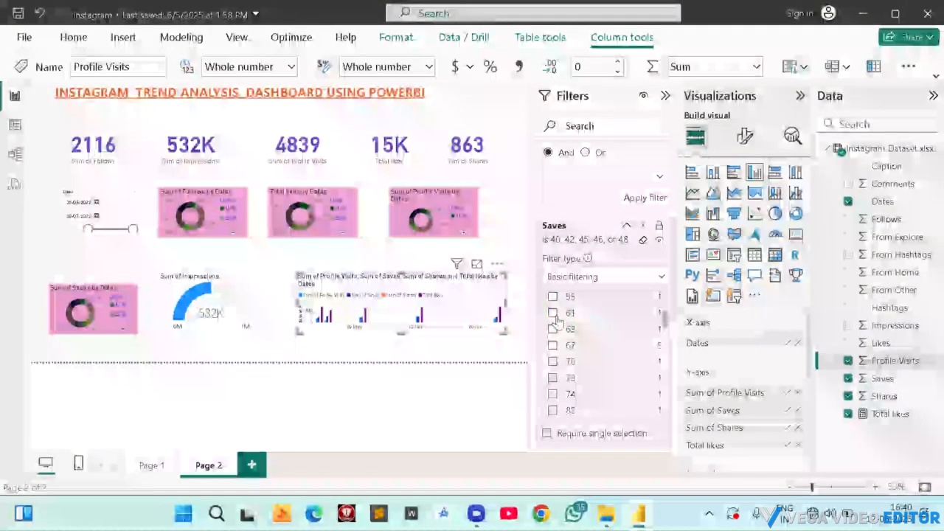
click(552, 361)
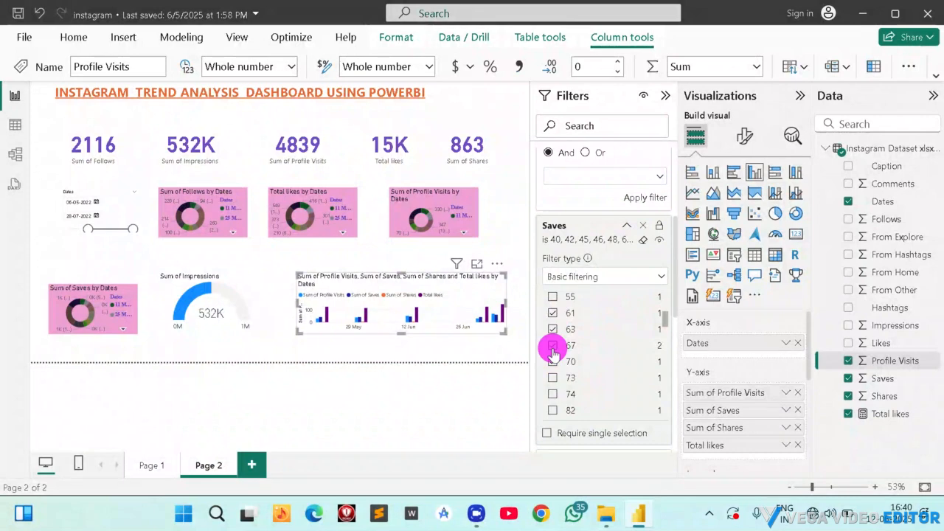
scroll(568, 349, up, 1)
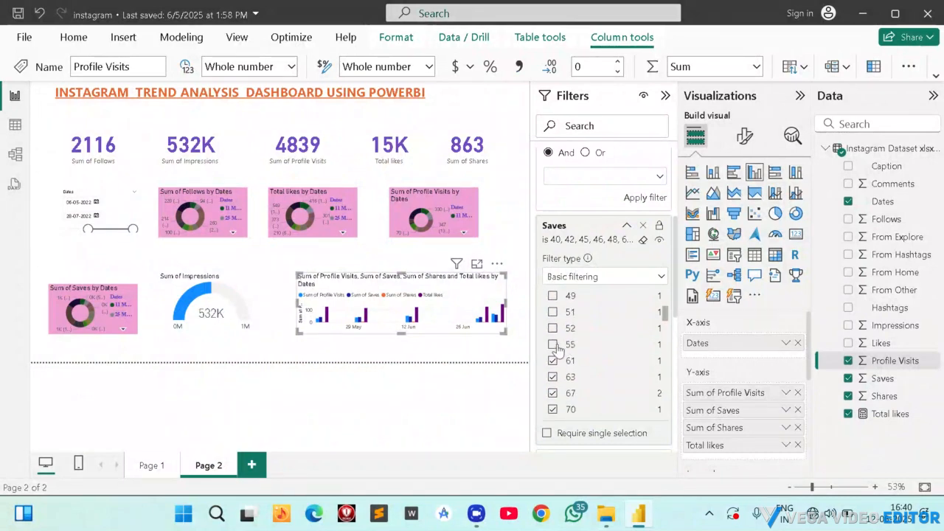
click(553, 344)
click(553, 312)
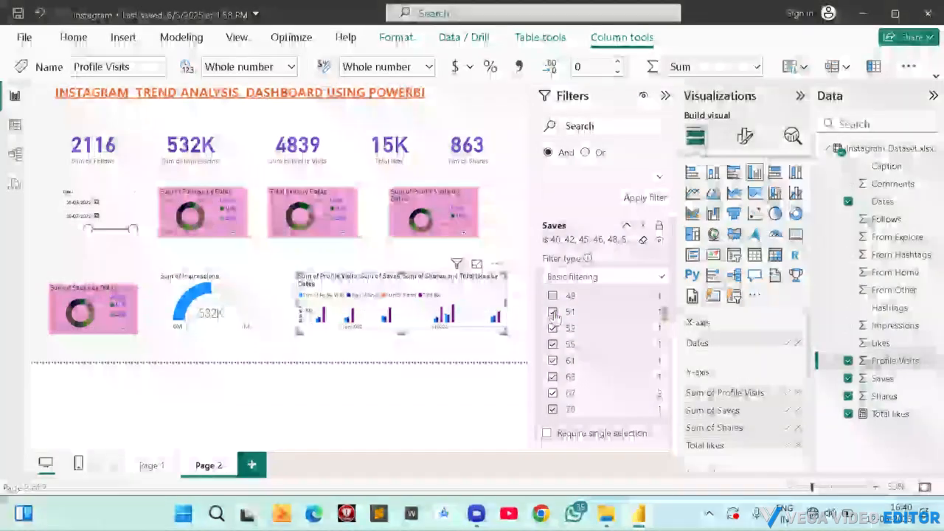
click(553, 298)
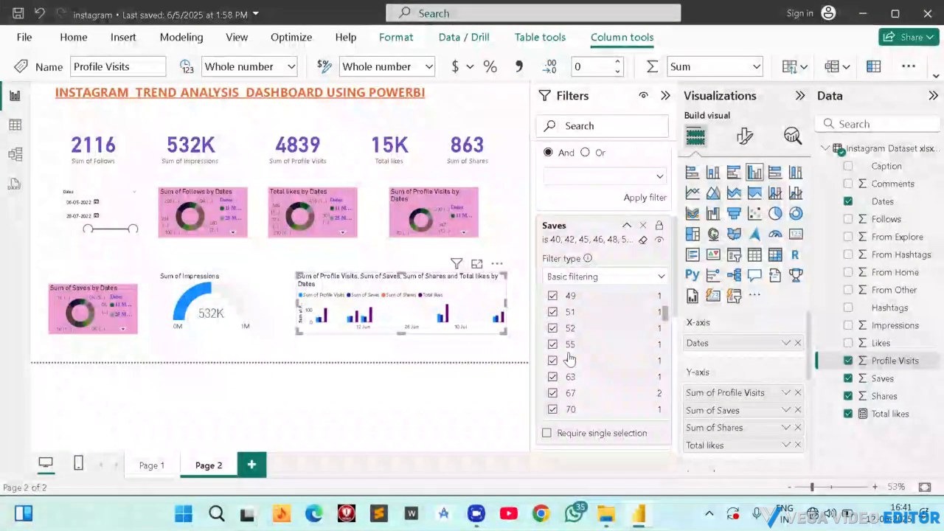
Make the Saves filter require a single selection.
scroll(569, 359, up, 3)
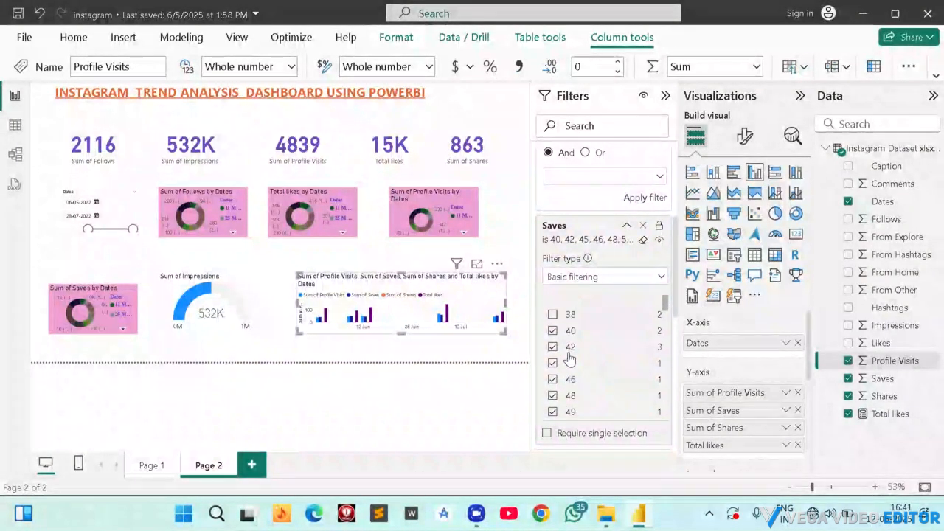
click(546, 433)
click(566, 396)
Set the column chart's Total likes filter condition to is greater than 200.
scroll(590, 337, down, 5)
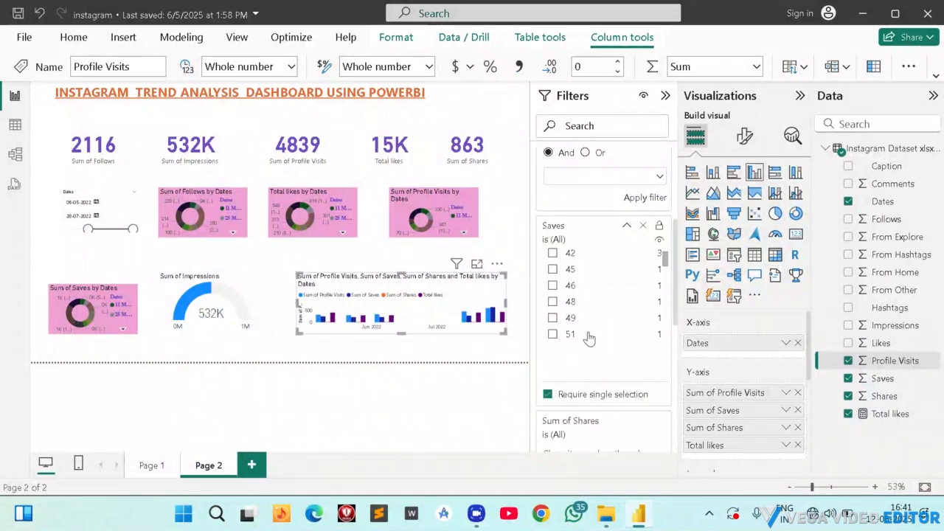
scroll(590, 337, down, 10)
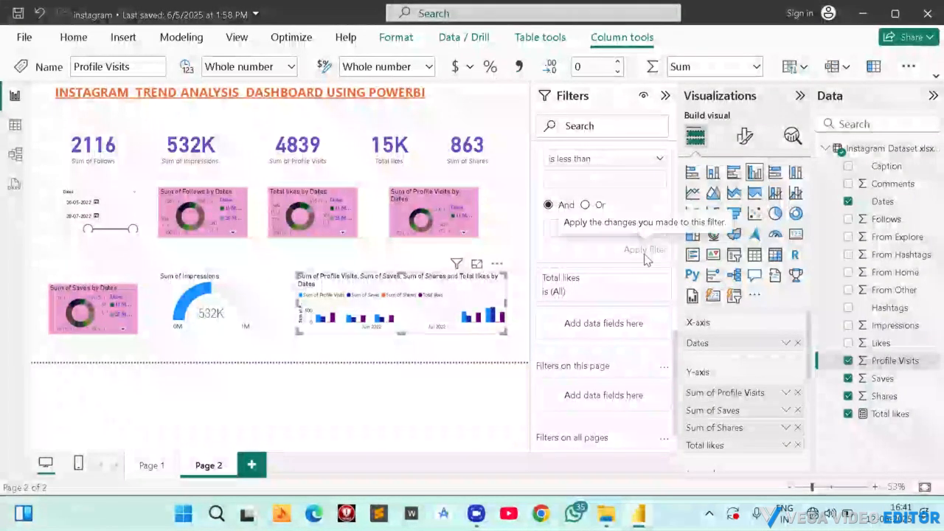
click(624, 294)
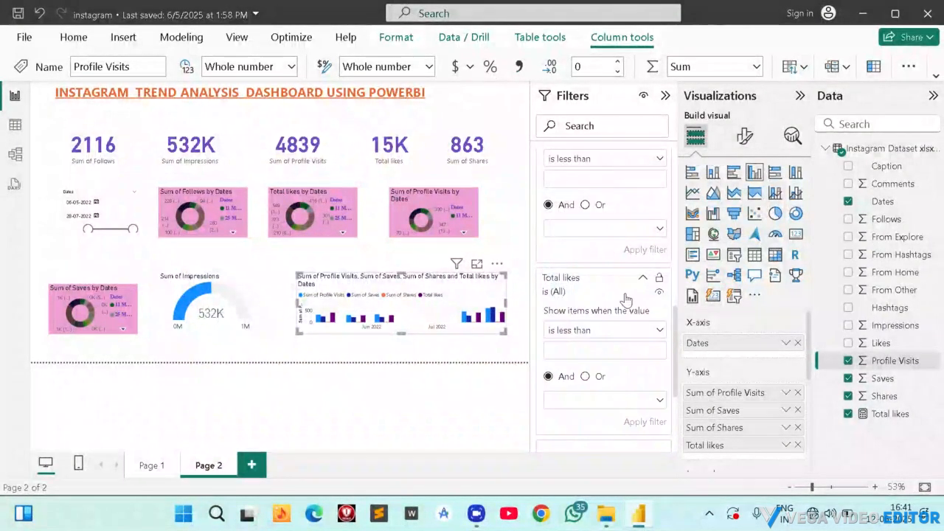
click(593, 332)
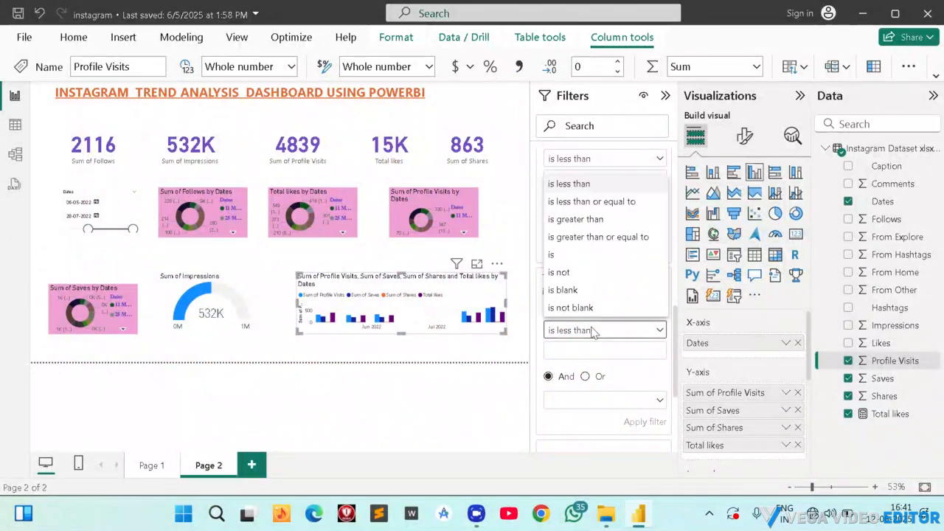
click(580, 220)
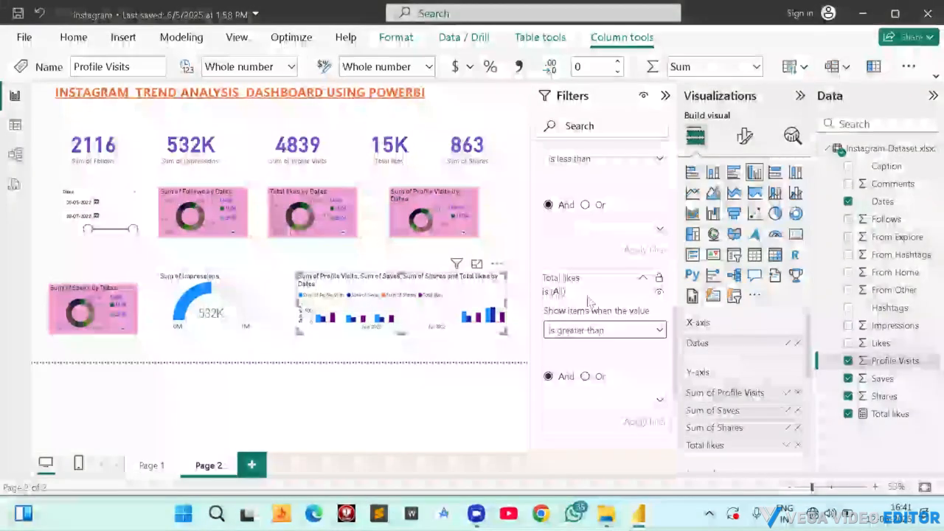
click(580, 349)
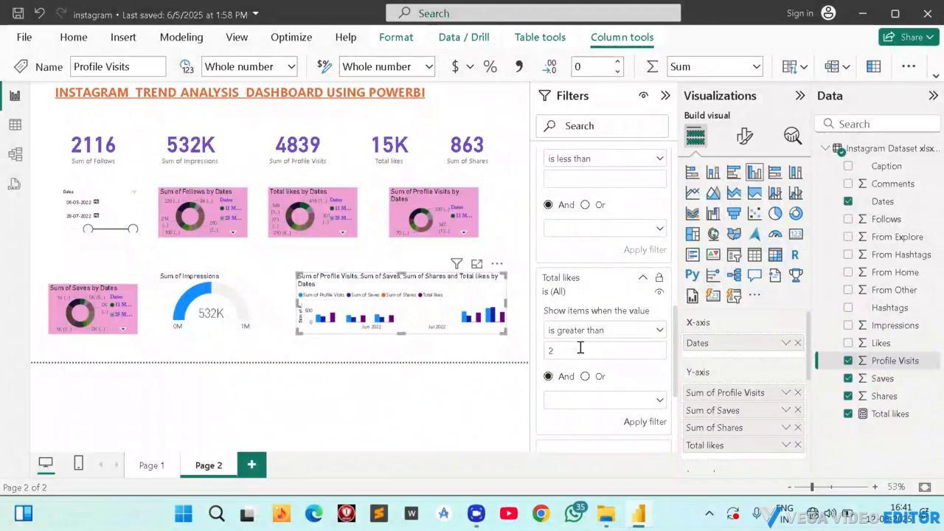
Add a second Total likes filter with the comparison is greater than, and apply the first Total likes filter's condition.
scroll(601, 354, down, 5)
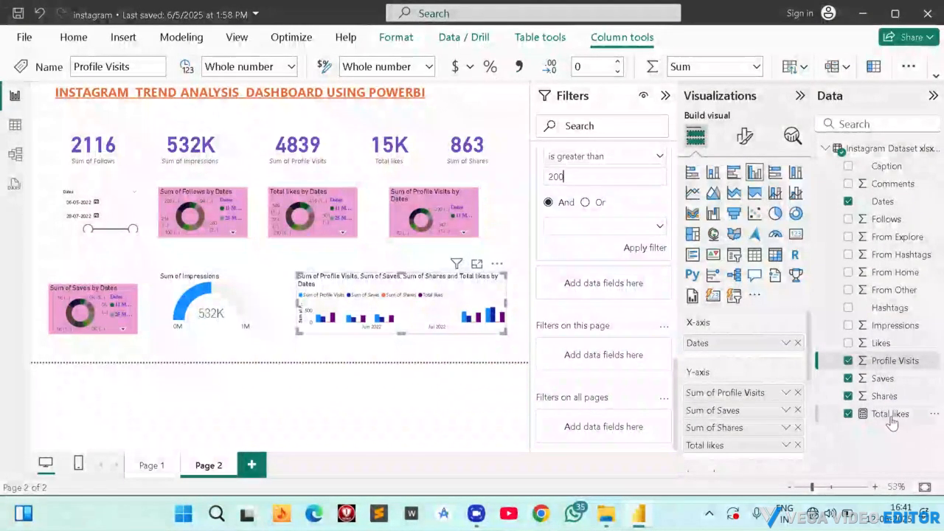
drag(879, 411, 617, 233)
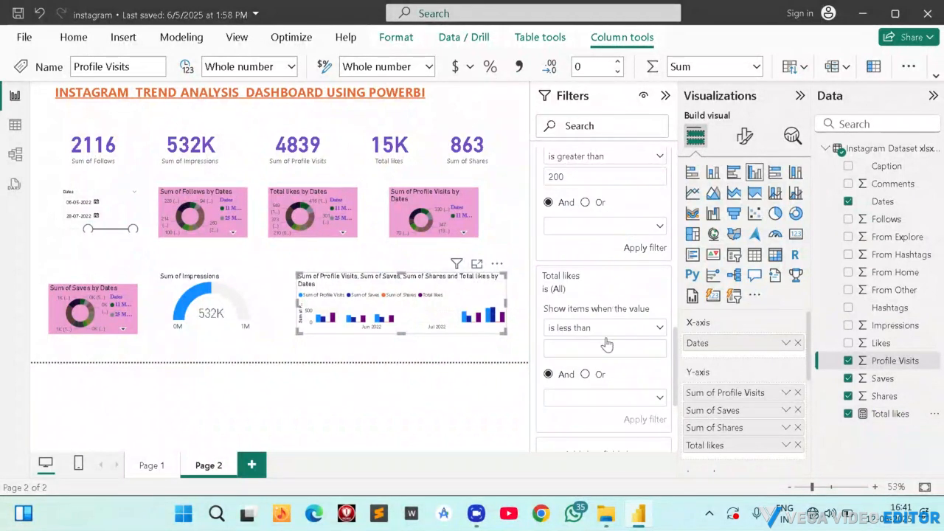
scroll(606, 345, down, 2)
click(596, 267)
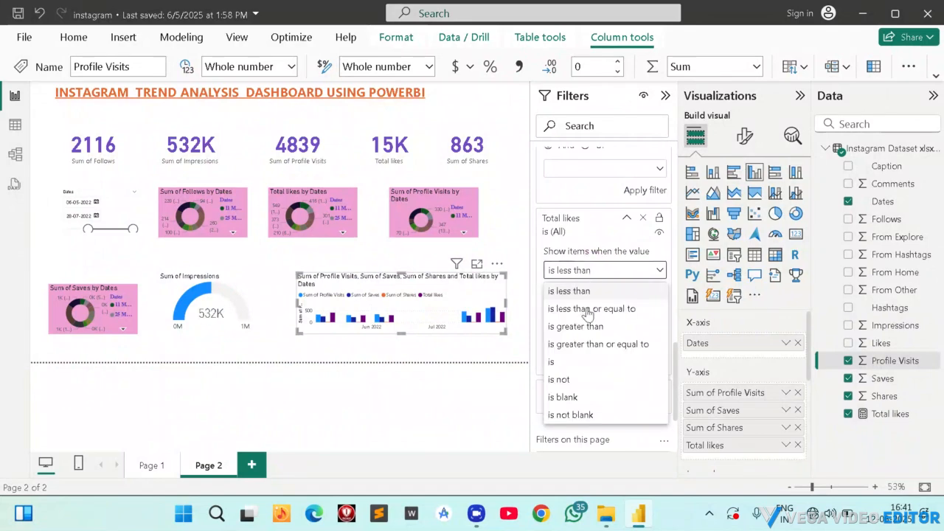
click(579, 327)
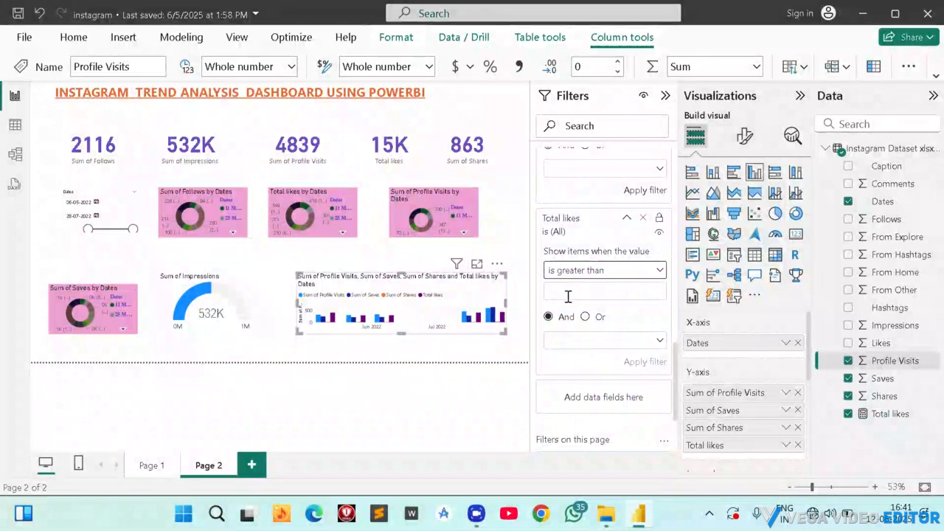
click(639, 191)
Add Shares as a separate filter on the column chart and set its condition to is greater than 100.
scroll(624, 267, down, 5)
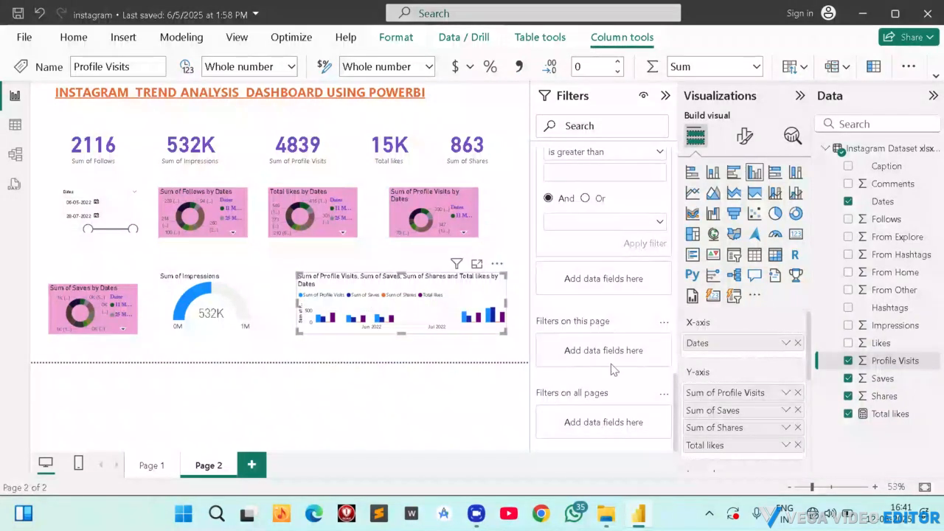
scroll(617, 294, up, 3)
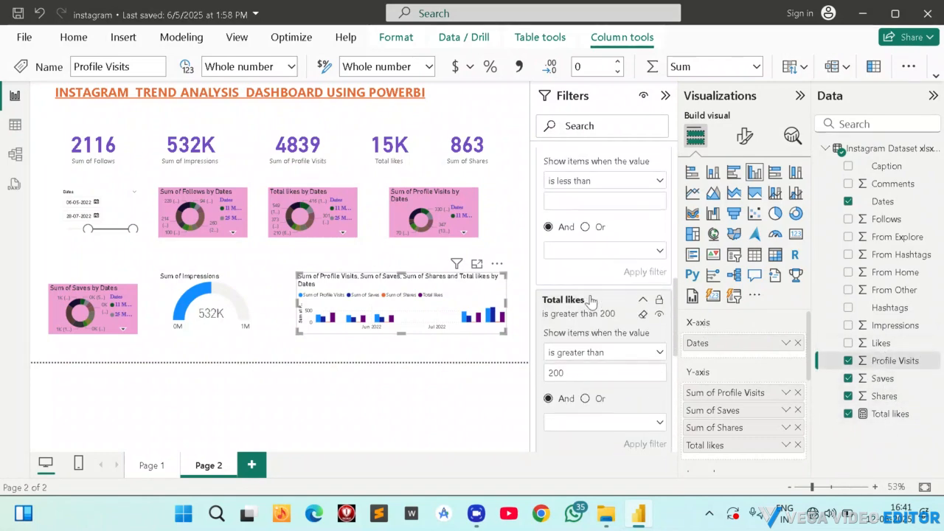
scroll(590, 295, up, 3)
scroll(580, 336, down, 3)
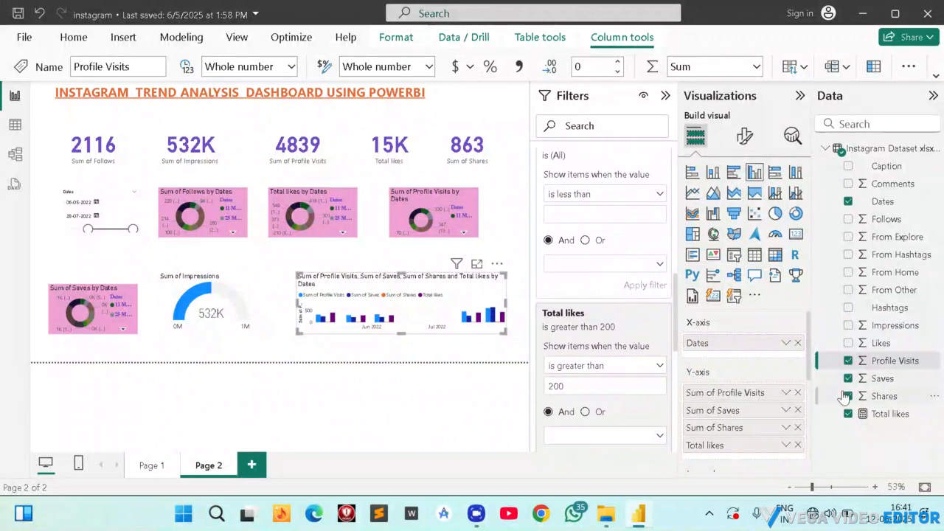
drag(872, 402, 596, 214)
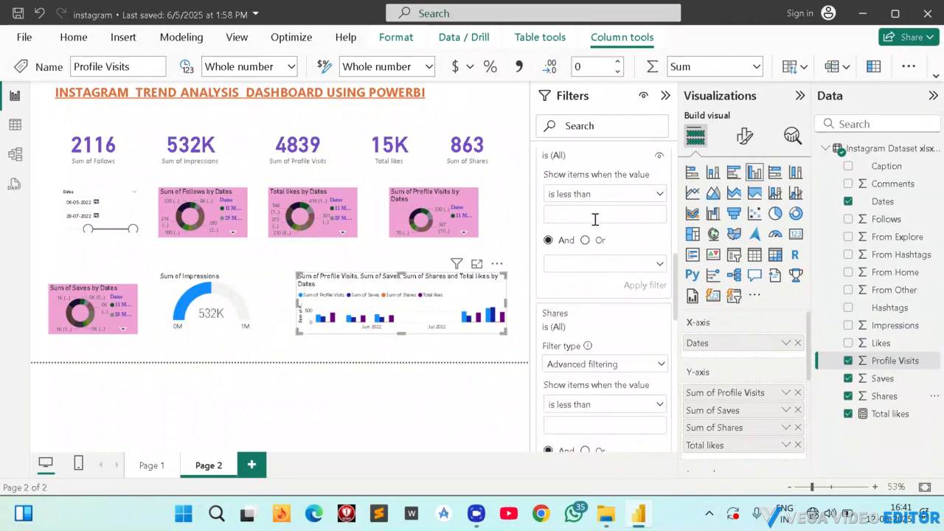
scroll(585, 323, down, 1)
scroll(587, 344, down, 2)
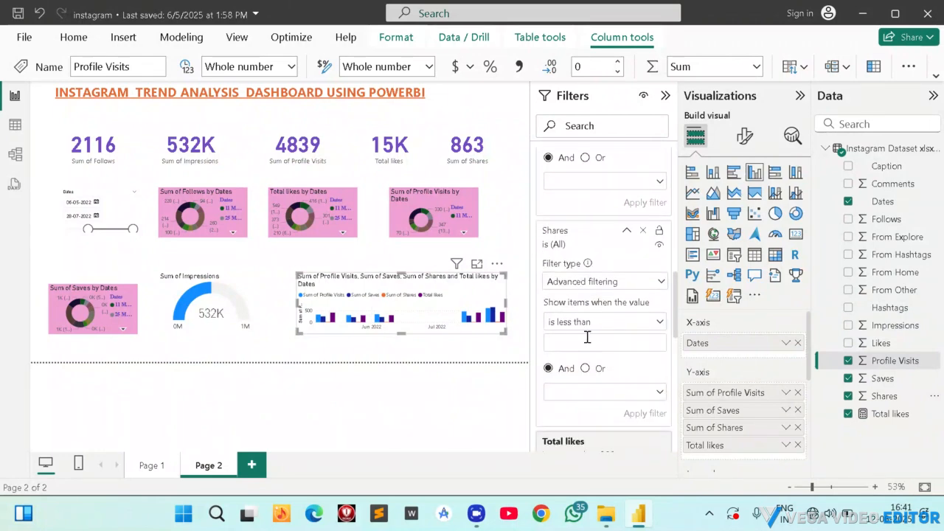
click(594, 324)
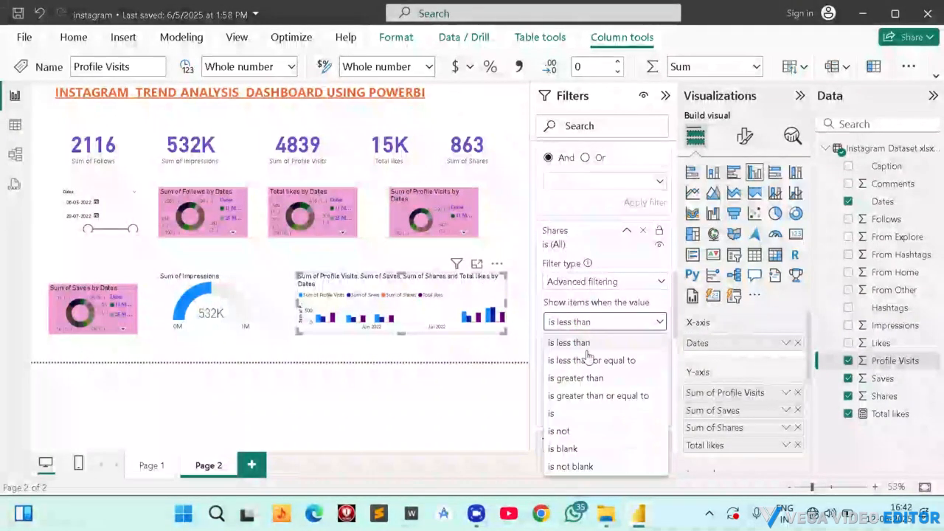
click(579, 379)
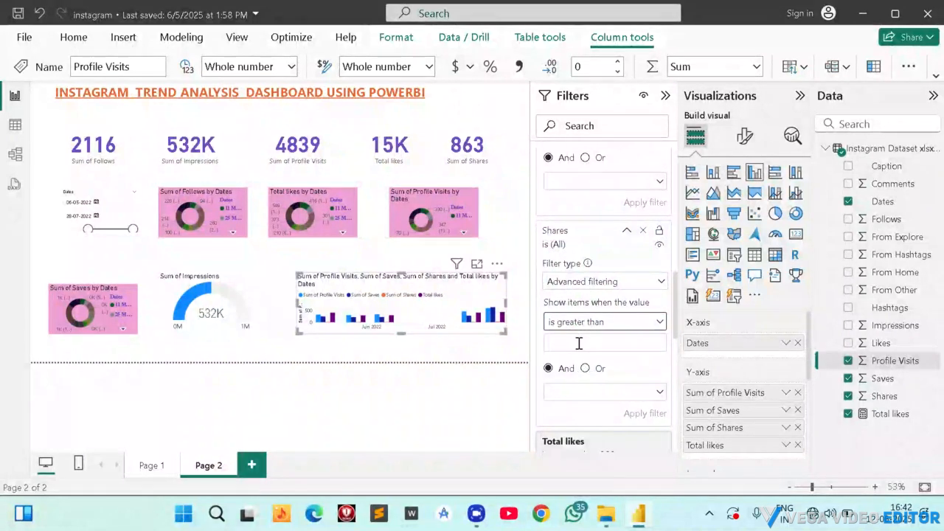
click(572, 342)
text(1)
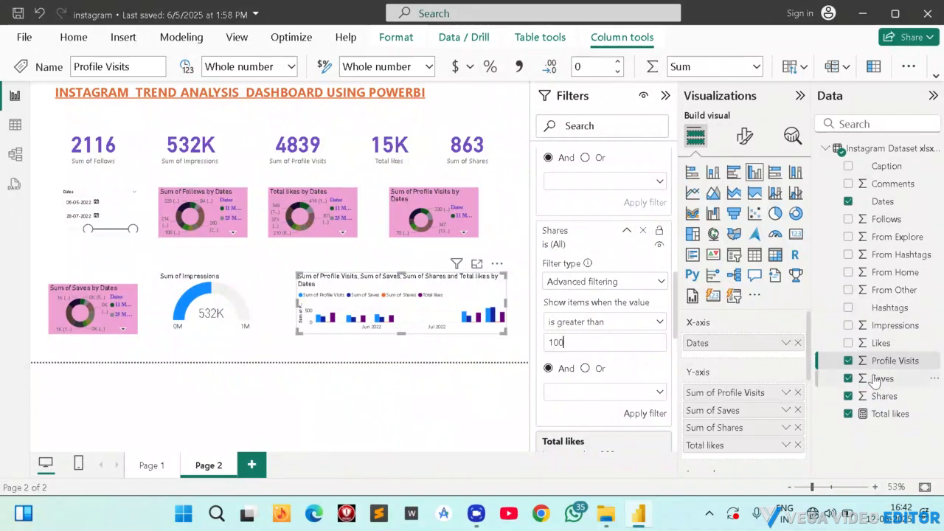
text(00)
Try to filter the column chart to Shares greater than 100, clear that filter, and hide the filter settings.
drag(877, 399, 605, 396)
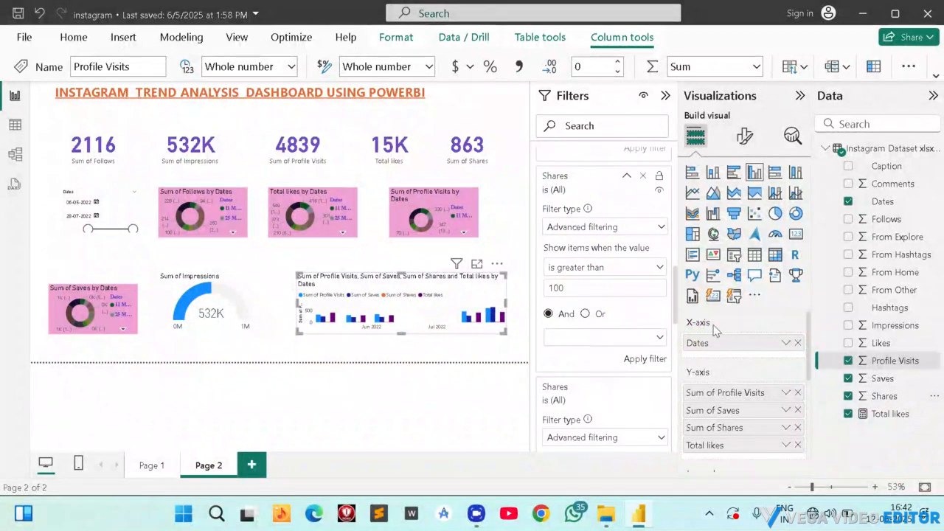
click(630, 368)
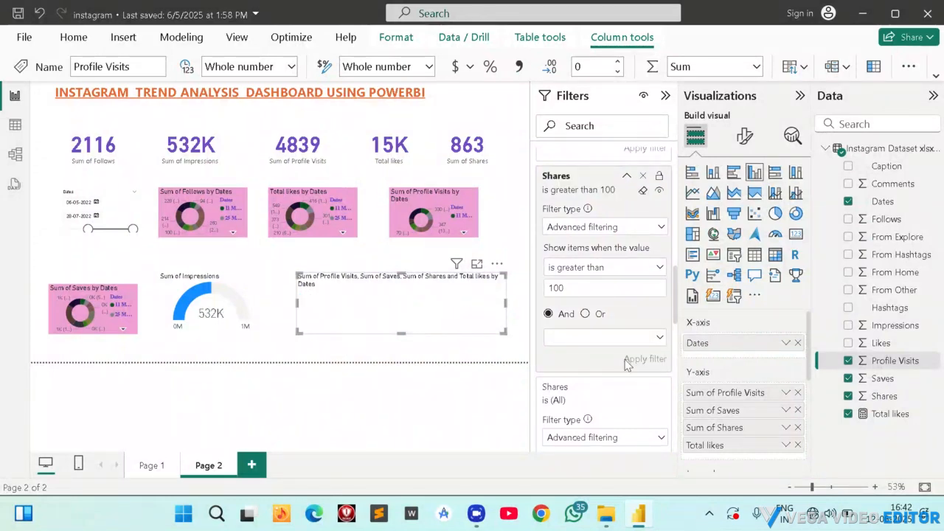
scroll(571, 269, down, 3)
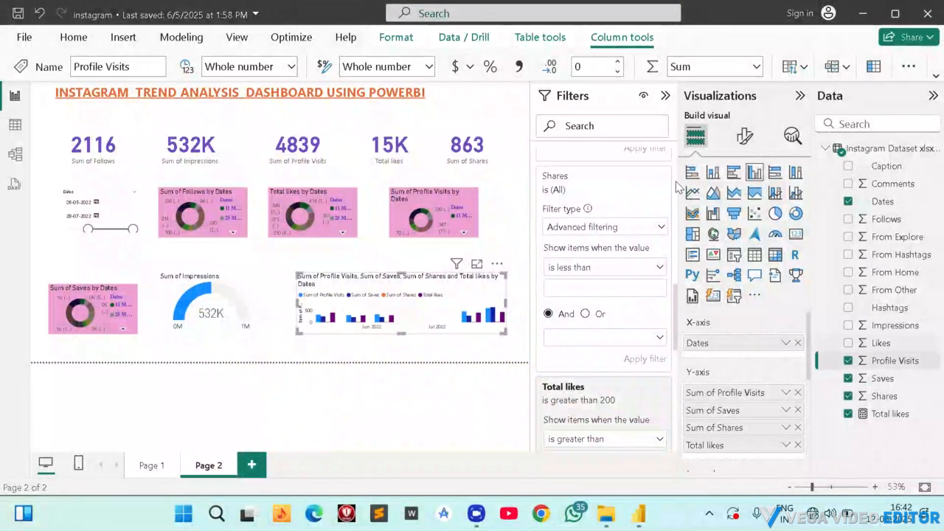
click(665, 95)
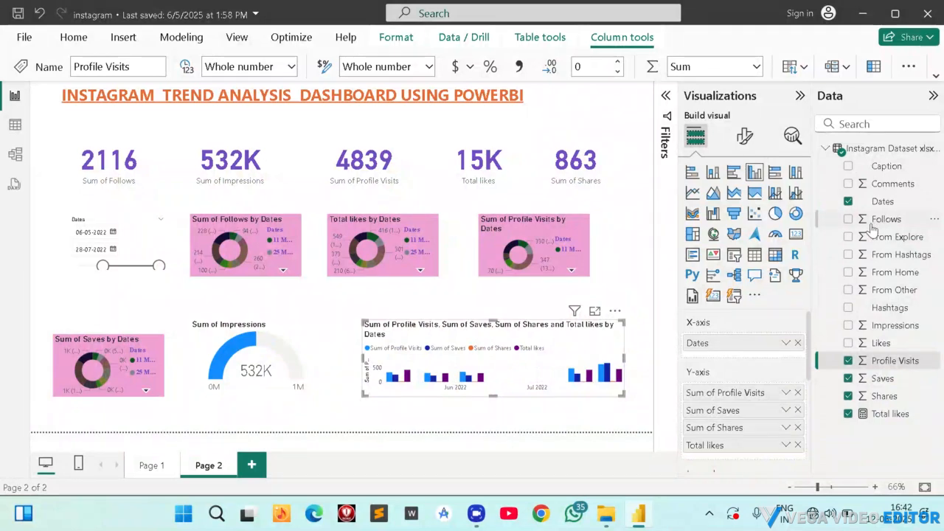
Add Follows to the column chart's values, keep Dates on its axis, and move the chart closer to the gauge.
click(848, 219)
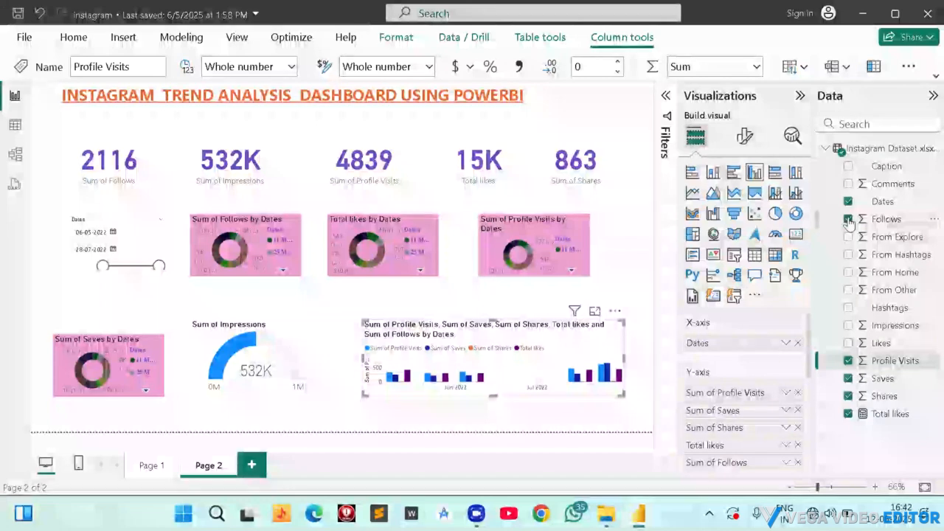
drag(538, 373, 505, 379)
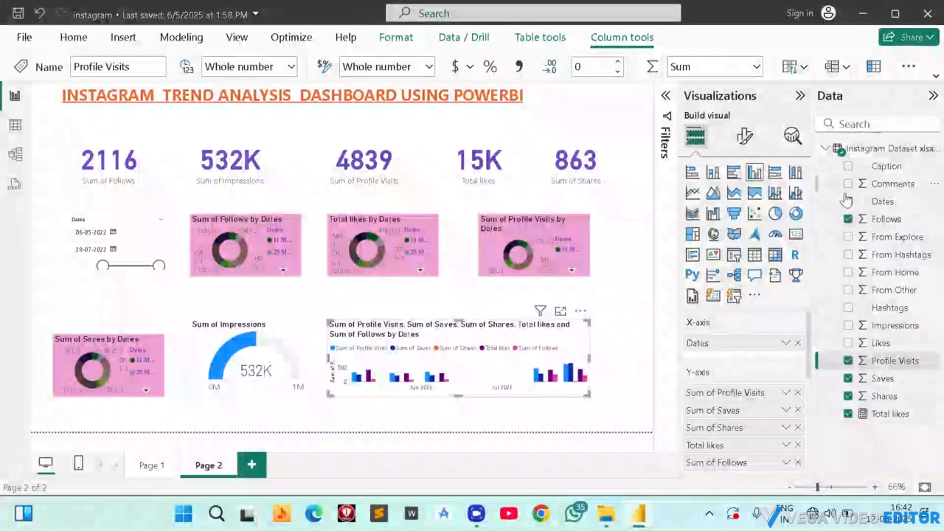
click(848, 202)
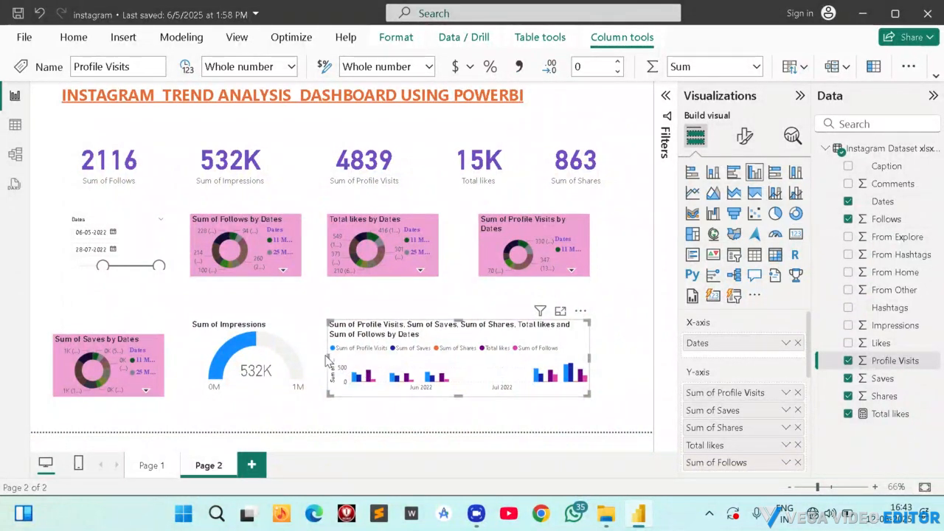
mouse_move(329, 359)
mouse_down()
mouse_move(249, 358)
mouse_move(326, 359)
mouse_up()
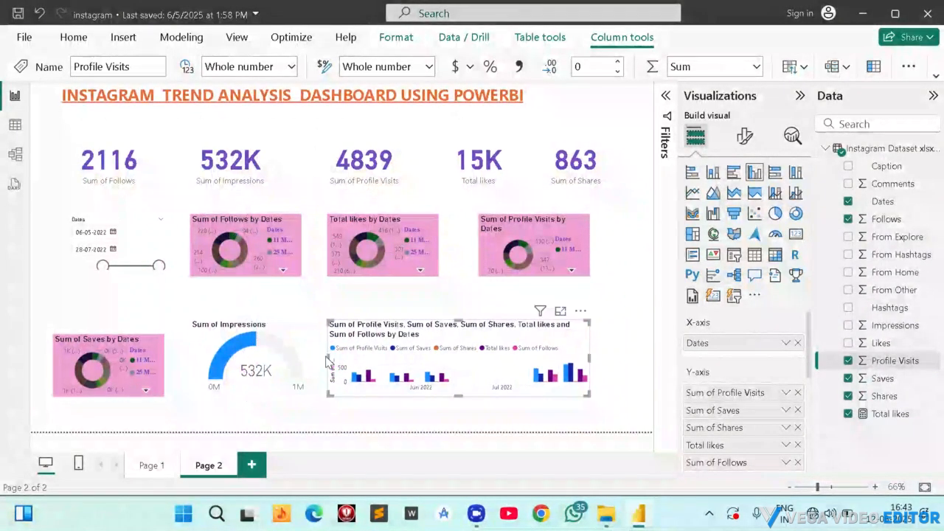
Try the chart as 100% stacked bar, 100% stacked column, line, area, stacked area and 100% stacked area.
click(774, 174)
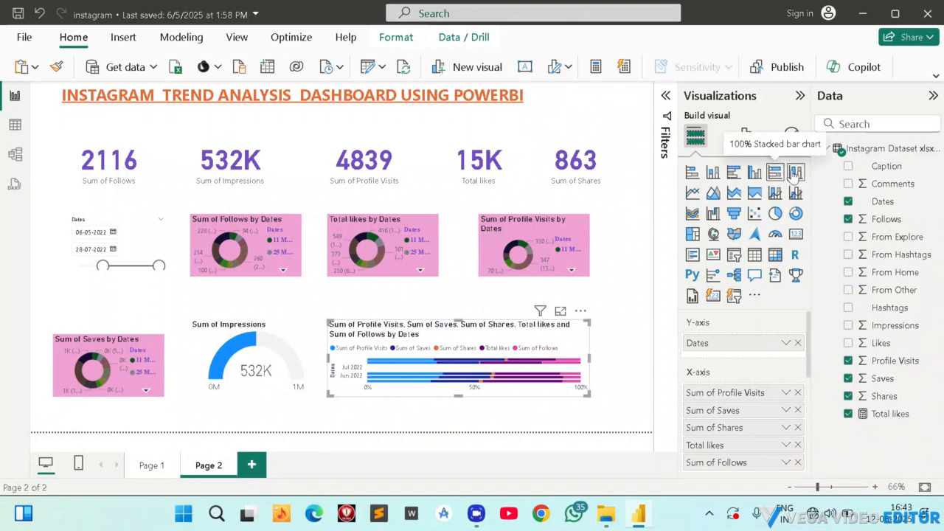
click(794, 174)
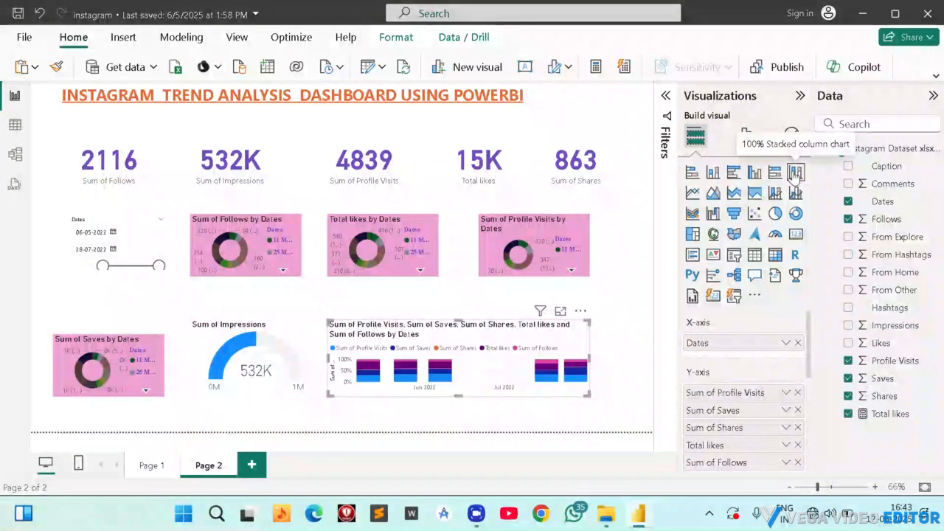
click(692, 194)
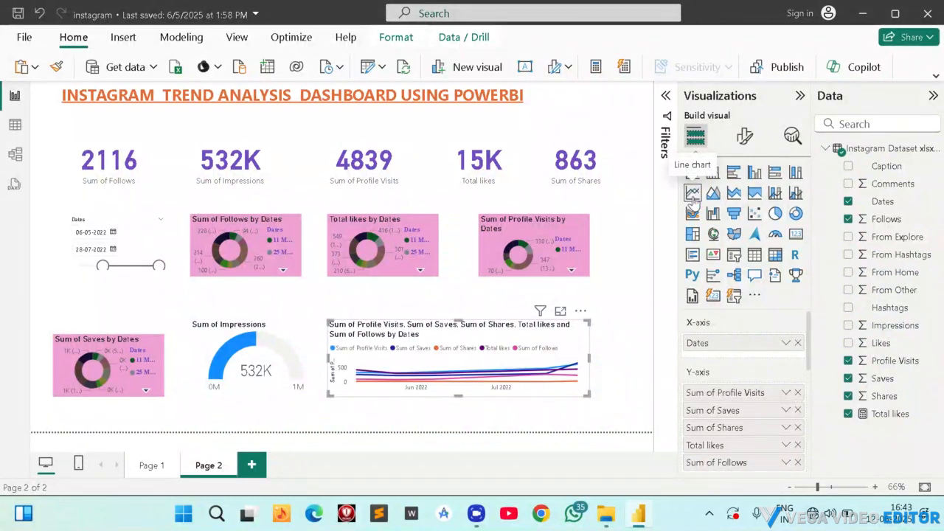
click(713, 197)
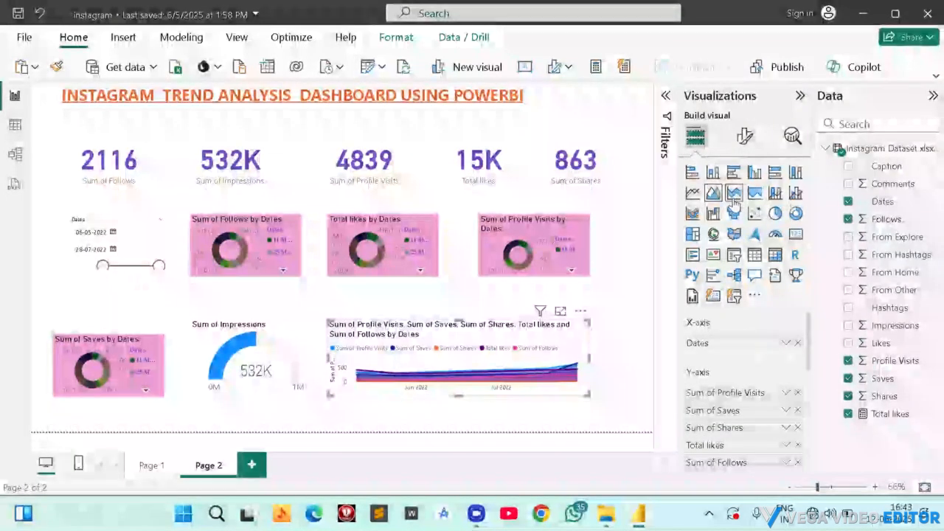
click(733, 196)
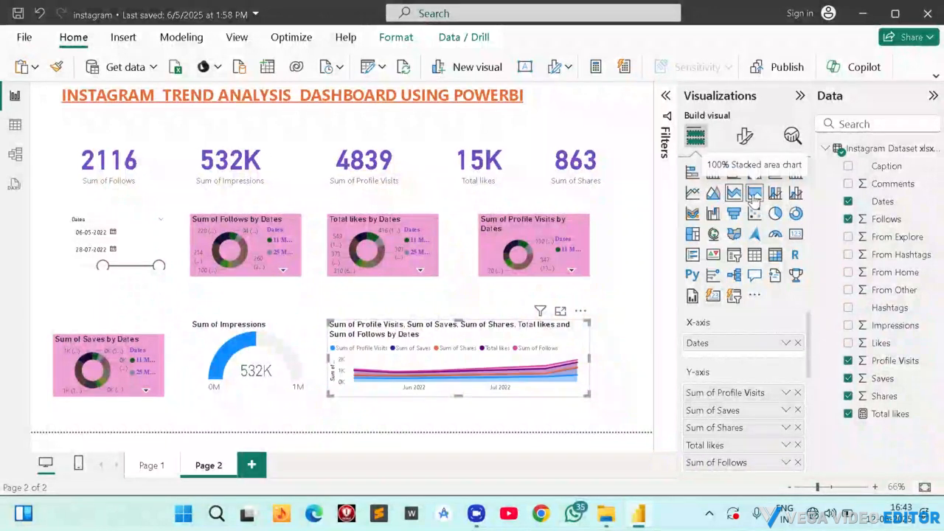
click(753, 195)
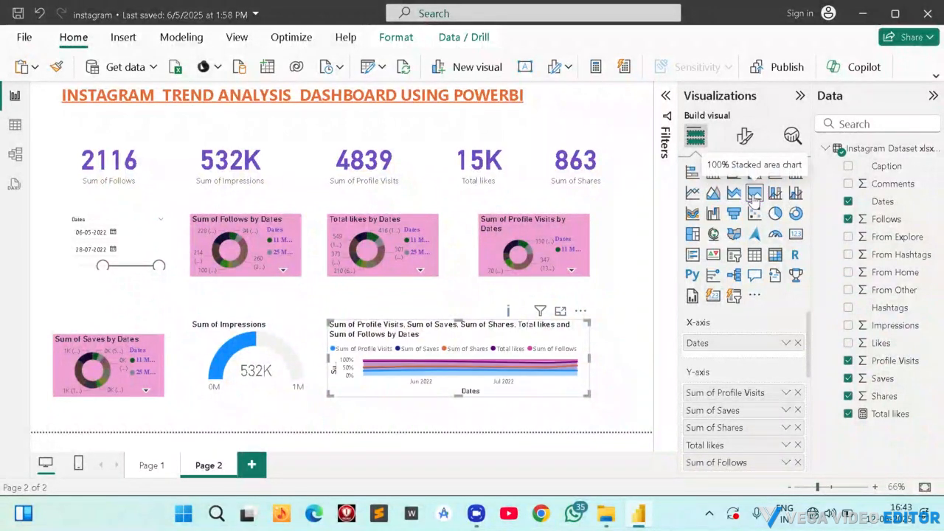
Try the multi-metric chart as a funnel, a pie chart and a waterfall chart.
click(731, 214)
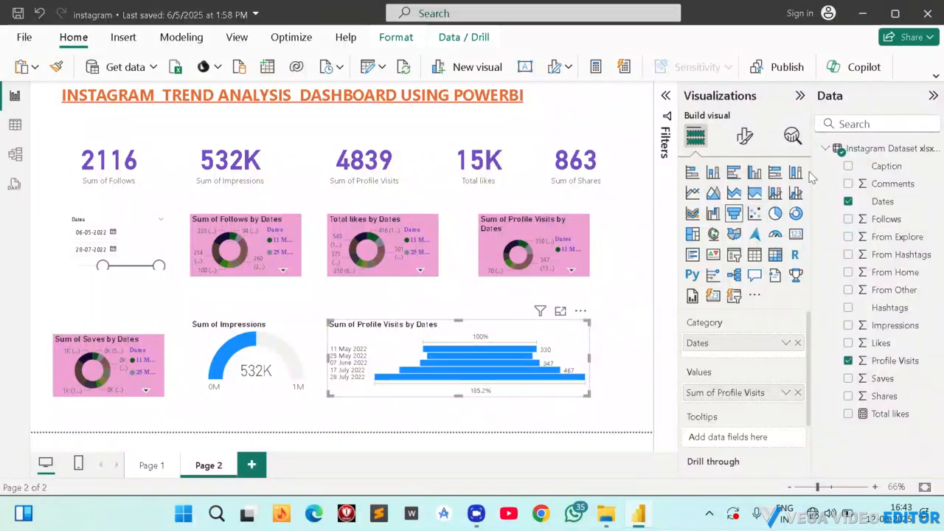
click(775, 215)
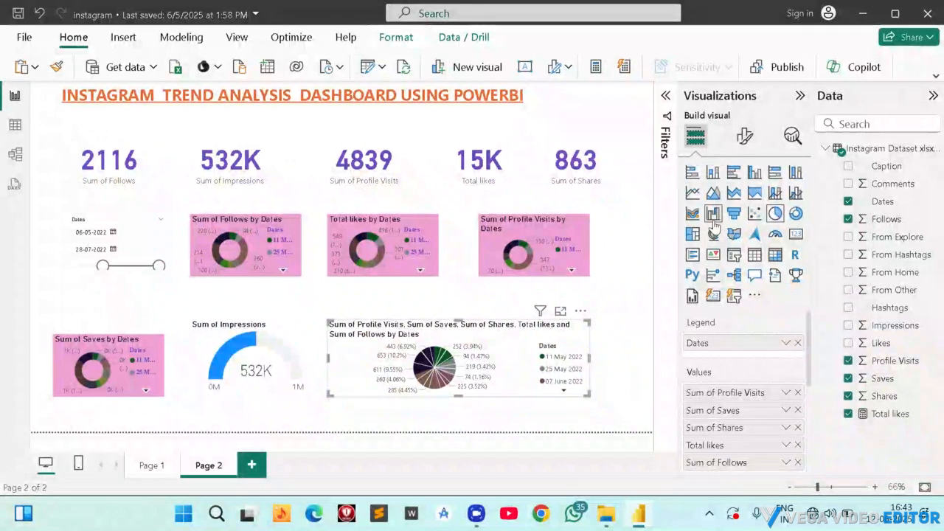
click(713, 214)
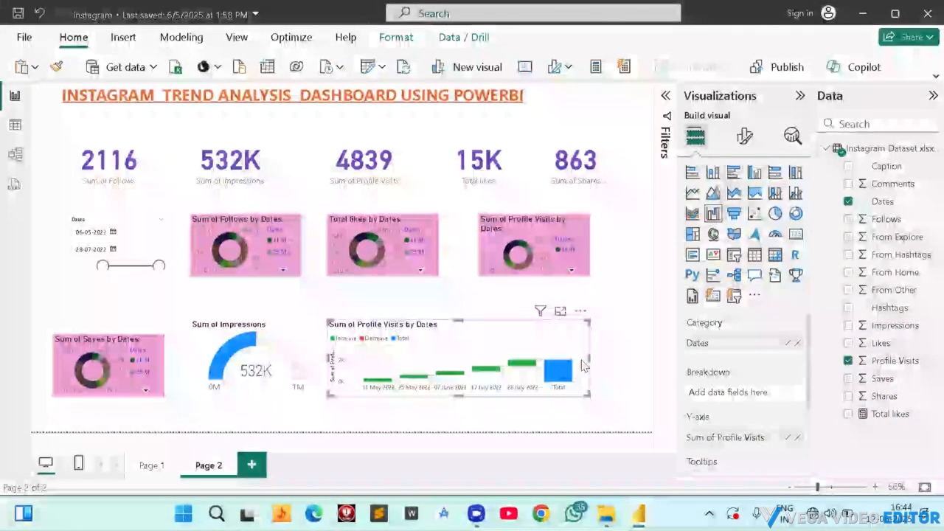
Widen the waterfall chart to the page's right edge and convert it to a funnel chart.
drag(587, 358, 652, 358)
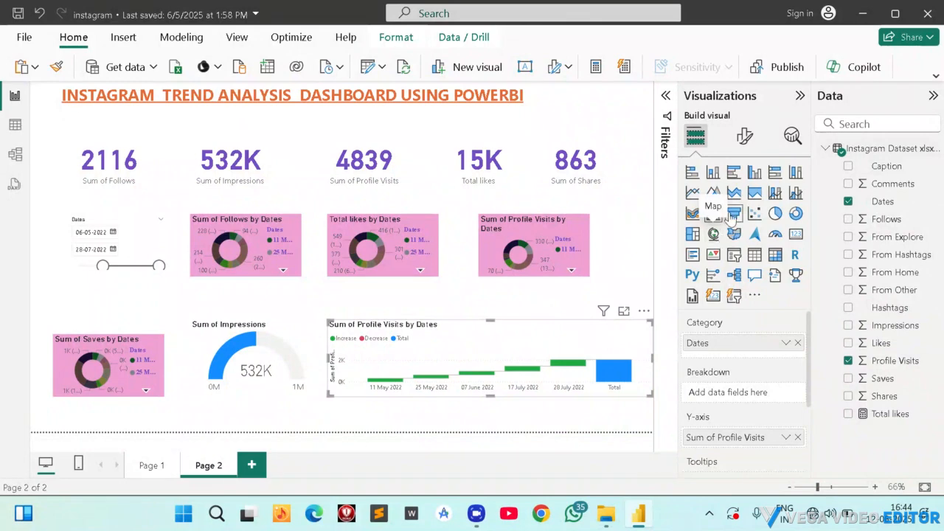
click(733, 214)
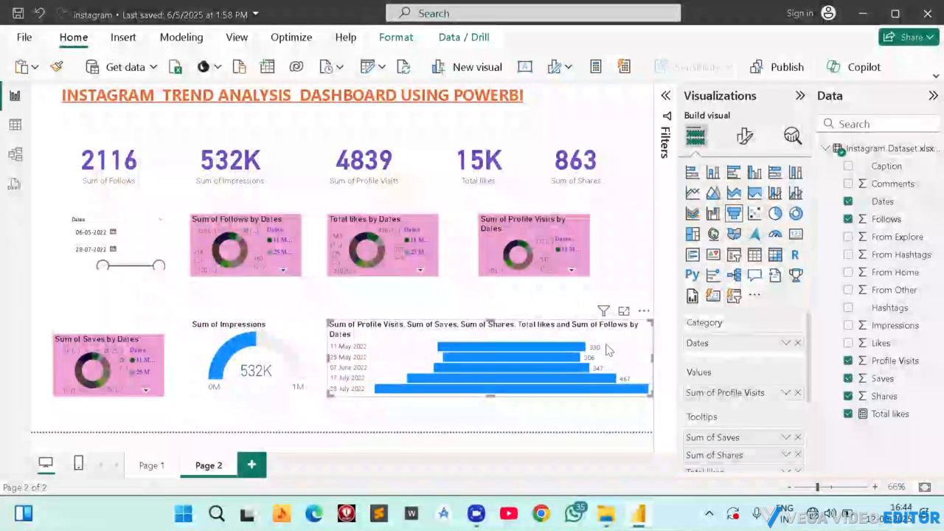
Examine the funnel chart's formatting options and its category, value and tooltip fields.
click(744, 137)
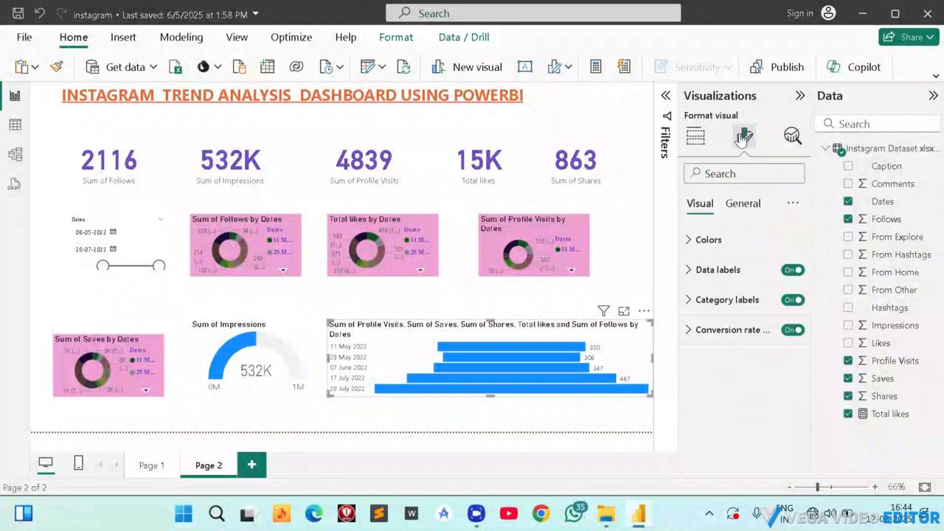
click(695, 136)
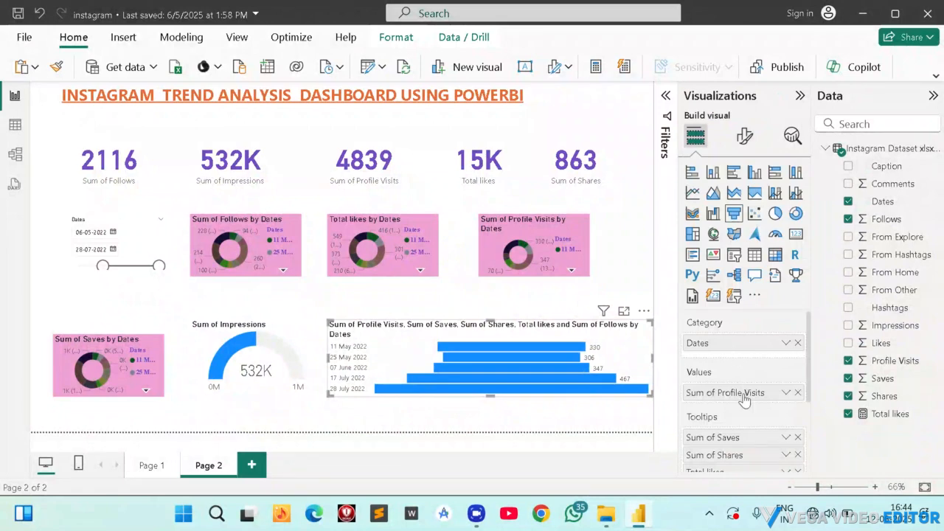
scroll(742, 398, down, 2)
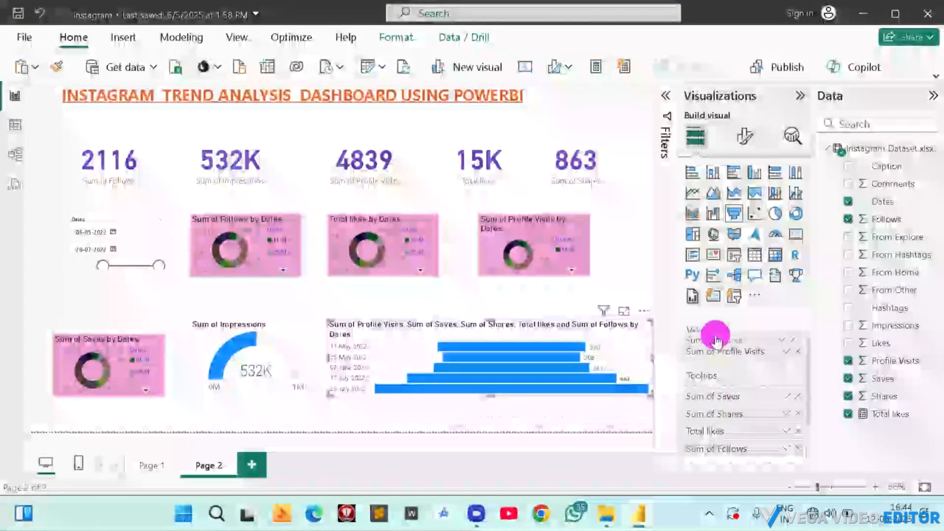
drag(716, 331, 719, 352)
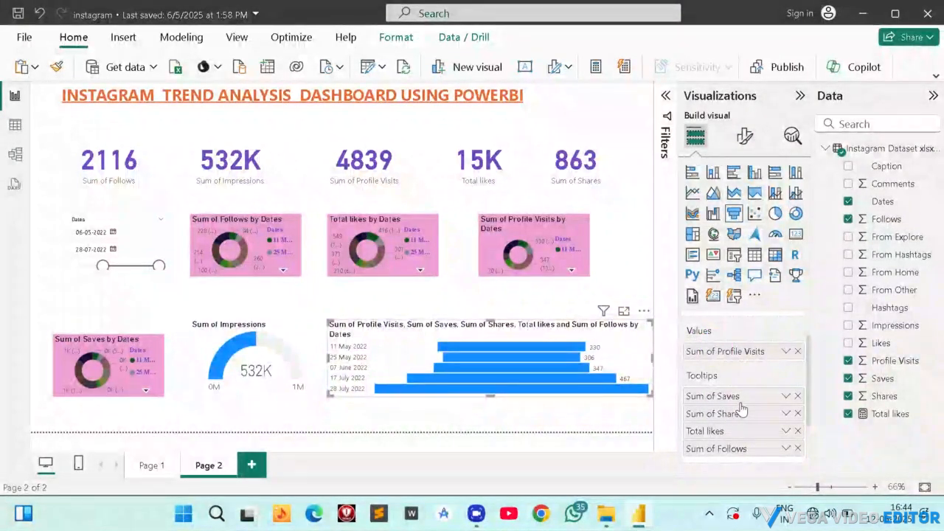
scroll(740, 411, down, 2)
scroll(720, 374, up, 2)
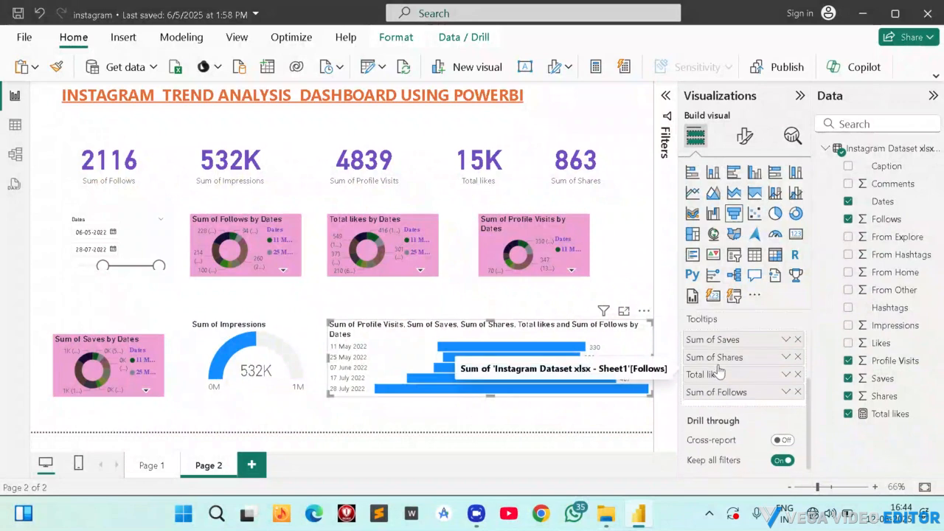
drag(730, 415, 731, 365)
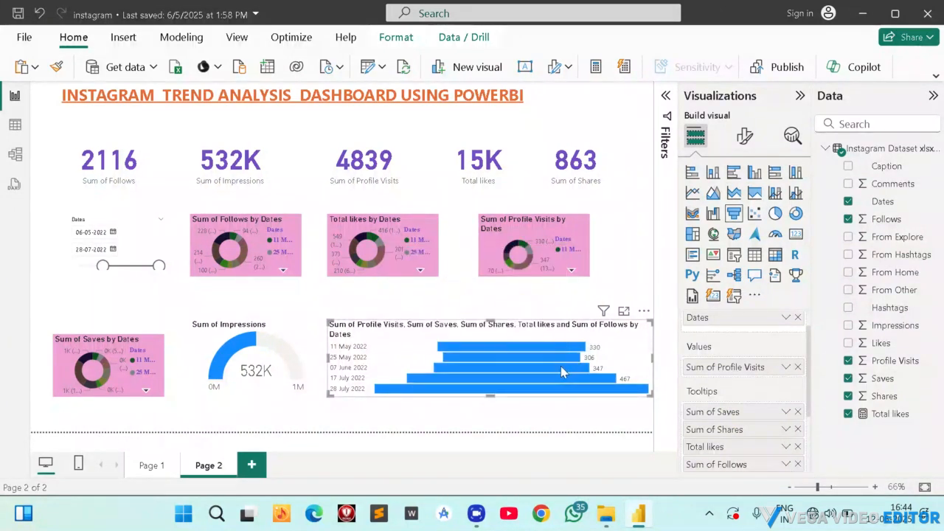
Move the funnel chart further toward the gauge and set its default bar color to orange.
drag(468, 348, 434, 341)
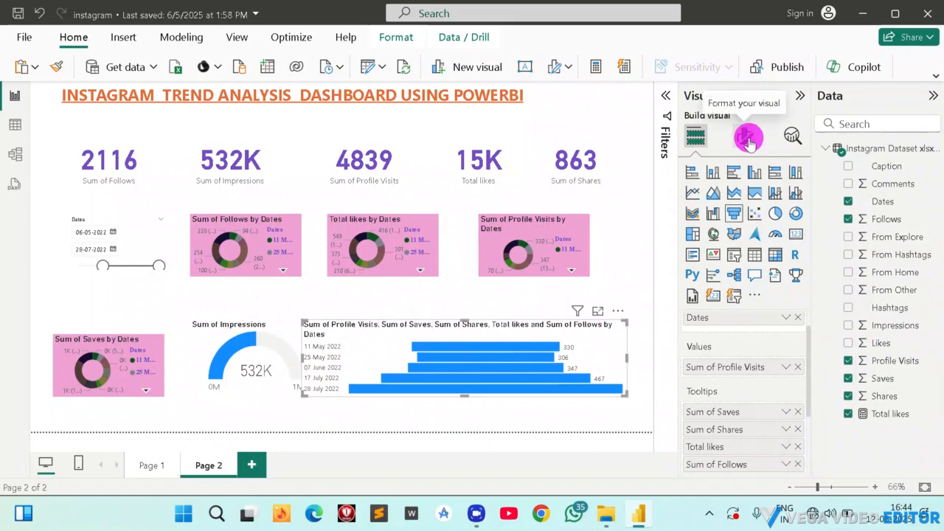
click(746, 137)
click(706, 240)
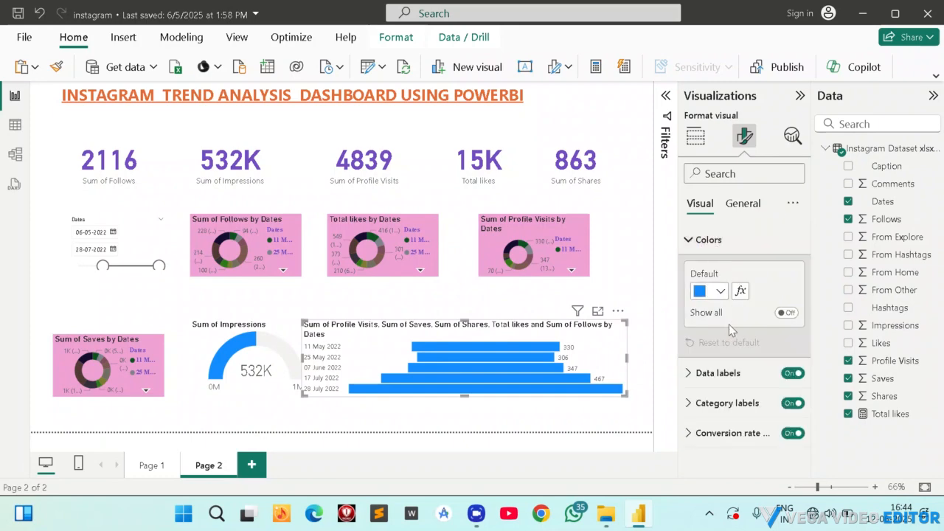
click(721, 292)
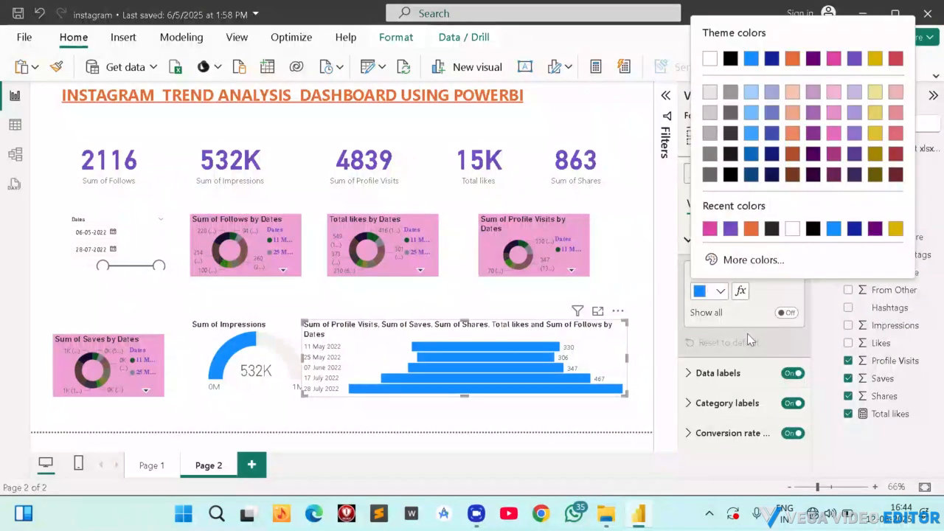
click(751, 229)
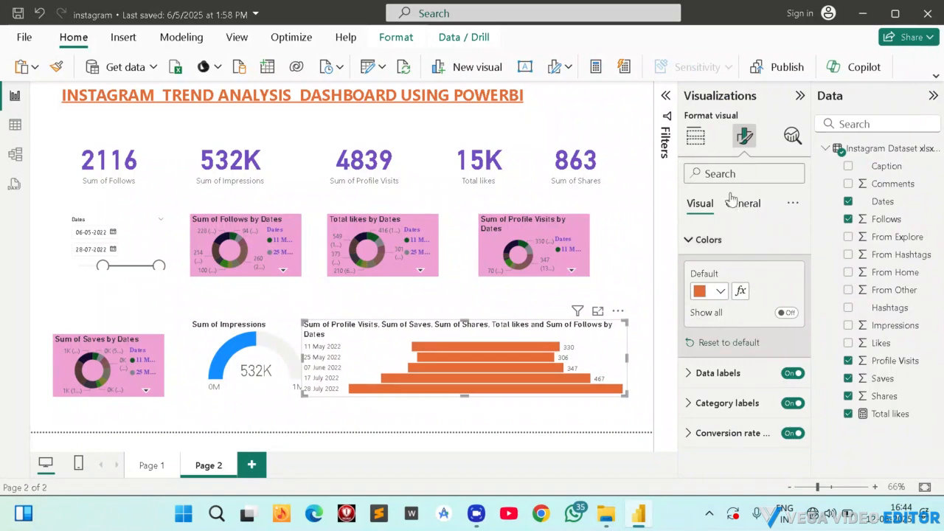
Convert the funnel back to a clustered column chart and widen it slightly toward the page's right edge.
click(697, 136)
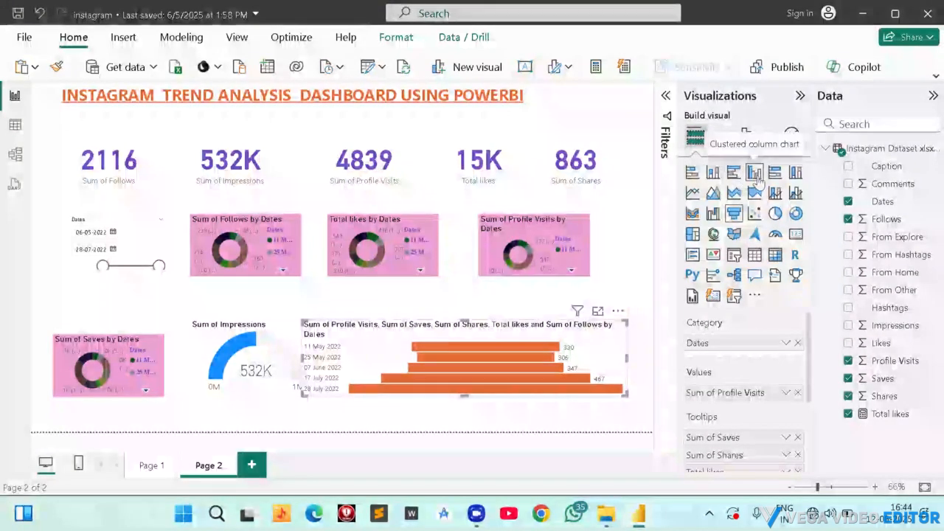
click(756, 175)
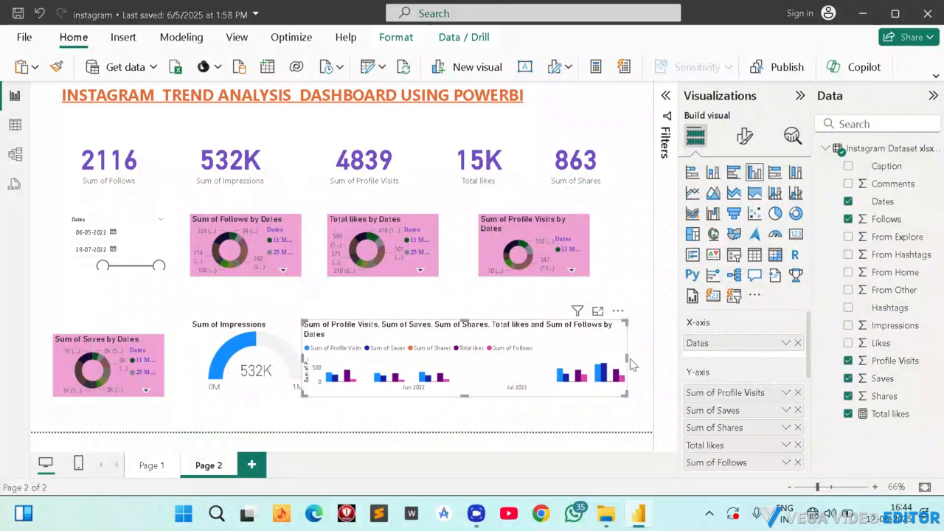
drag(626, 359, 638, 361)
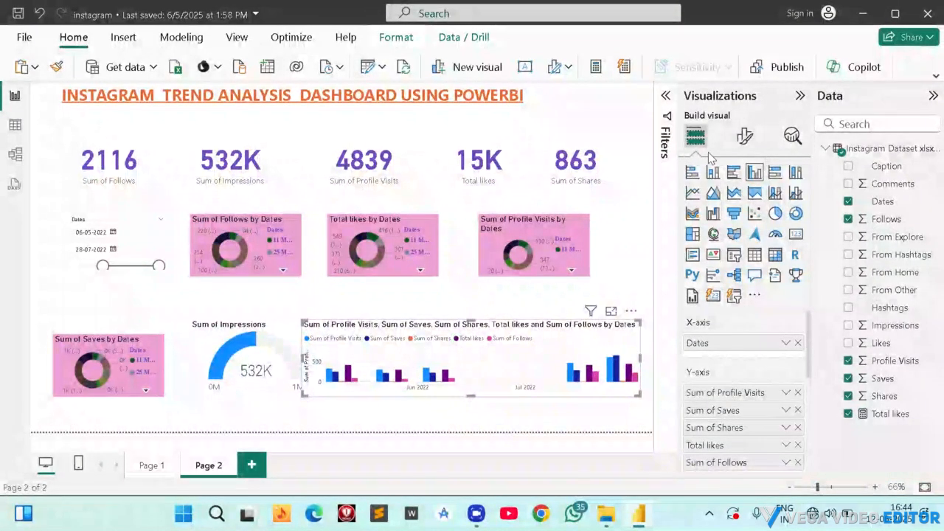
Turn on data labels for the clustered column chart.
click(744, 140)
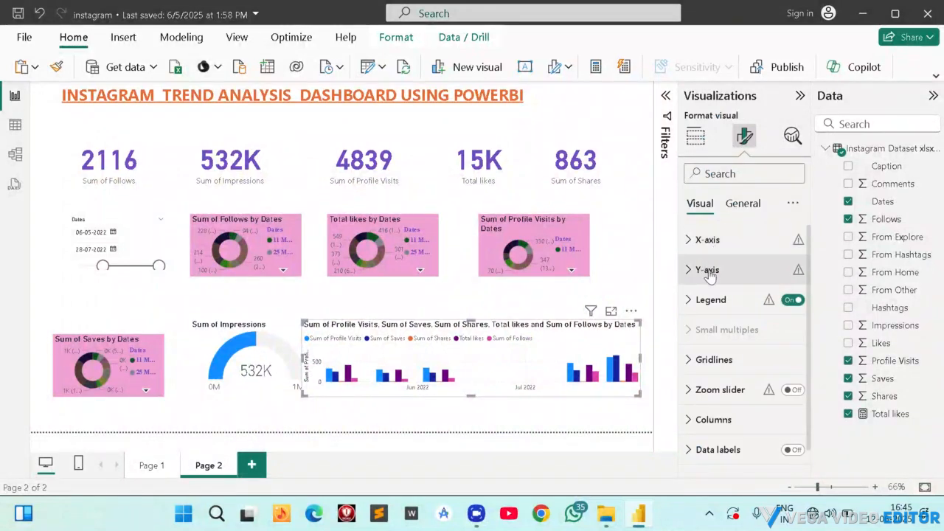
scroll(759, 376, down, 1)
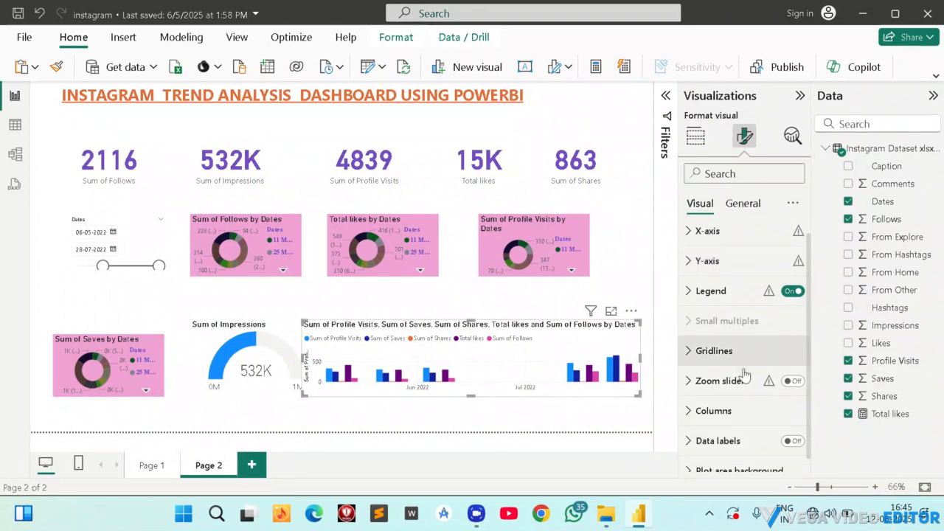
click(793, 428)
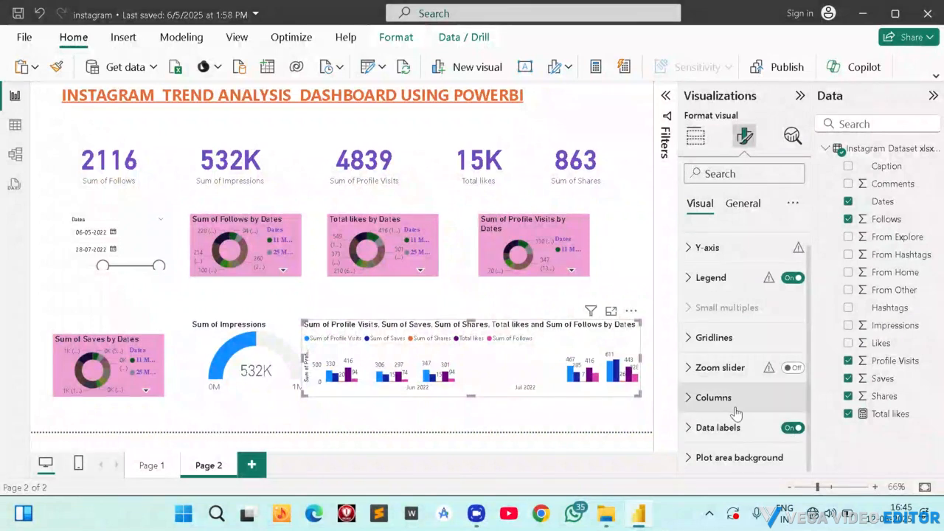
Switch the clustered column chart's data labels off and back on.
scroll(747, 322, up, 1)
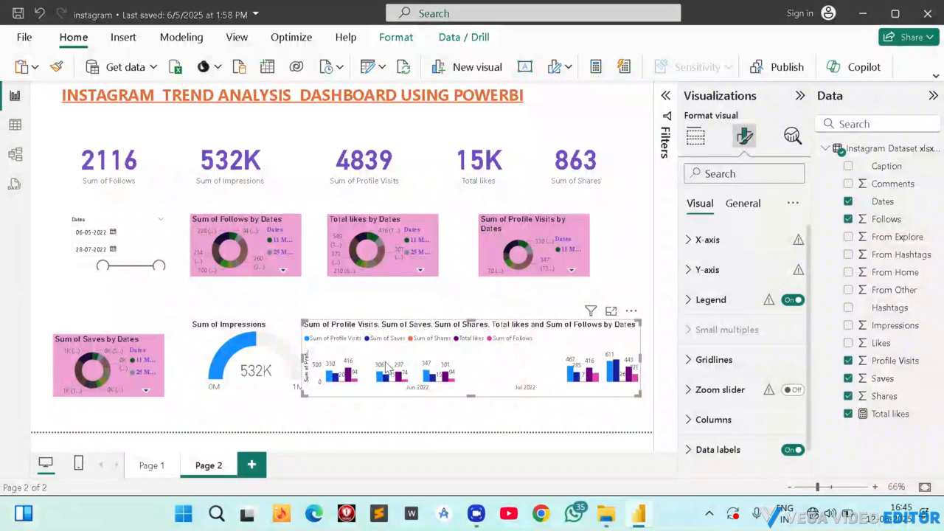
click(793, 450)
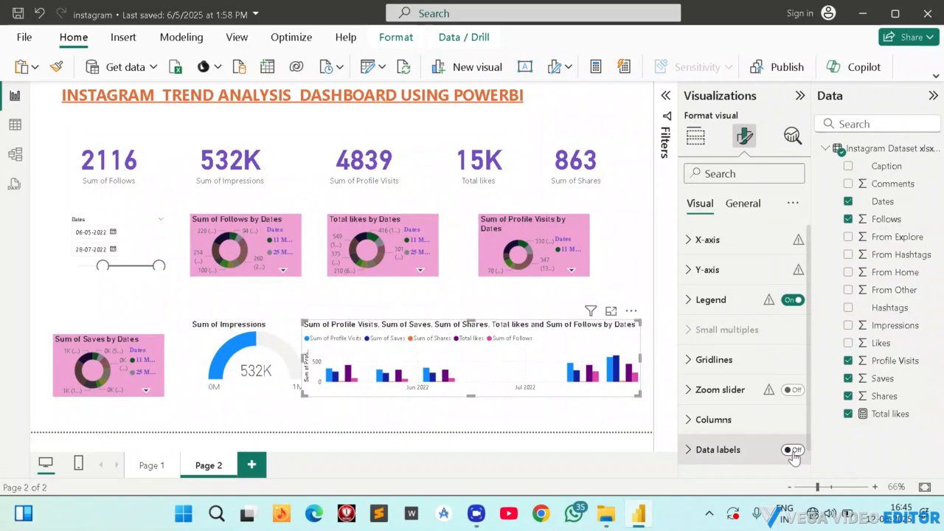
click(792, 450)
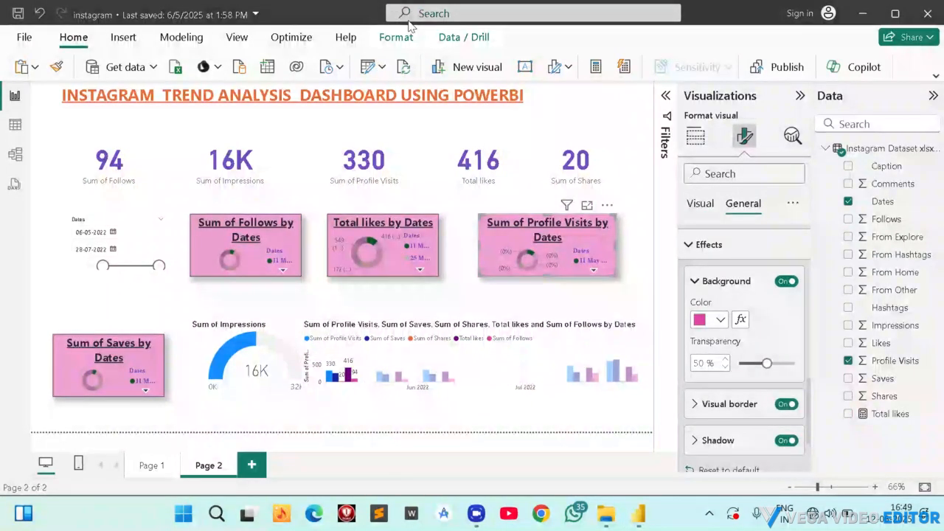
Select all four donut charts together and switch their shadow effect off and back on.
ctrl+click(245, 250)
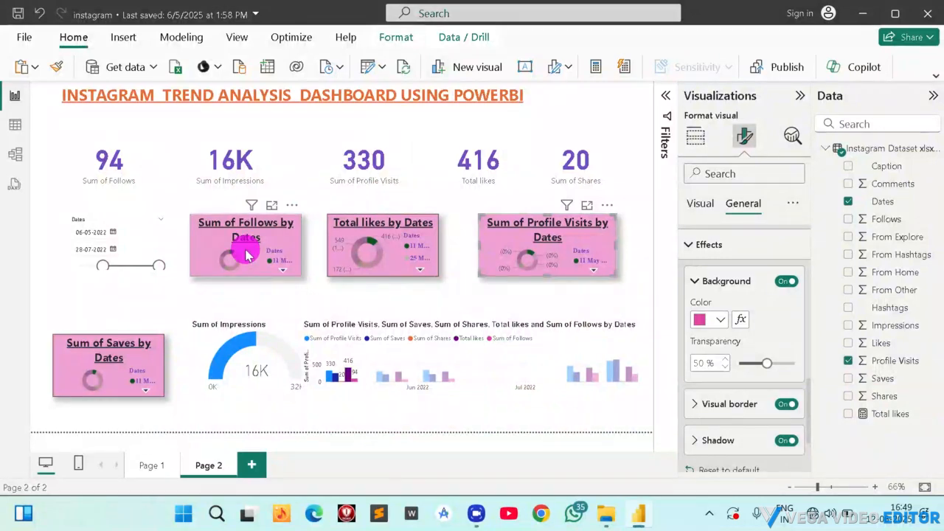
ctrl+click(386, 242)
ctrl+click(538, 238)
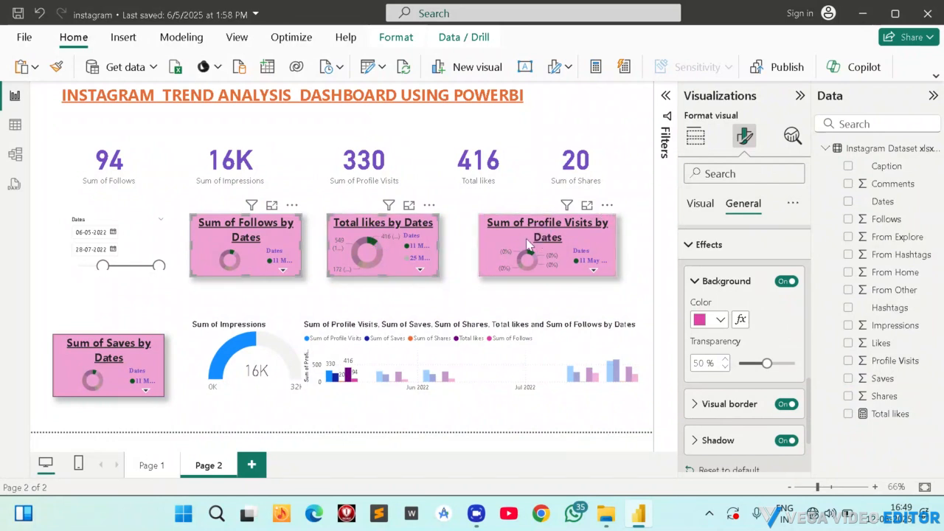
ctrl+click(118, 359)
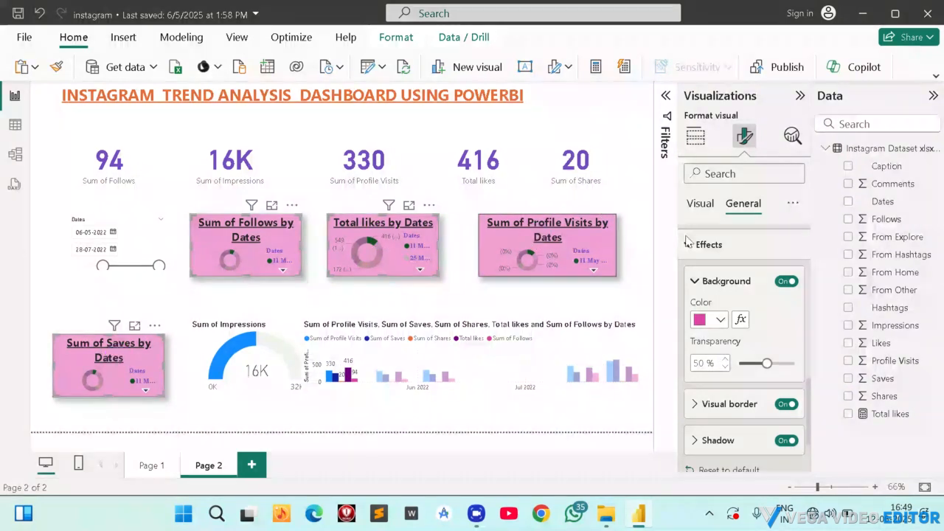
ctrl+click(549, 241)
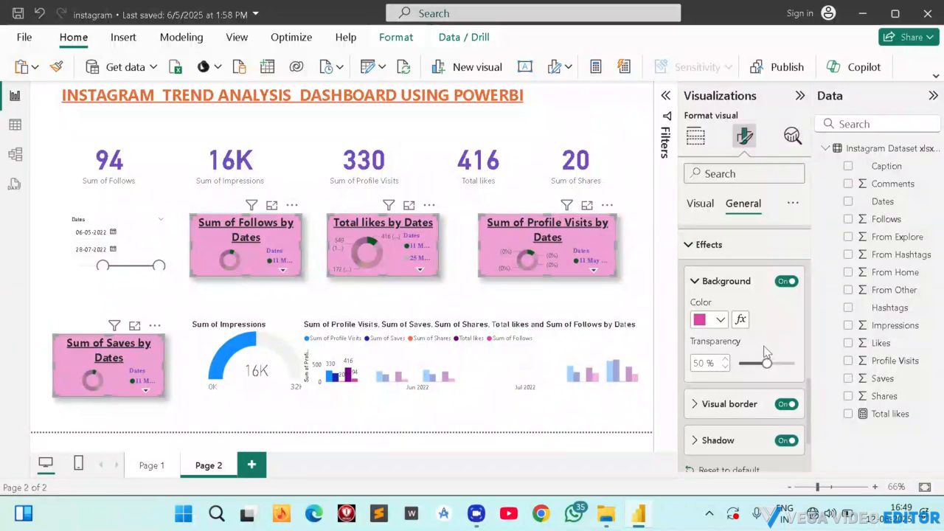
scroll(764, 352, down, 2)
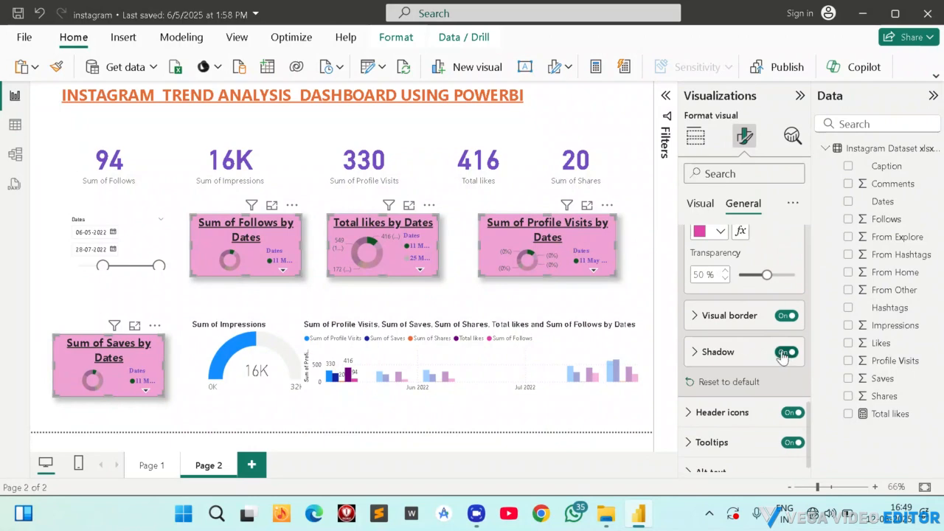
scroll(751, 323, down, 1)
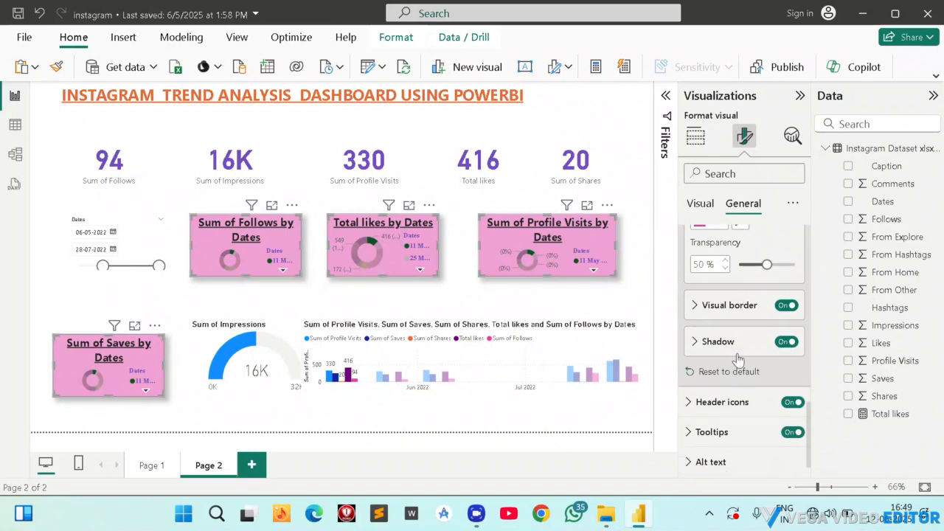
scroll(743, 370, up, 2)
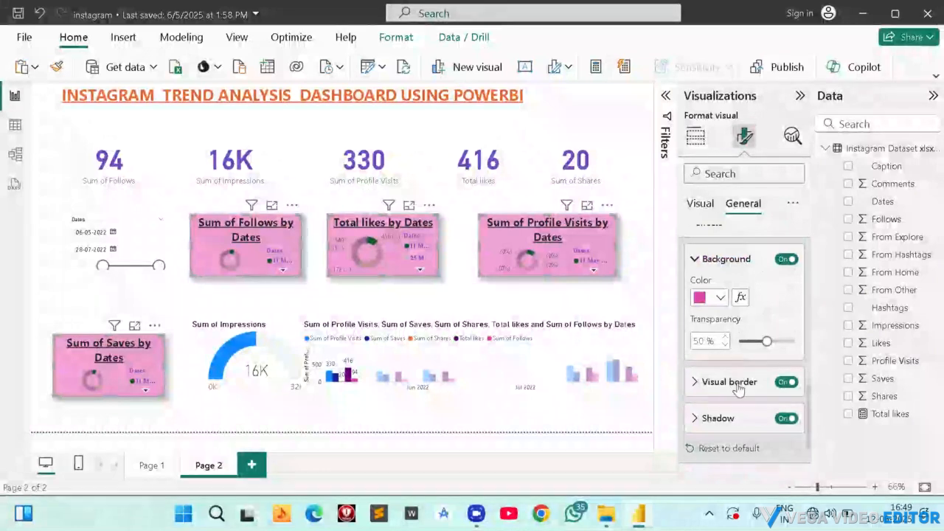
click(783, 419)
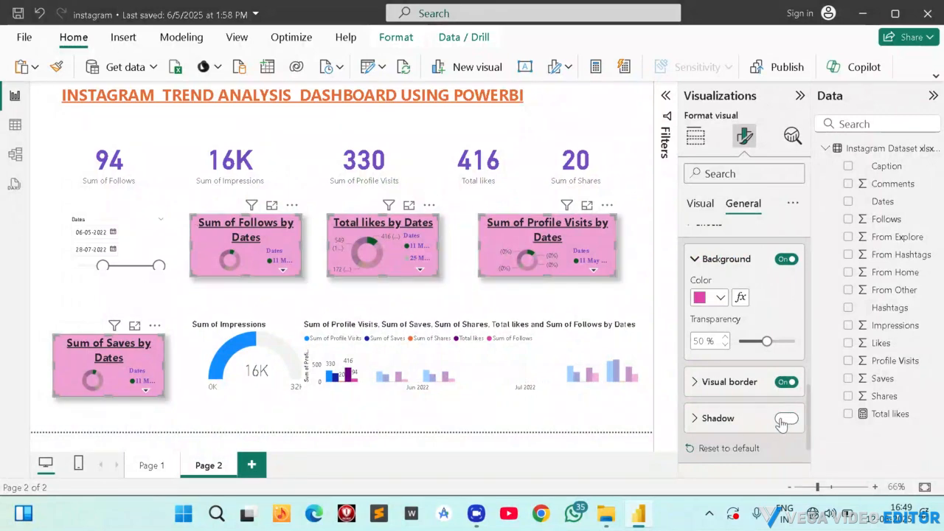
click(783, 419)
Set the shadow position of the four selected donut charts to Bottom right.
click(697, 418)
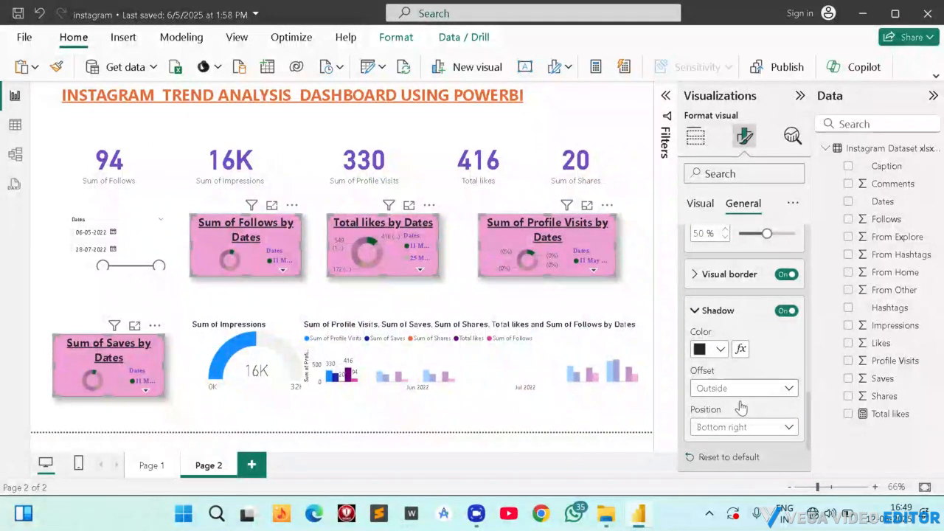
click(737, 427)
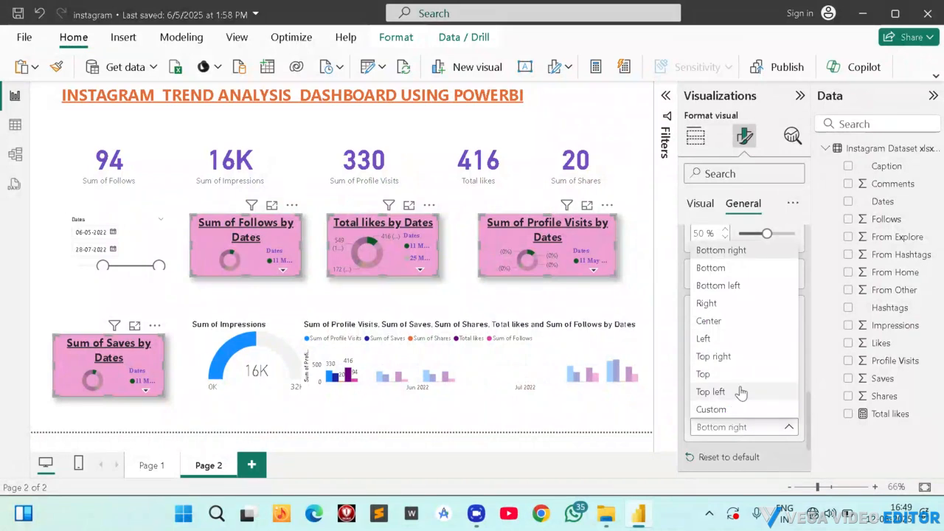
click(722, 250)
scroll(753, 317, up, 3)
Style the Sum of Impressions gauge's title as Heading 2 with bold and underline.
ctrl+click(239, 364)
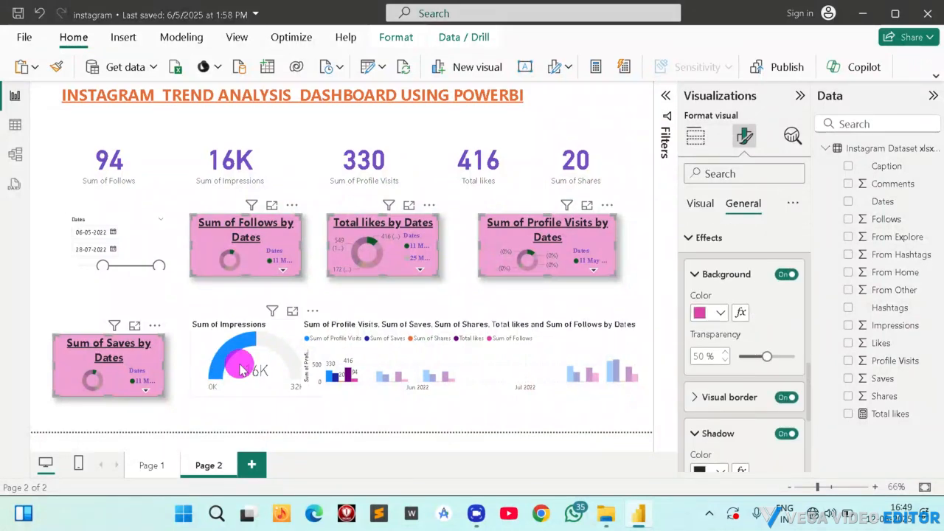
ctrl+click(361, 353)
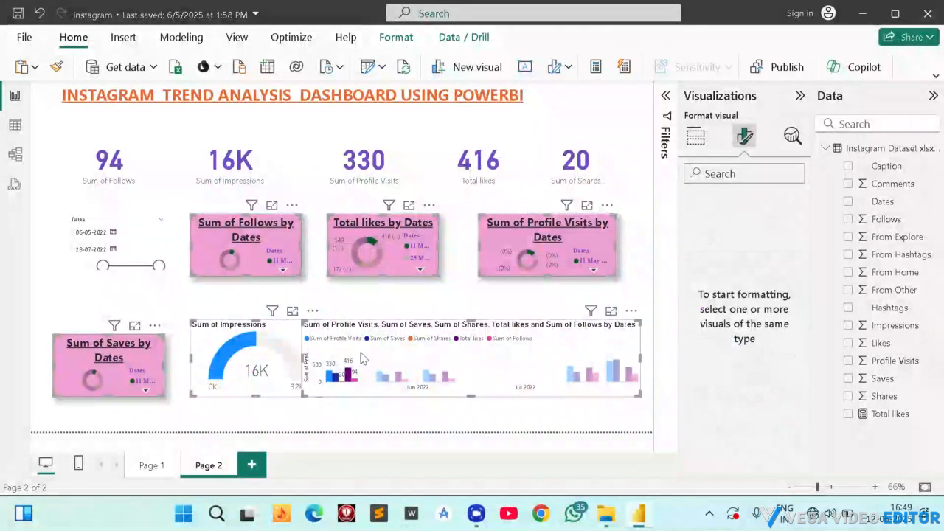
click(254, 352)
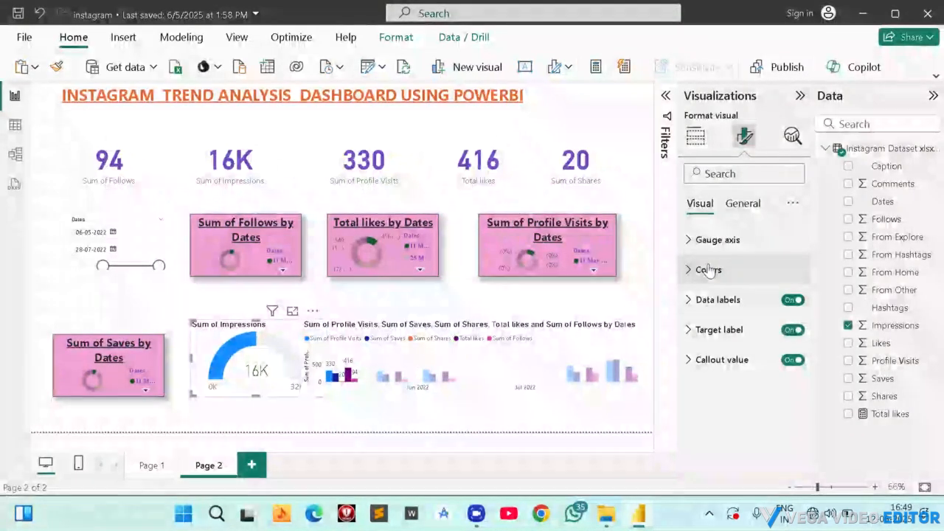
click(736, 207)
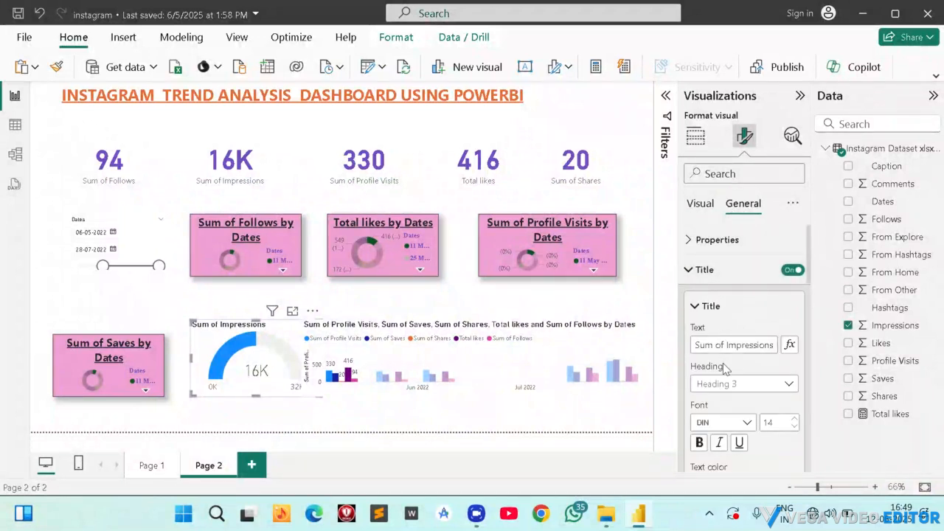
click(725, 391)
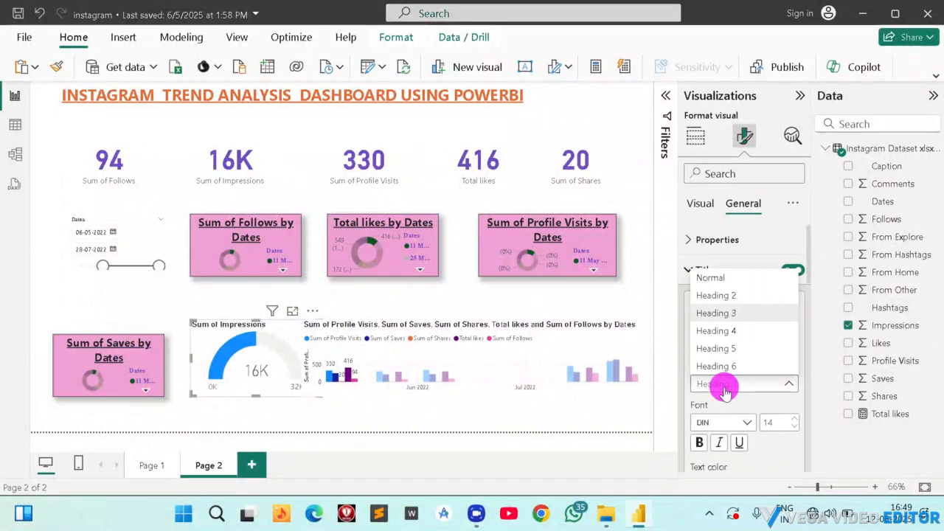
click(728, 298)
click(697, 444)
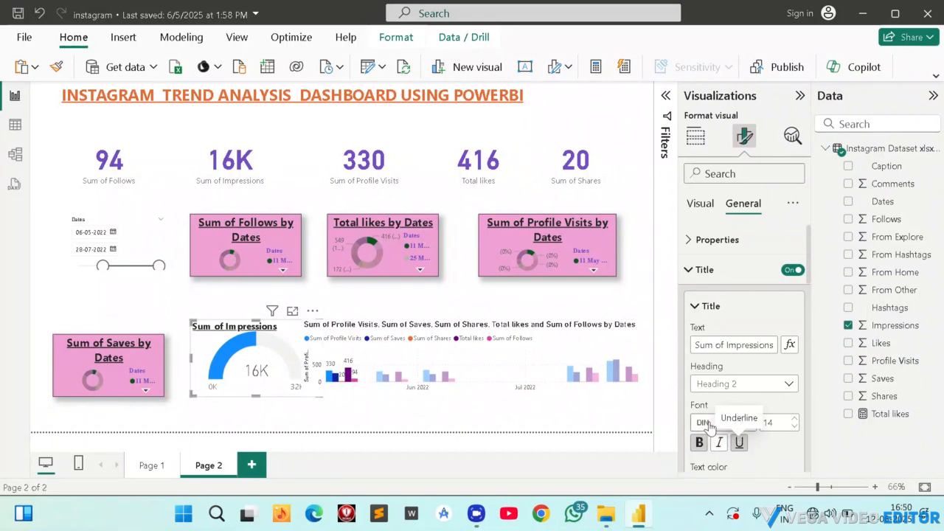
Set the gauge title's font to Arial Black at size 17.
click(711, 423)
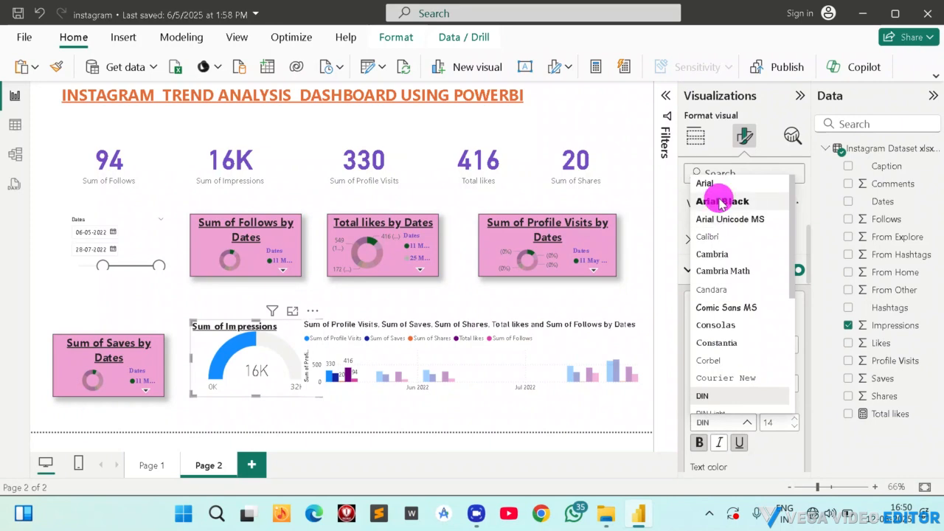
click(721, 202)
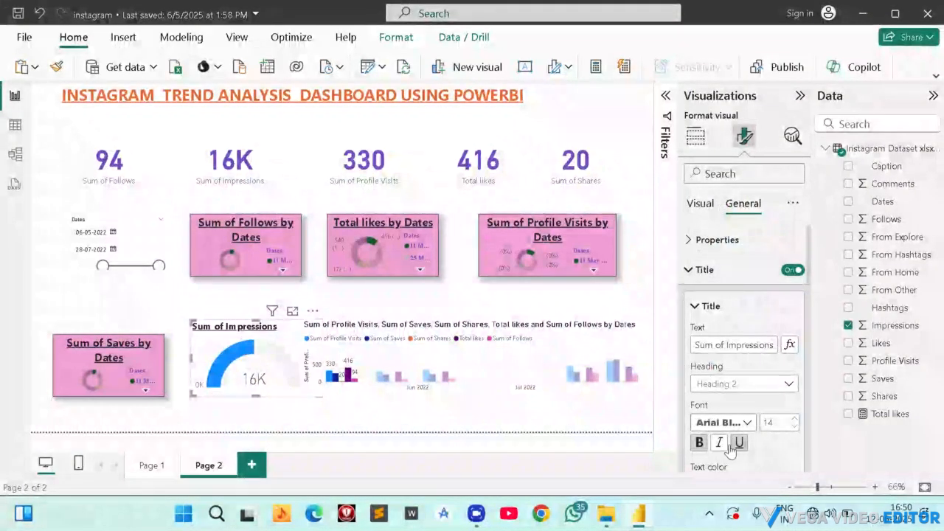
click(792, 420)
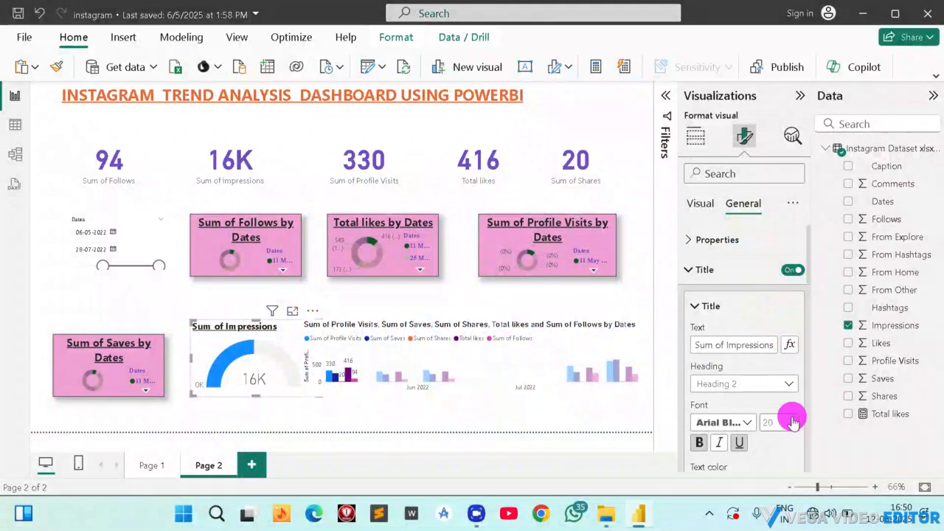
click(796, 430)
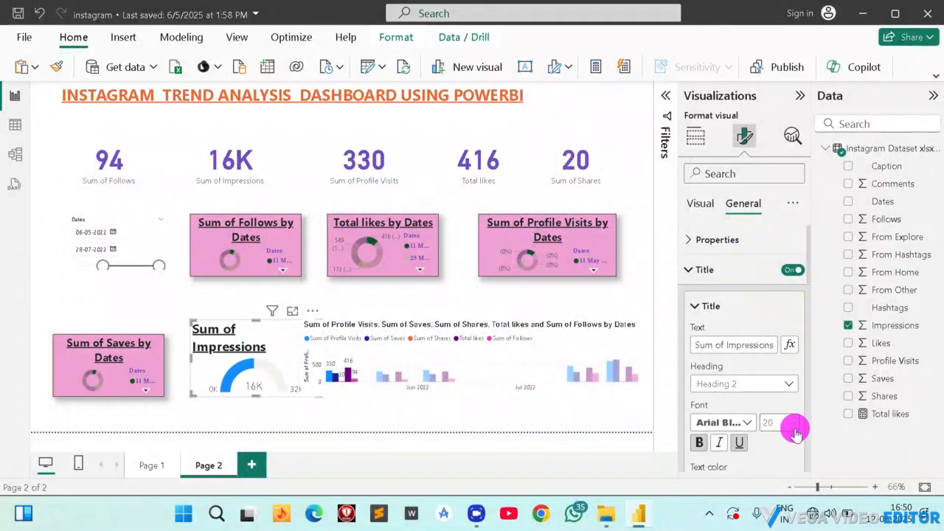
click(795, 431)
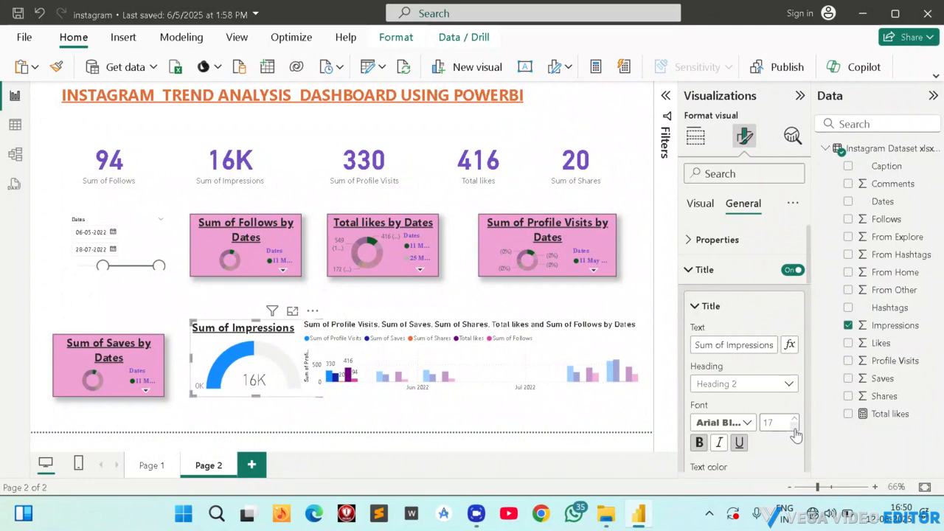
Turn on the subtitle and the divider for the Sum of Impressions gauge.
scroll(734, 359, down, 5)
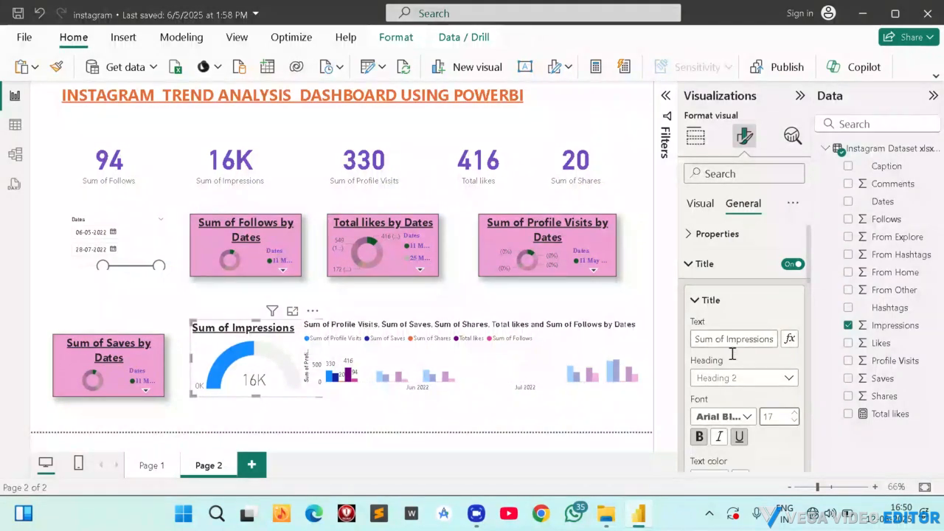
scroll(734, 359, down, 1)
click(786, 244)
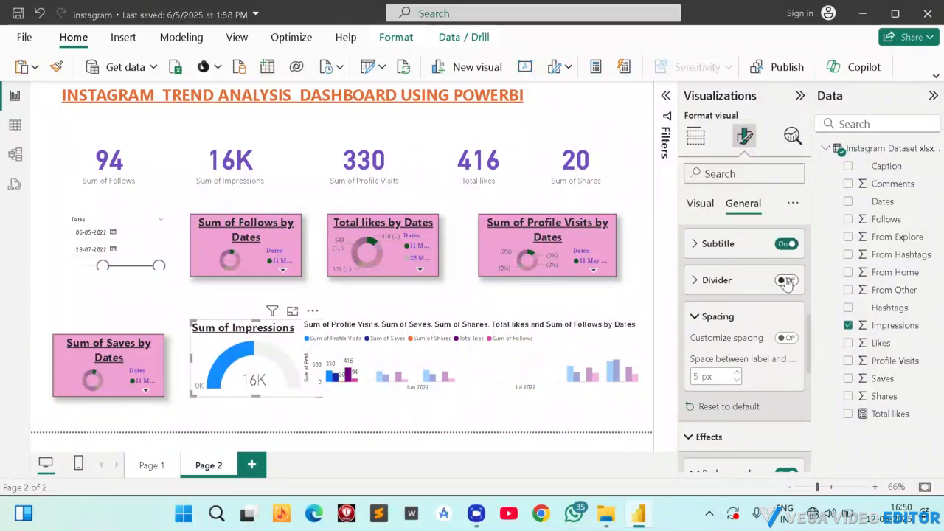
click(786, 280)
Fill the gauge's background with a lighter yellow-gold theme color.
scroll(776, 355, down, 1)
scroll(775, 348, down, 2)
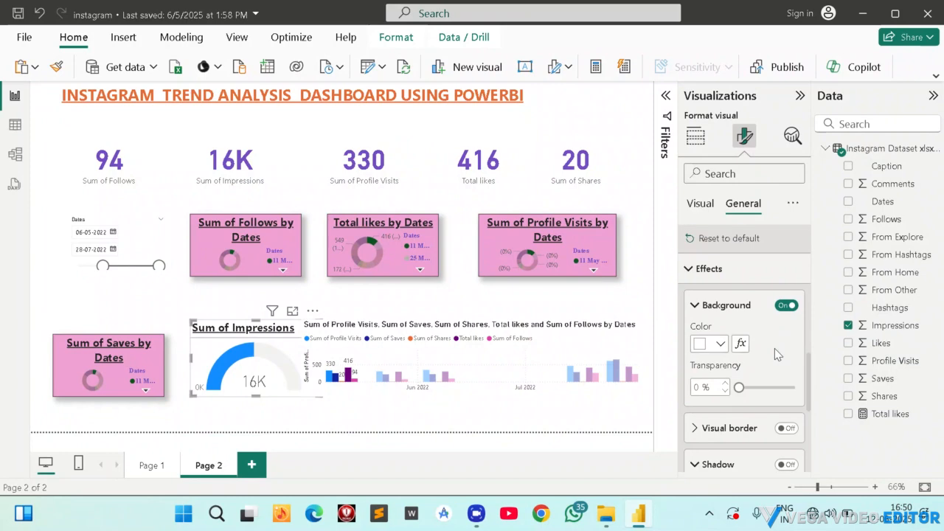
click(719, 287)
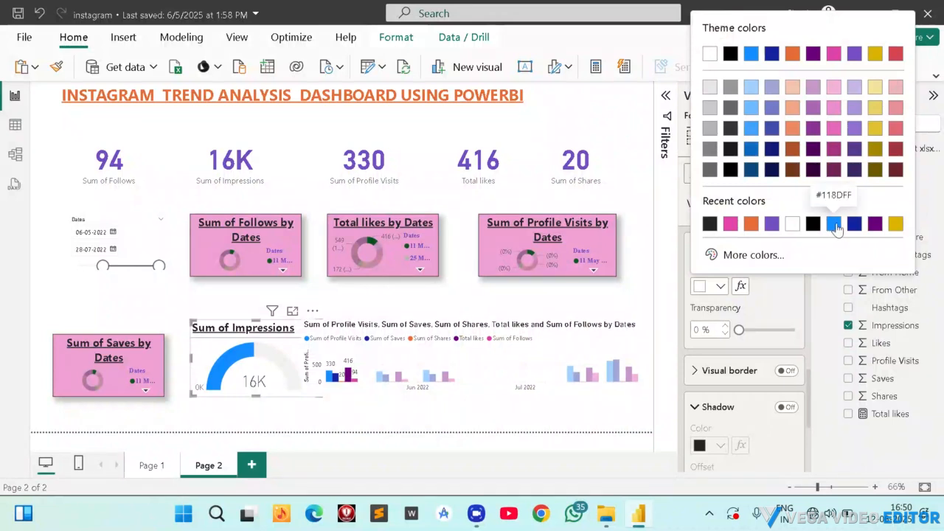
click(876, 111)
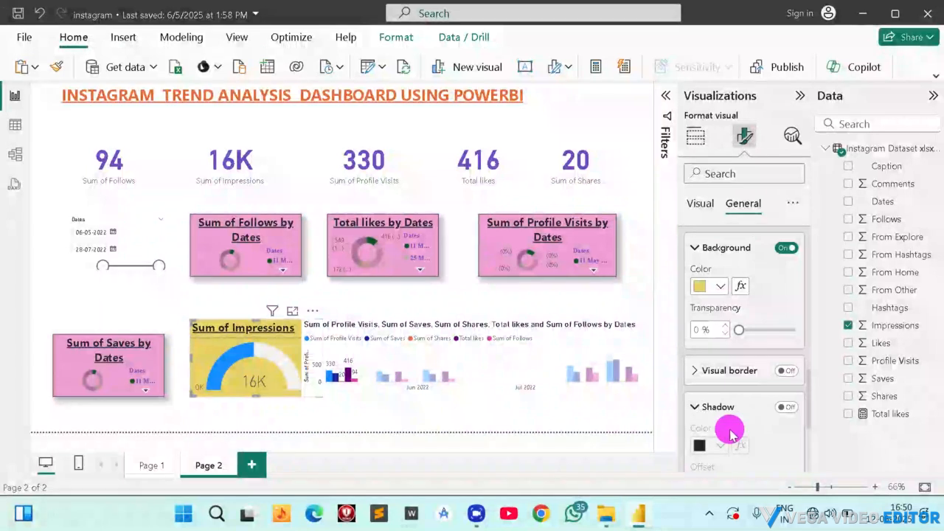
Turn on the gauge's shadow and visual border, and move it slightly down toward the Sum of Saves donut.
click(786, 409)
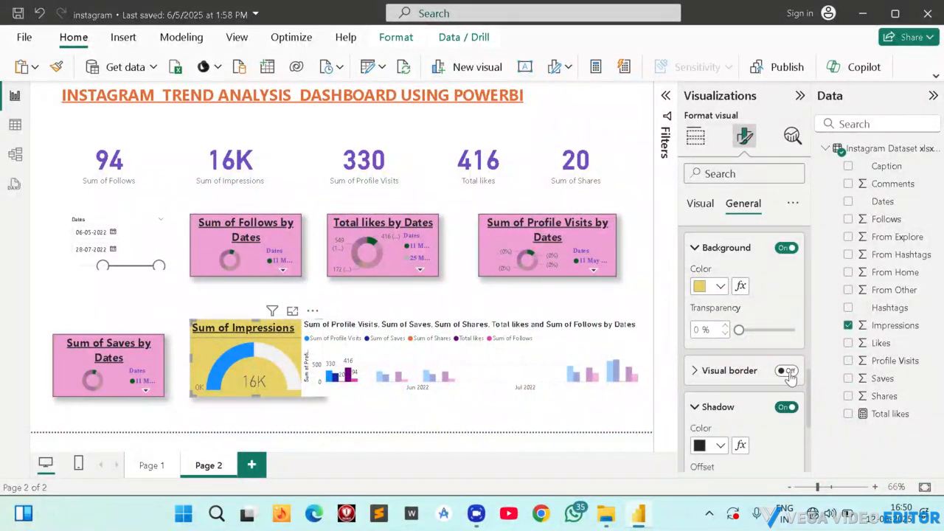
click(786, 371)
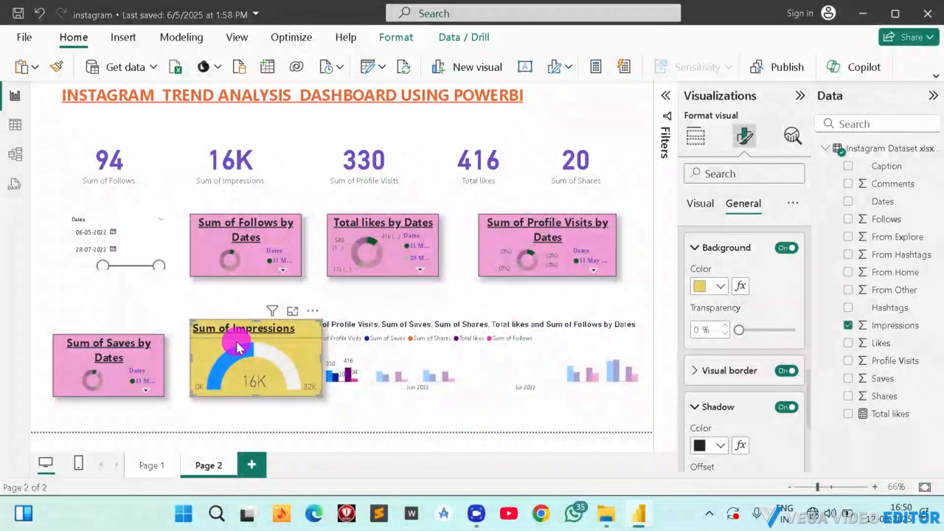
drag(237, 348, 227, 353)
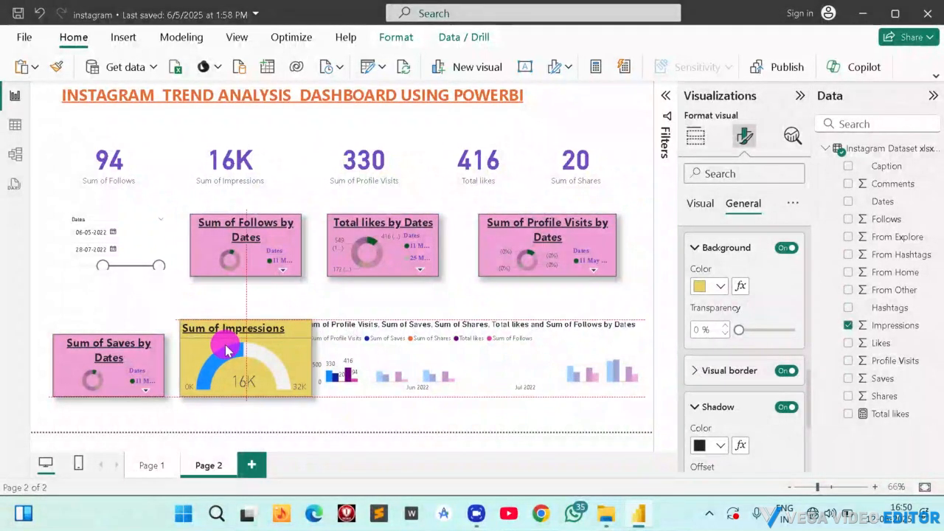
Turn on the shadow and visual border for the clustered column chart.
click(443, 343)
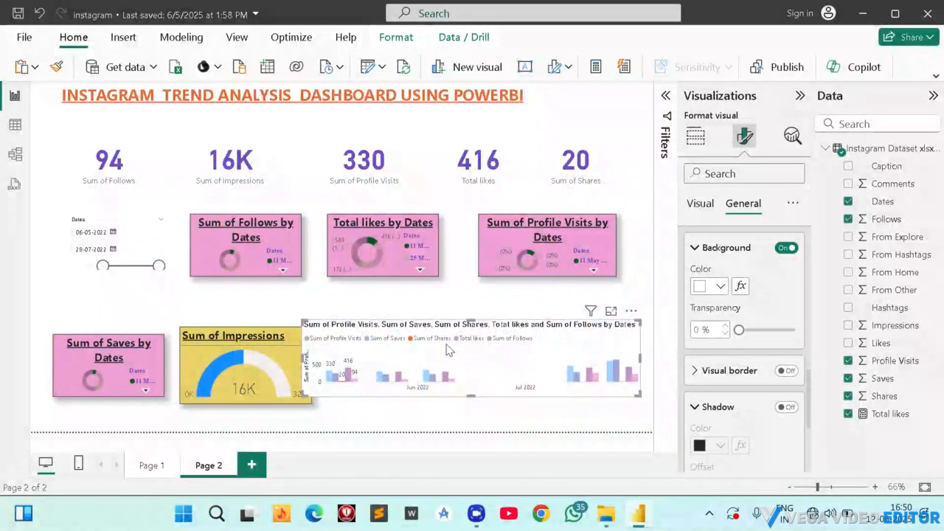
click(787, 408)
click(786, 371)
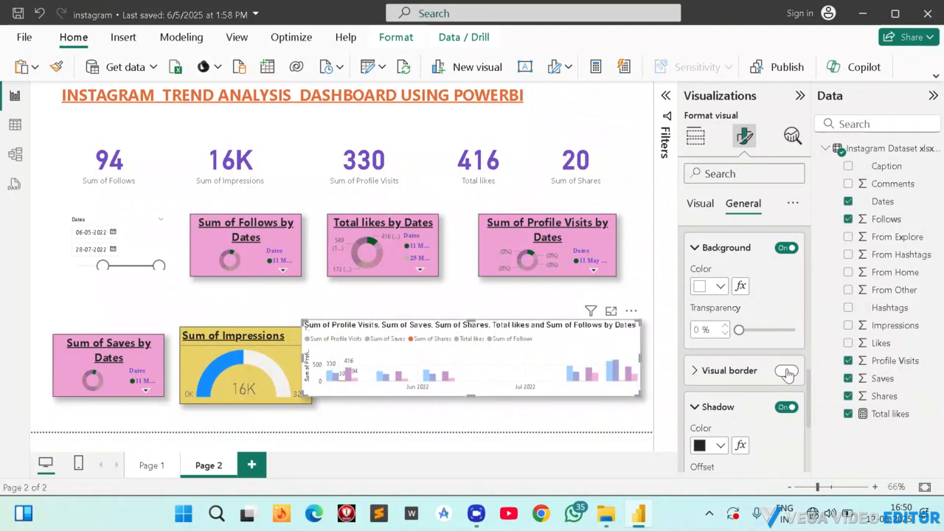
scroll(787, 333, up, 3)
scroll(737, 365, down, 1)
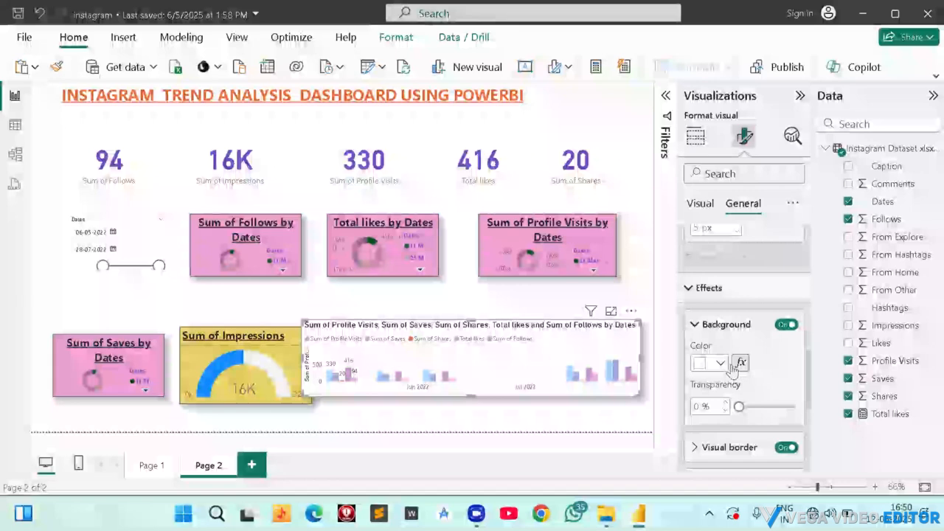
Fill the clustered column chart's background with the custom bright green #0DF168.
click(726, 363)
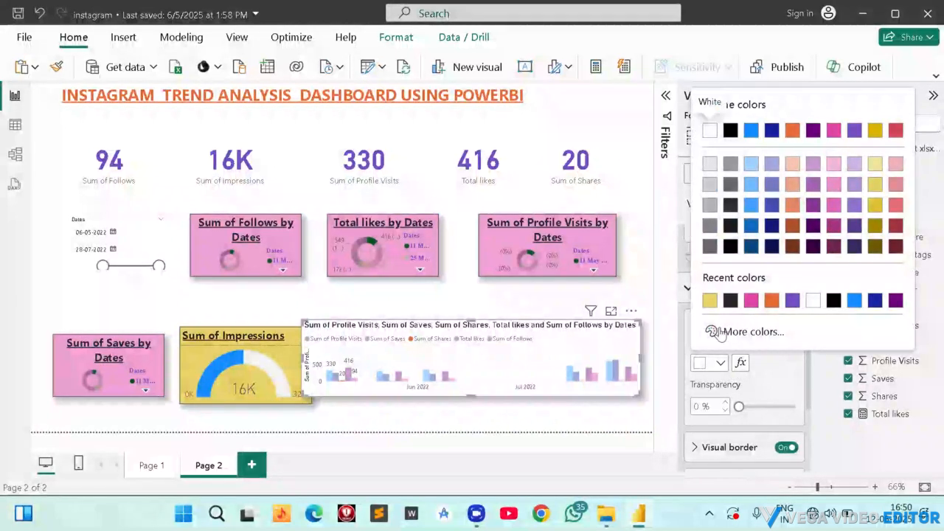
click(730, 326)
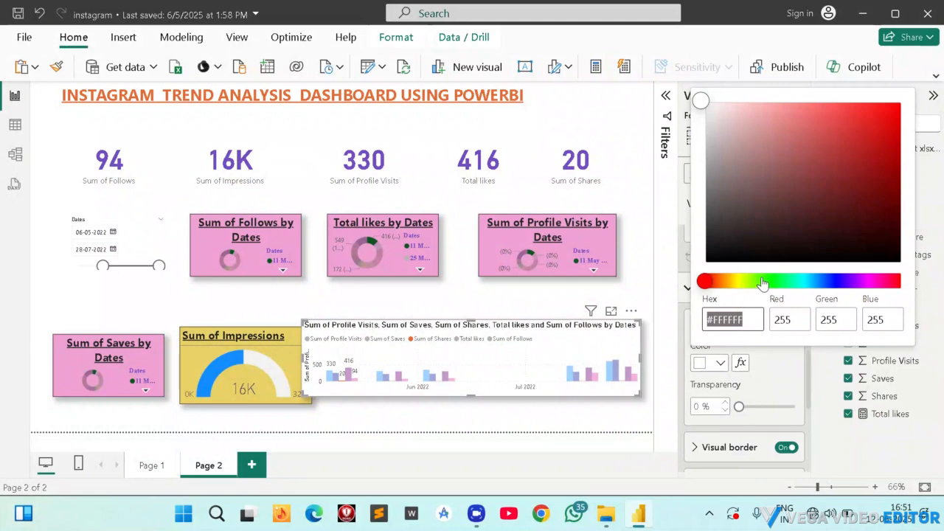
click(761, 281)
drag(796, 165, 794, 122)
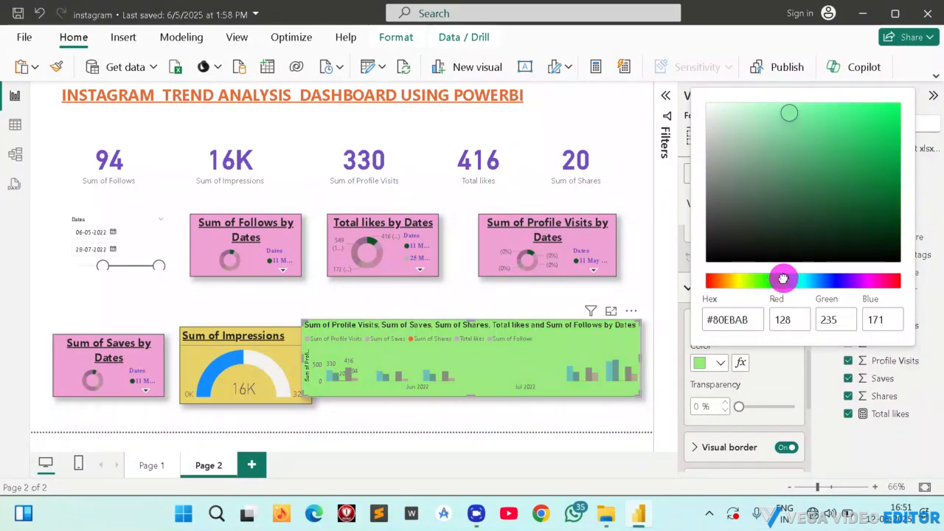
drag(790, 115, 890, 117)
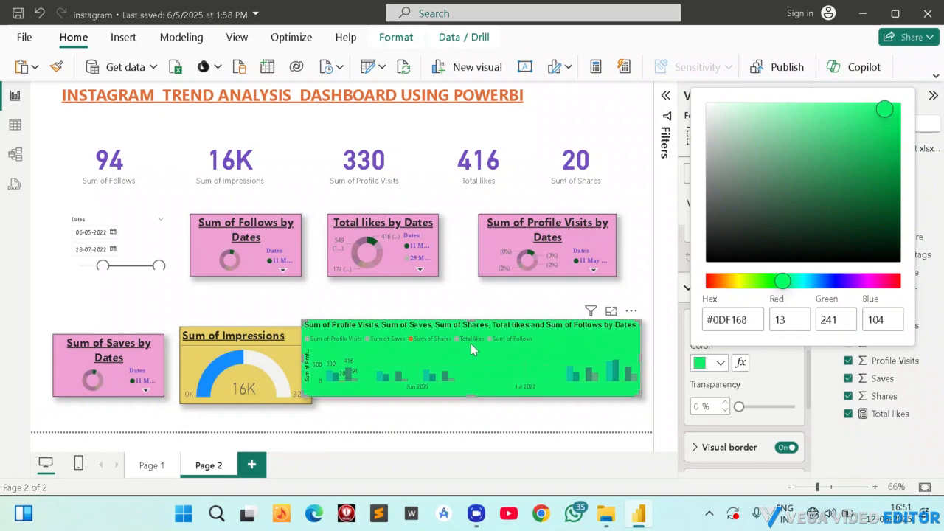
Set the transparency of the clustered column chart's green background to 41%.
click(738, 406)
drag(738, 407, 758, 410)
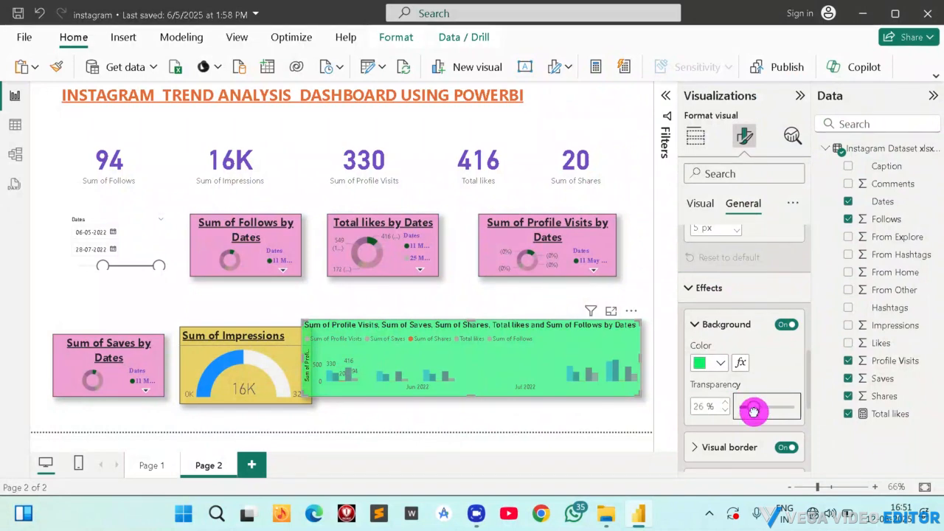
drag(757, 411, 757, 411)
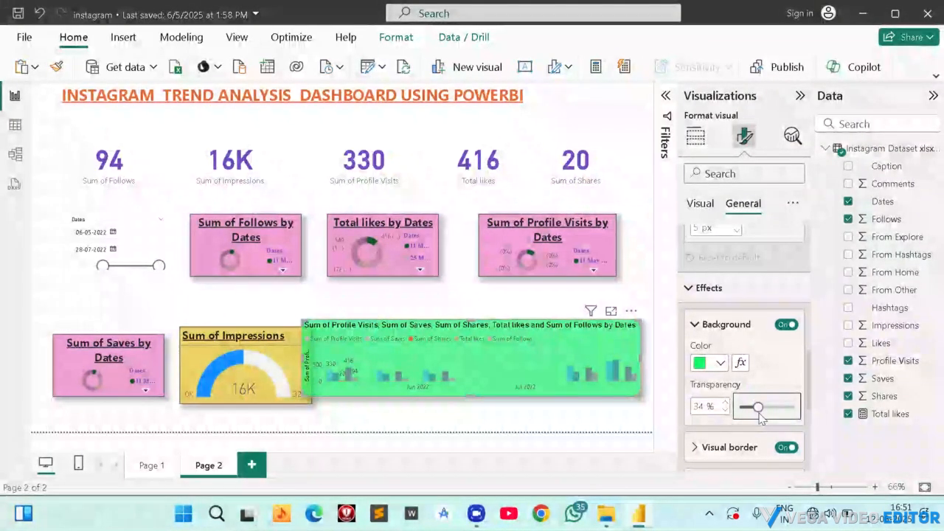
click(760, 406)
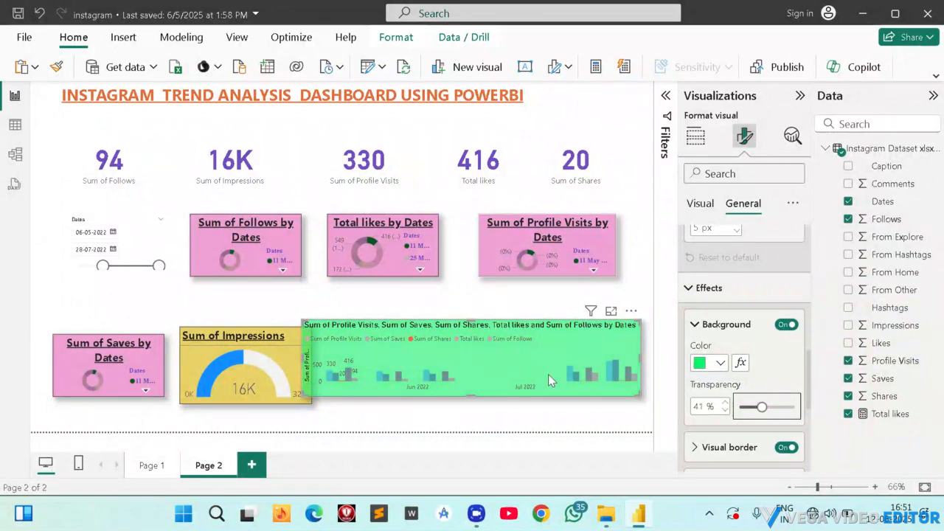
click(482, 370)
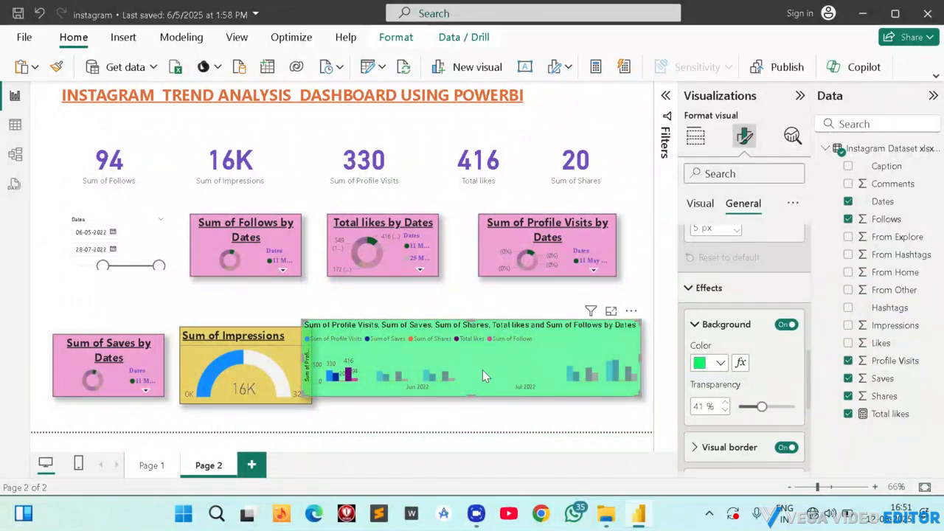
click(368, 370)
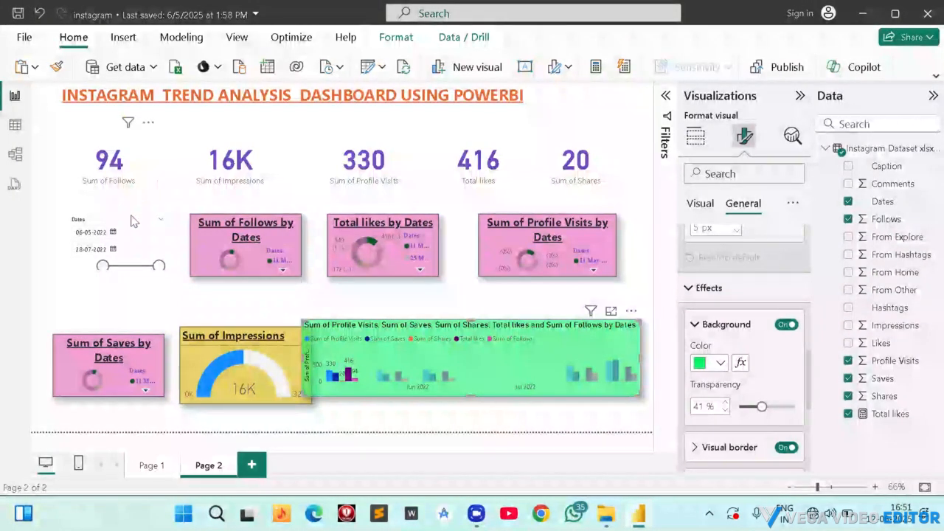
Turn on the shadow and visual border for the Follows, Impressions, Profile Visits, Total likes and Shares cards together.
click(112, 176)
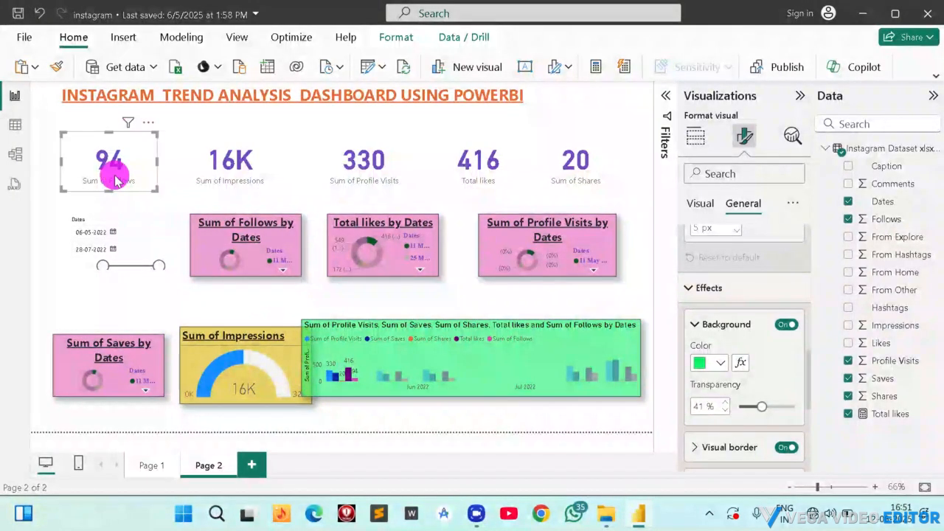
click(210, 163)
ctrl+click(331, 167)
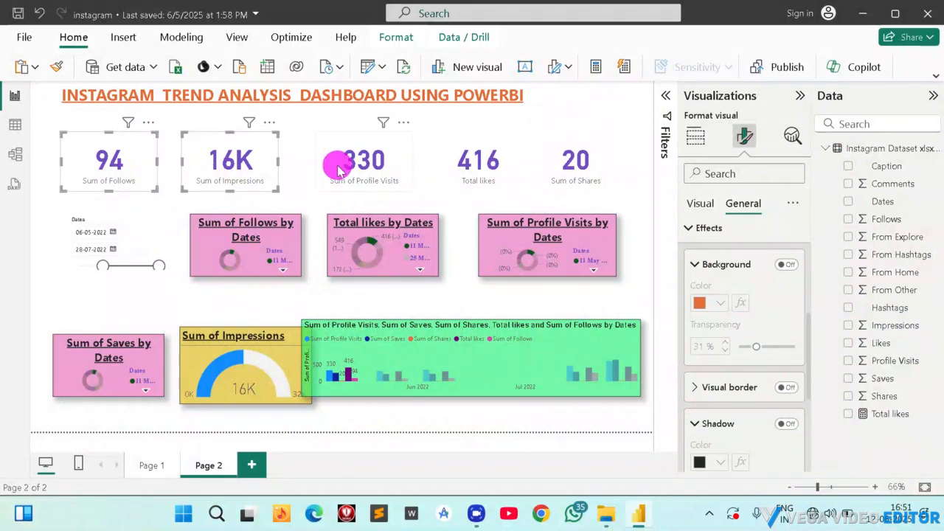
ctrl+click(506, 182)
ctrl+click(594, 176)
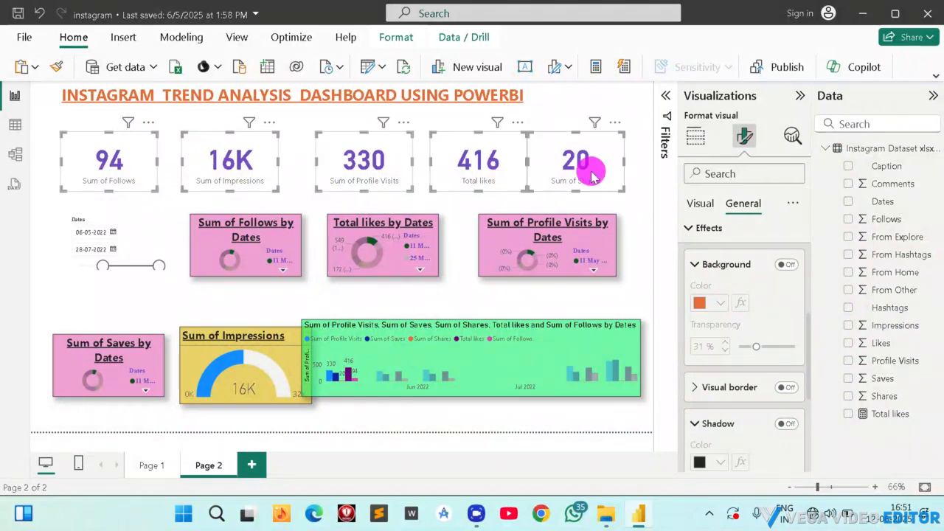
ctrl+click(140, 226)
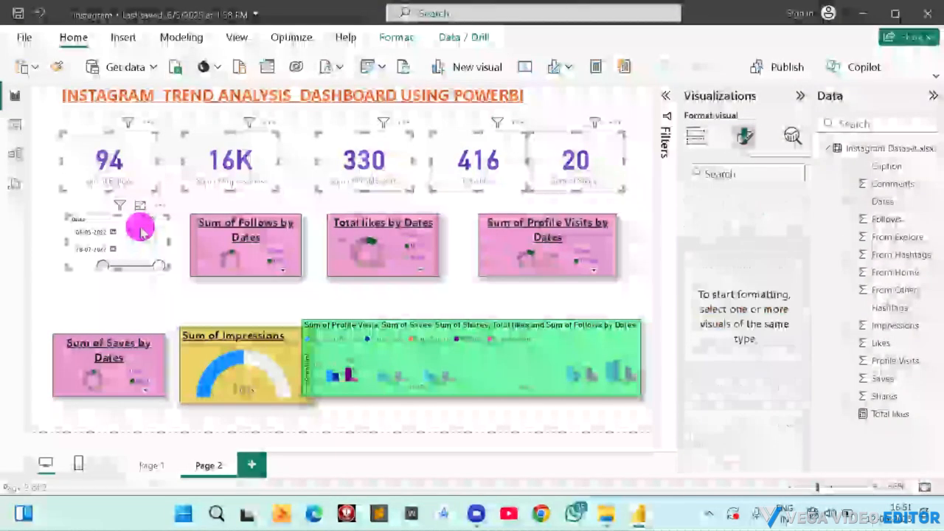
ctrl+click(118, 237)
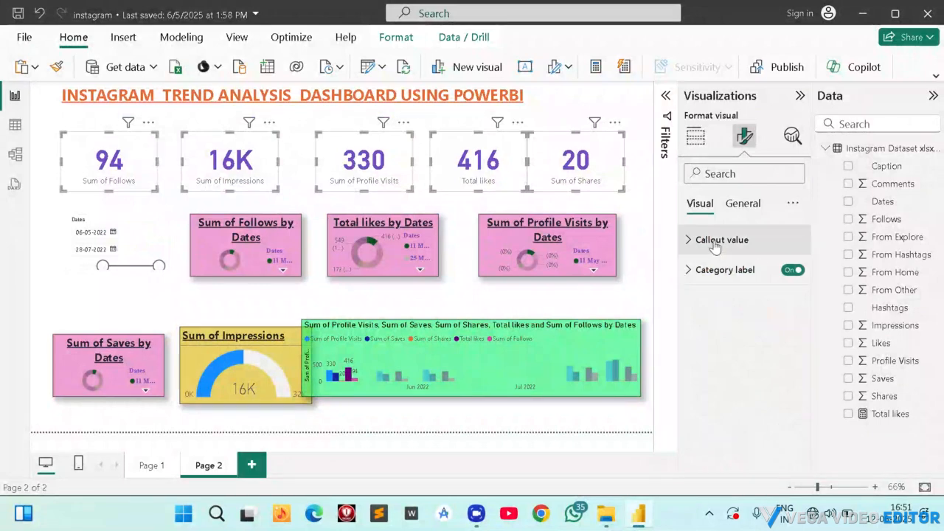
click(747, 203)
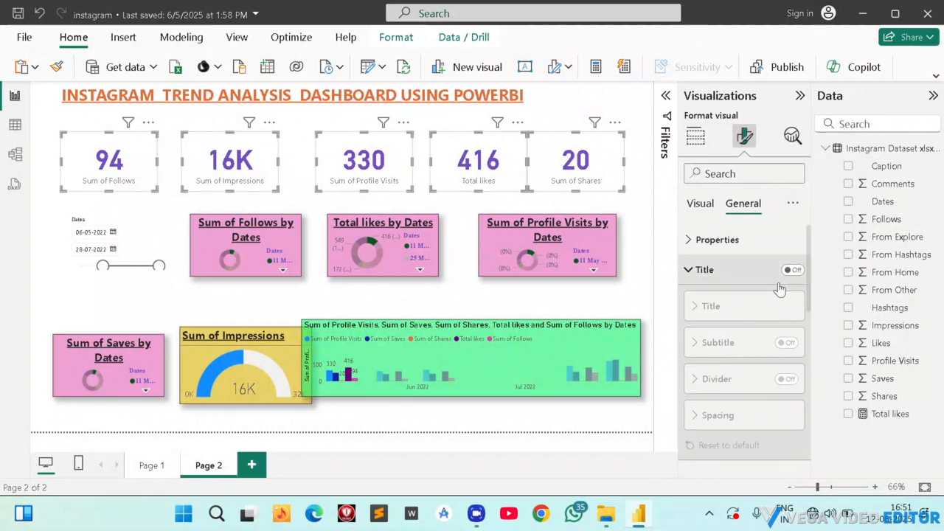
scroll(745, 324, down, 6)
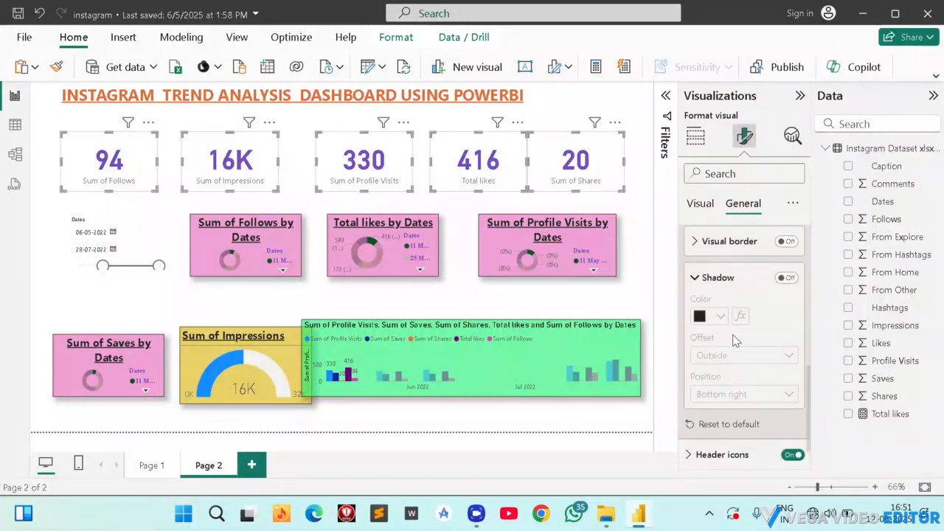
click(786, 278)
click(783, 244)
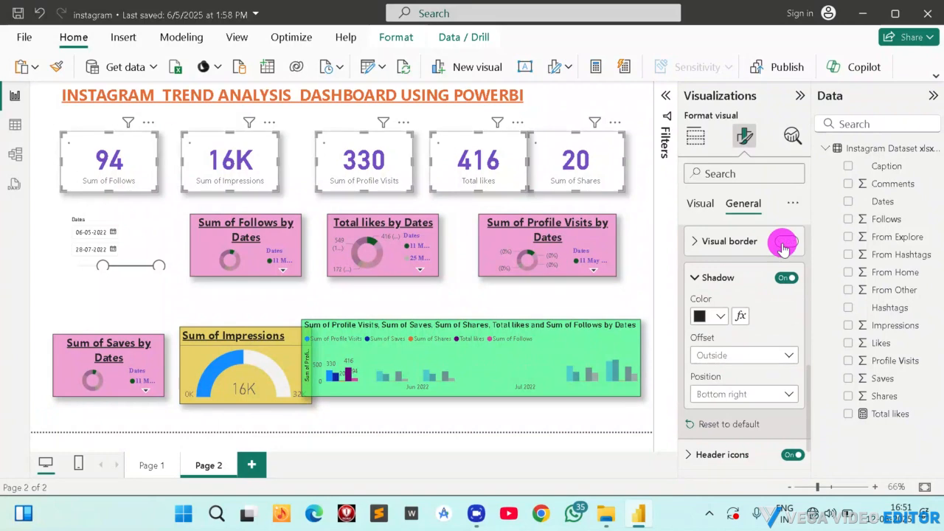
Try the orange background fill on the selected cards, then turn it back off.
scroll(774, 413, down, 2)
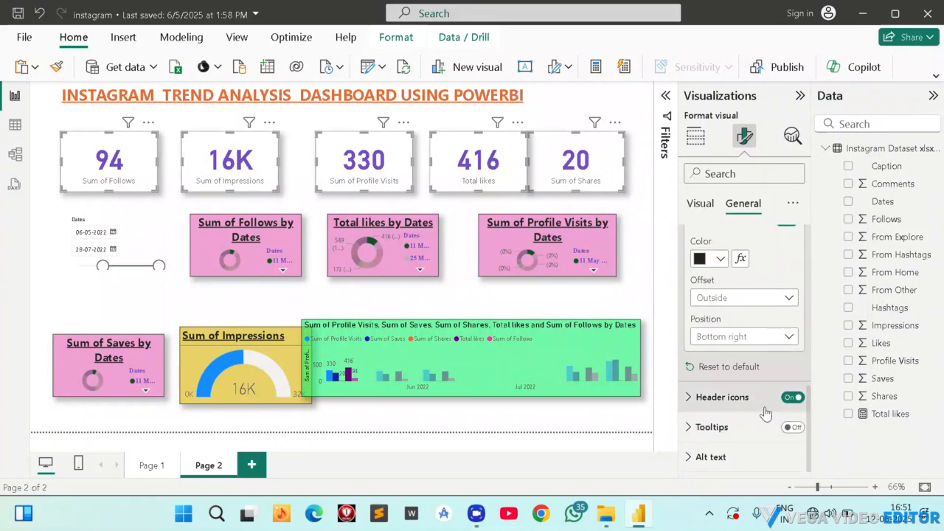
scroll(737, 332, up, 4)
scroll(738, 332, up, 1)
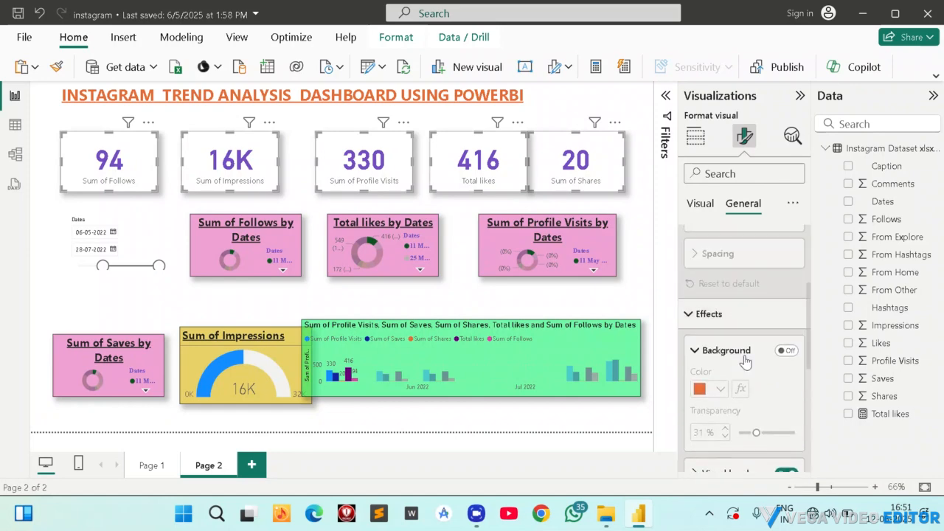
click(785, 352)
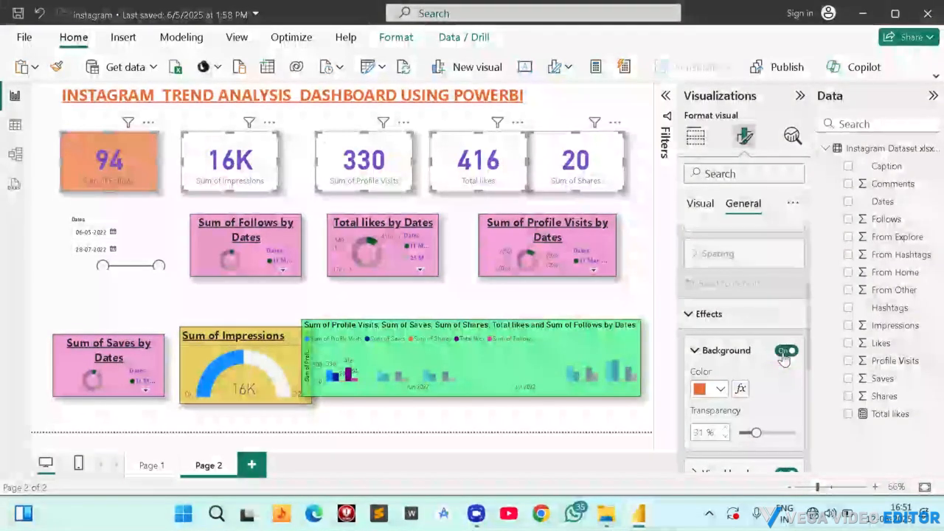
click(786, 351)
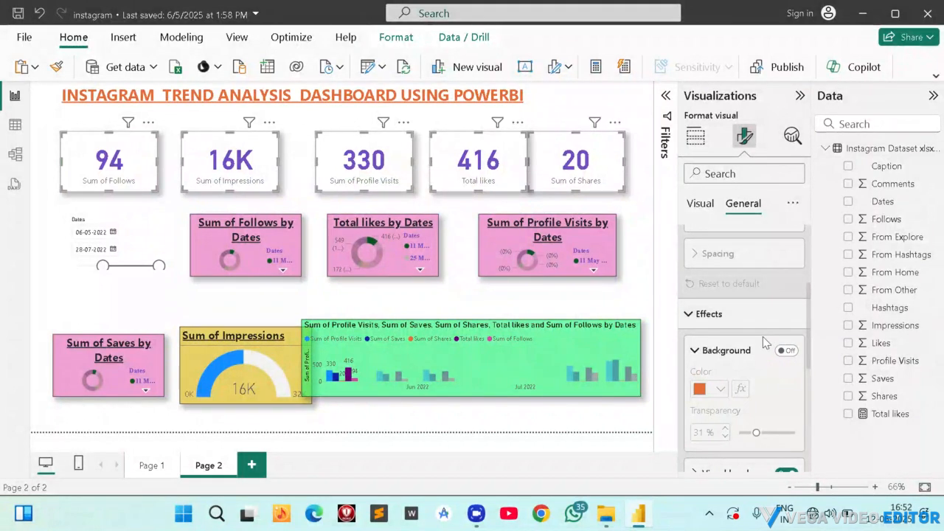
scroll(765, 331, up, 3)
scroll(719, 359, up, 1)
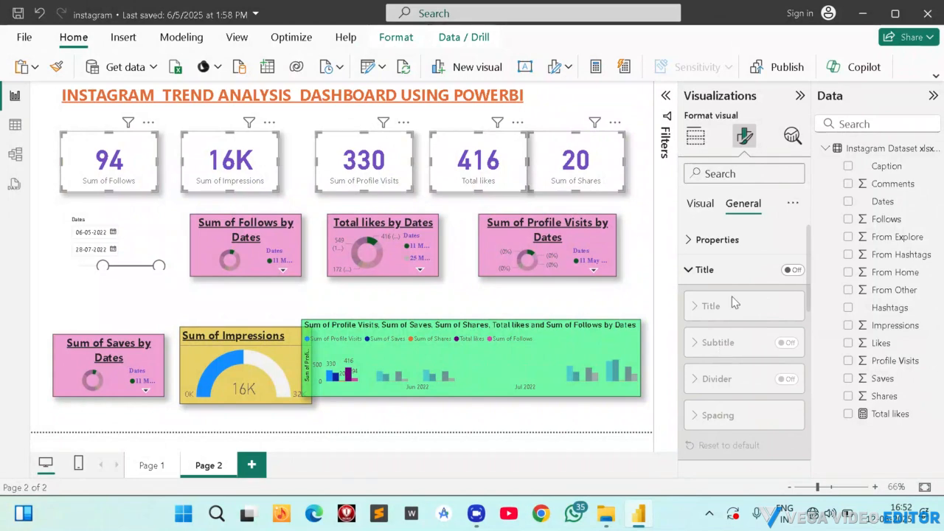
click(709, 243)
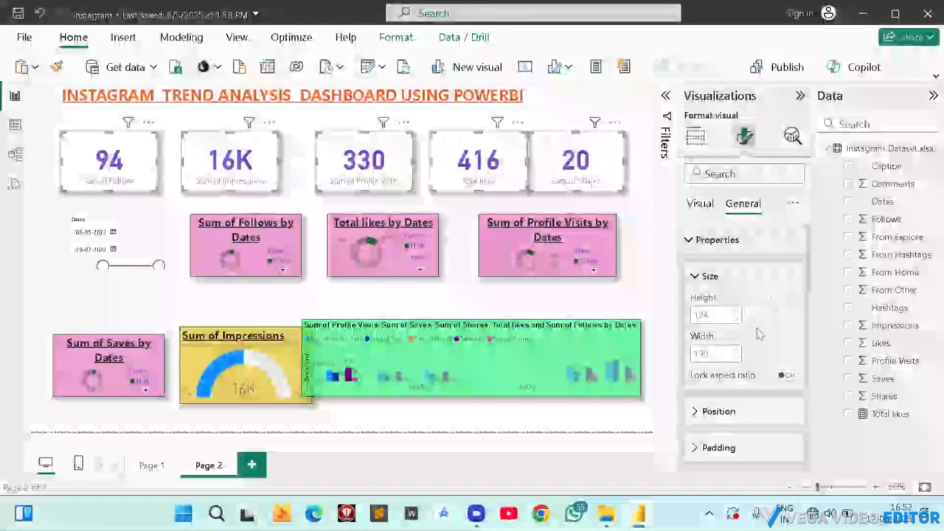
scroll(747, 349, down, 5)
scroll(737, 350, down, 3)
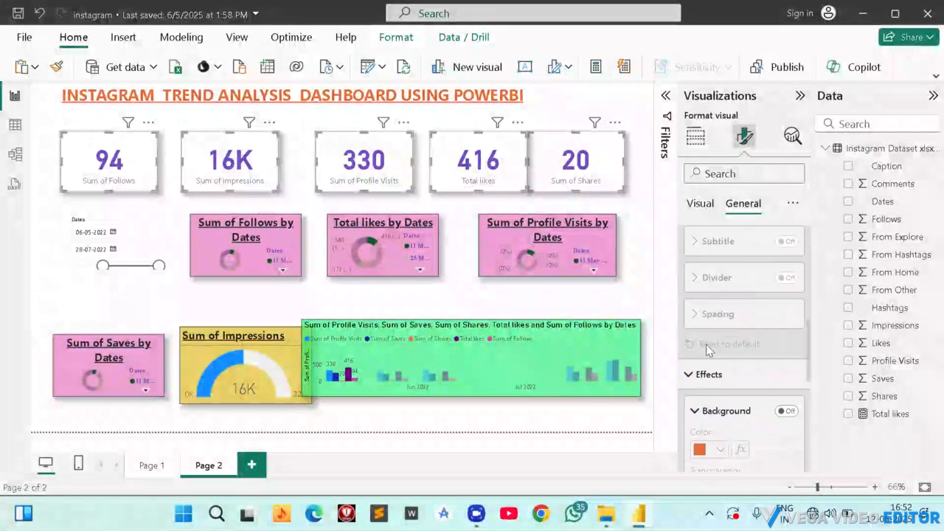
scroll(766, 350, down, 5)
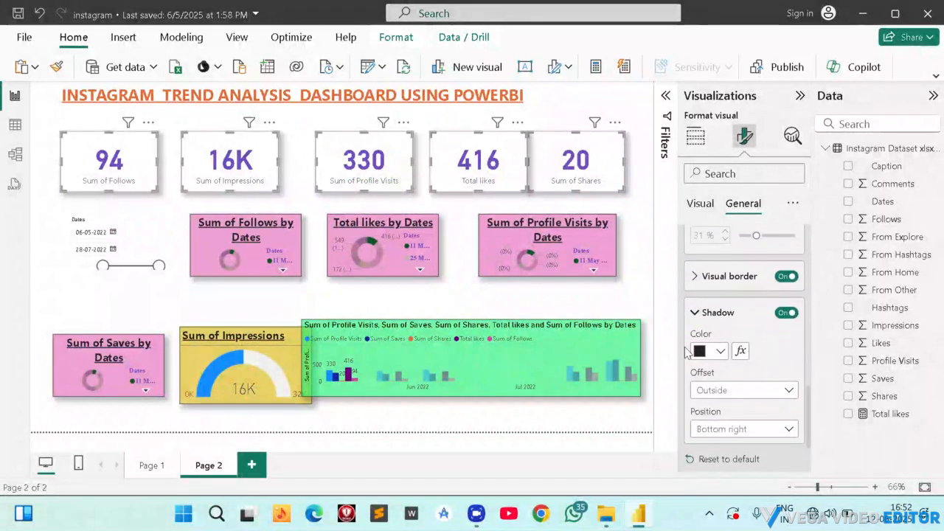
Try pink #E044A7, a lighter red and the darker red #a1343c as the five cards' shadow color.
click(716, 351)
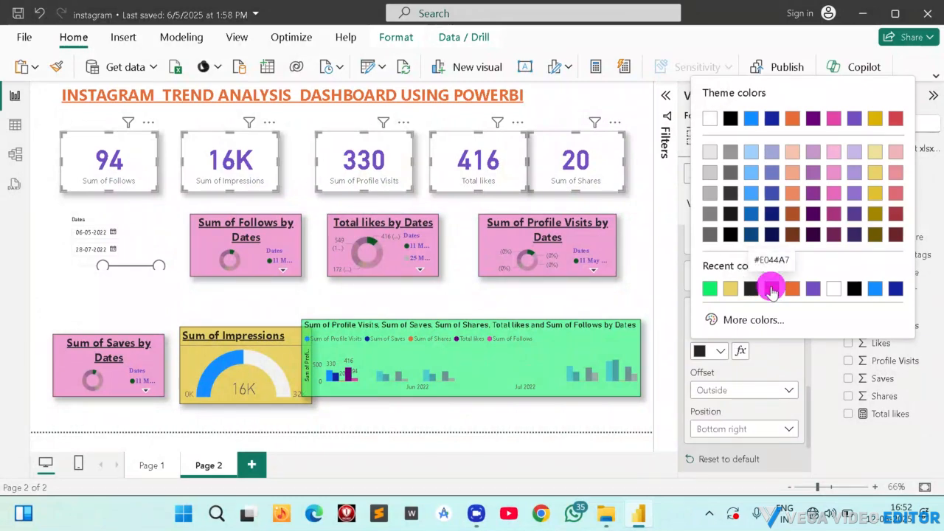
click(770, 290)
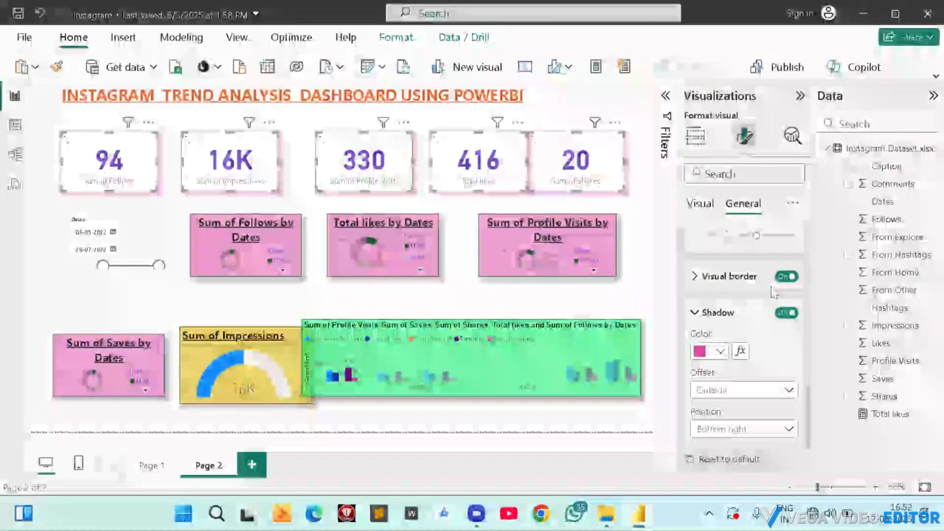
click(721, 352)
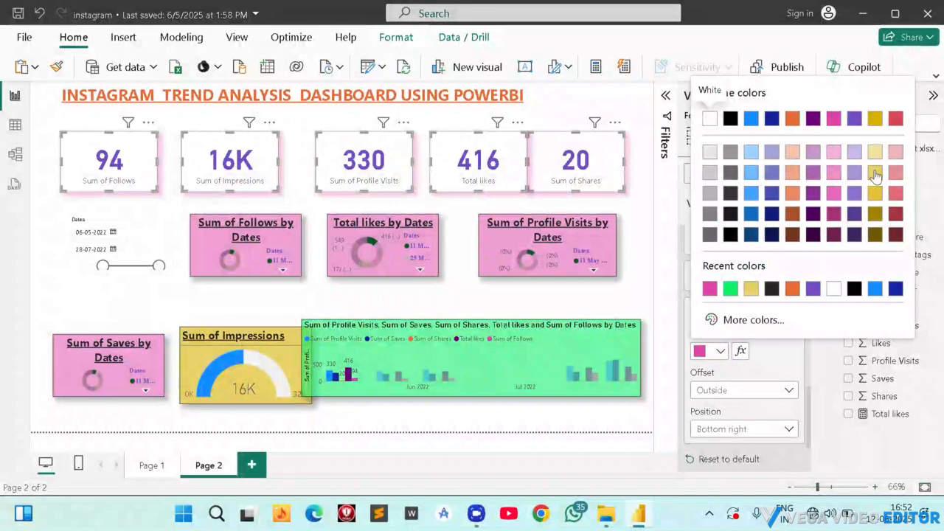
click(896, 192)
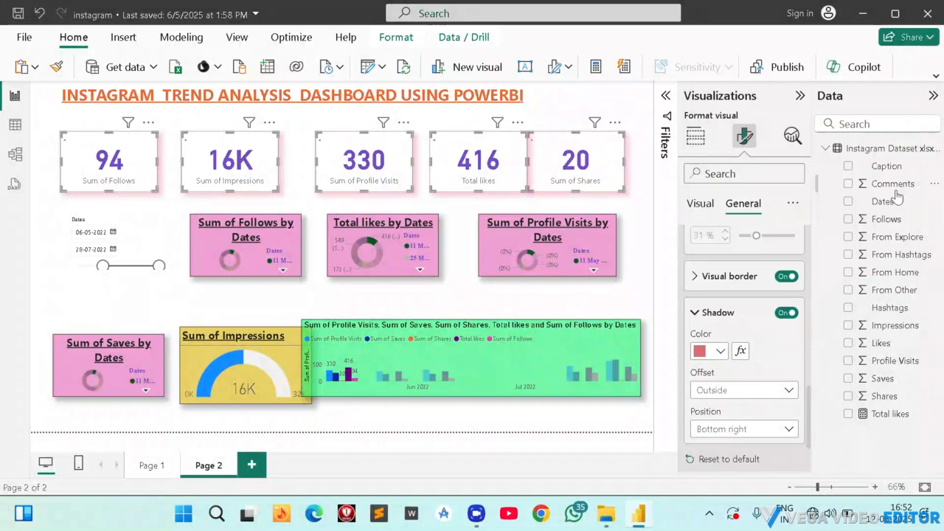
click(721, 350)
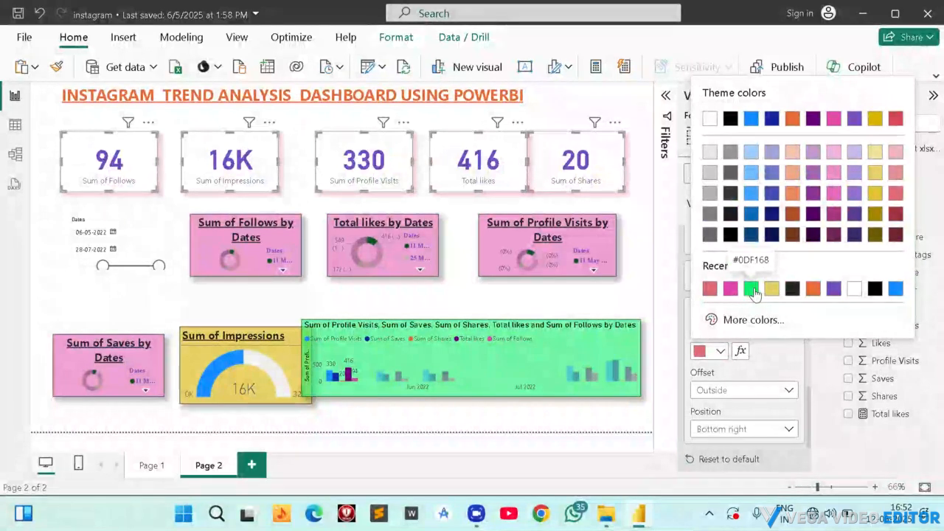
click(897, 214)
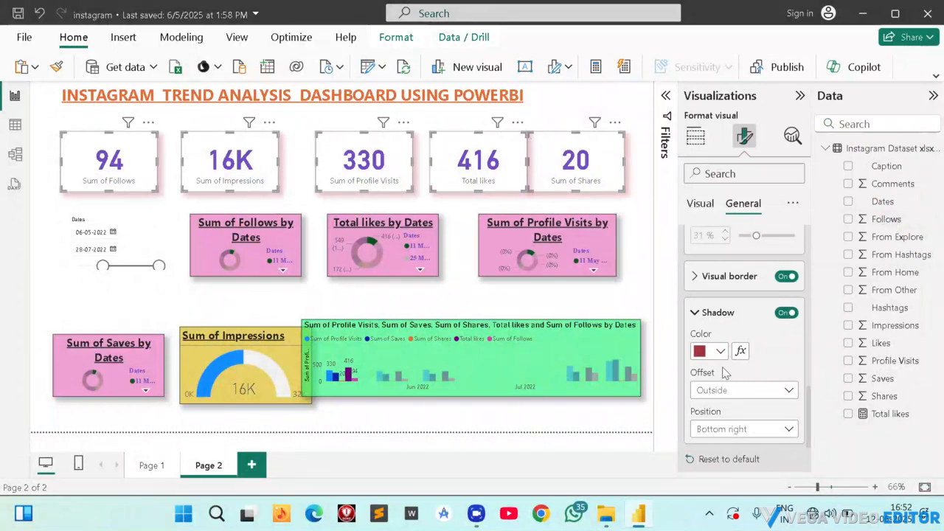
Set the shadow color of the five selected cards to a lighter blue theme color.
scroll(741, 354, down, 2)
click(718, 291)
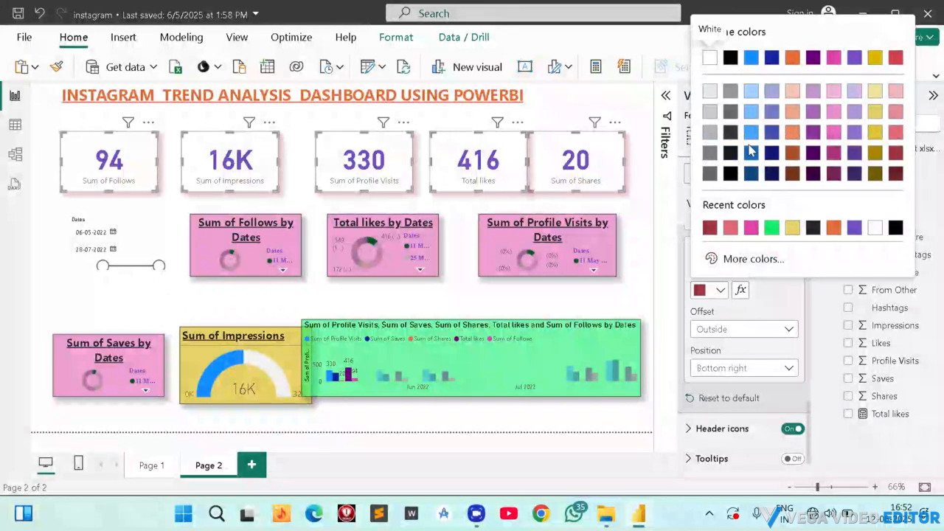
click(750, 131)
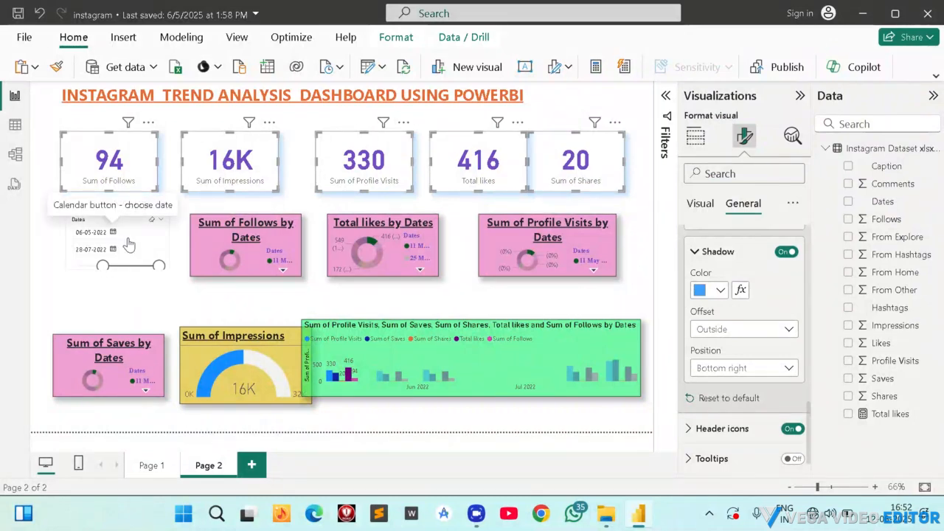
Resize the clustered column chart from its lower-left corner, making it taller and narrower so it clears the Sum of Impressions gauge.
click(472, 360)
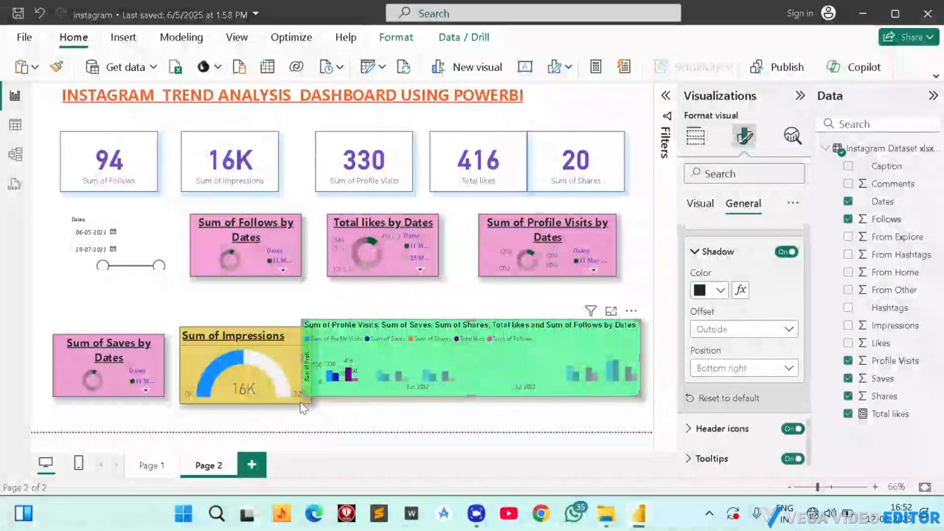
drag(308, 389, 329, 431)
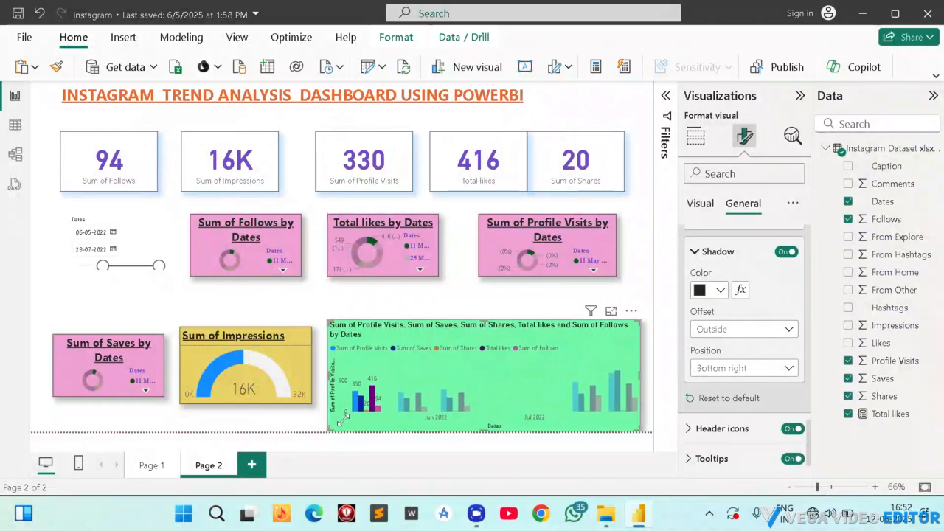
Move the clustered column chart slightly up and to the right on the page, and turn on its zoom slider.
mouse_move(472, 354)
mouse_down()
mouse_move(464, 348)
mouse_move(478, 348)
mouse_up()
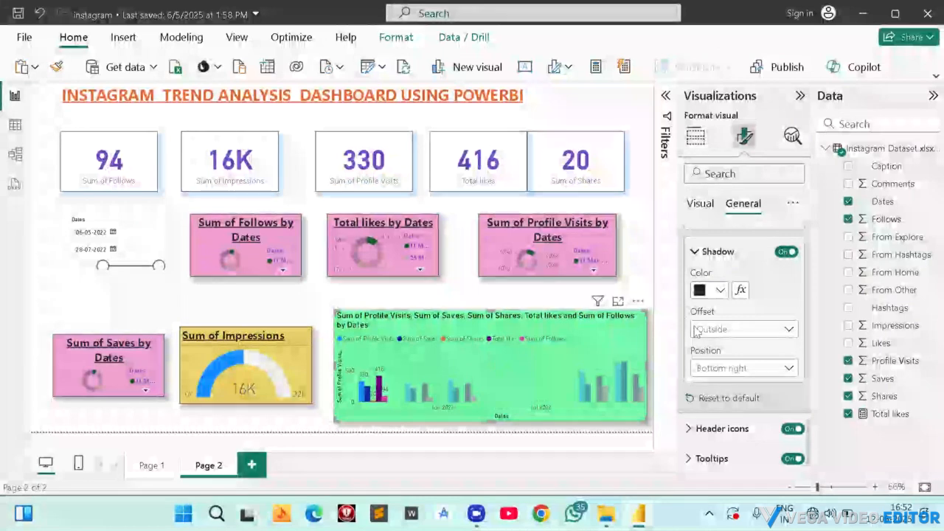
click(700, 203)
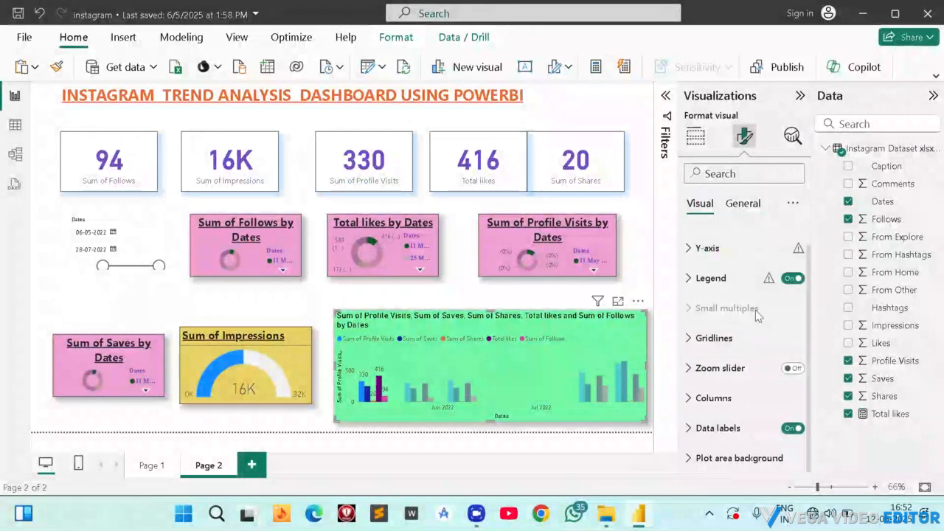
click(789, 368)
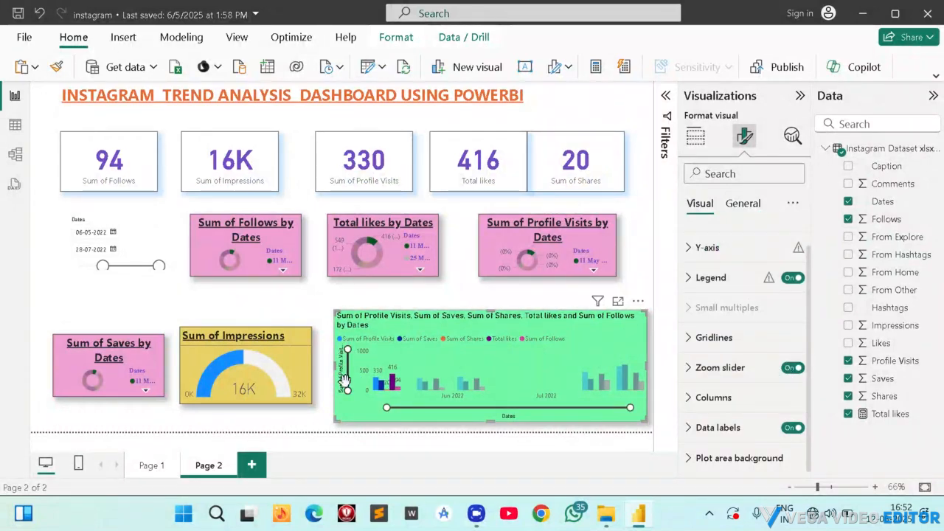
mouse_move(346, 391)
mouse_down()
mouse_move(353, 367)
mouse_move(345, 389)
mouse_move(345, 370)
mouse_move(359, 387)
mouse_move(357, 376)
mouse_move(357, 391)
mouse_up()
mouse_move(347, 350)
mouse_down()
mouse_move(348, 361)
mouse_move(347, 351)
mouse_up()
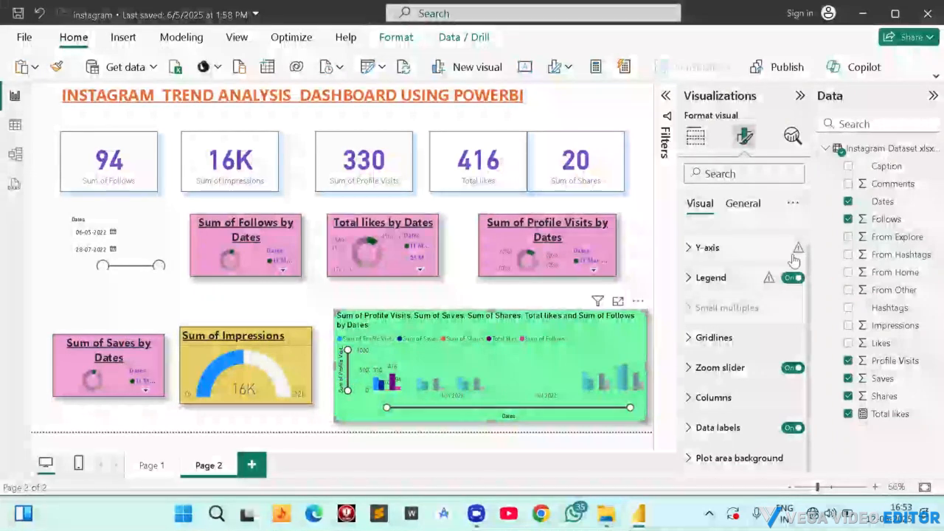
Try a dark red and the lighter red #de6a73 as the clustered column chart's background color.
click(743, 201)
scroll(735, 347, down, 3)
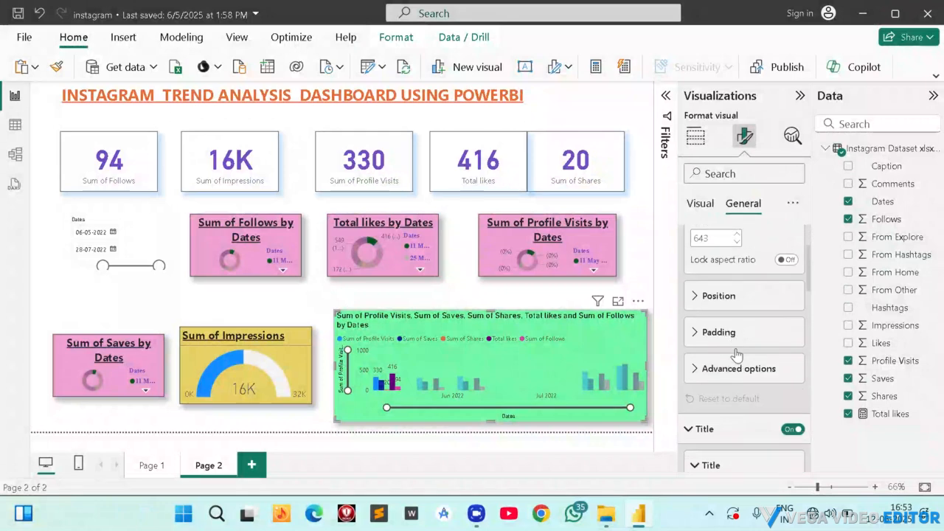
scroll(736, 357, up, 4)
scroll(737, 354, down, 3)
scroll(737, 355, down, 8)
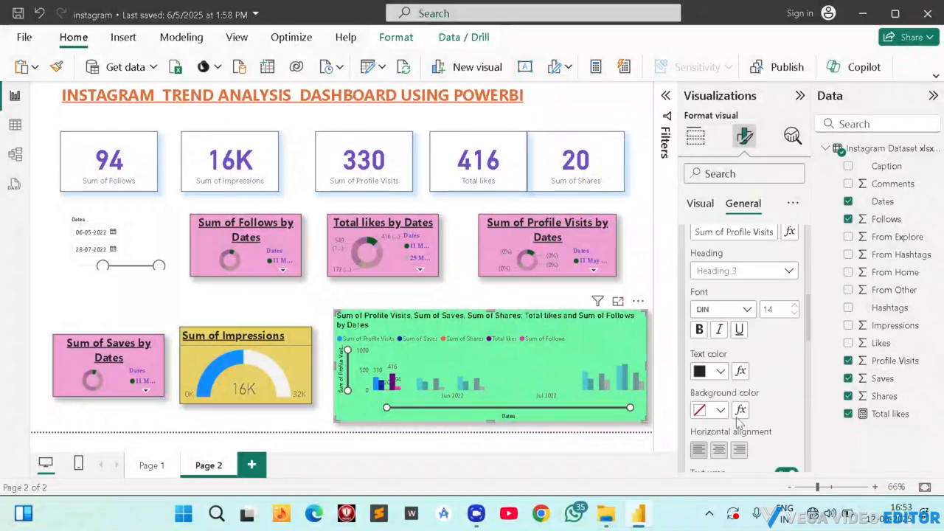
scroll(721, 357, down, 6)
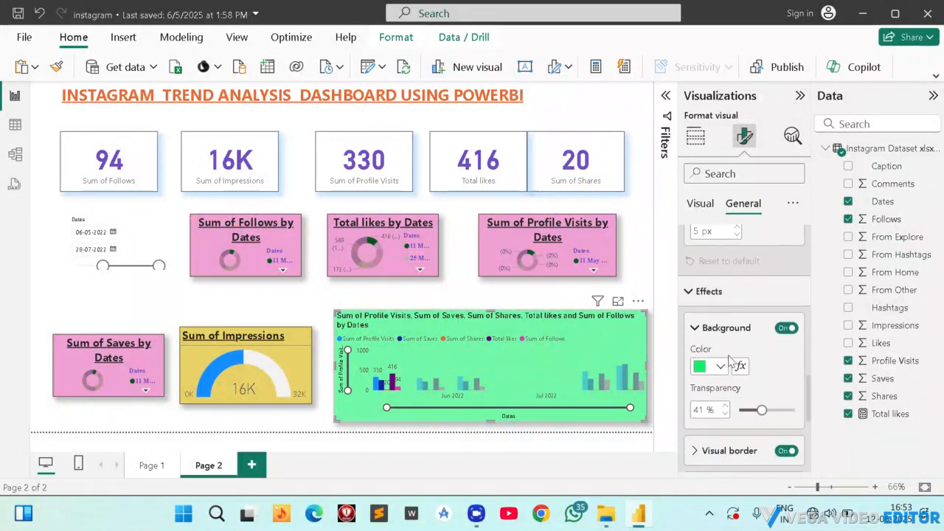
click(722, 365)
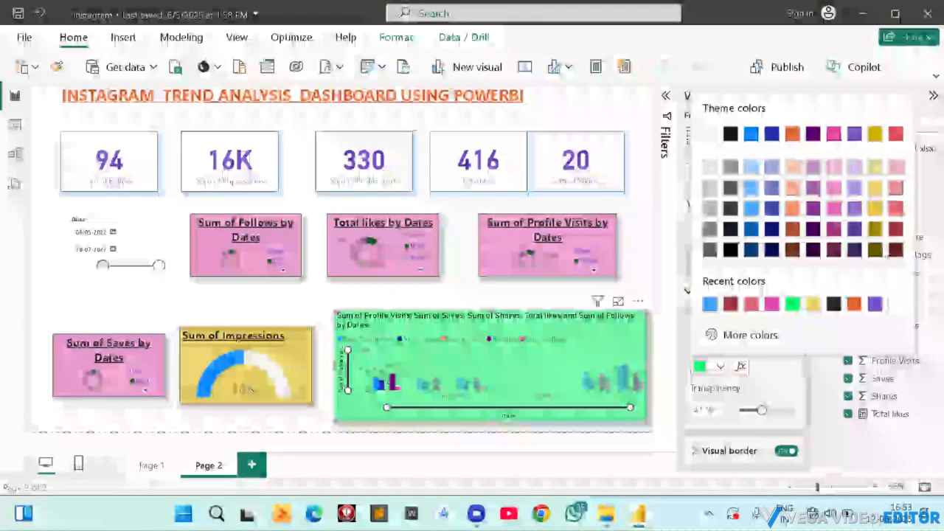
click(894, 229)
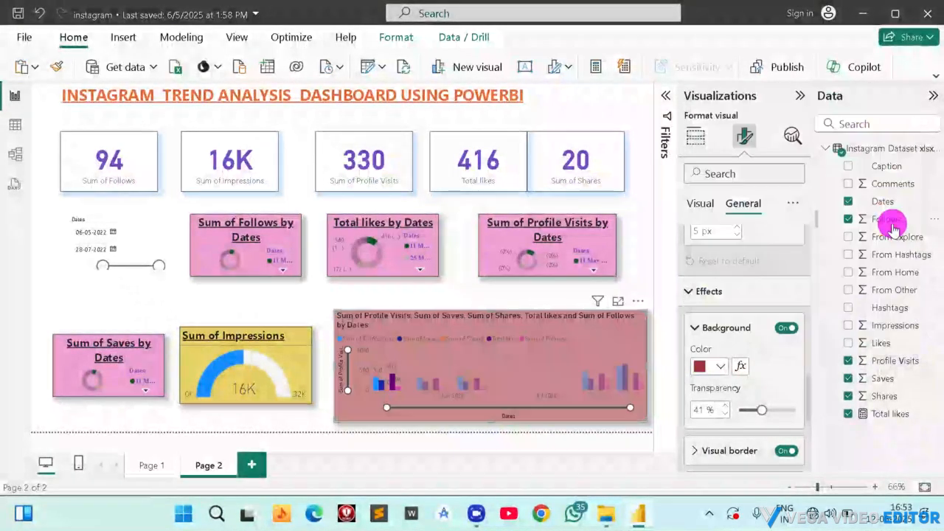
click(721, 366)
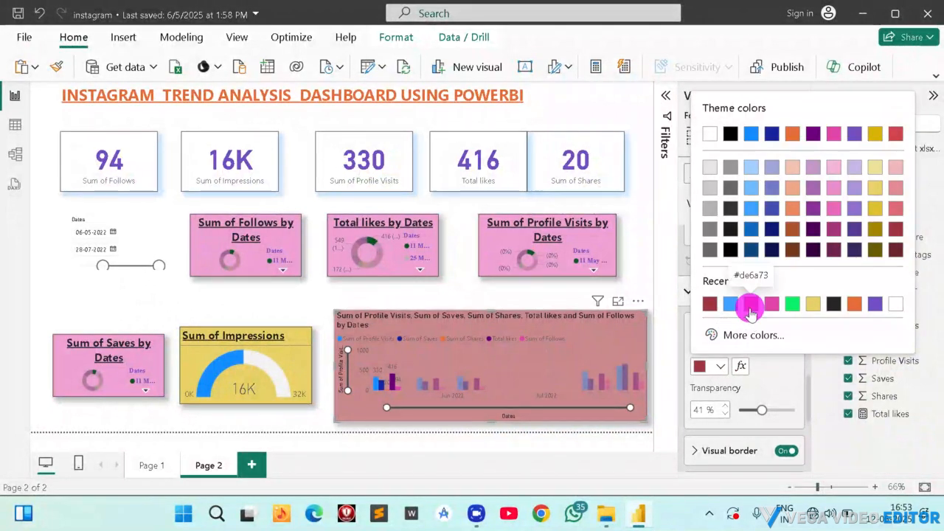
click(750, 303)
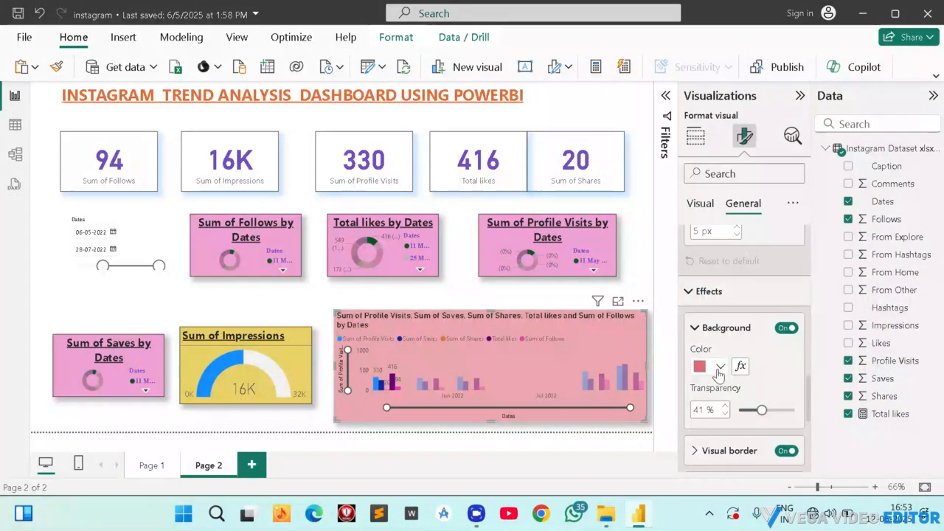
Set the clustered column chart's background to the custom bright red #EA1123.
click(719, 369)
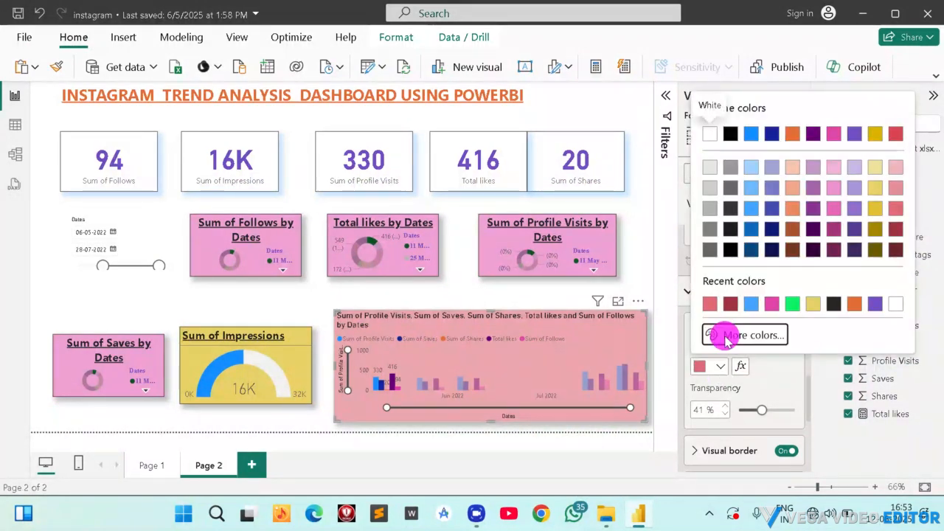
click(725, 336)
drag(803, 130, 886, 126)
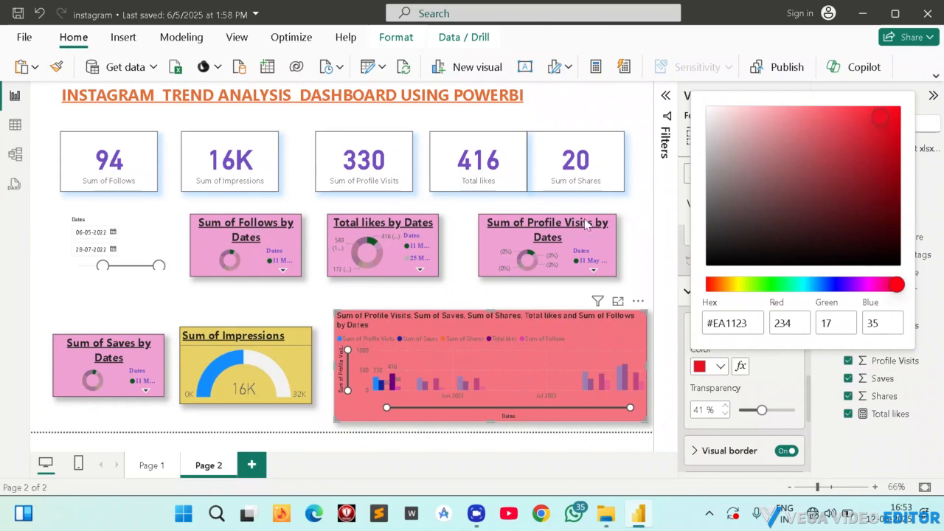
click(122, 307)
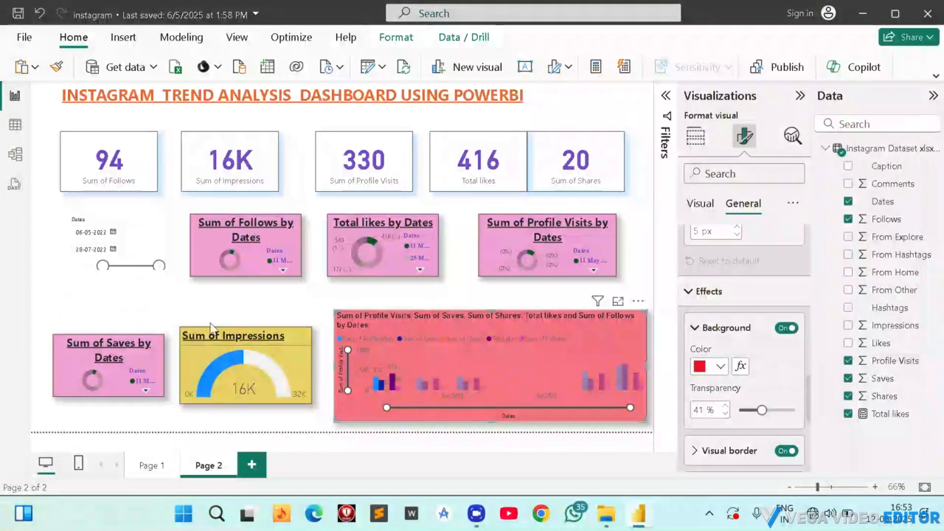
Align the Sum of Impressions gauge and Sum of Saves donut with the column chart's upper edge and make both taller.
click(274, 359)
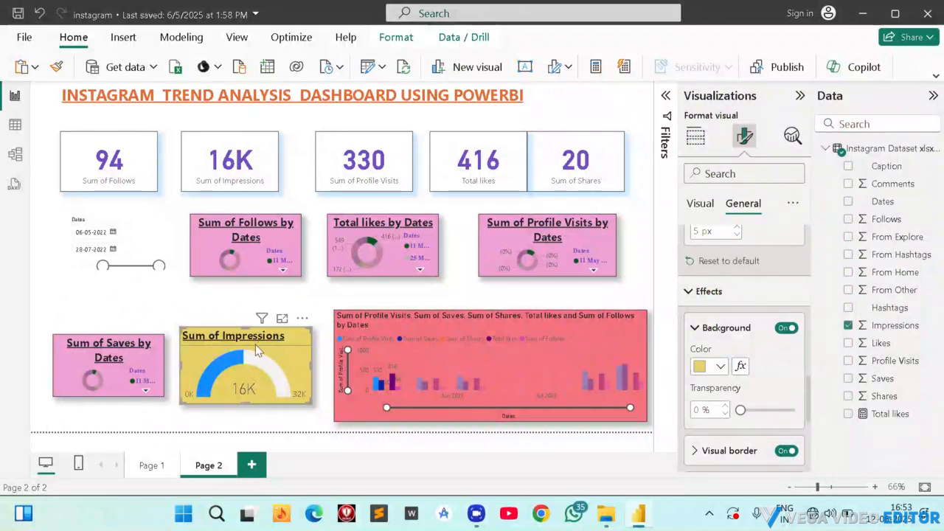
drag(264, 335, 268, 319)
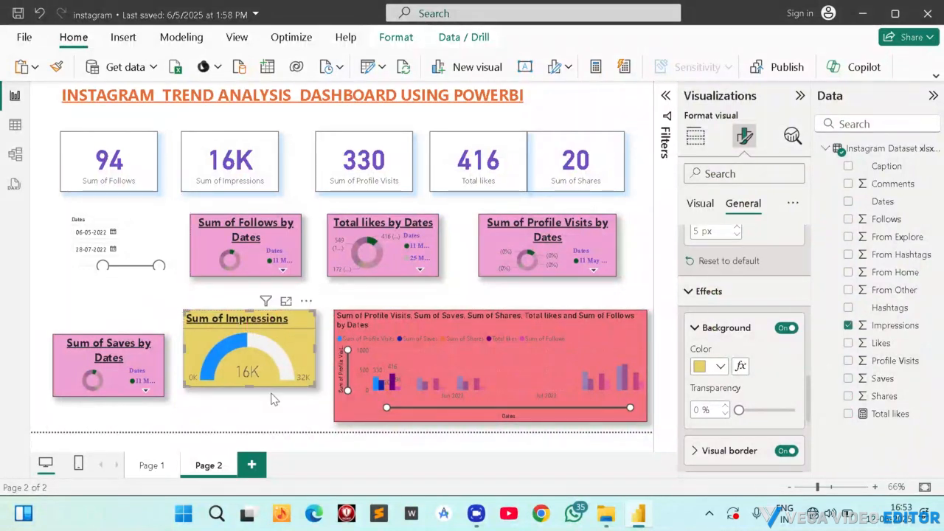
drag(247, 382, 243, 416)
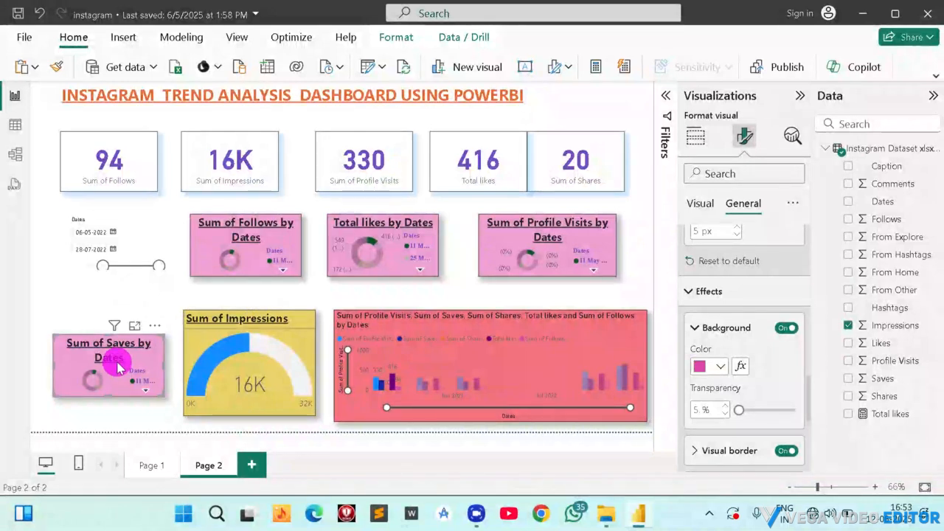
drag(116, 359, 103, 415)
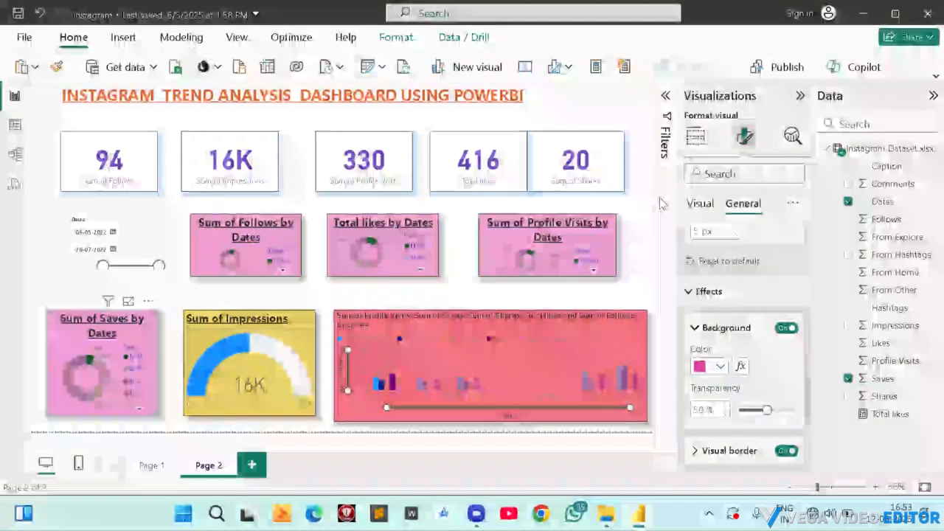
Try the custom red #FF0000 as Page 2's canvas background color.
click(644, 204)
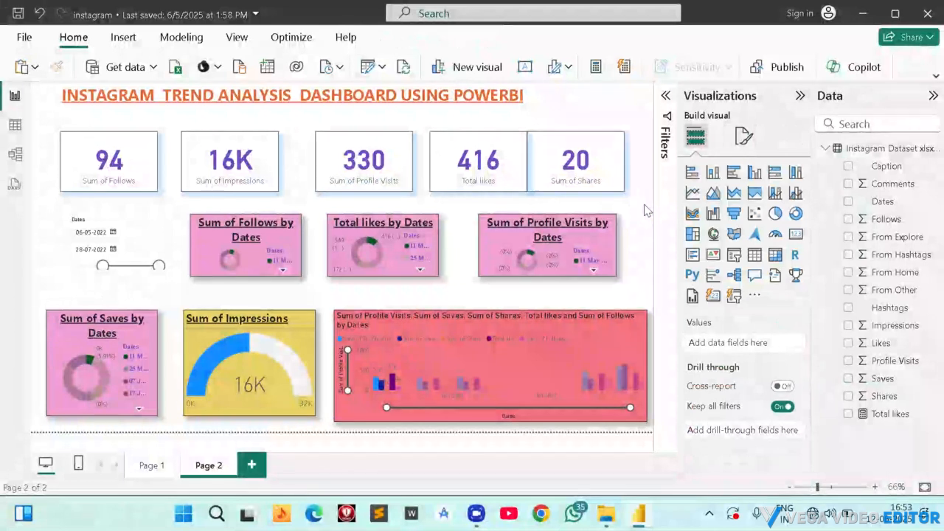
click(741, 135)
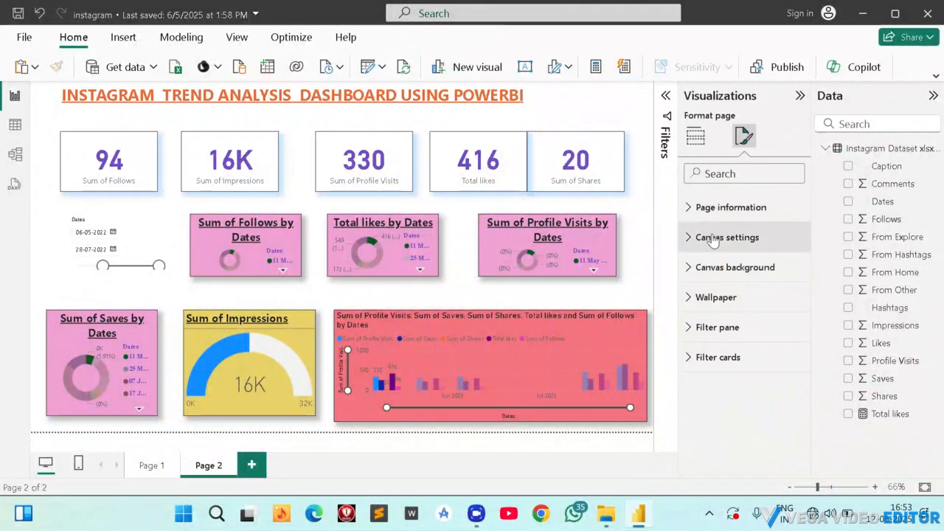
click(704, 267)
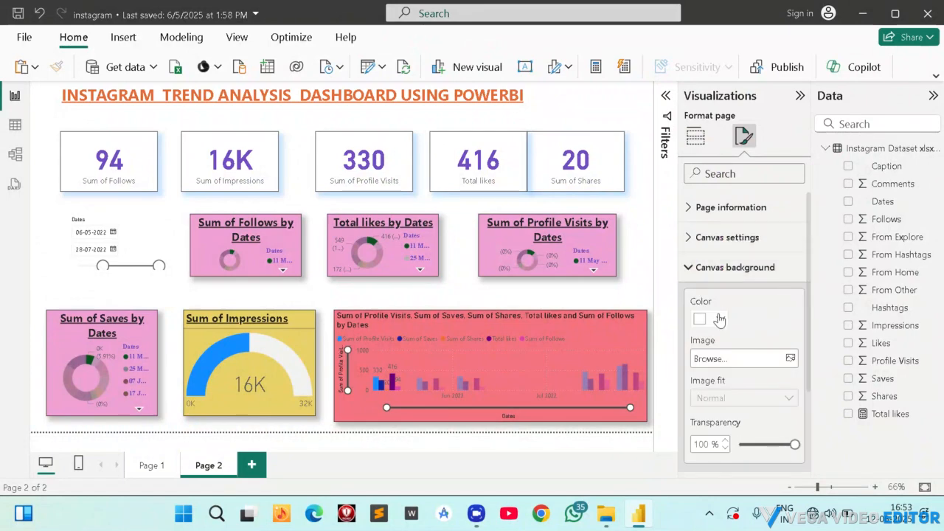
click(719, 317)
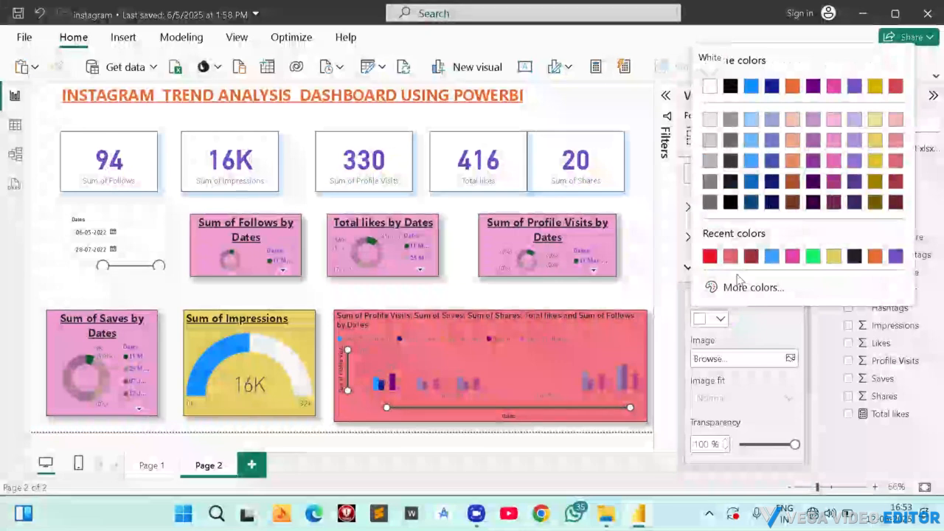
click(730, 288)
click(755, 109)
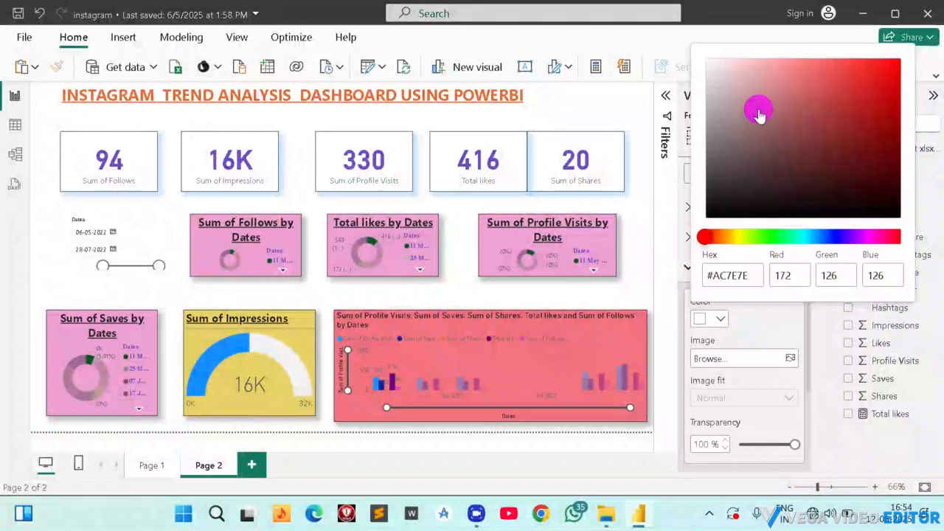
click(877, 72)
drag(937, 51, 939, 59)
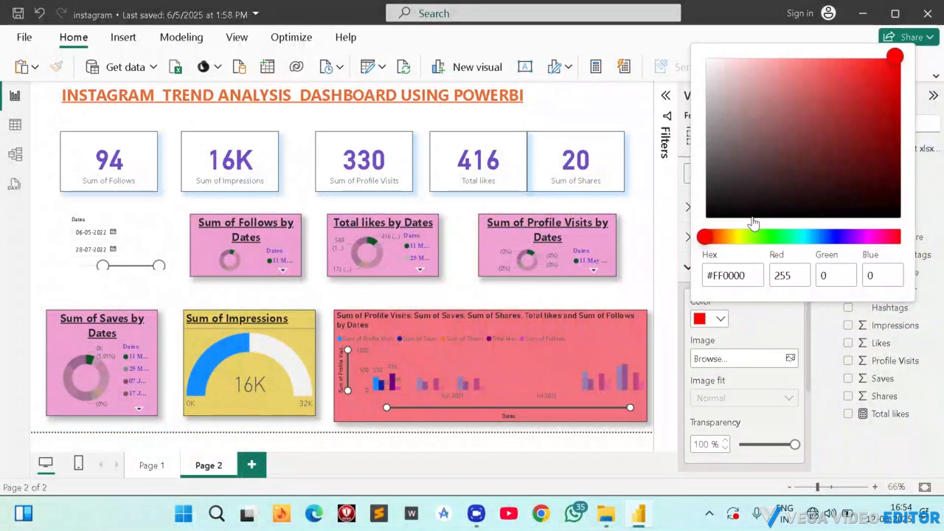
Try a custom lime green canvas background with its transparency at 0%.
click(748, 252)
click(746, 236)
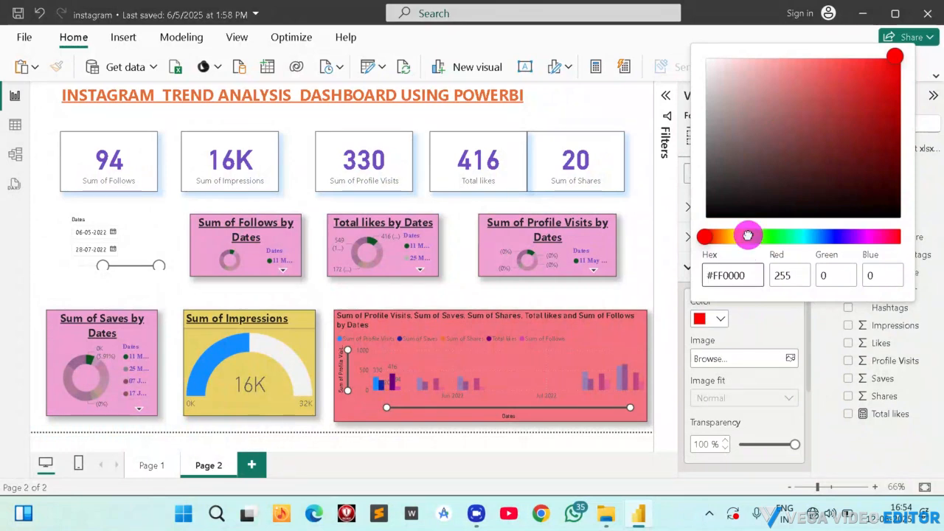
drag(832, 97, 912, 45)
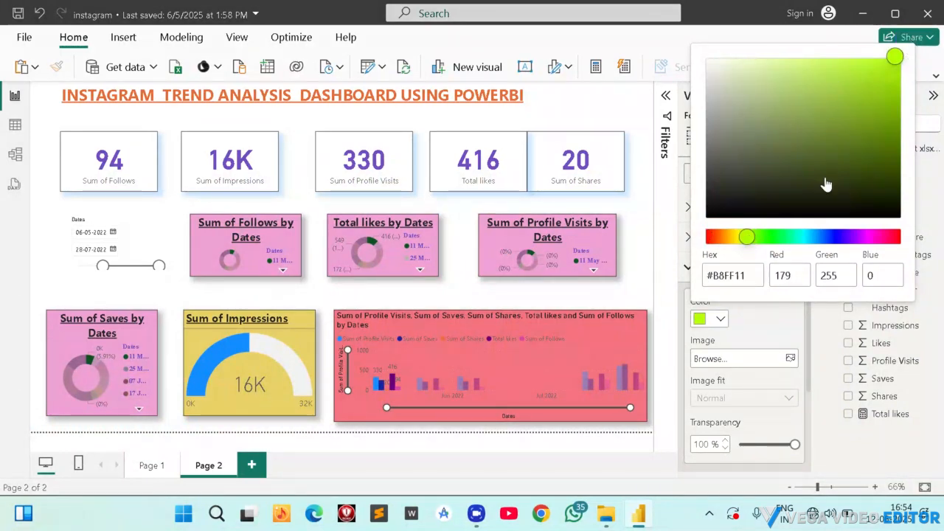
click(758, 347)
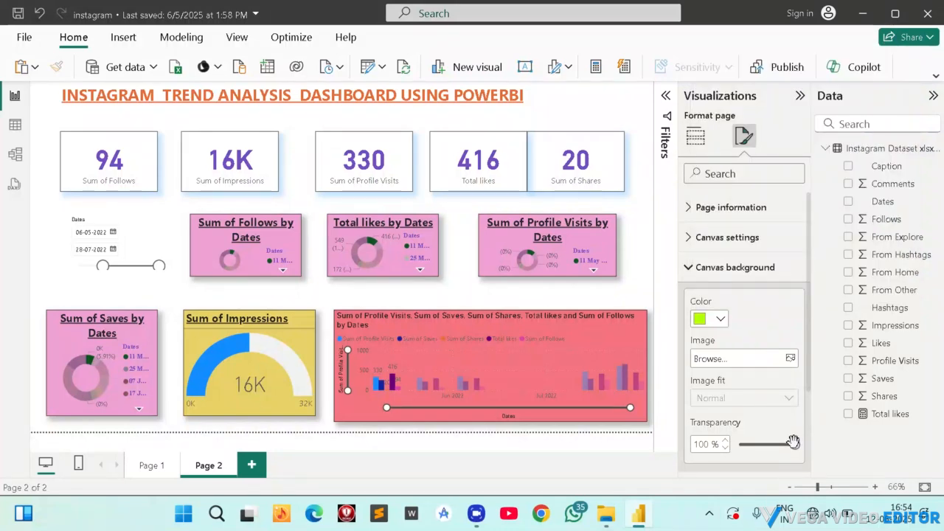
drag(793, 442, 739, 452)
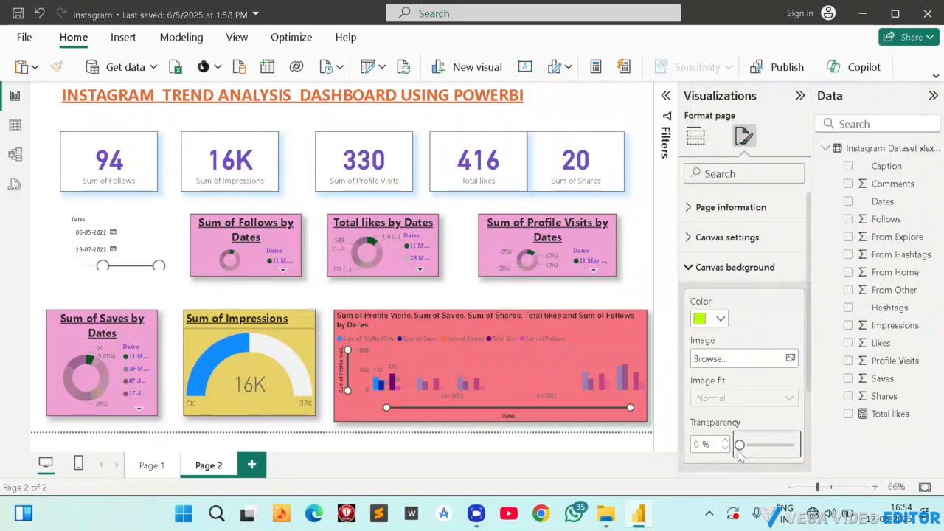
Set the canvas background to the recently used bright red with 45% transparency.
click(717, 317)
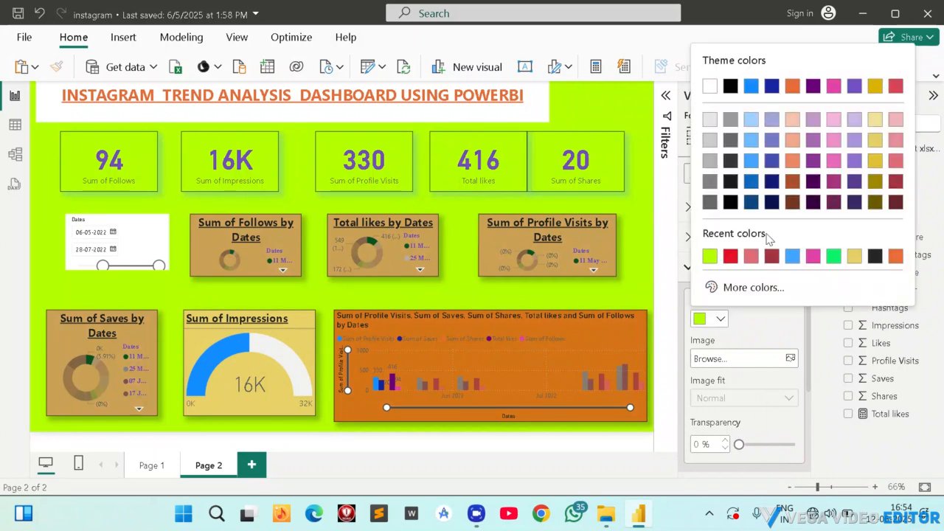
click(721, 258)
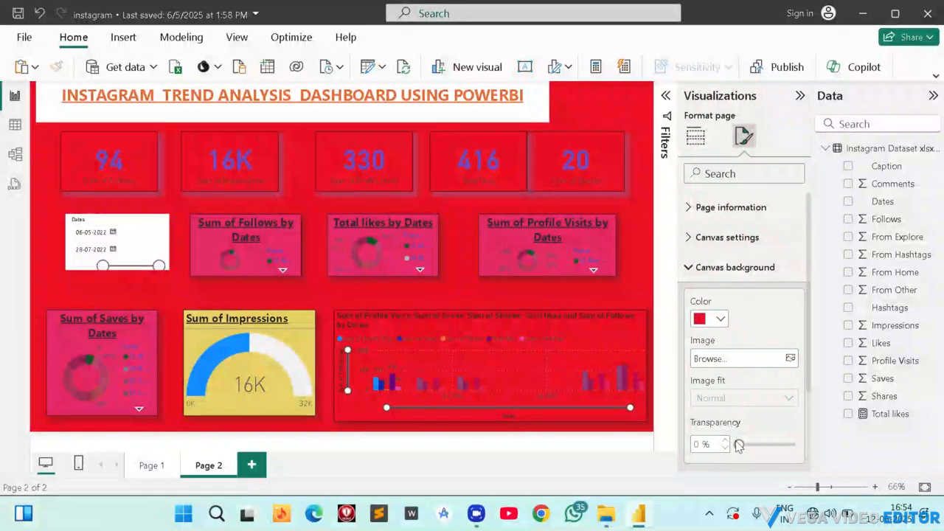
drag(736, 442, 758, 446)
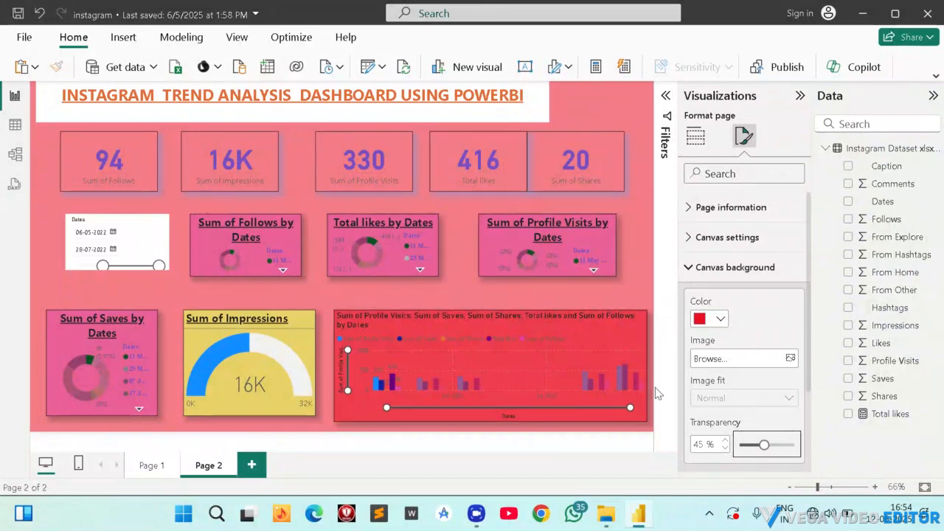
Fill the Dates slicer's background with a lighter yellow theme color.
click(149, 240)
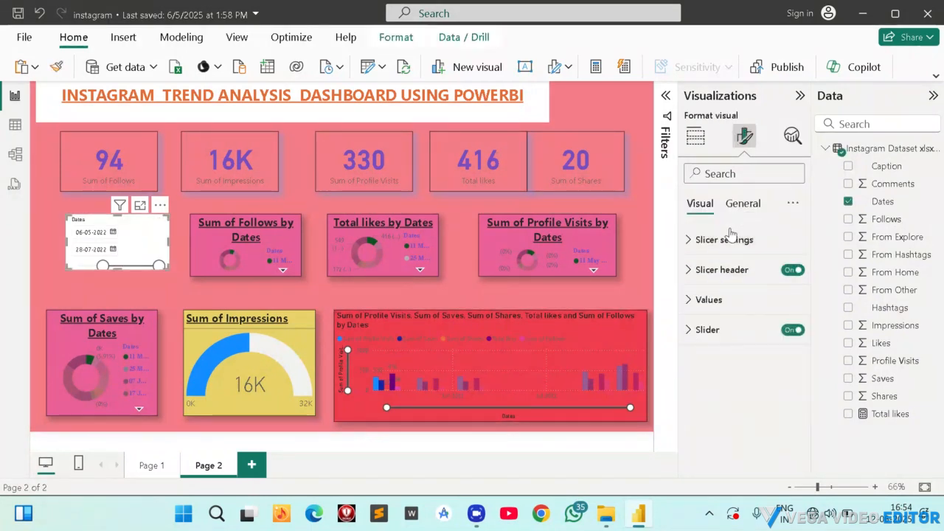
click(738, 203)
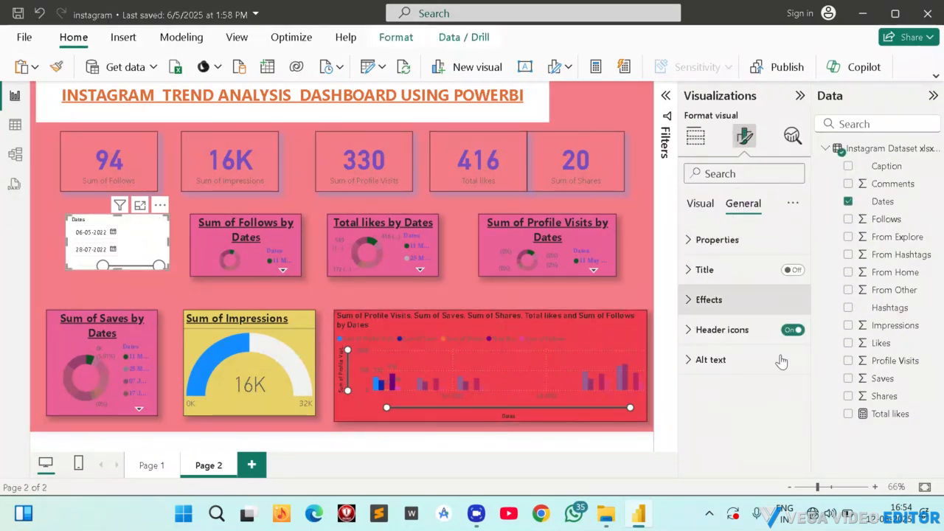
click(713, 298)
click(723, 376)
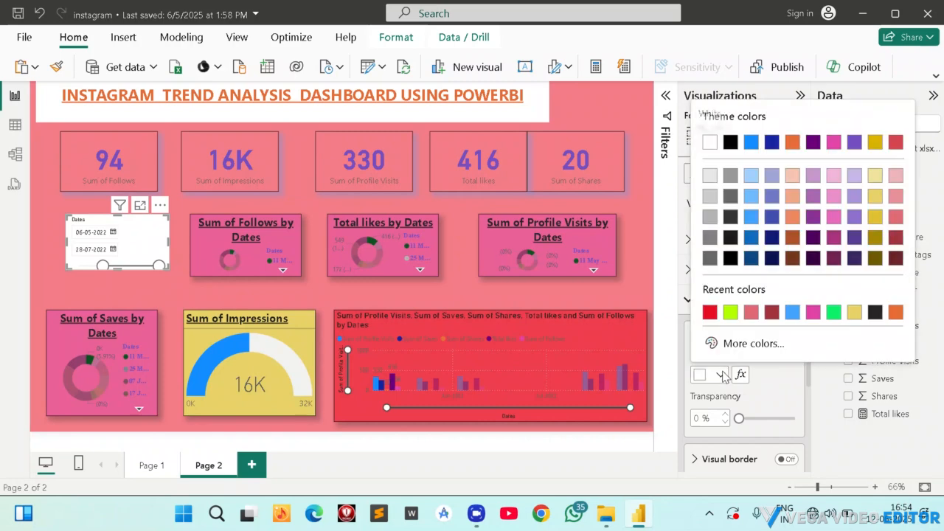
click(879, 199)
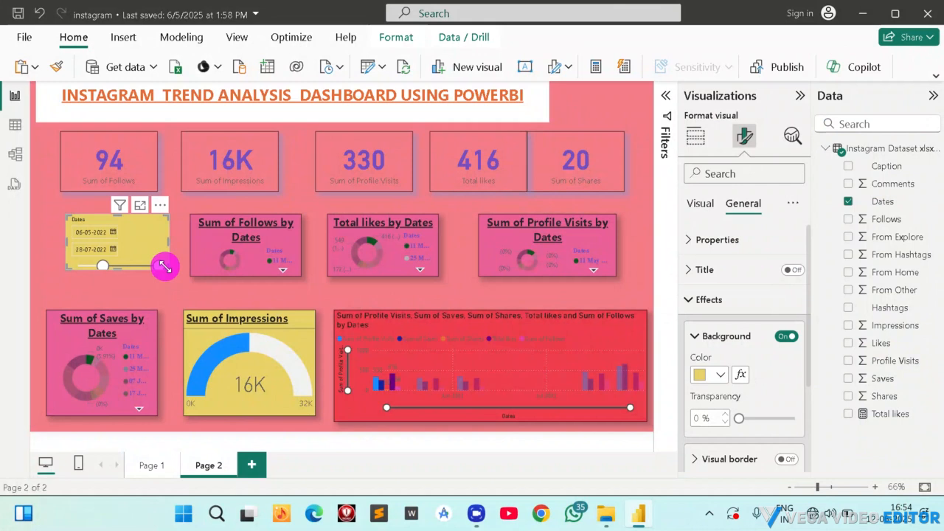
Enlarge the Dates slicer slightly and narrow its range to 29-04-2022 through 27-06-2022.
drag(164, 267, 170, 277)
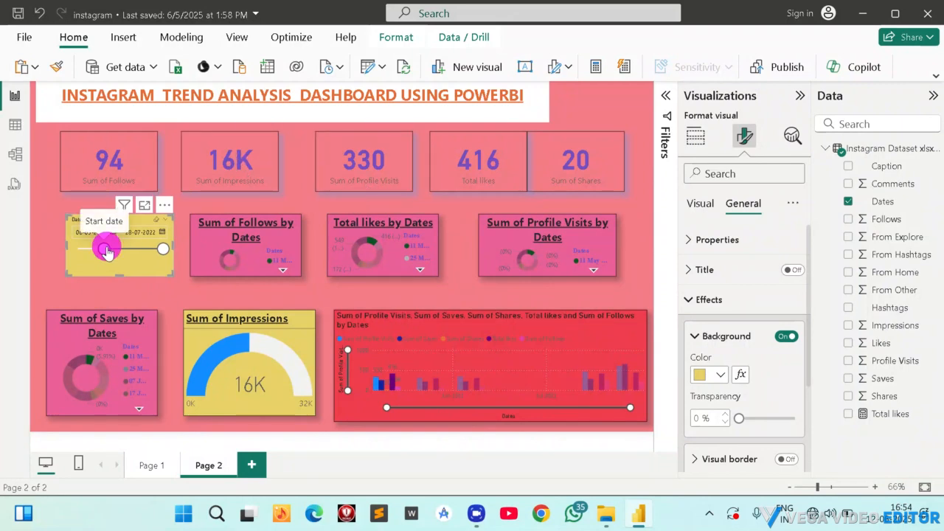
drag(106, 250, 122, 249)
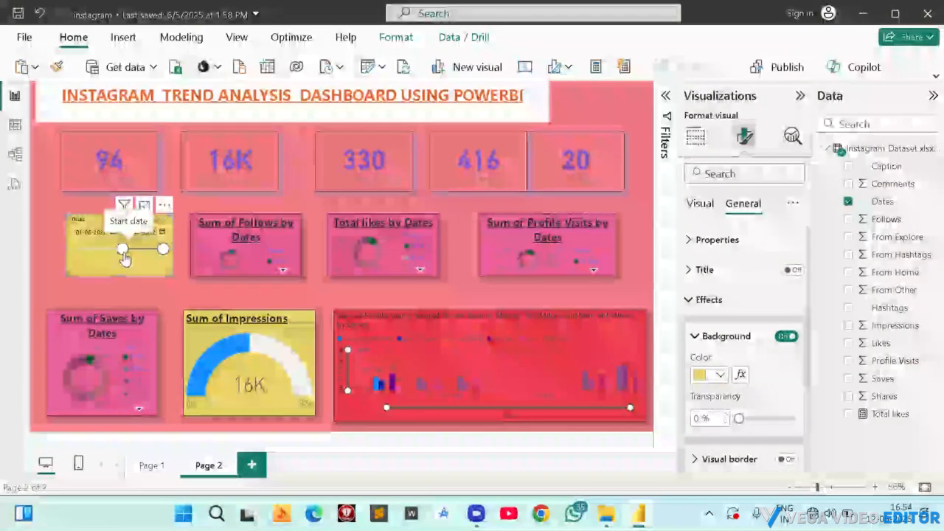
click(124, 257)
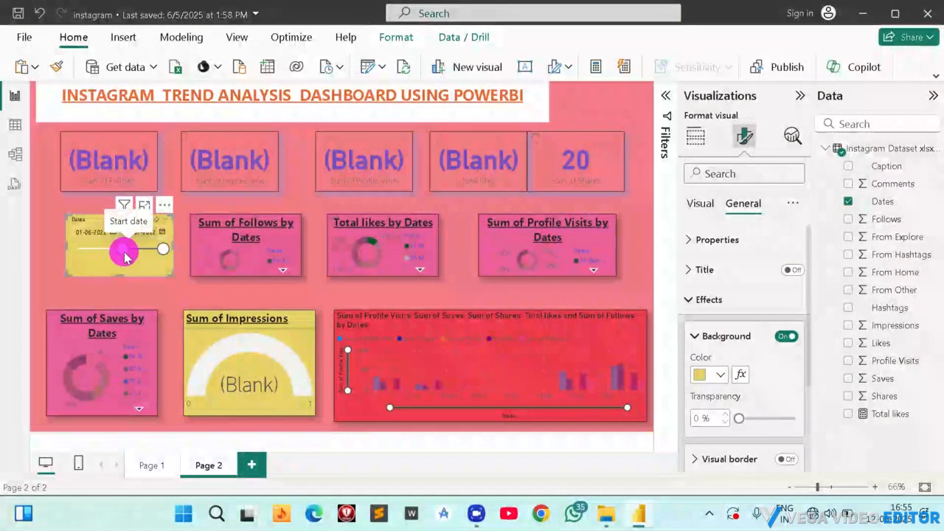
drag(124, 254, 93, 255)
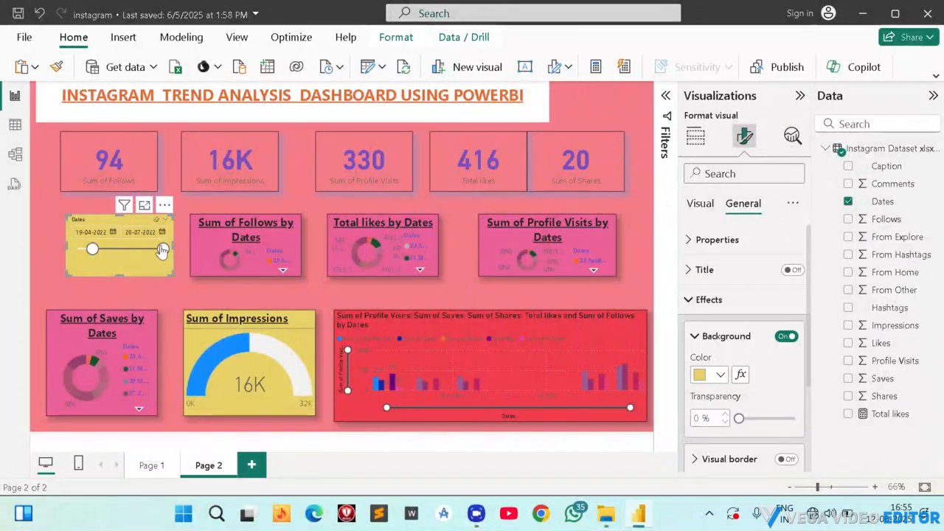
drag(163, 249, 141, 251)
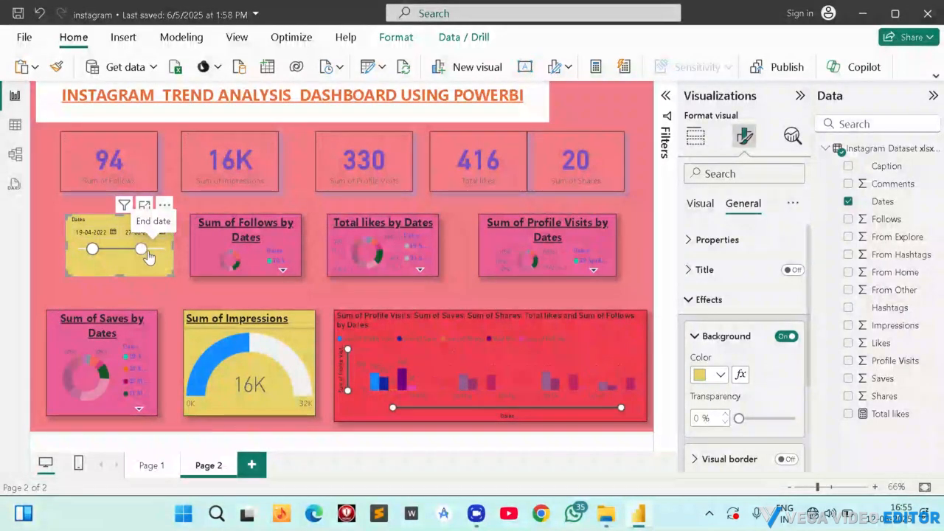
click(248, 257)
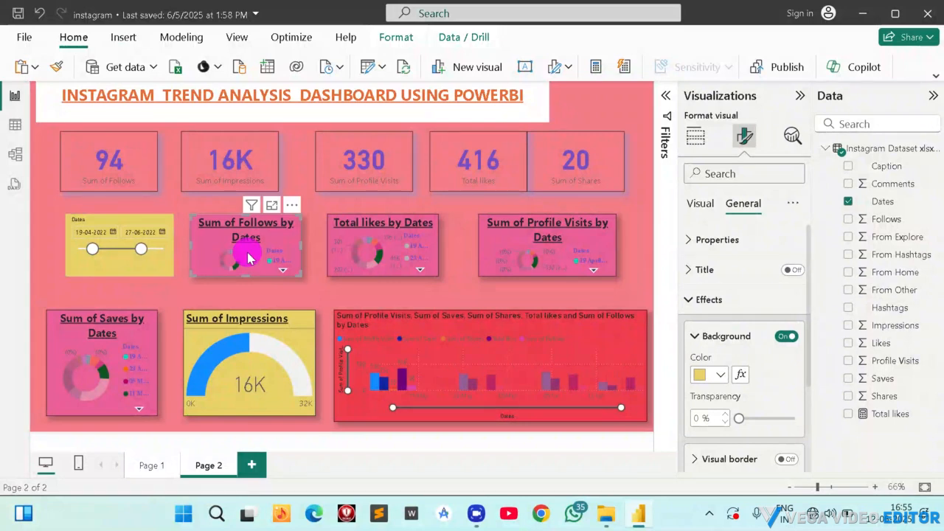
mouse_move(92, 249)
mouse_down()
mouse_move(107, 253)
mouse_move(98, 249)
mouse_up()
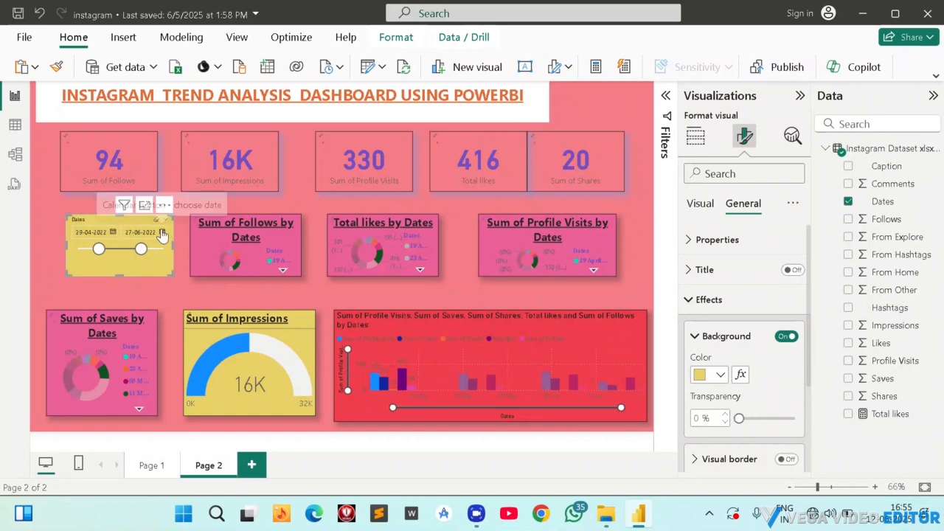
Try the Dropdown style for the Dates slicer and expand its list of dates.
click(701, 205)
click(732, 240)
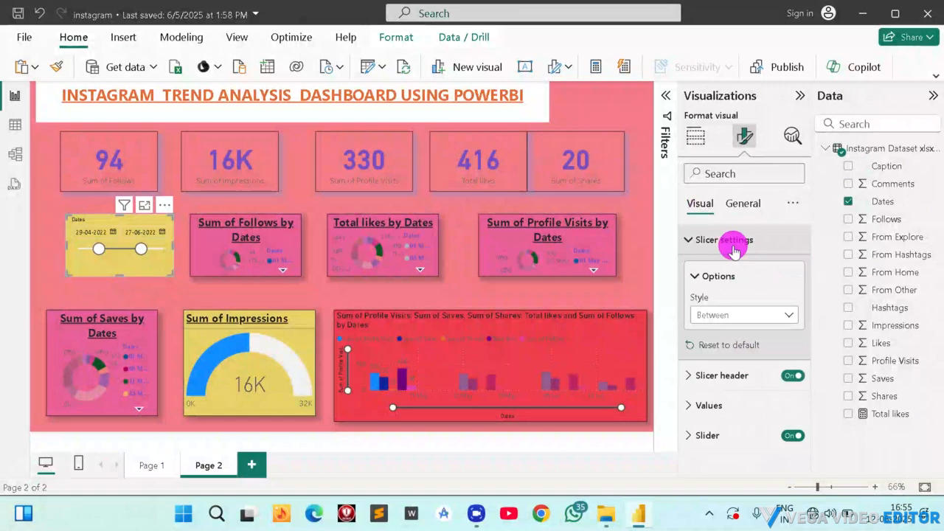
click(762, 313)
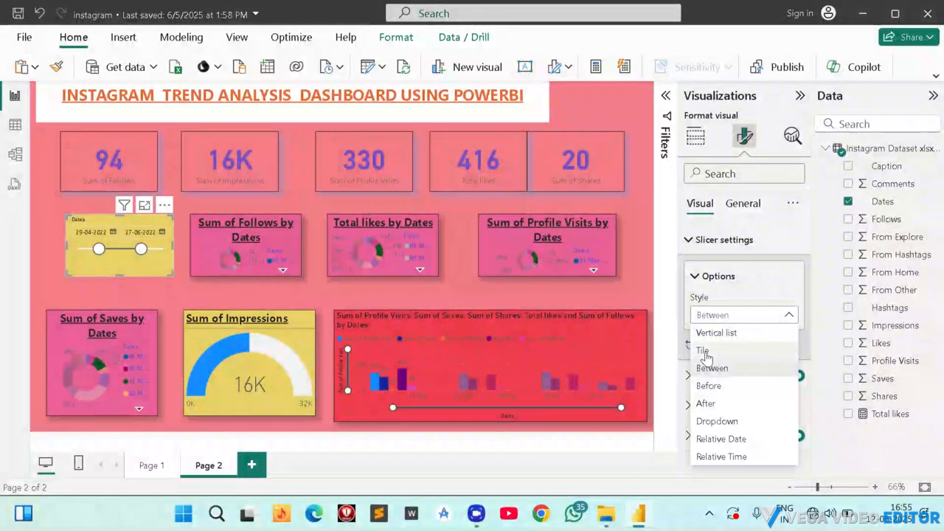
click(714, 423)
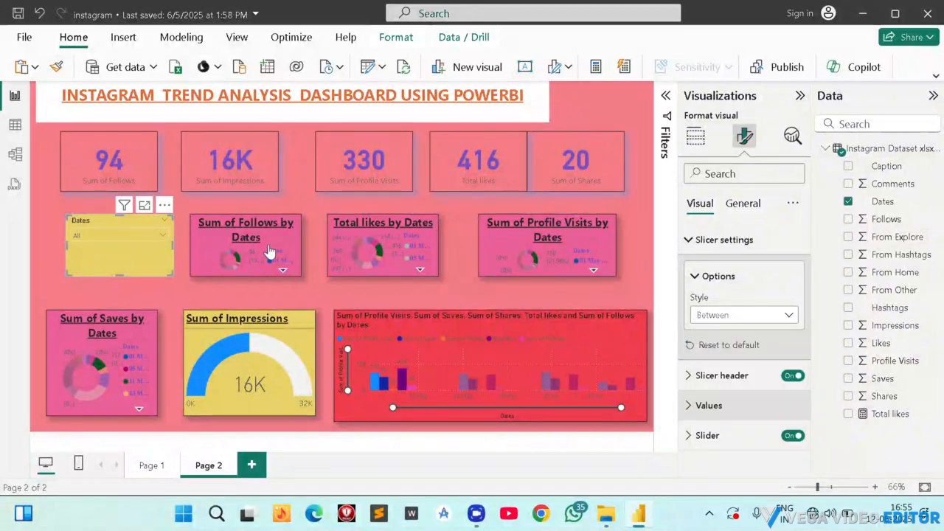
click(163, 236)
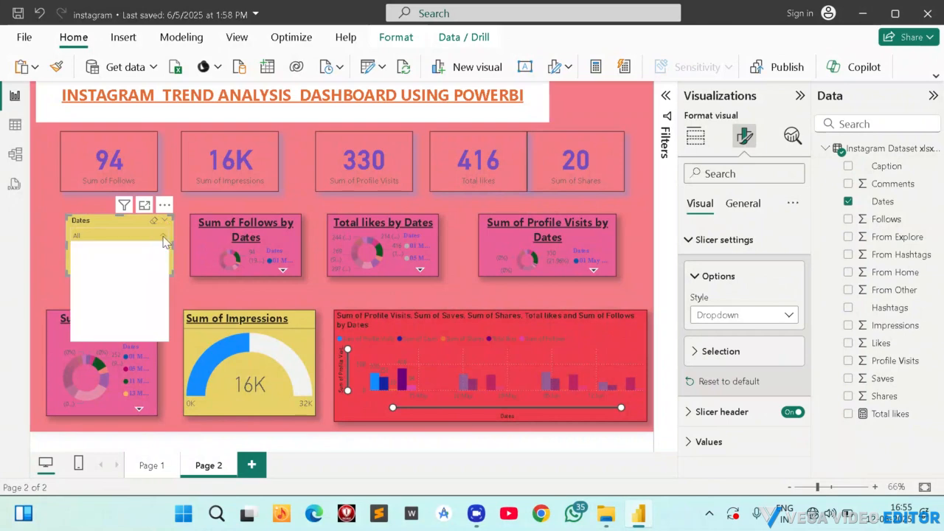
Try filtering the dashboard by single dates in the Dates slicer: 04 April, 10 April and 13 April 2022.
click(79, 291)
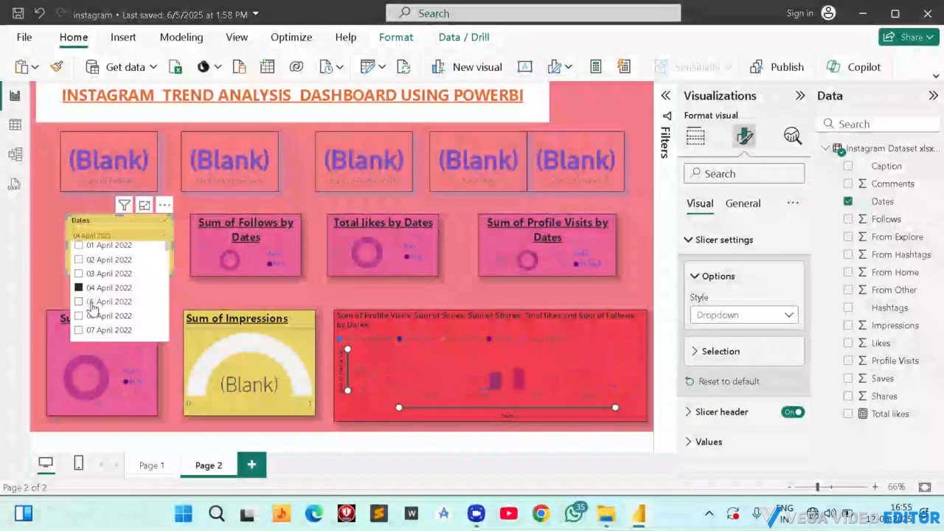
scroll(89, 294, down, 2)
click(78, 290)
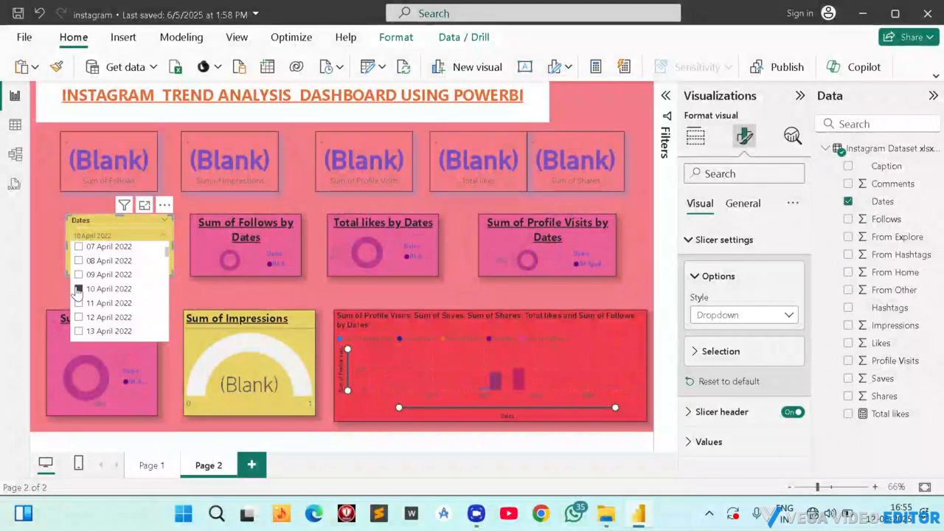
scroll(78, 291, down, 1)
click(77, 282)
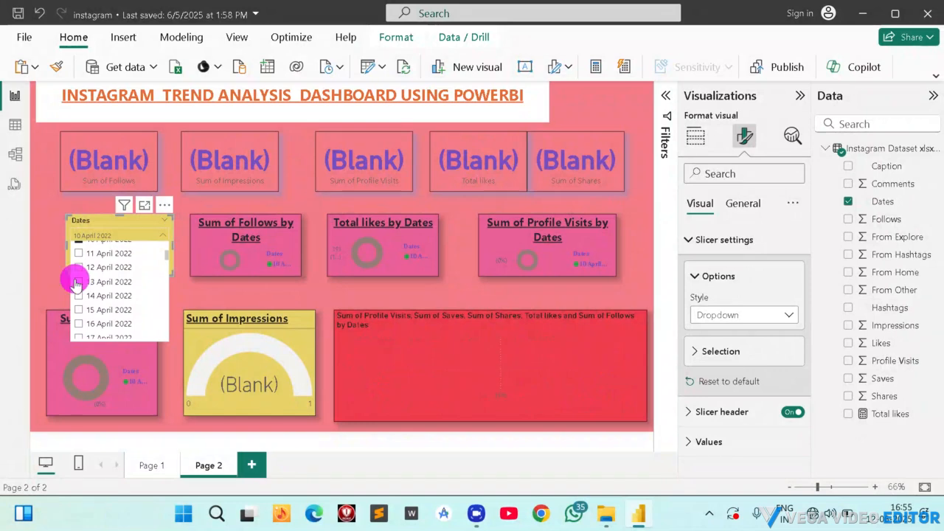
Try filtering the dashboard by 01, 02 and 03 April 2022, and by 09 May 2022, in the Dates slicer.
scroll(108, 280, up, 3)
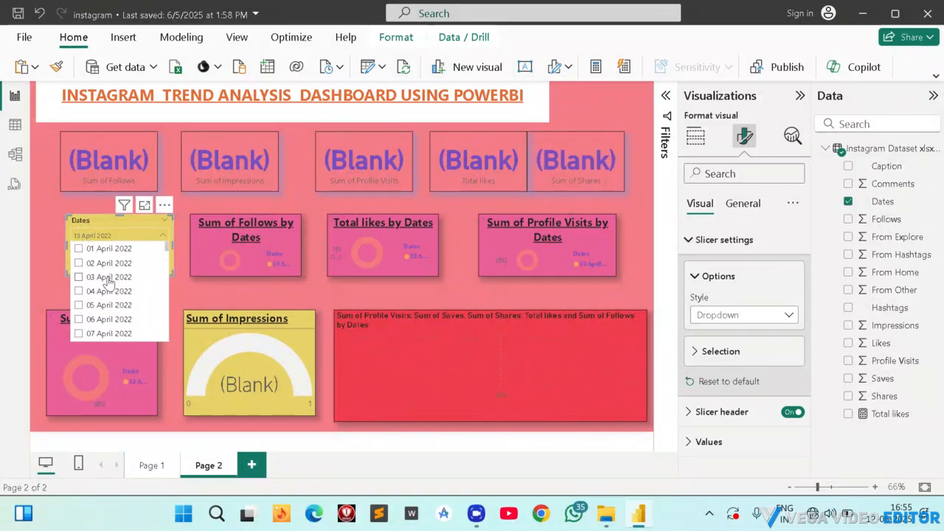
click(79, 248)
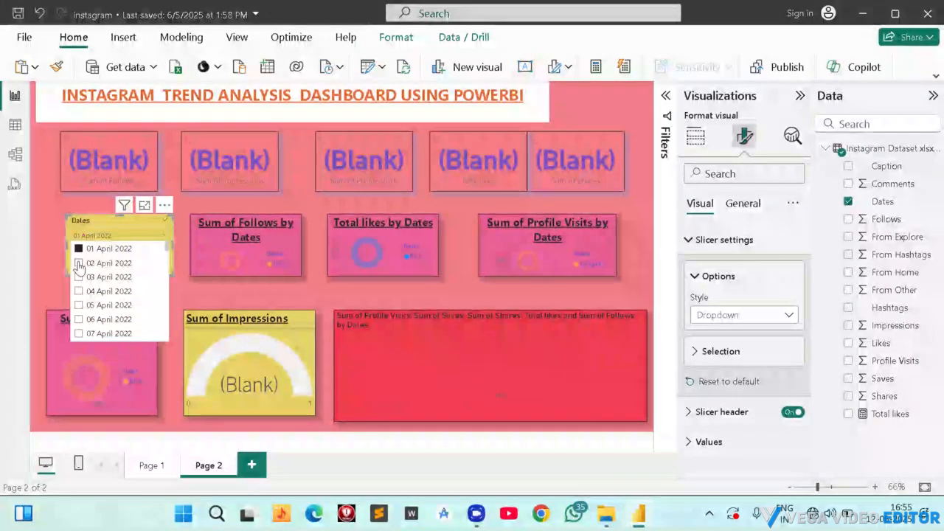
click(79, 264)
click(79, 277)
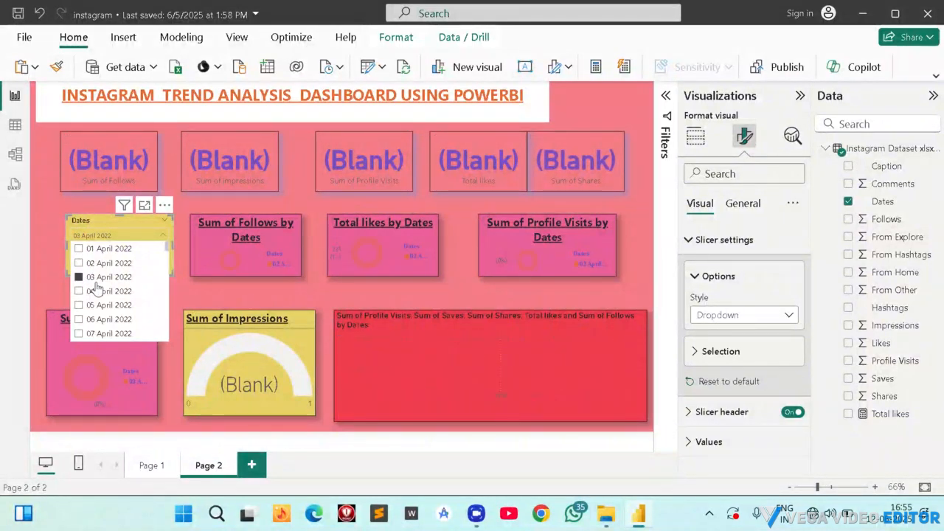
click(80, 249)
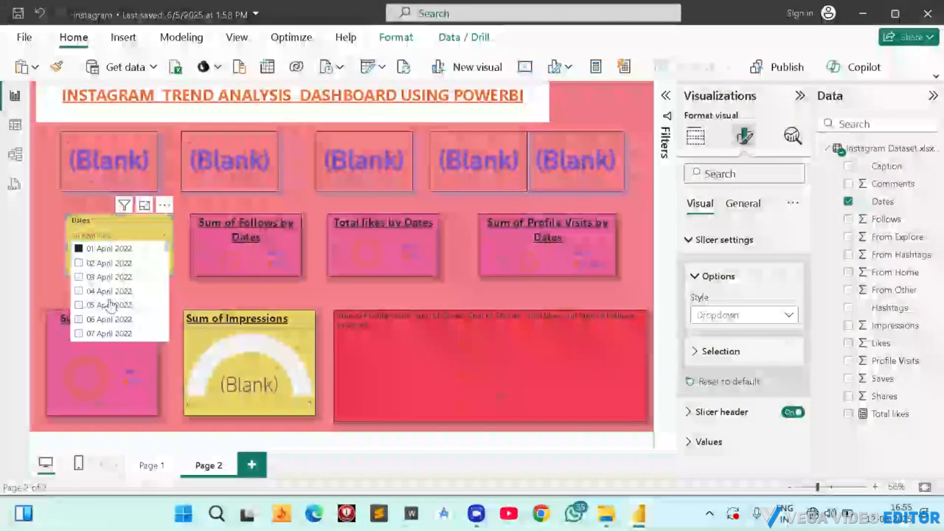
scroll(103, 295, down, 10)
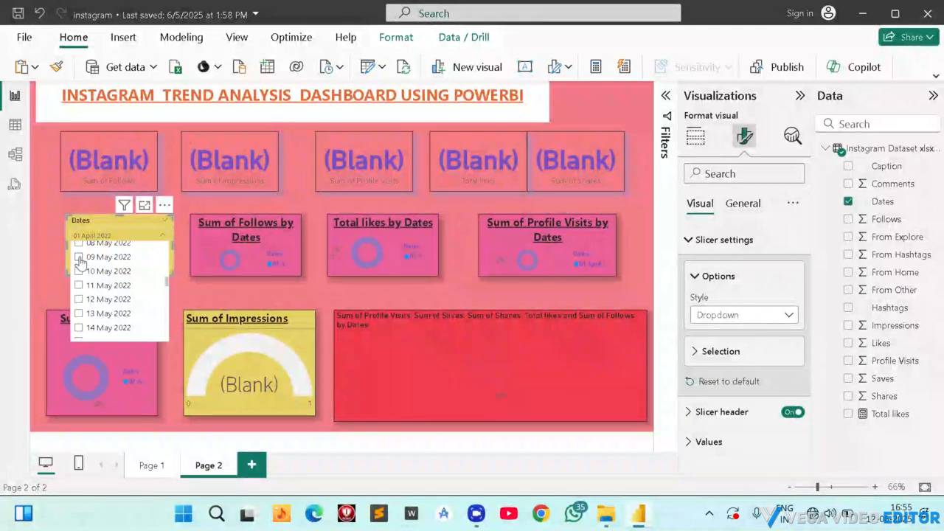
click(79, 257)
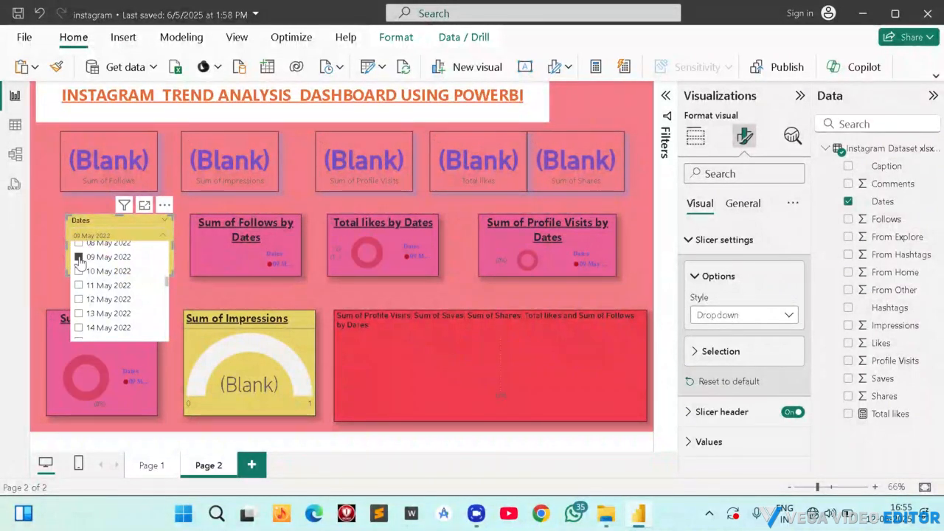
scroll(86, 288, down, 4)
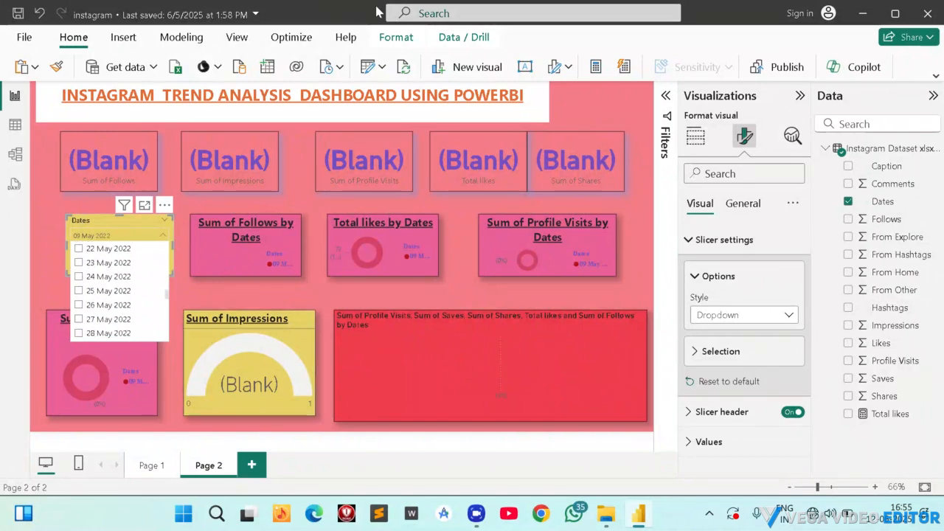
Set the Dates slicer's style to Vertical list and filter the dashboard by 01 April 2022, followed by 02 April 2022.
click(404, 20)
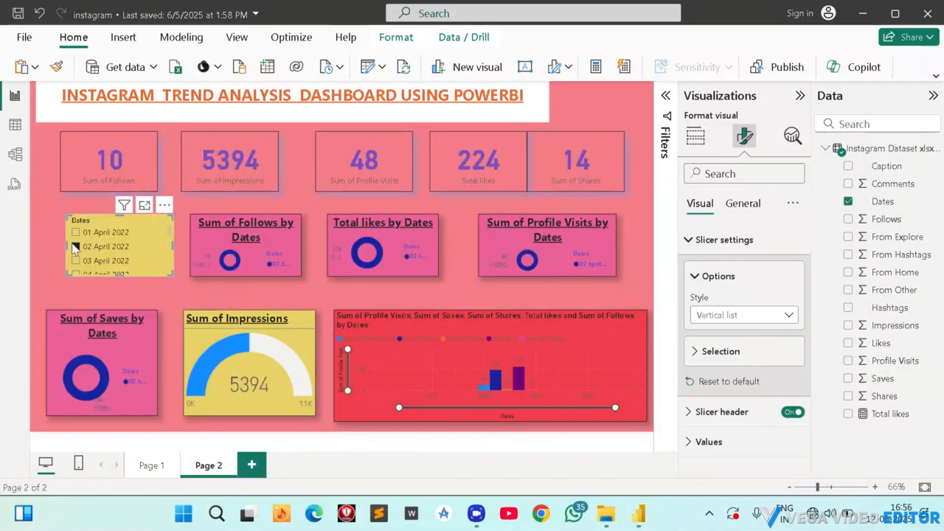
click(75, 232)
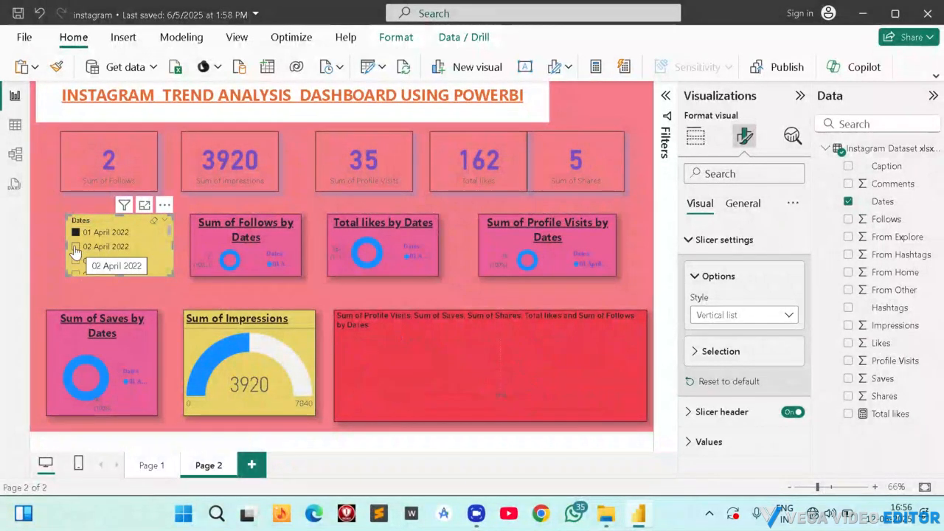
click(75, 250)
Filter the dashboard to 28 July 2022, the last date in the Dates slicer.
scroll(120, 260, down, 1)
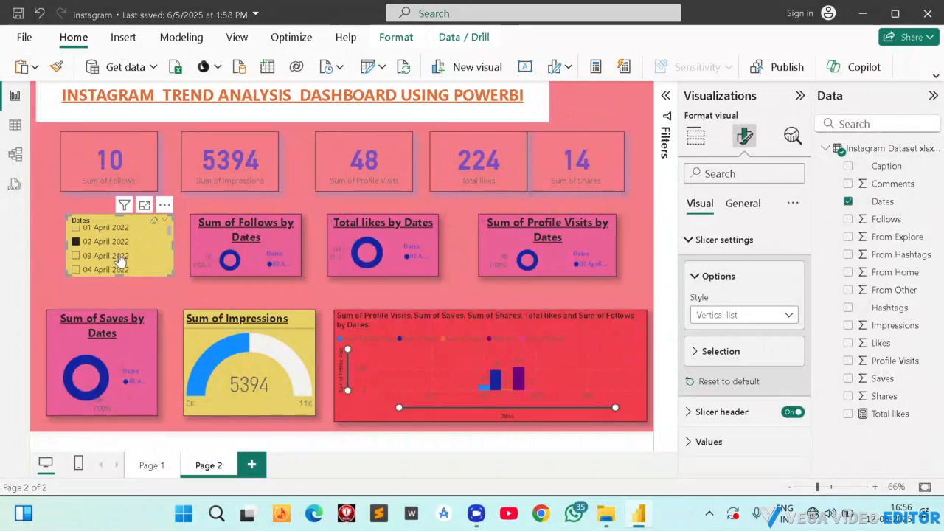
scroll(120, 260, down, 15)
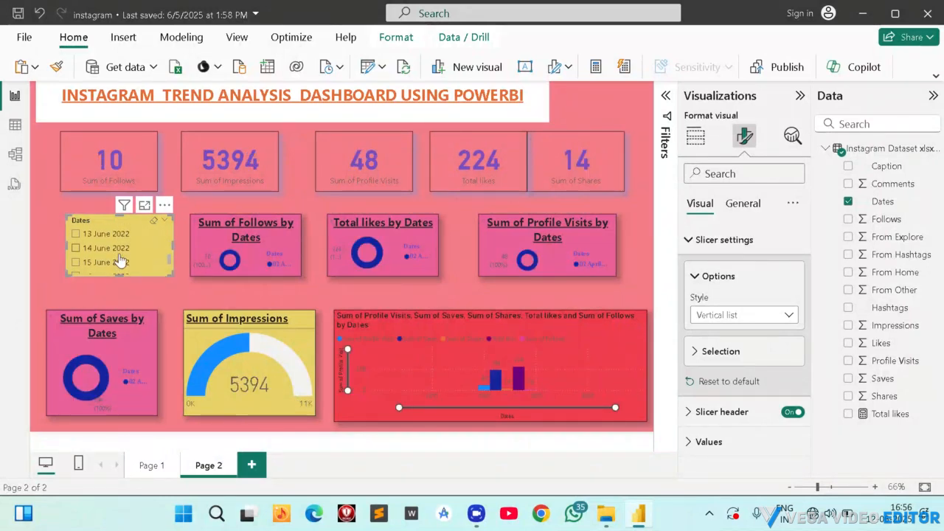
scroll(96, 254, down, 10)
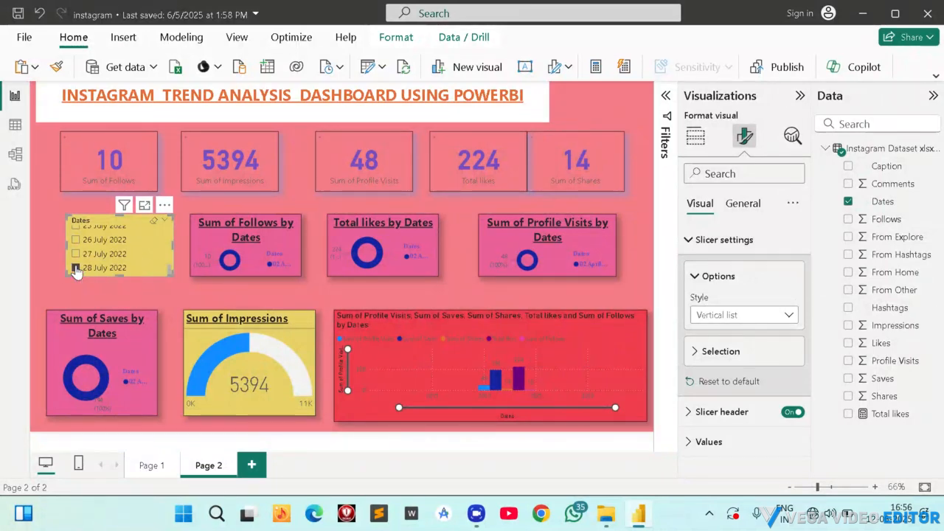
click(76, 268)
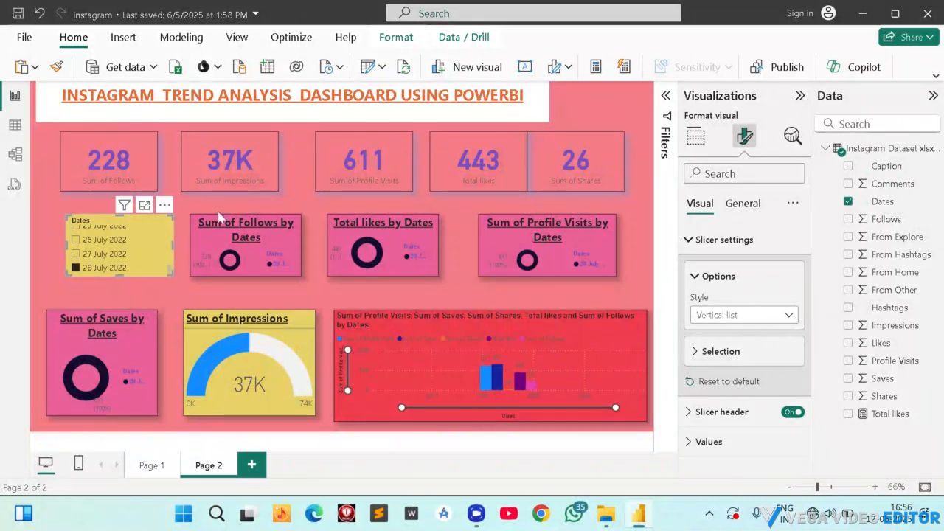
Filter the dashboard to 30 June 2022 in the Dates slicer.
scroll(96, 245, up, 3)
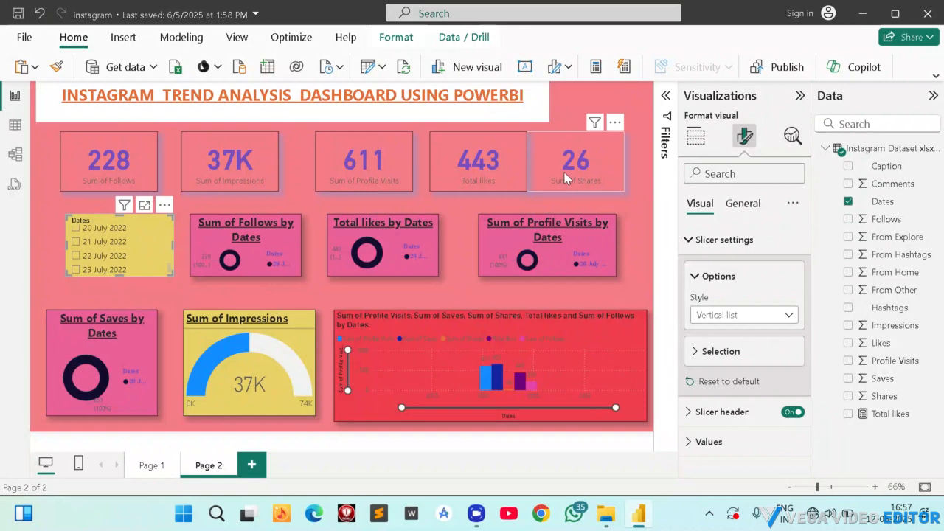
scroll(111, 247, up, 5)
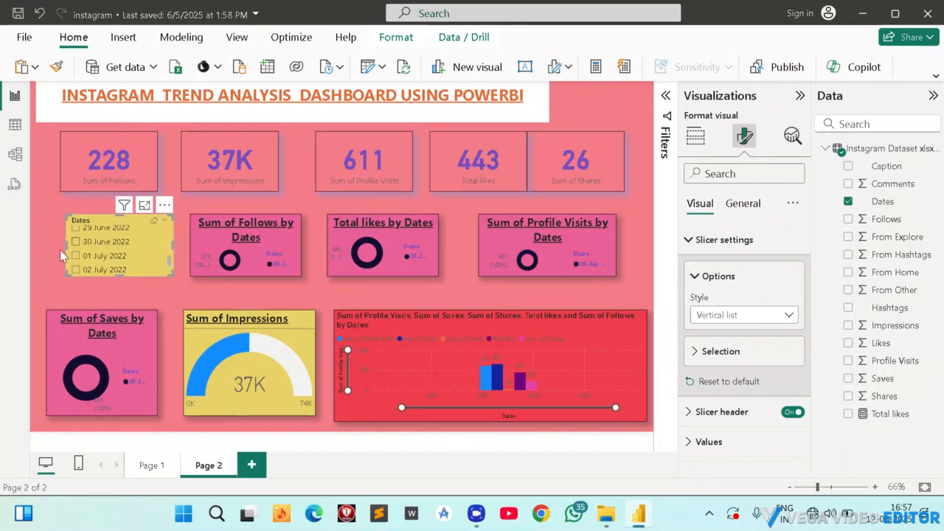
click(76, 246)
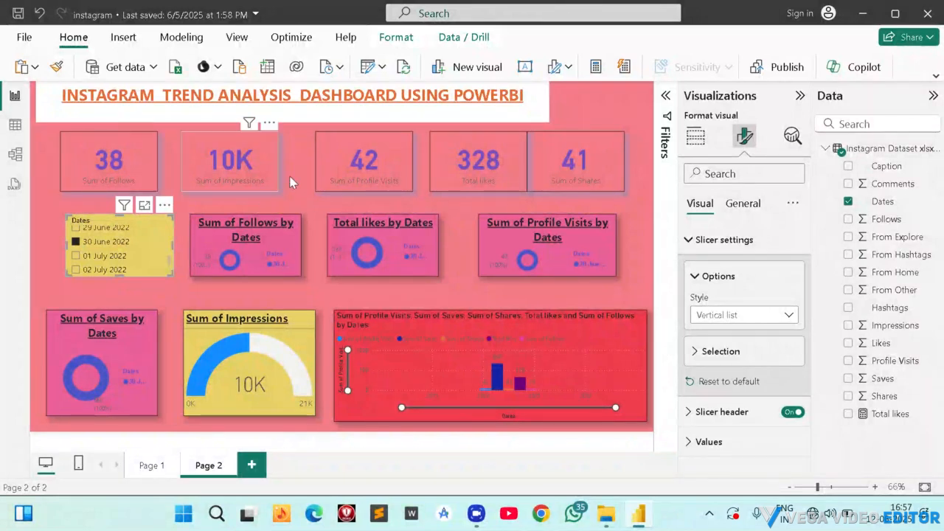
mouse_move(279, 352)
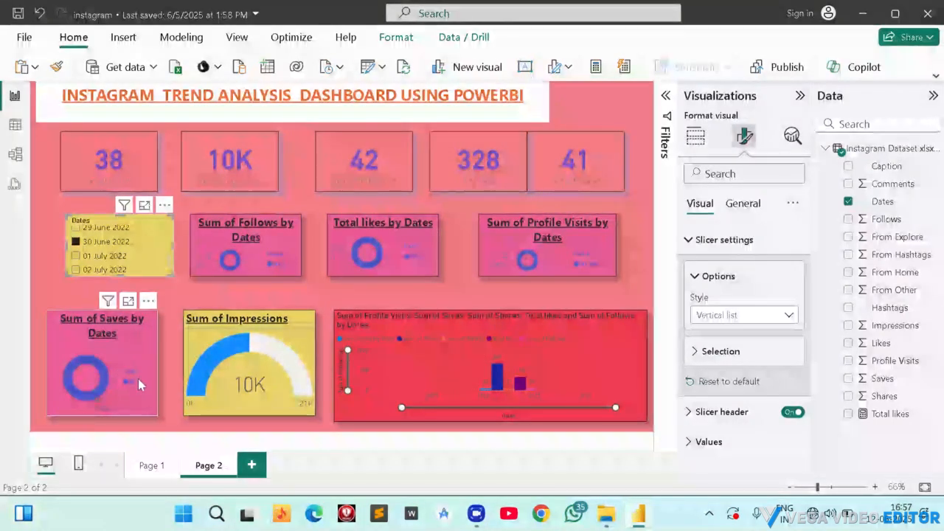
Trim the start of the column chart's horizontal zoom range and try to clear the Dates slicer's selection.
click(402, 408)
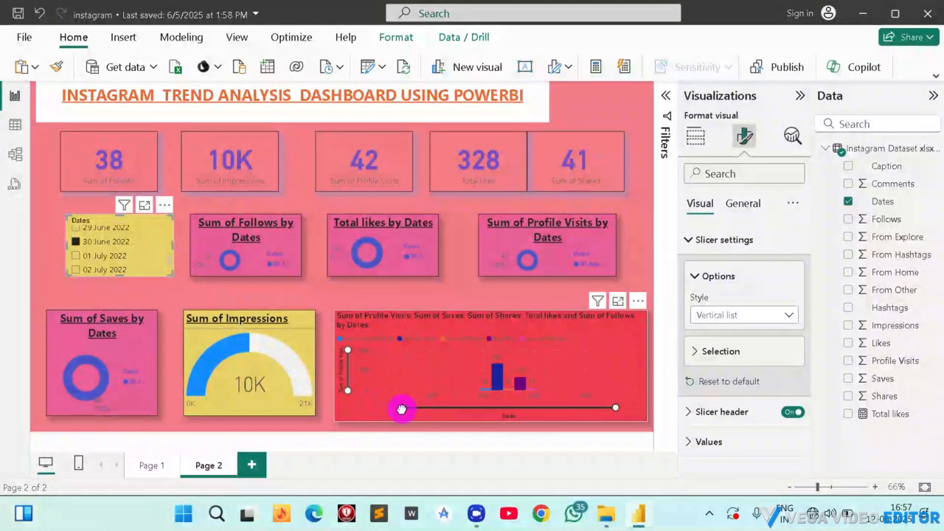
mouse_move(402, 408)
mouse_down()
mouse_move(552, 402)
mouse_move(416, 407)
mouse_up()
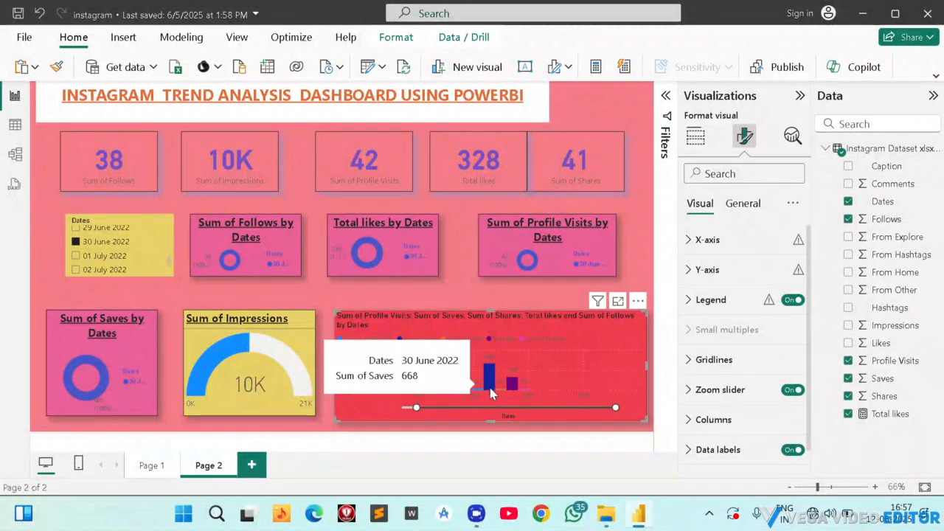
mouse_move(491, 385)
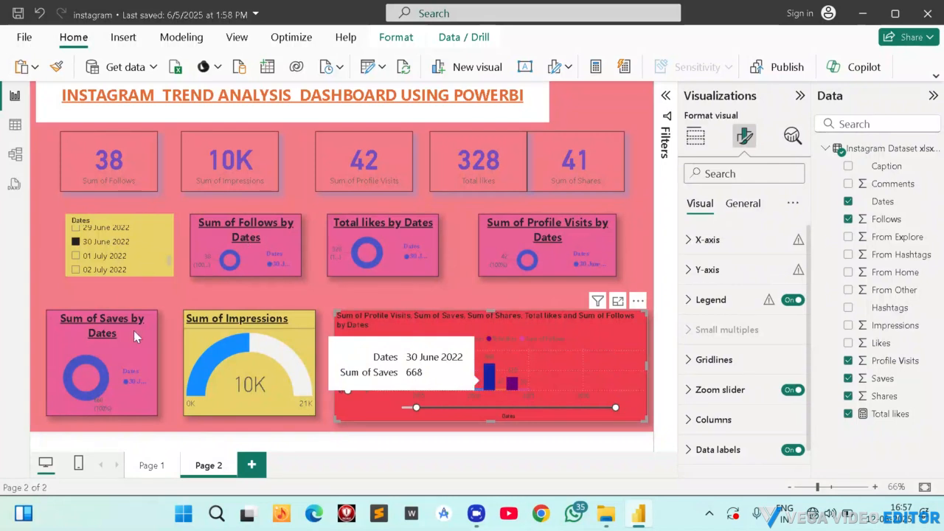
click(154, 221)
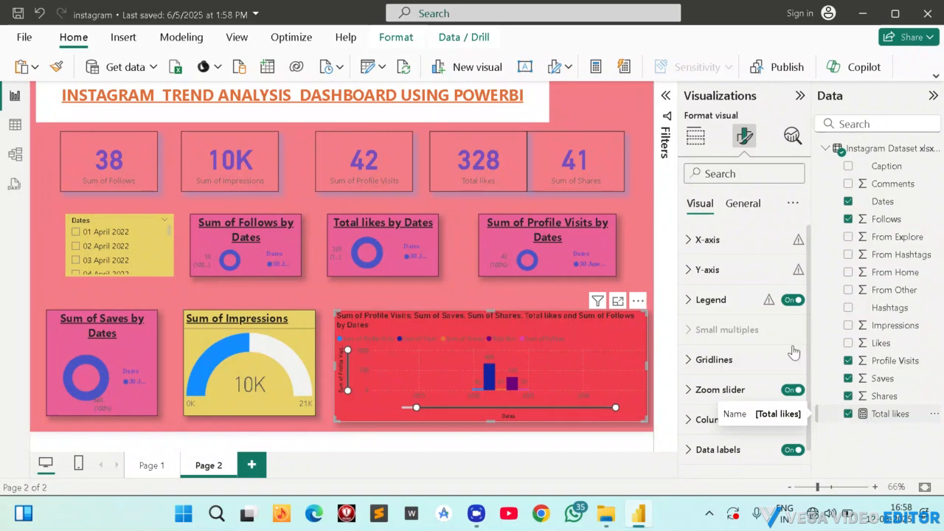
click(743, 203)
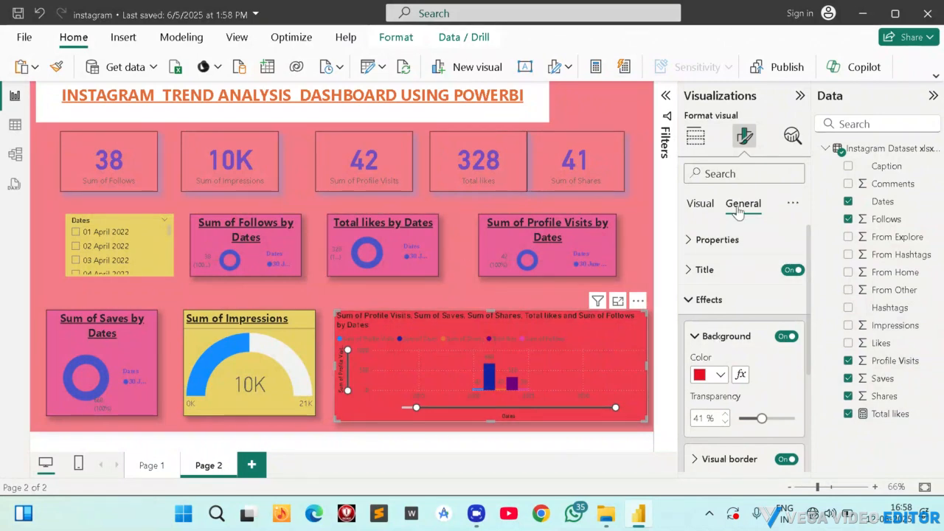
click(697, 204)
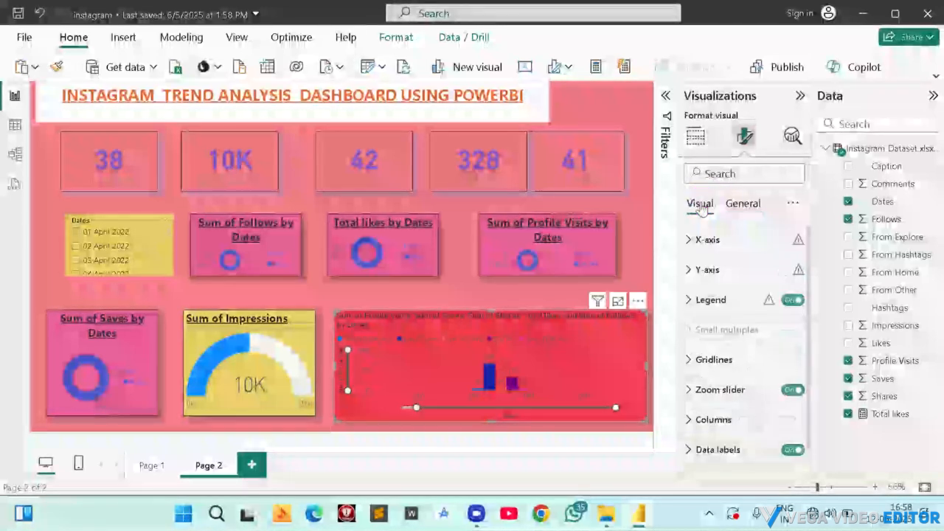
click(741, 204)
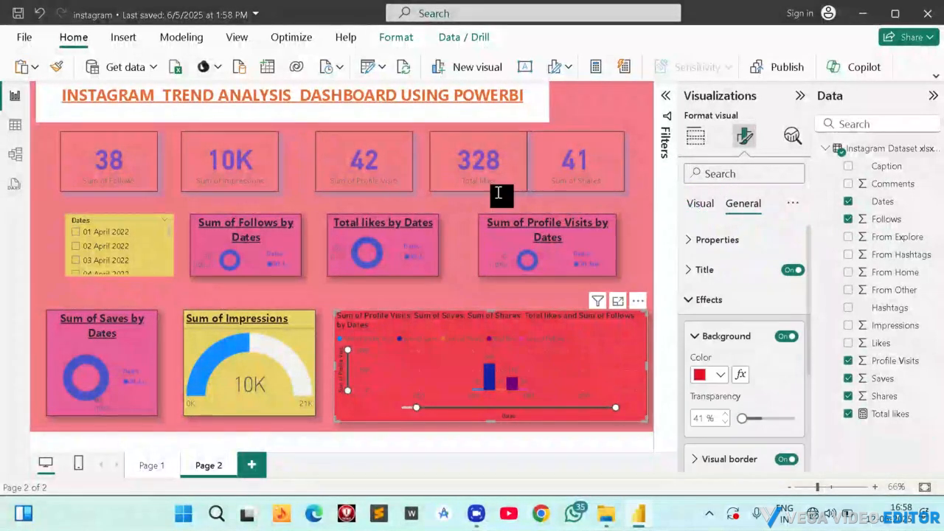